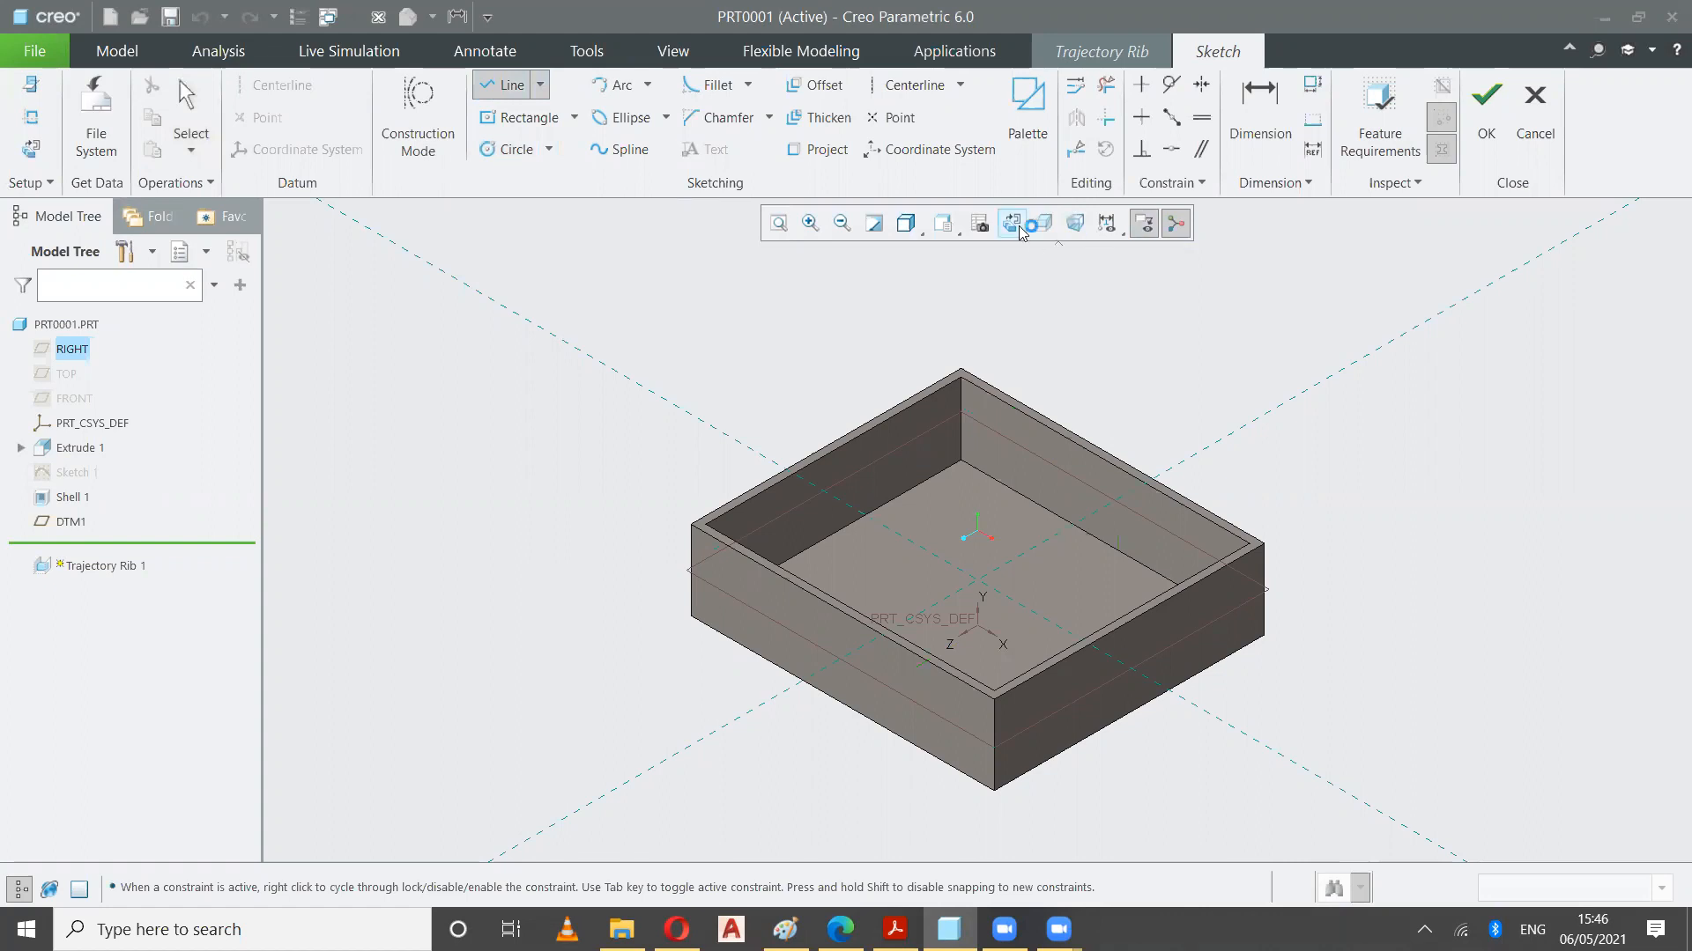
Sketch an open chain of three connected lines inside the box as the trajectory rib path, in the 2D sketch orientation
left_click(1013, 223)
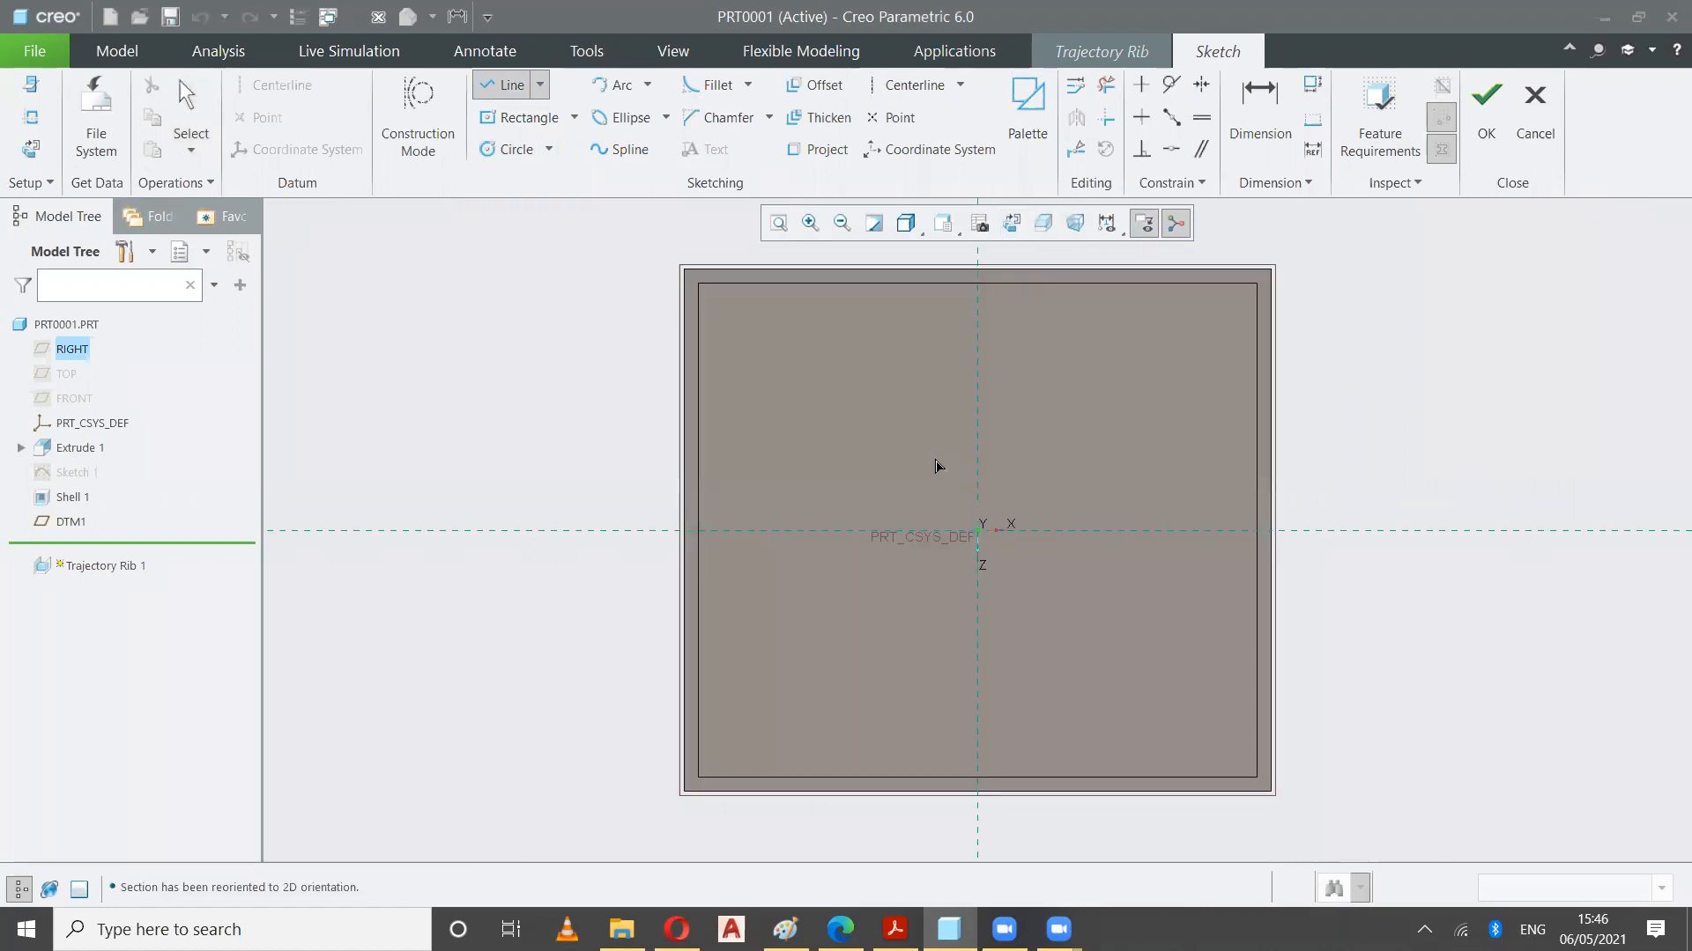
left_click(895, 486)
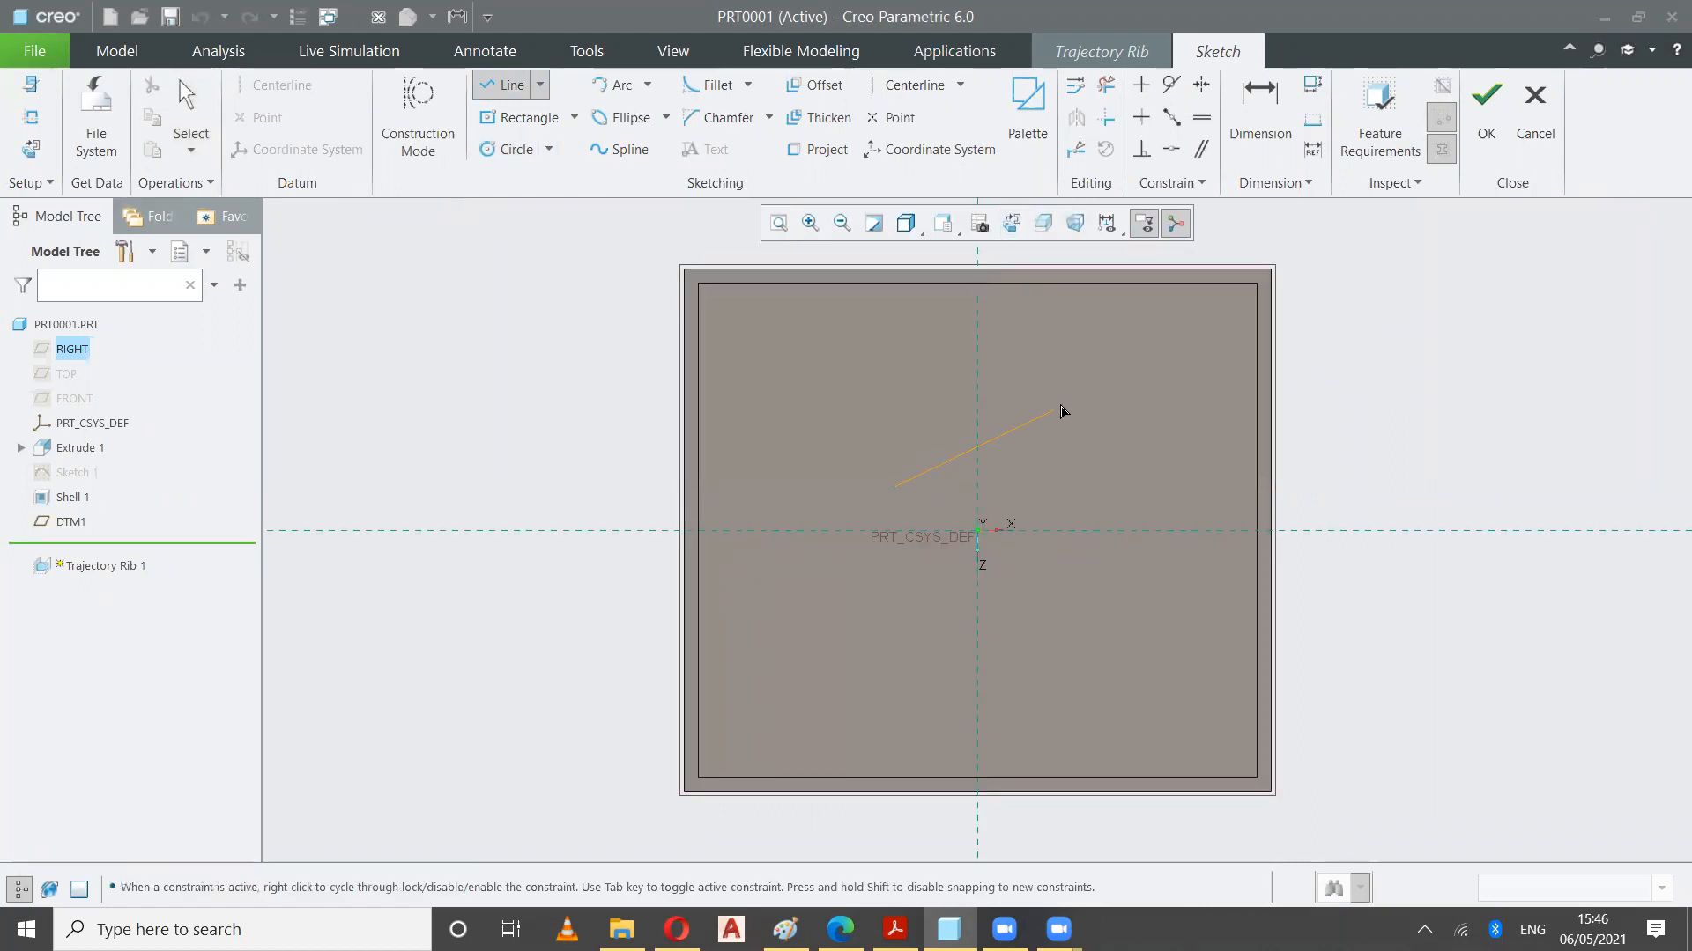
left_click(1071, 401)
left_click(1110, 675)
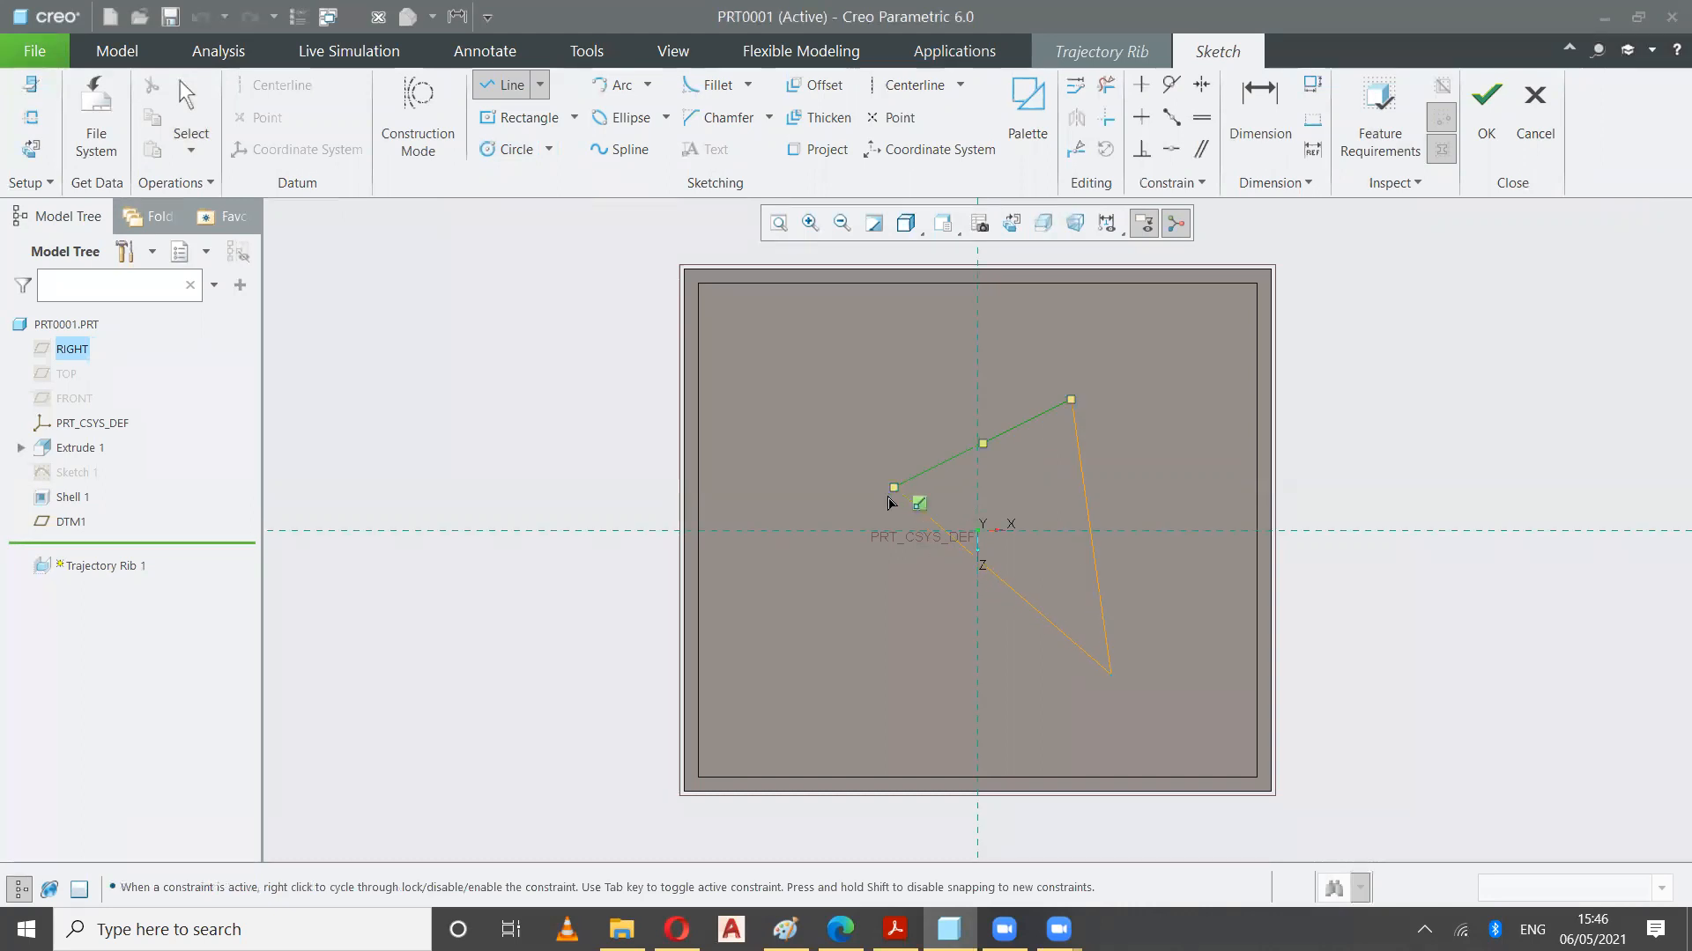
left_click(806, 573)
middle_click(899, 618)
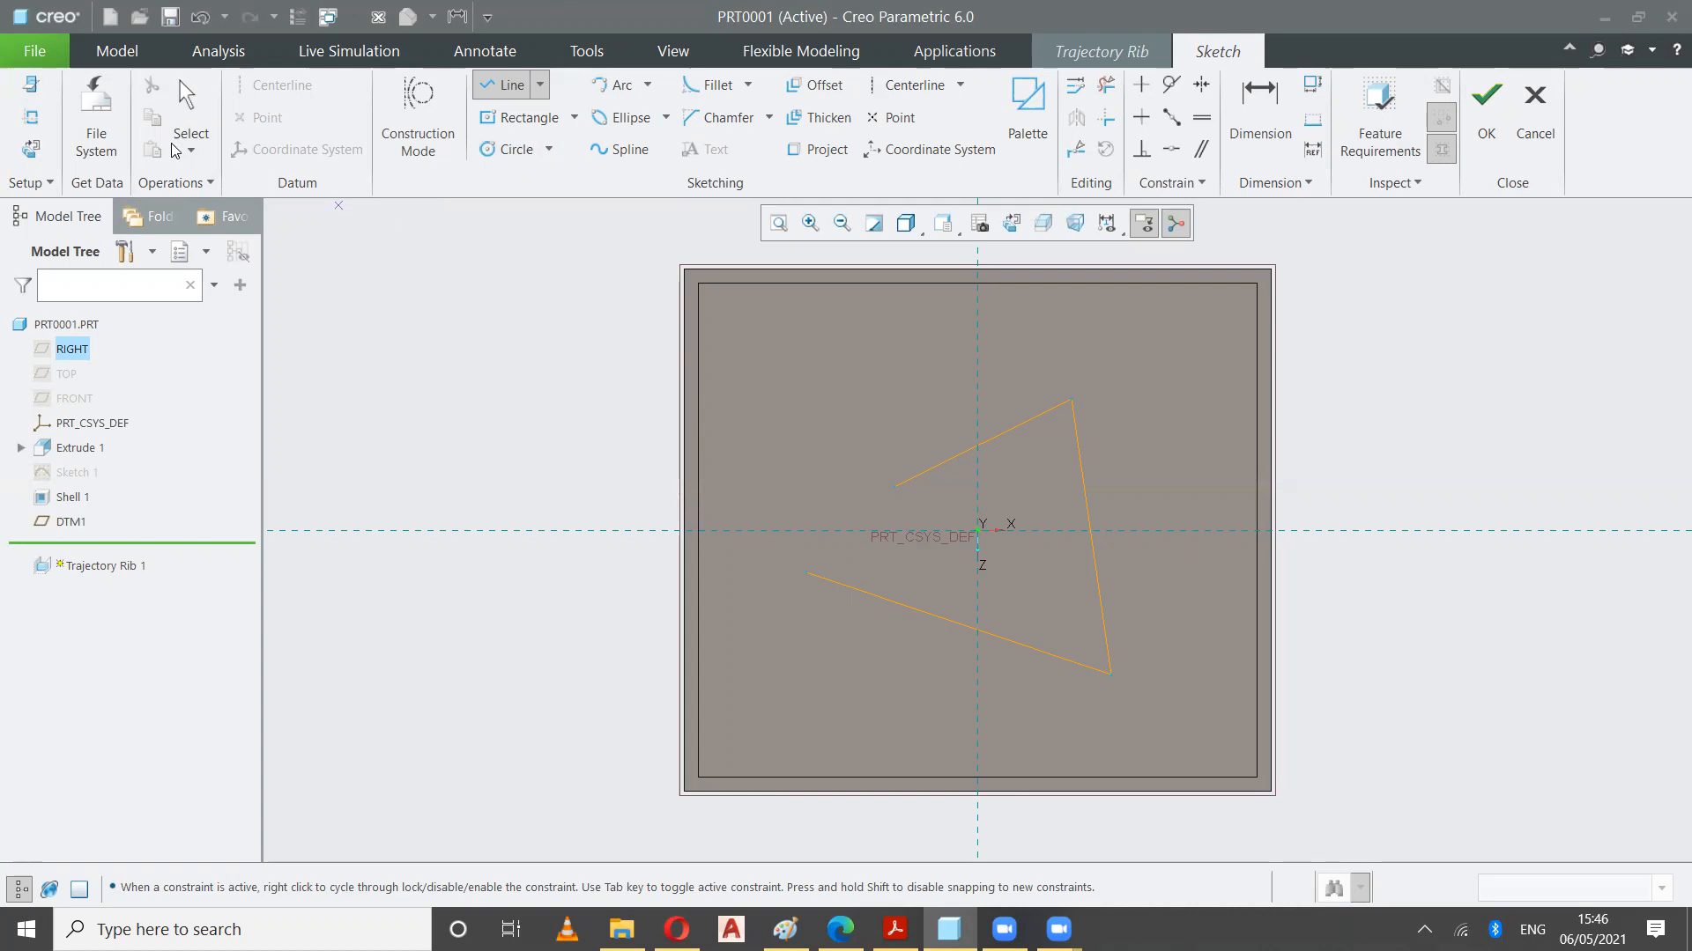
middle_click(891, 488)
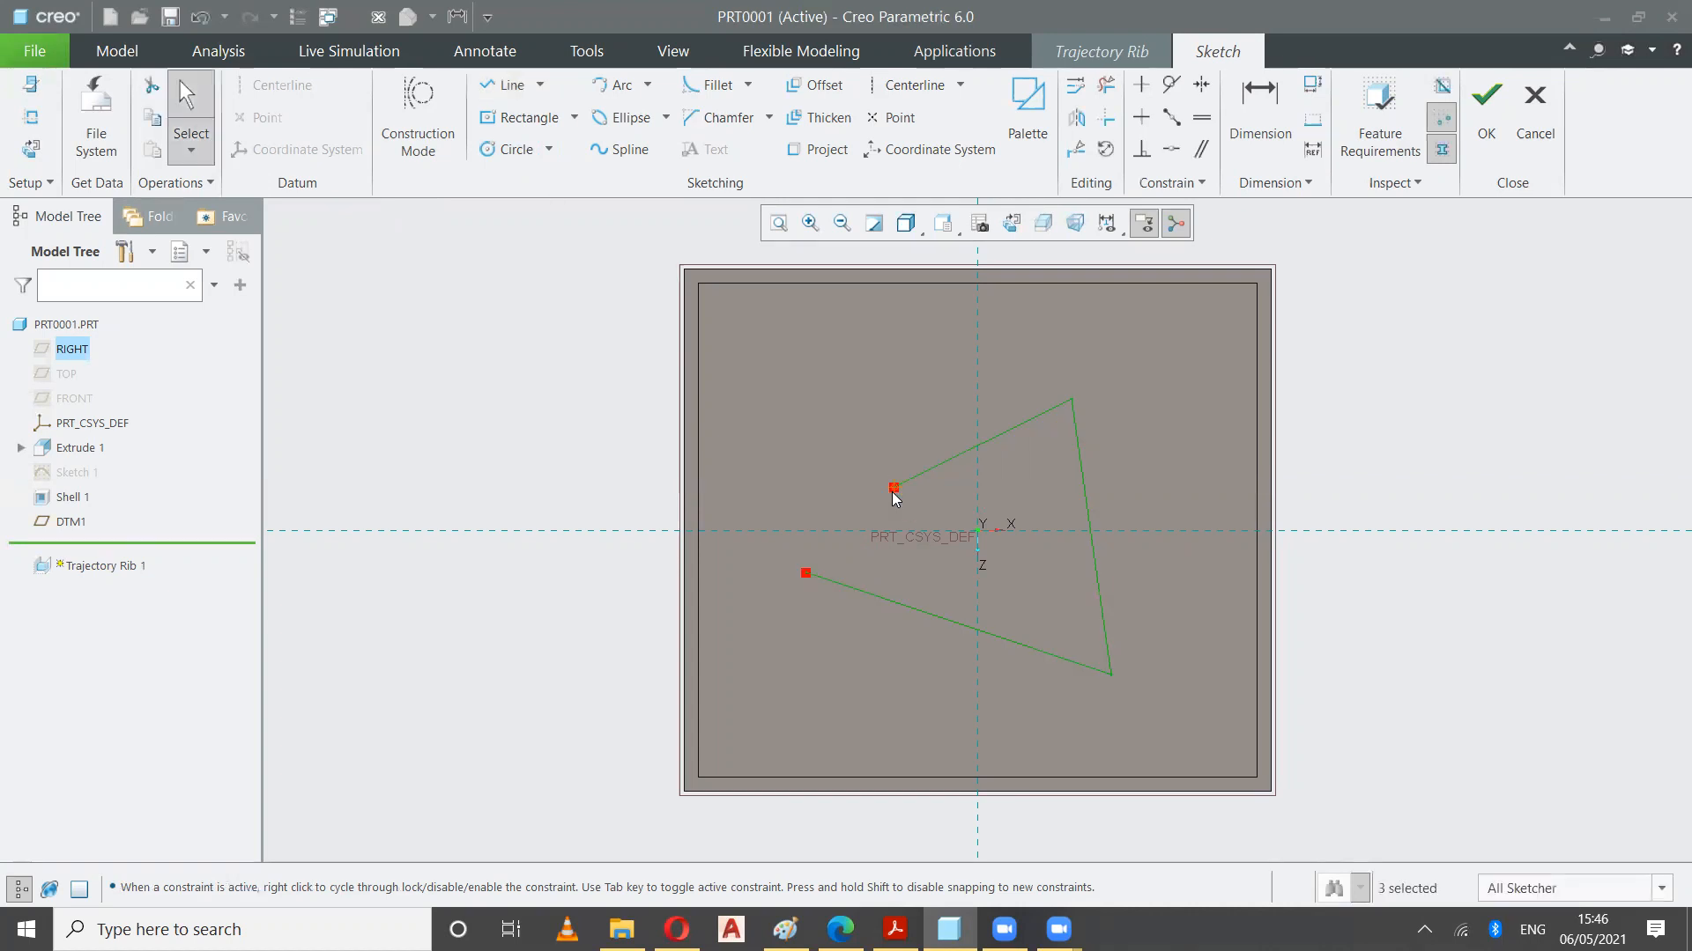
Reshape the open line chain by moving its two free endpoints and its lower-right vertex, keeping both ends short of the box walls
left_click_drag(893, 490, 832, 439)
left_click_drag(747, 527, 806, 566)
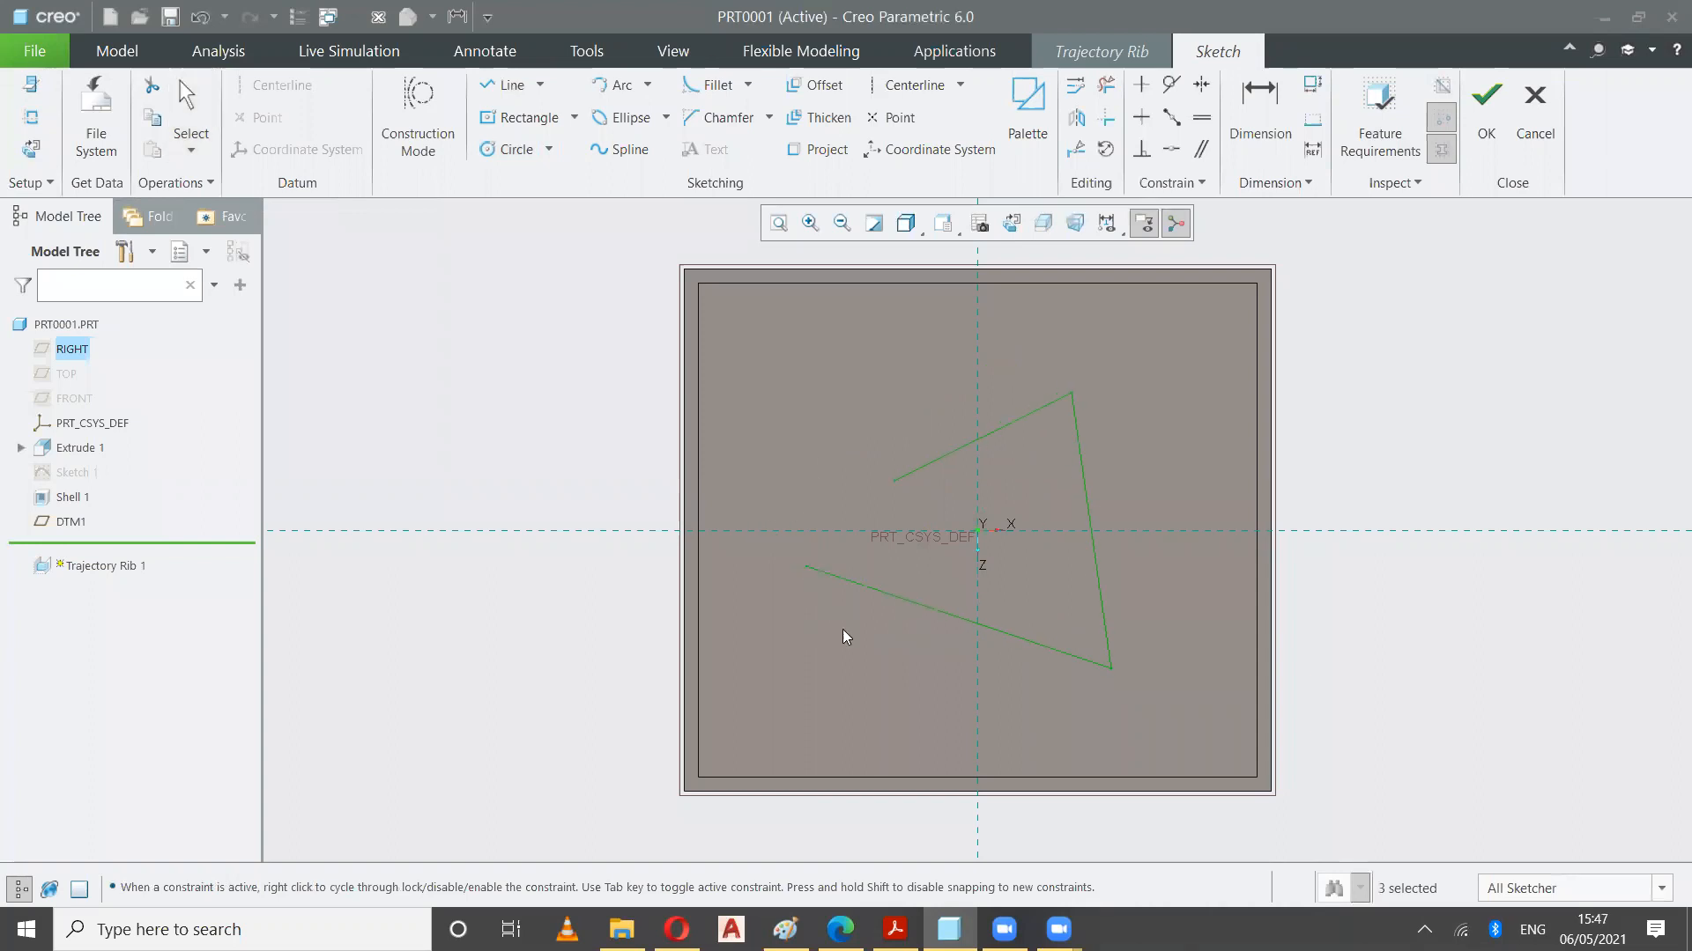
left_click(852, 649)
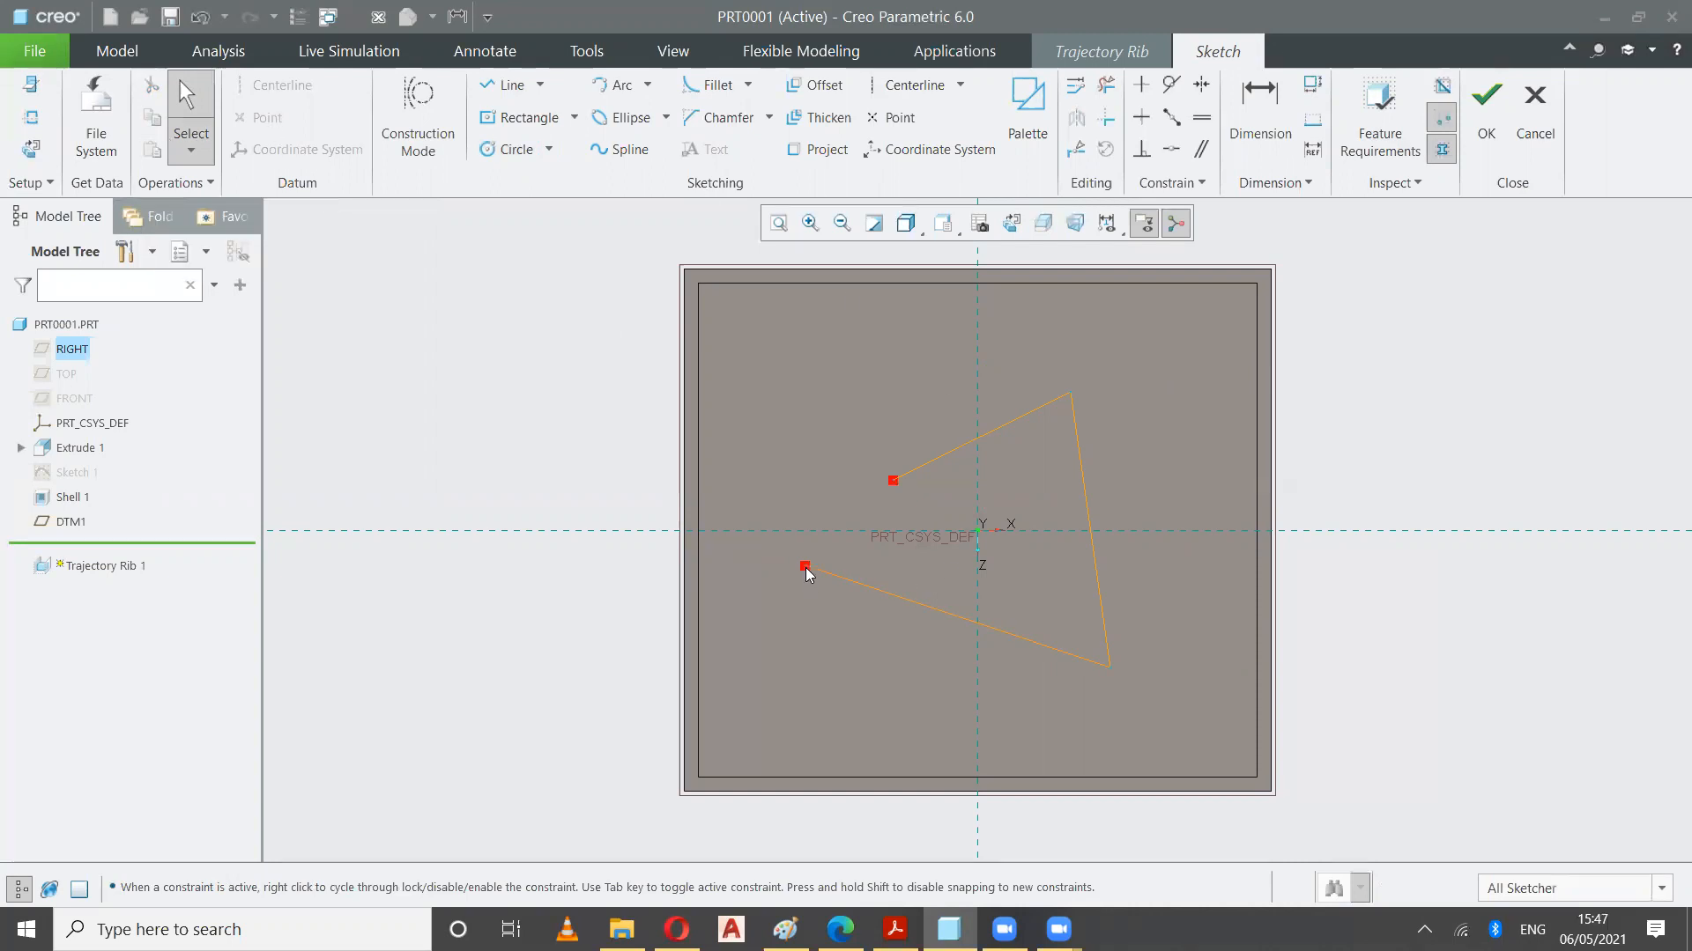
left_click_drag(805, 568, 947, 607)
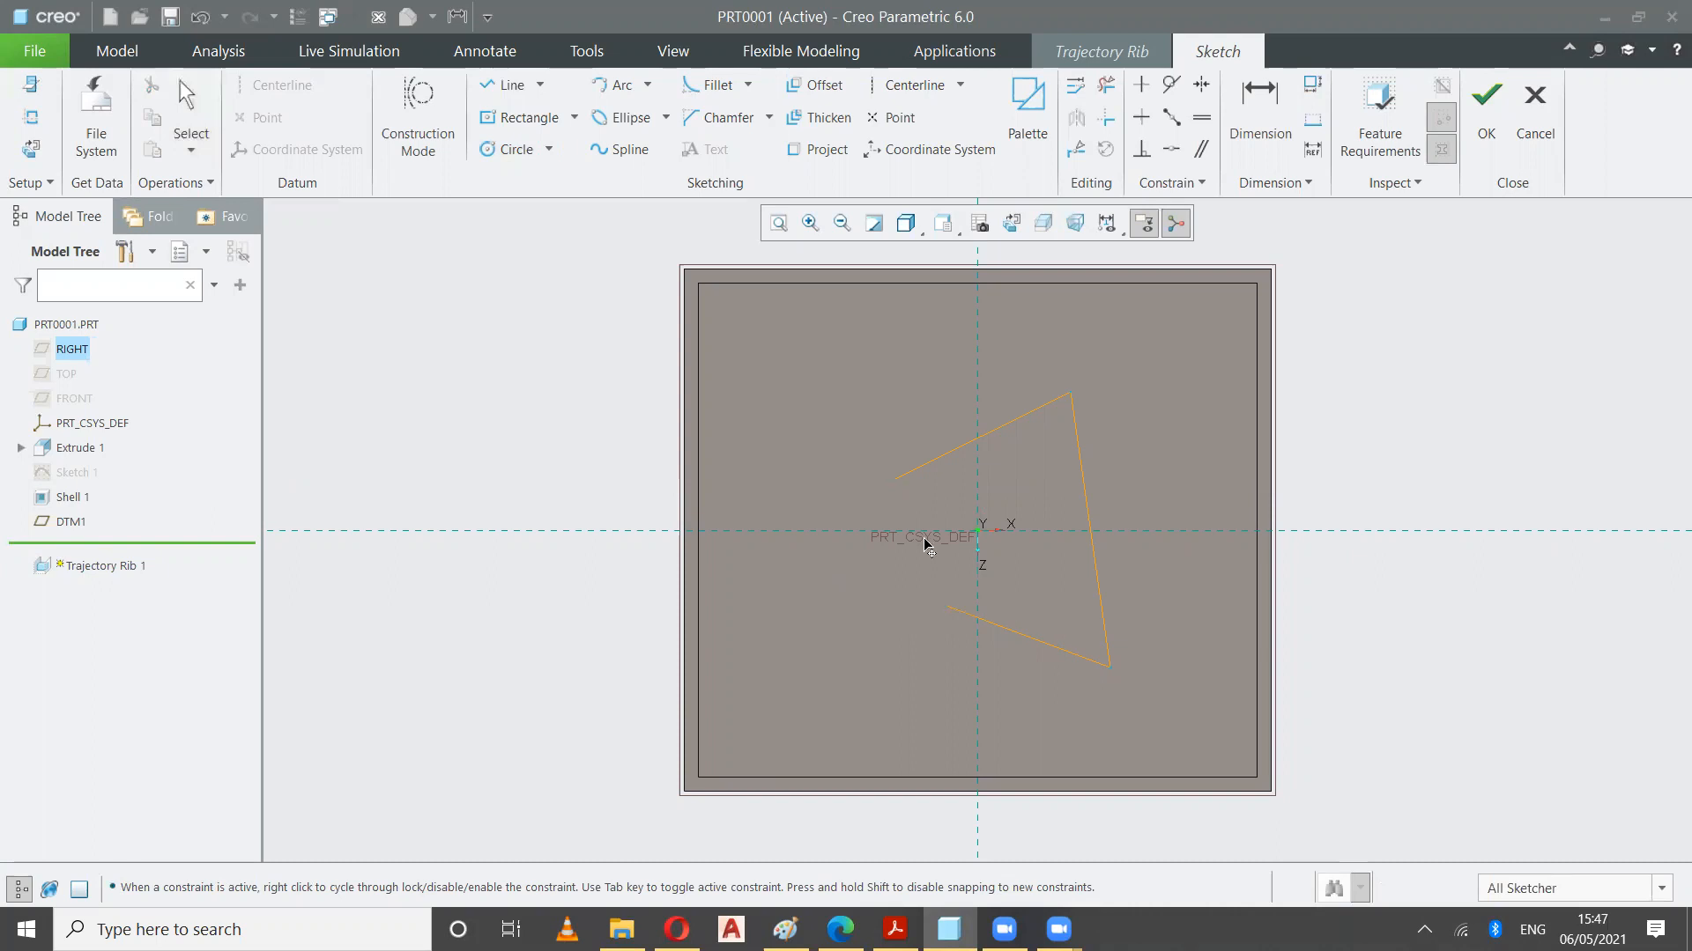
left_click_drag(873, 449, 931, 414)
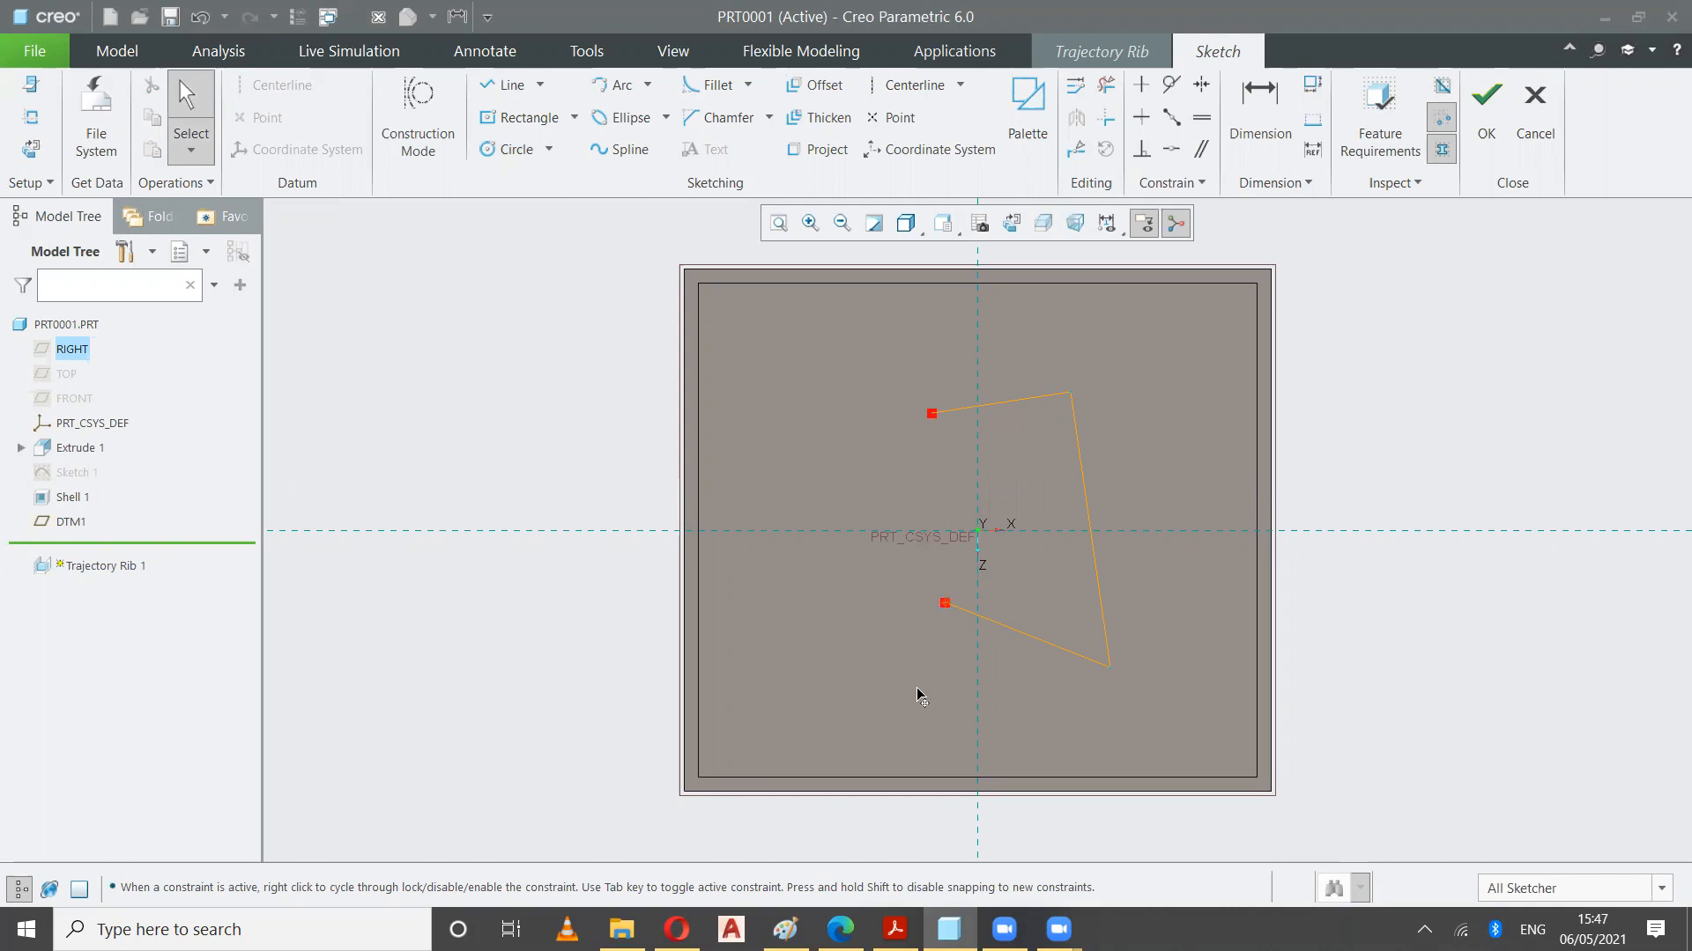
mouse_move(1110, 666)
left_mouse_down()
mouse_move(1100, 548)
mouse_move(1131, 511)
left_mouse_up()
Accept the sketch, complete the trajectory rib and show the box in standard orientation
left_click(1475, 124)
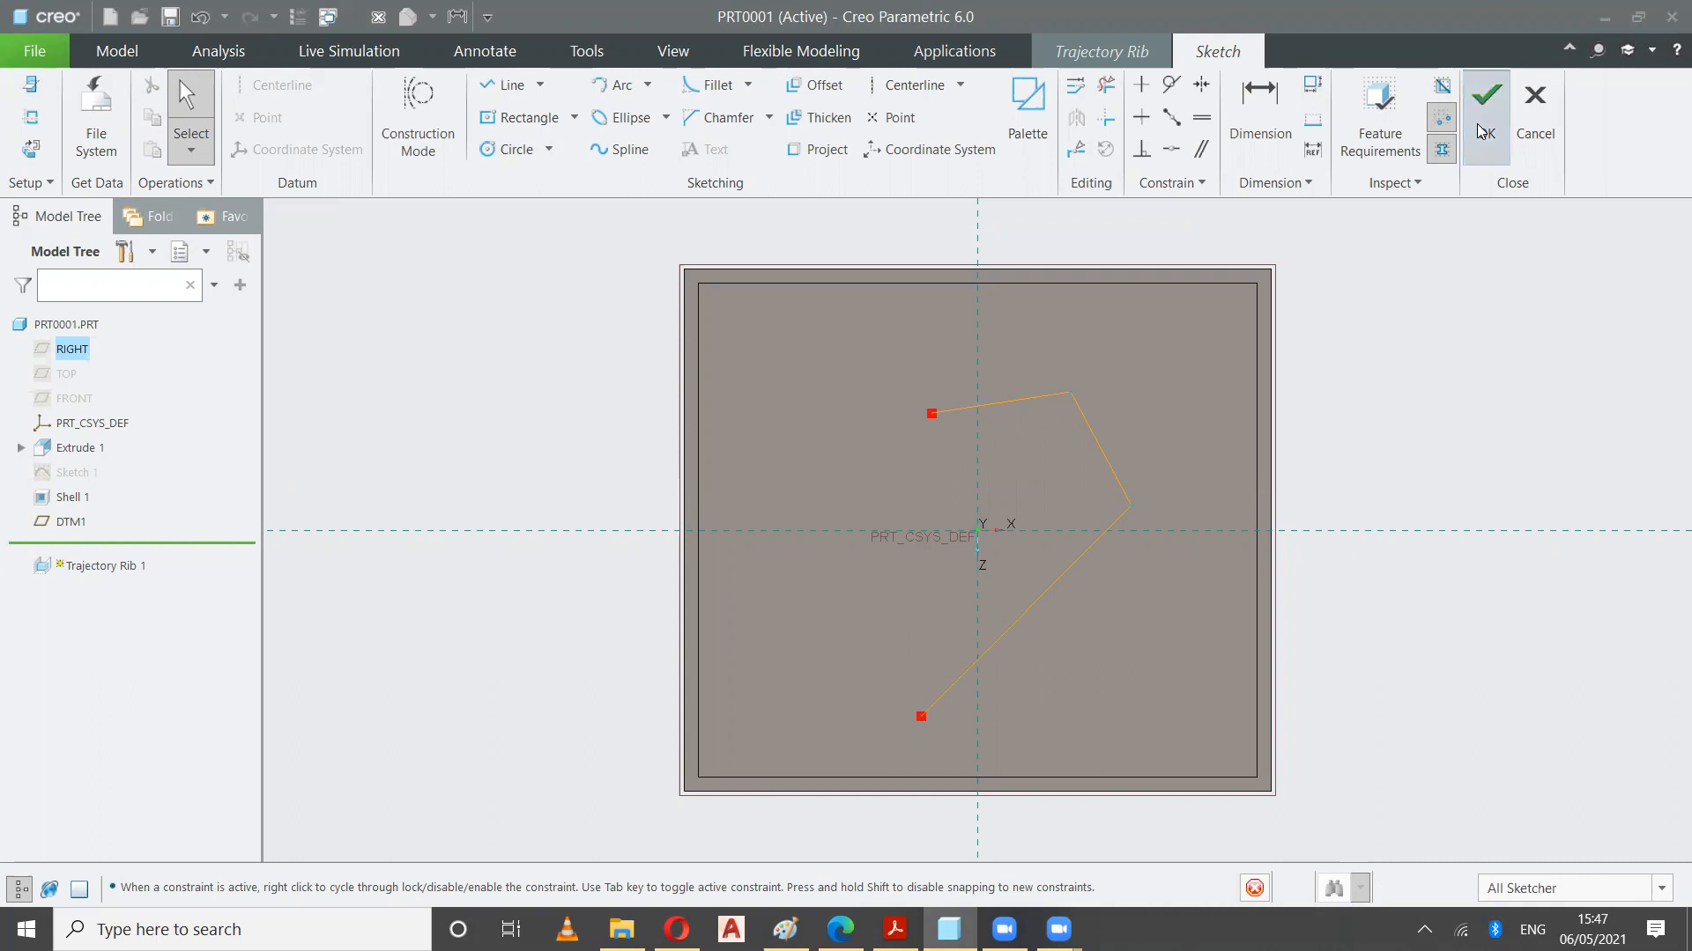
left_click(1075, 145)
left_click(992, 232)
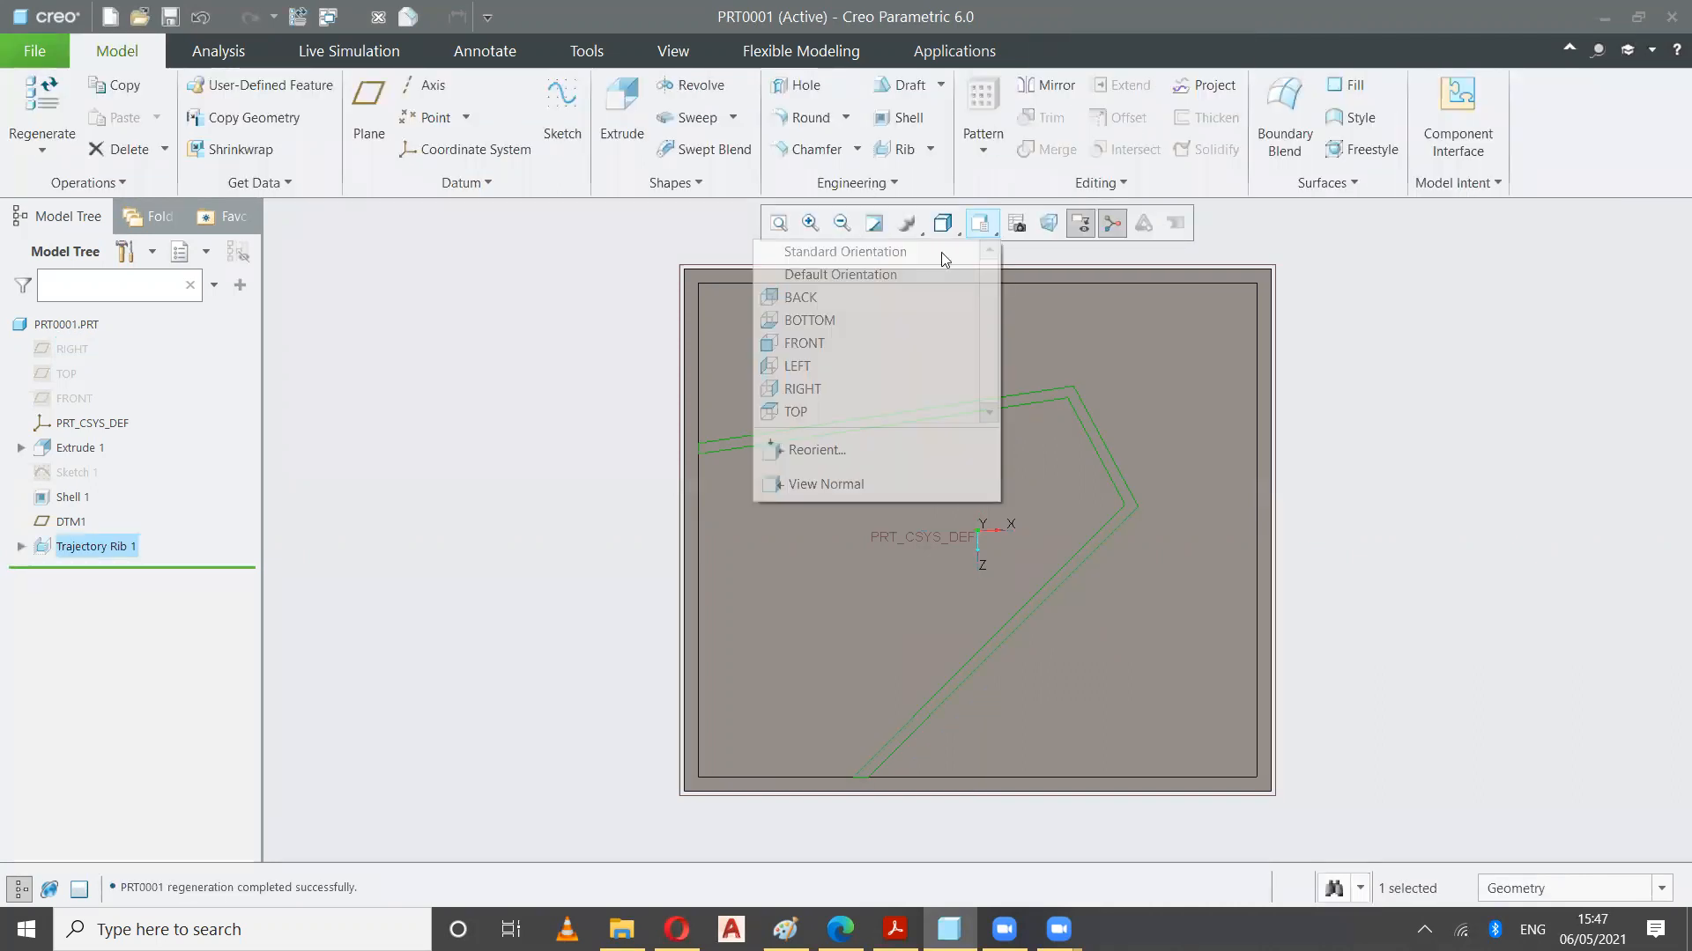
left_click(941, 253)
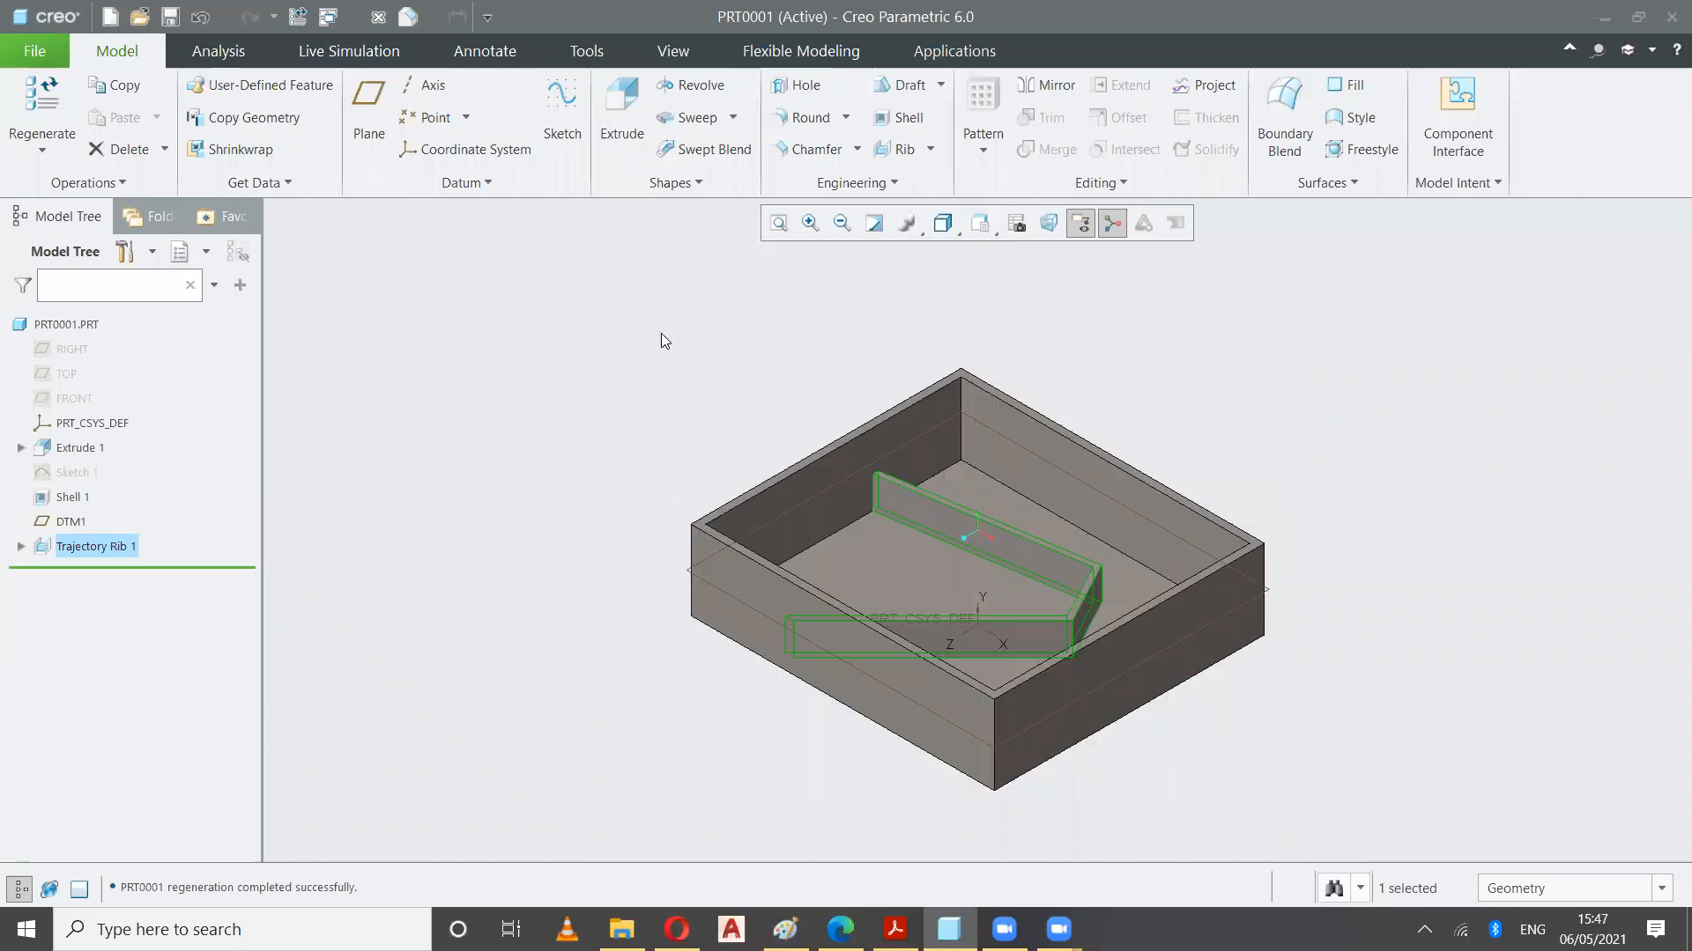
left_click(661, 323)
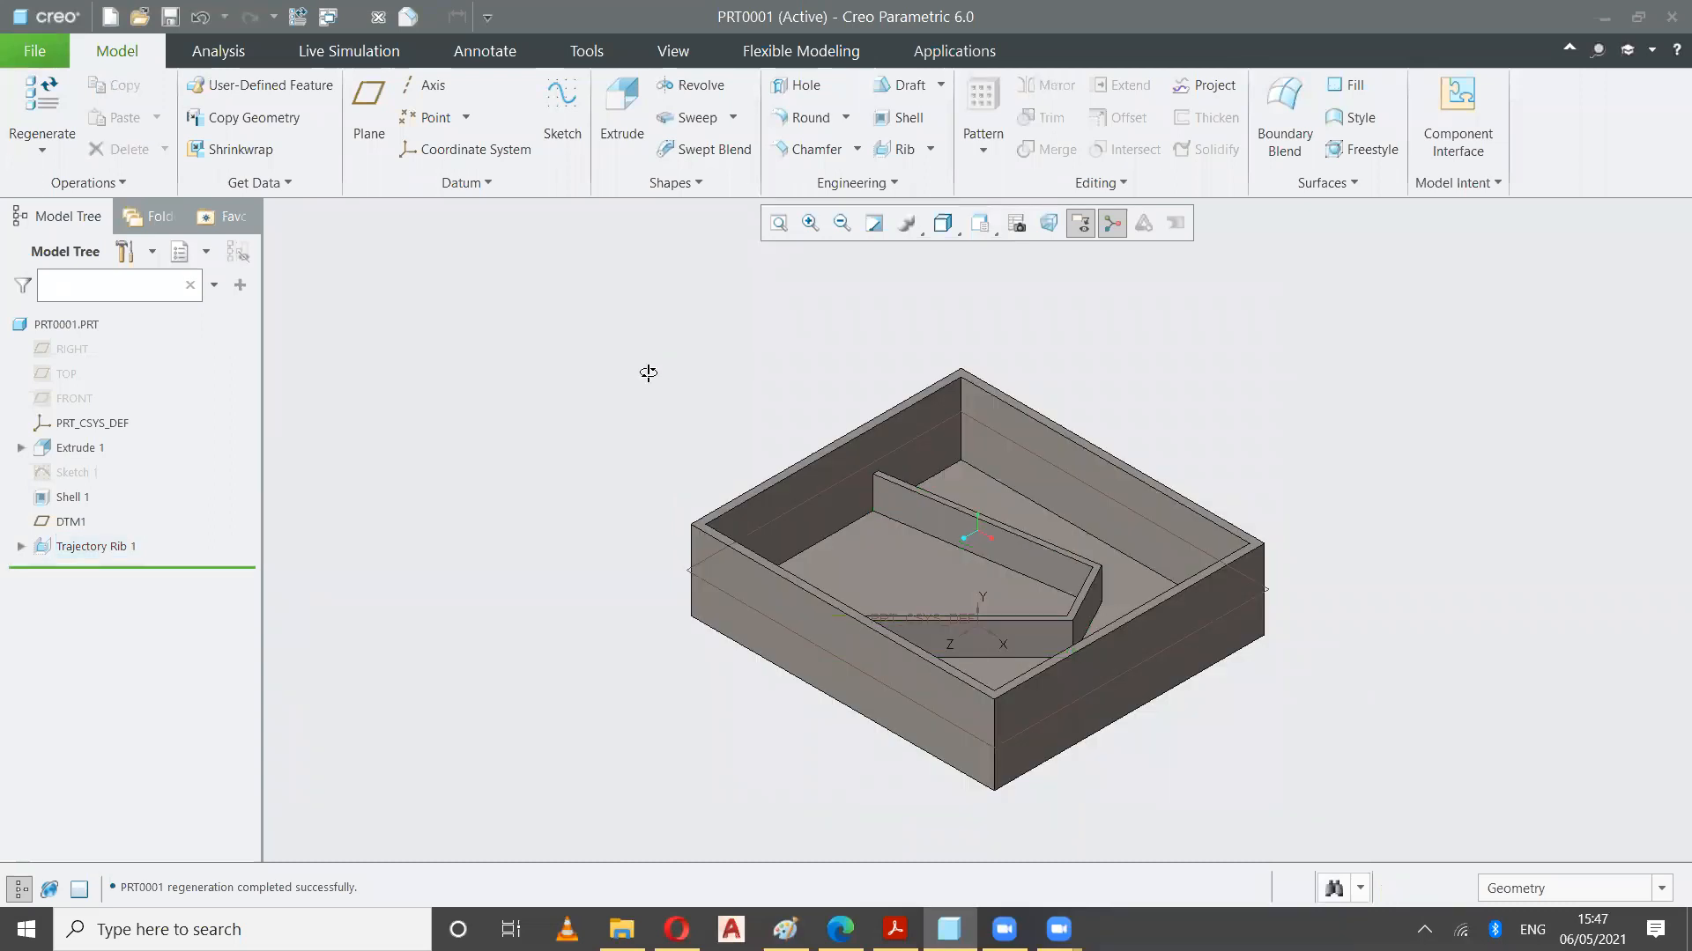
Examine from several angles how the trajectory rib meets the inner walls and floor of the box
middle_click_drag(646, 377, 646, 298)
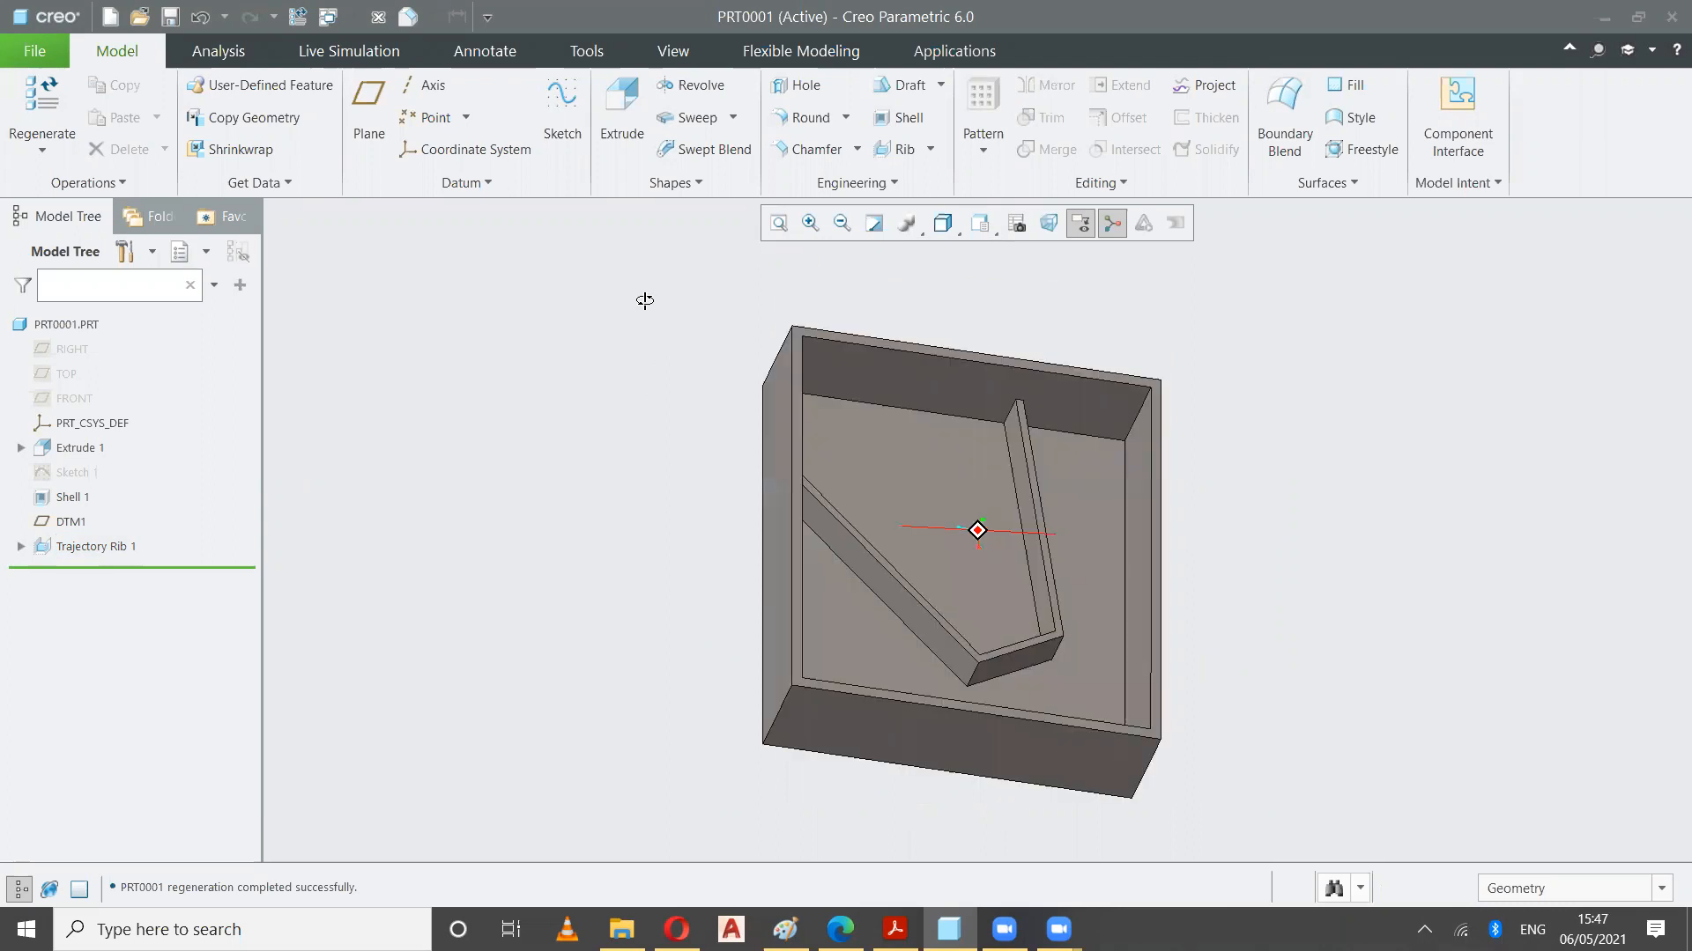
key("ctrl+d")
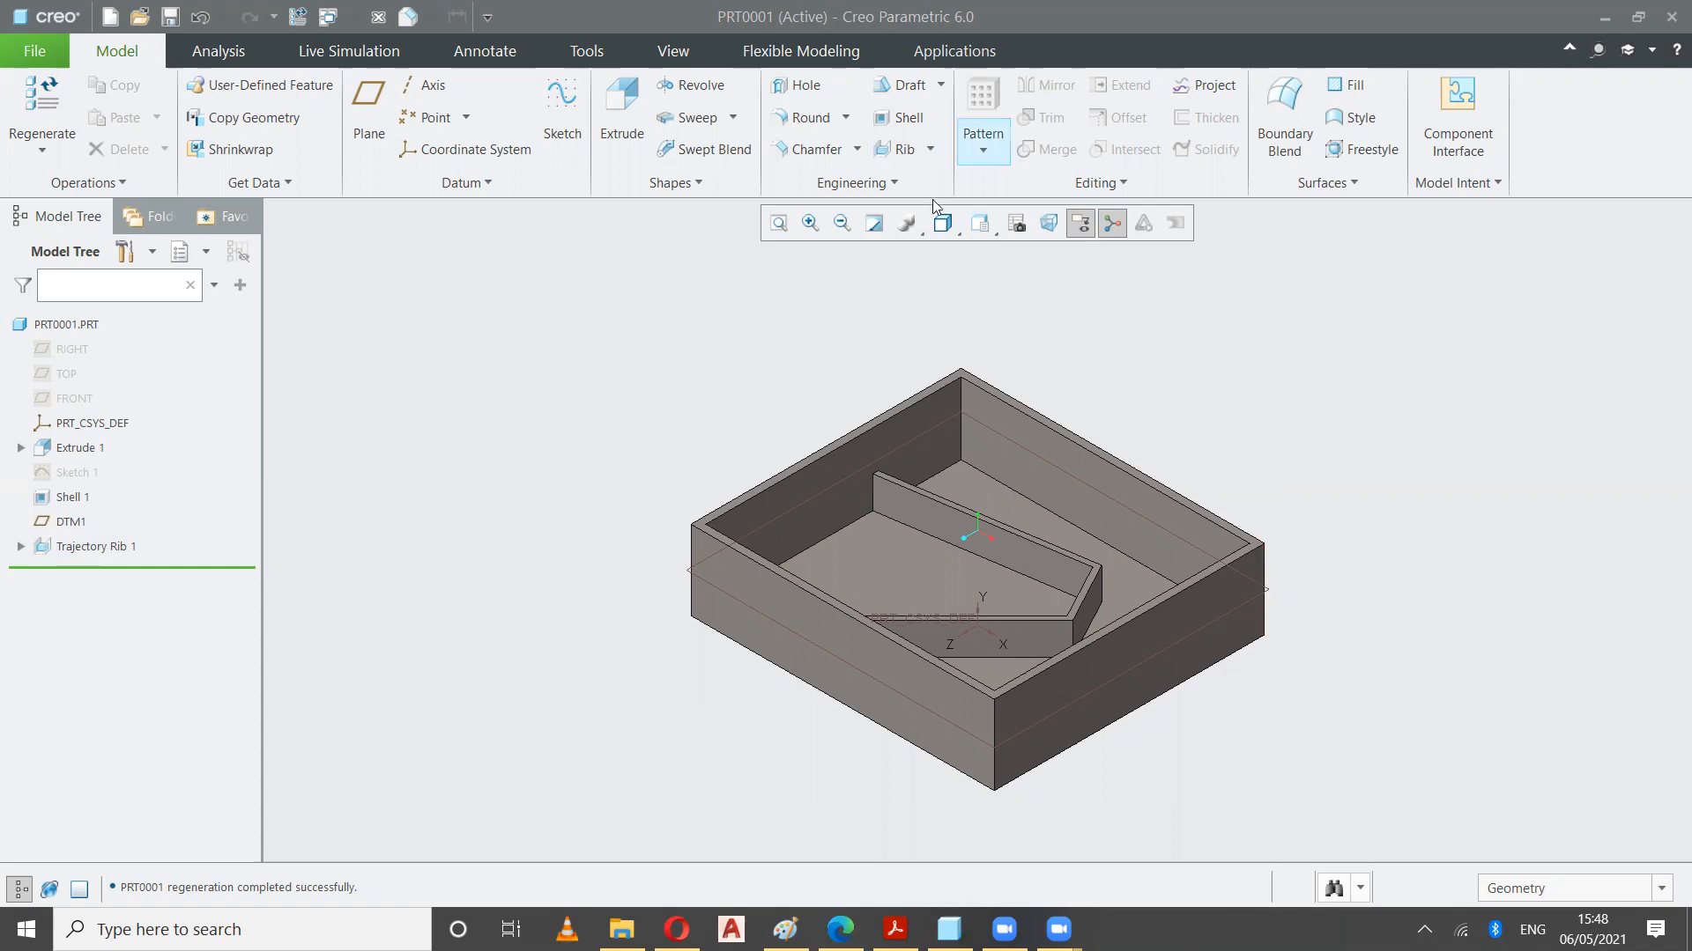
left_click(782, 331)
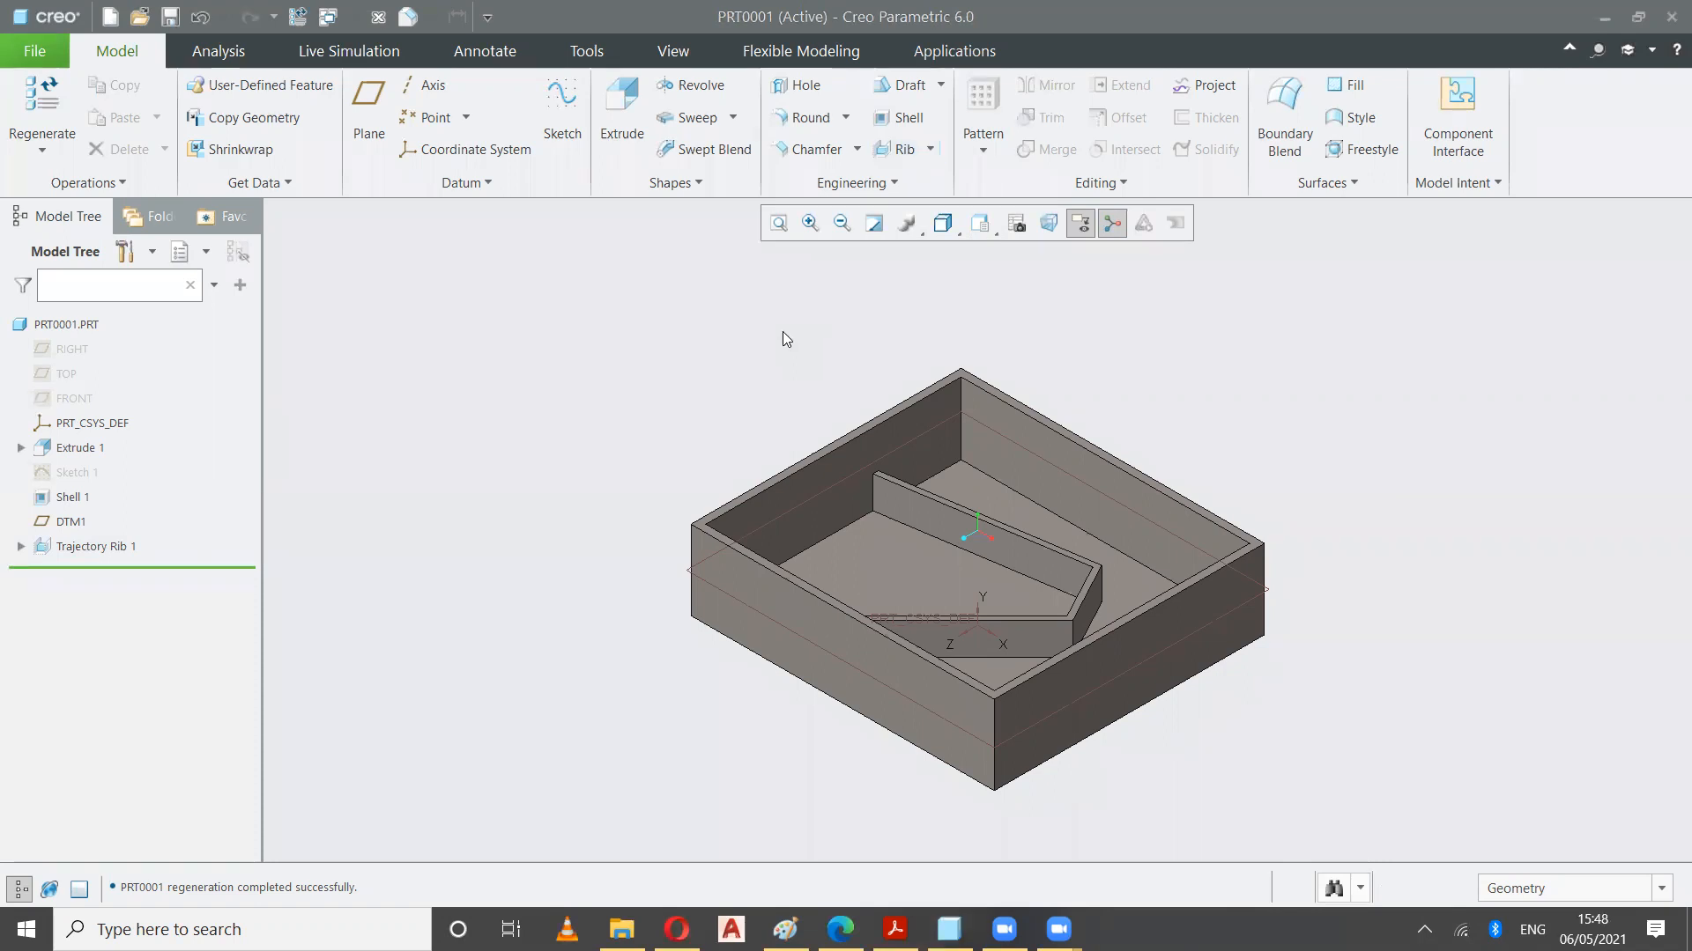
scroll(1135, 585, "up", 2)
middle_click_drag(1382, 420, 1394, 426)
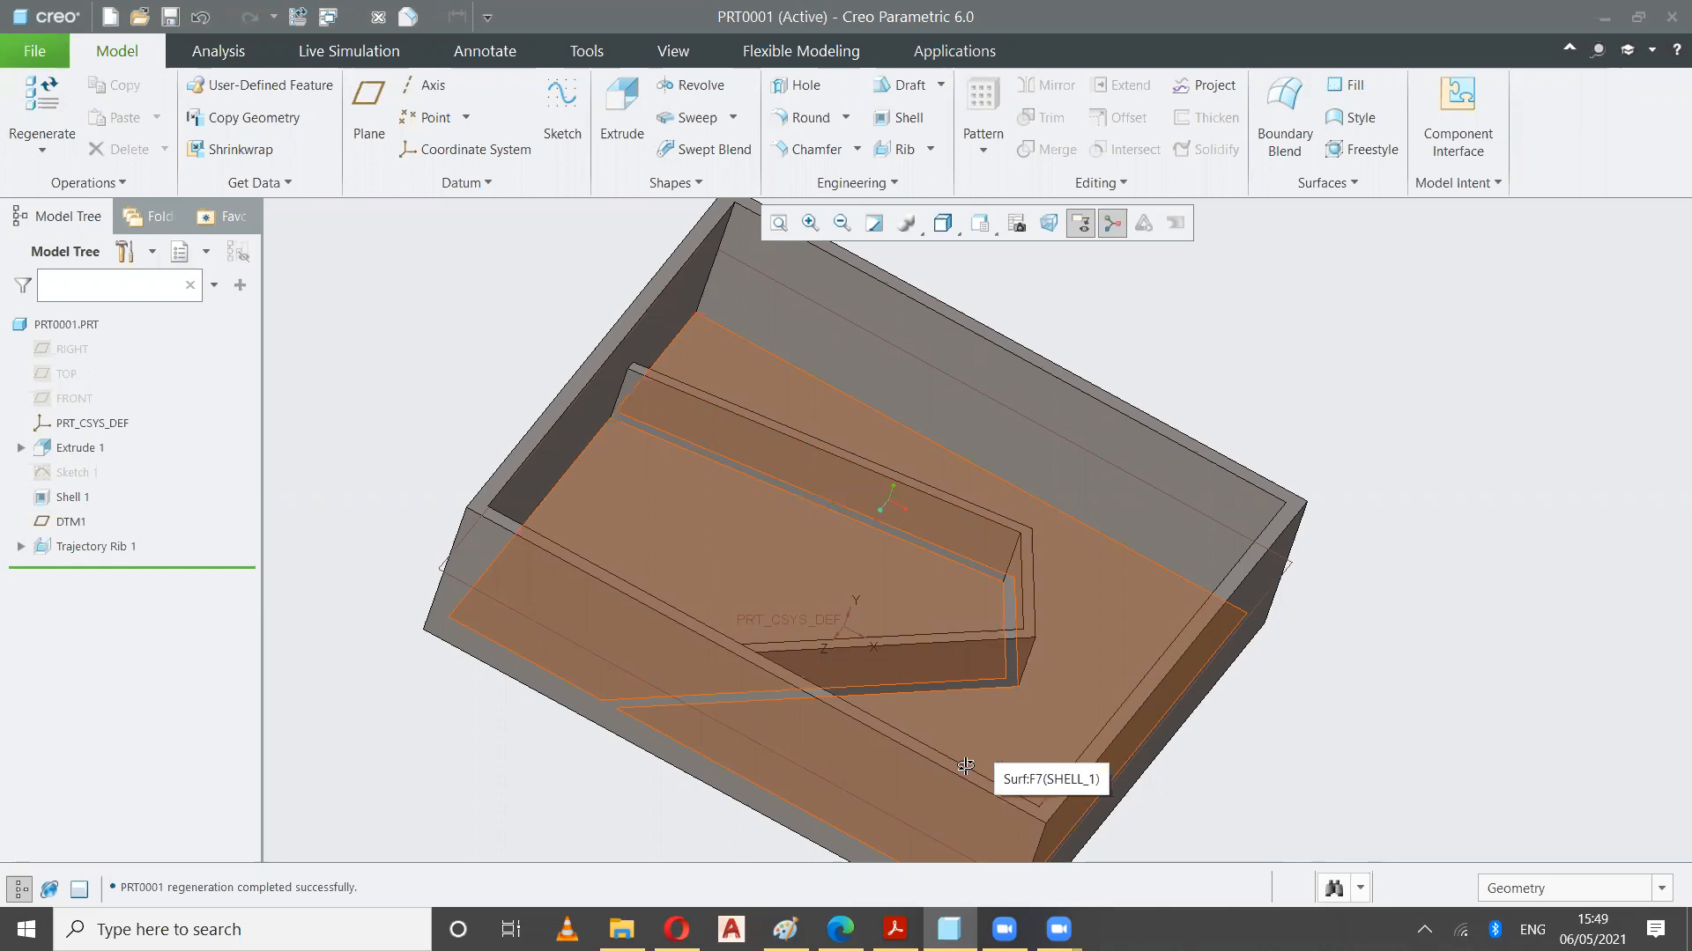
middle_click_drag(994, 745, 964, 763)
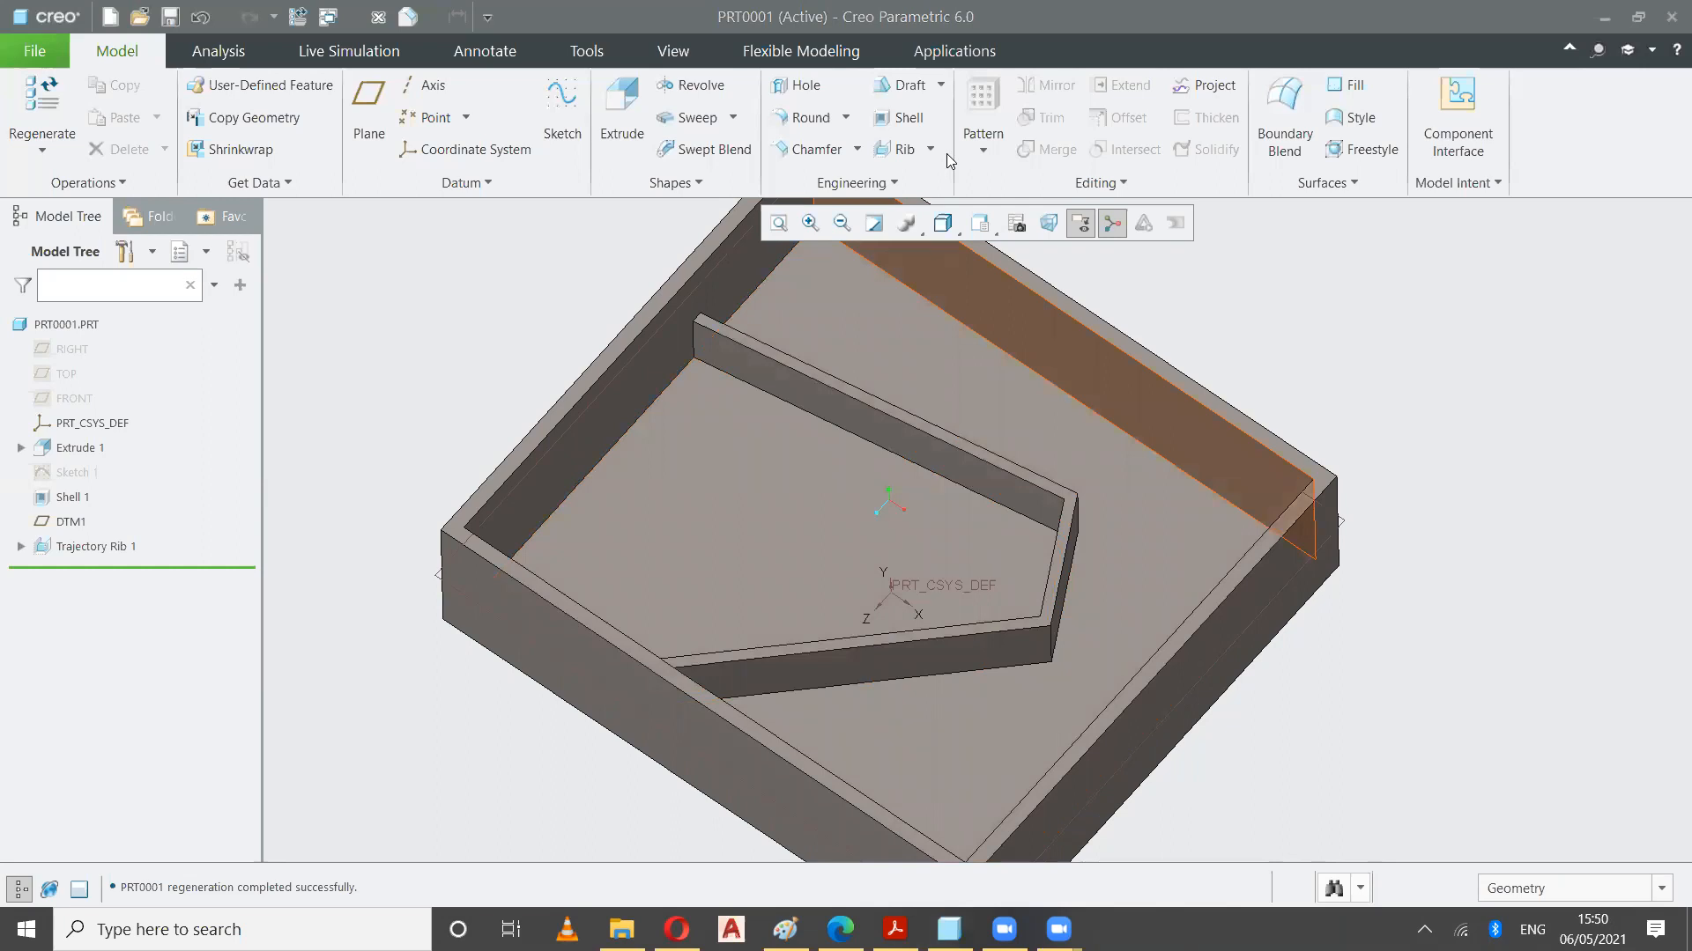
left_click(981, 225)
left_click(962, 251)
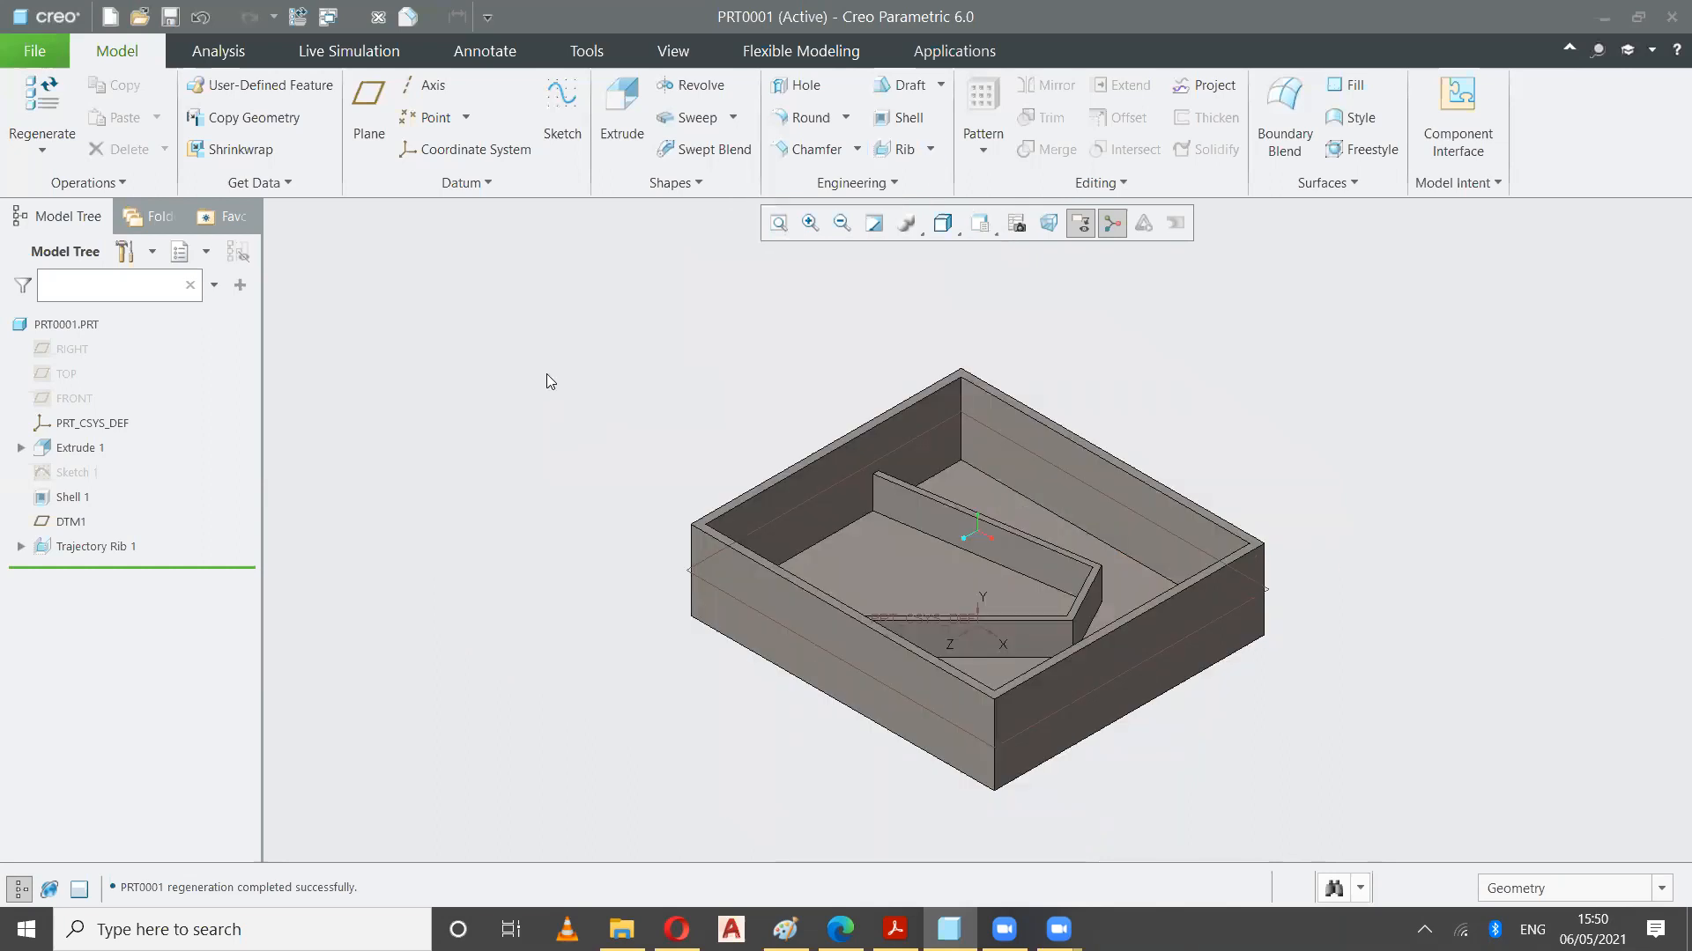
Create a datum plane on the inner floor of the shelled box with an offset of 0.00
left_click(354, 130)
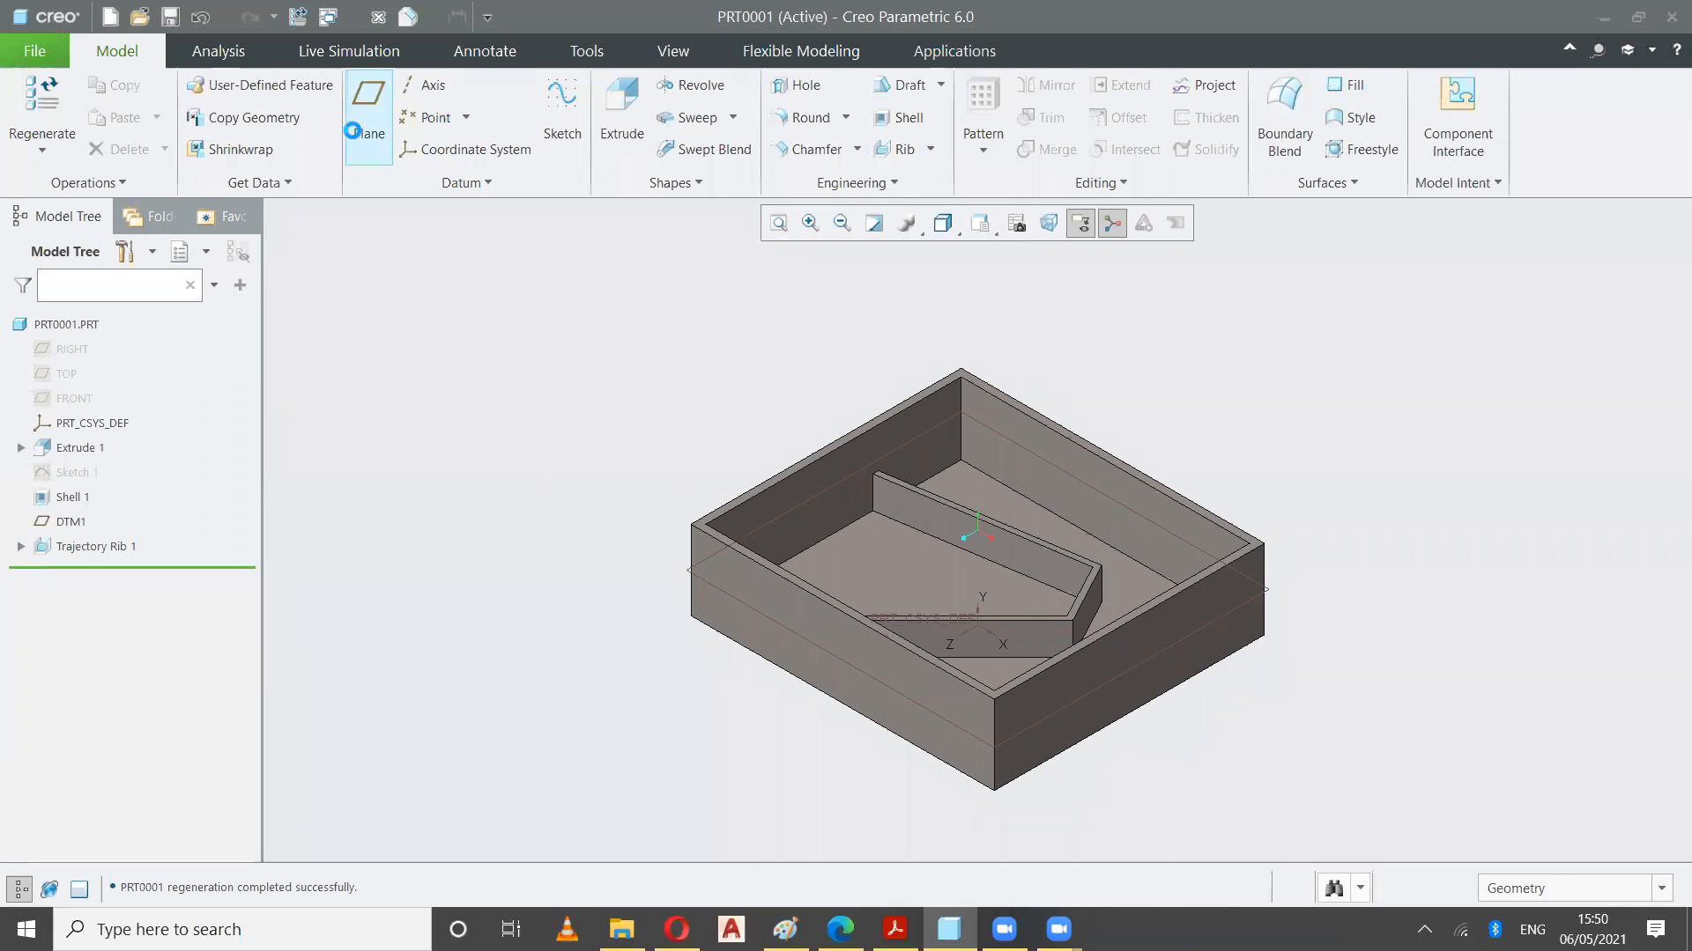
left_click(872, 562)
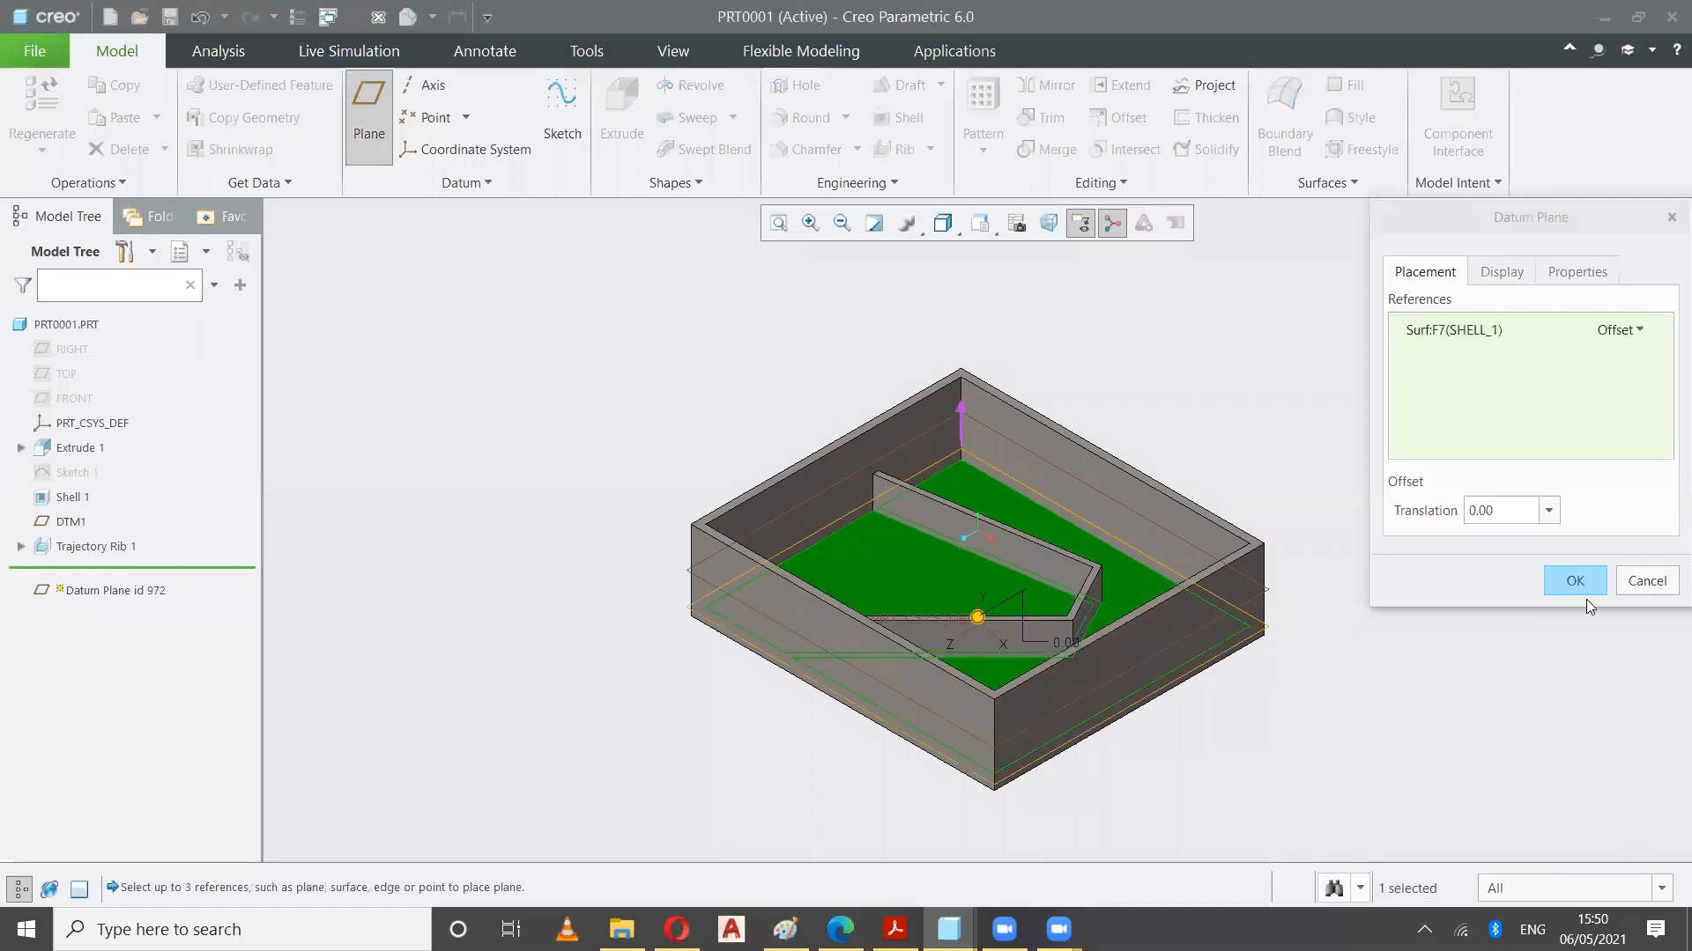
left_click(1579, 582)
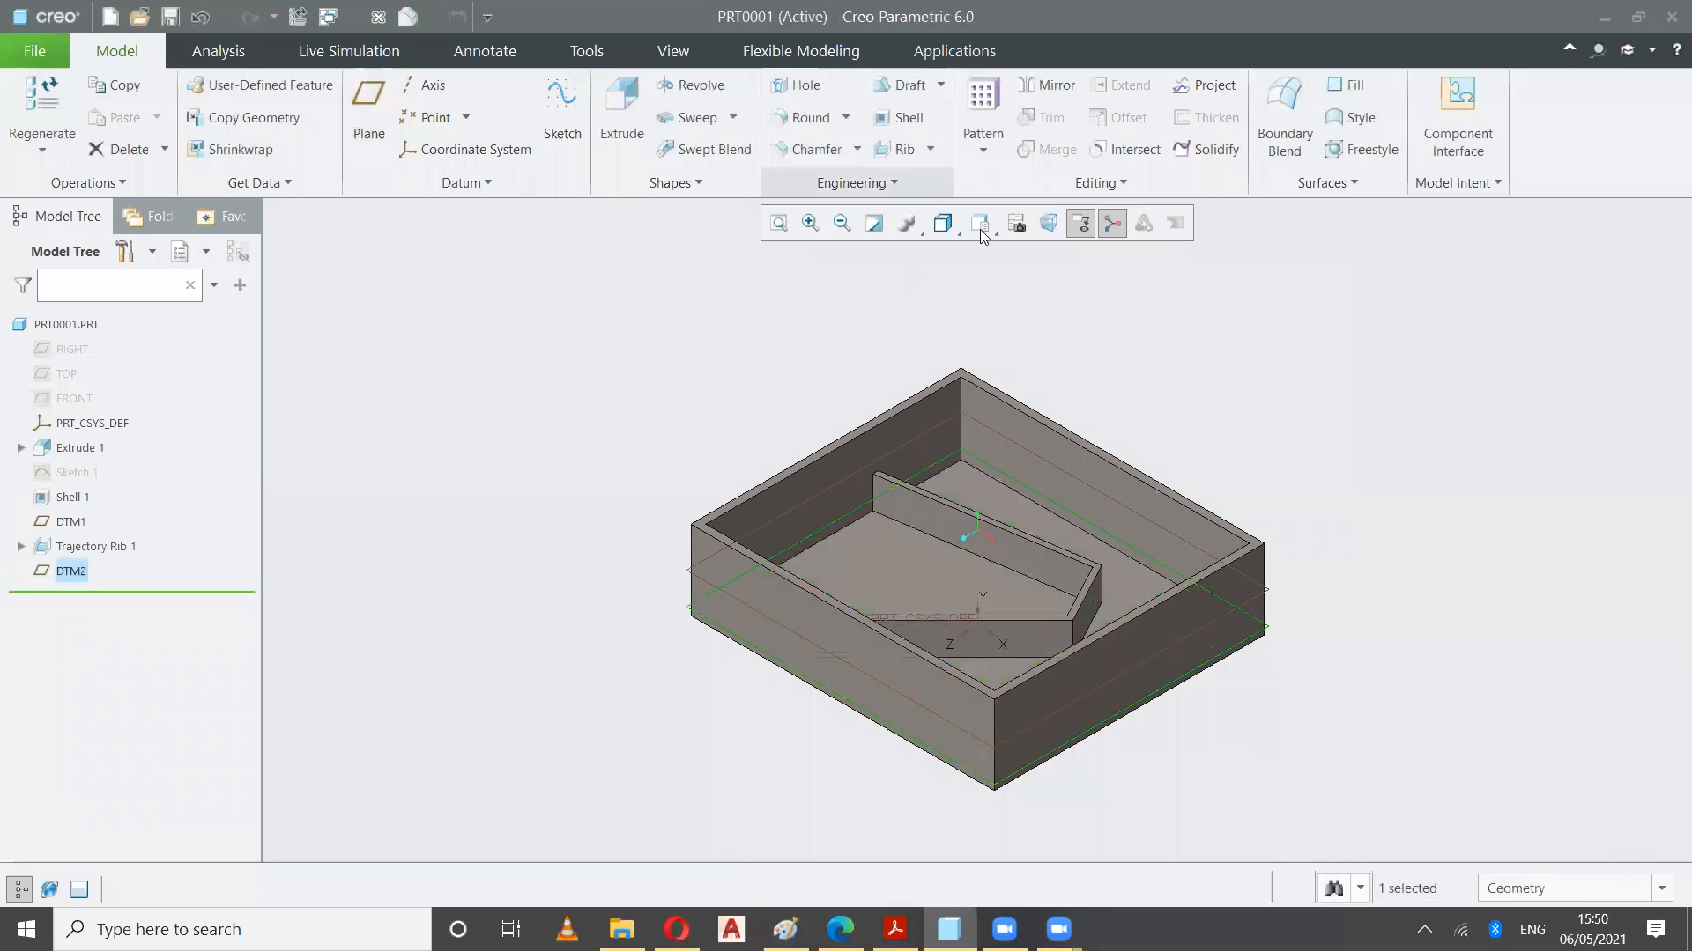
Display the model as Wireframe and orient it to the FRONT view
left_click(946, 235)
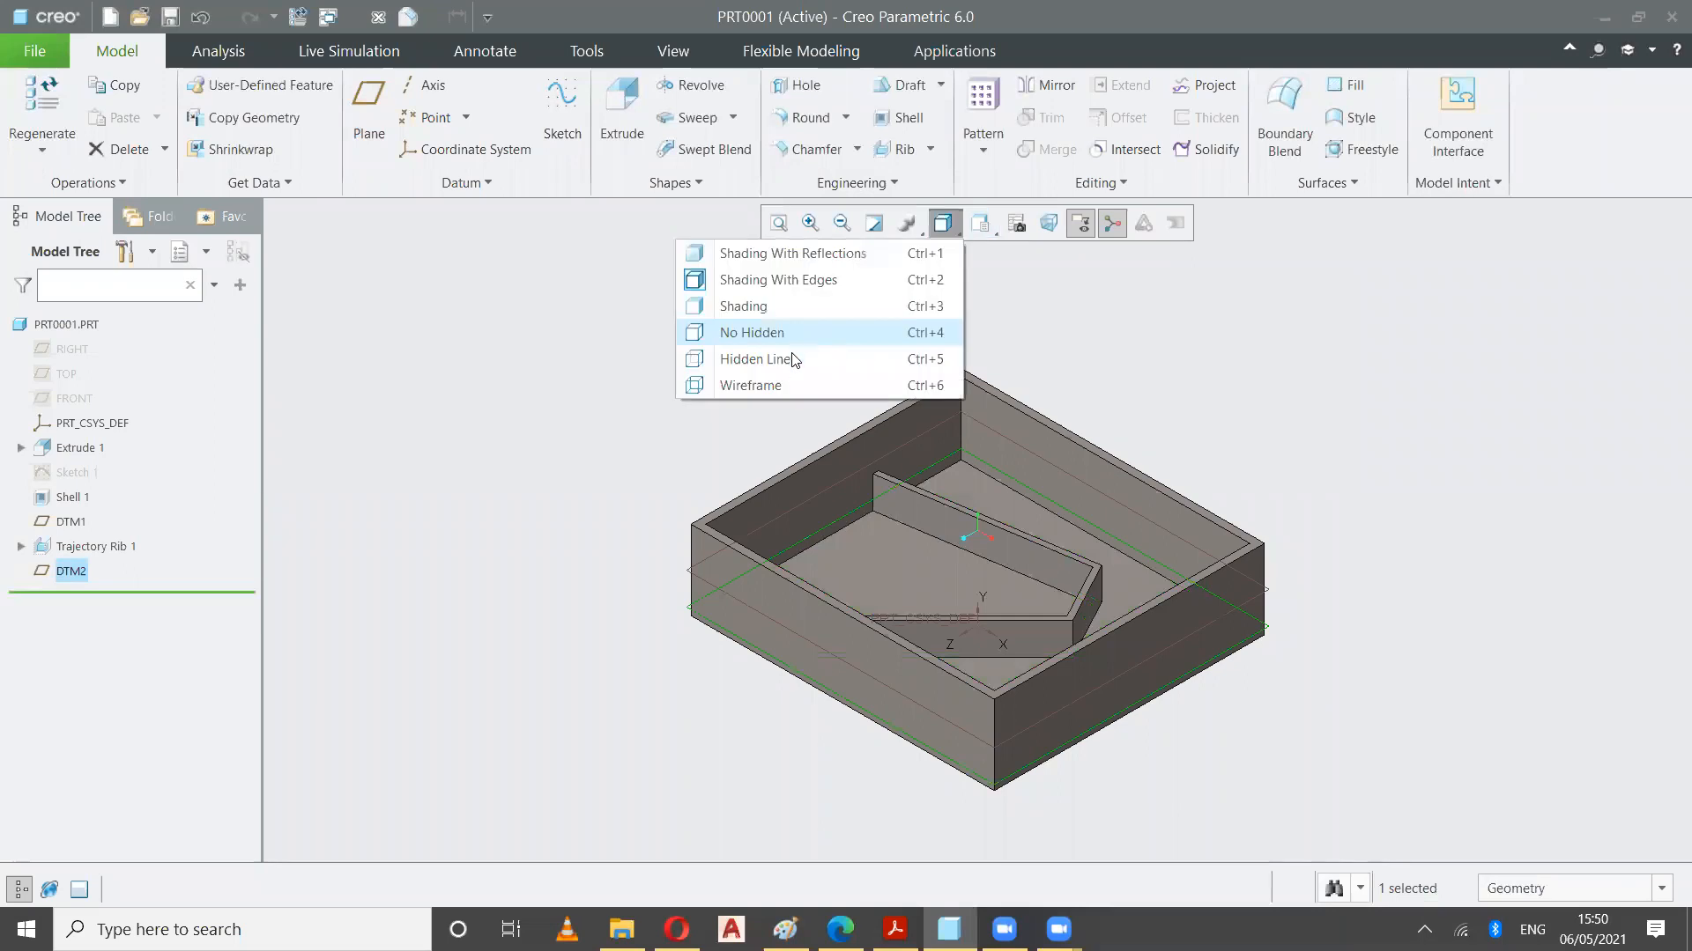
left_click(789, 384)
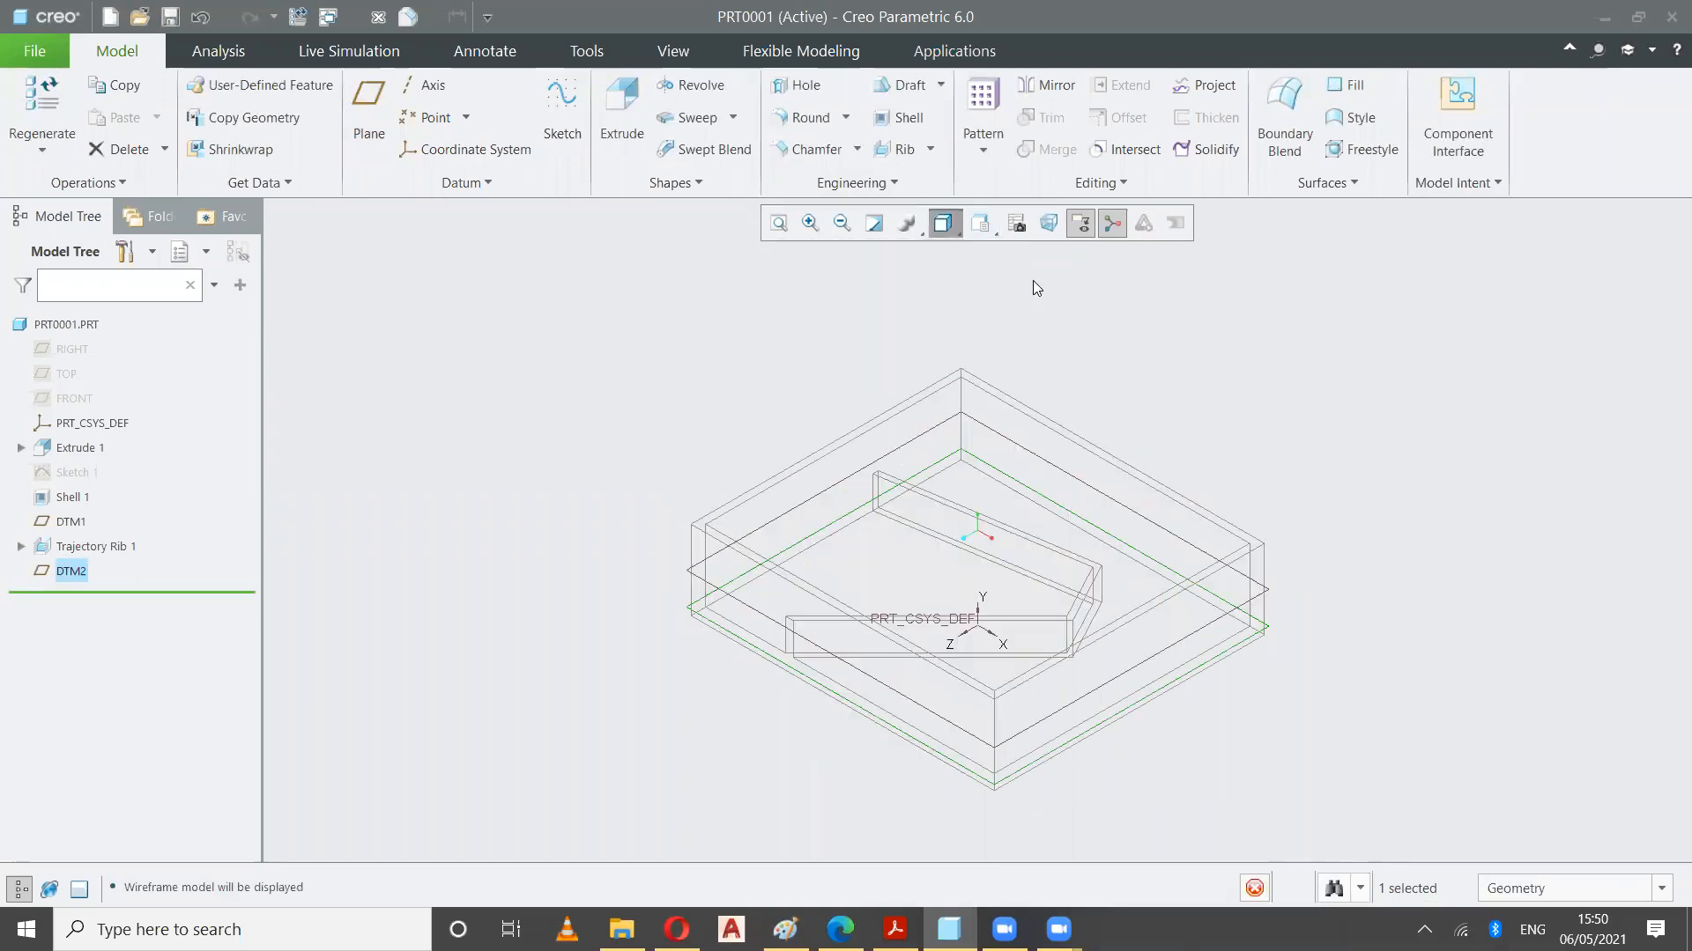
left_click(973, 230)
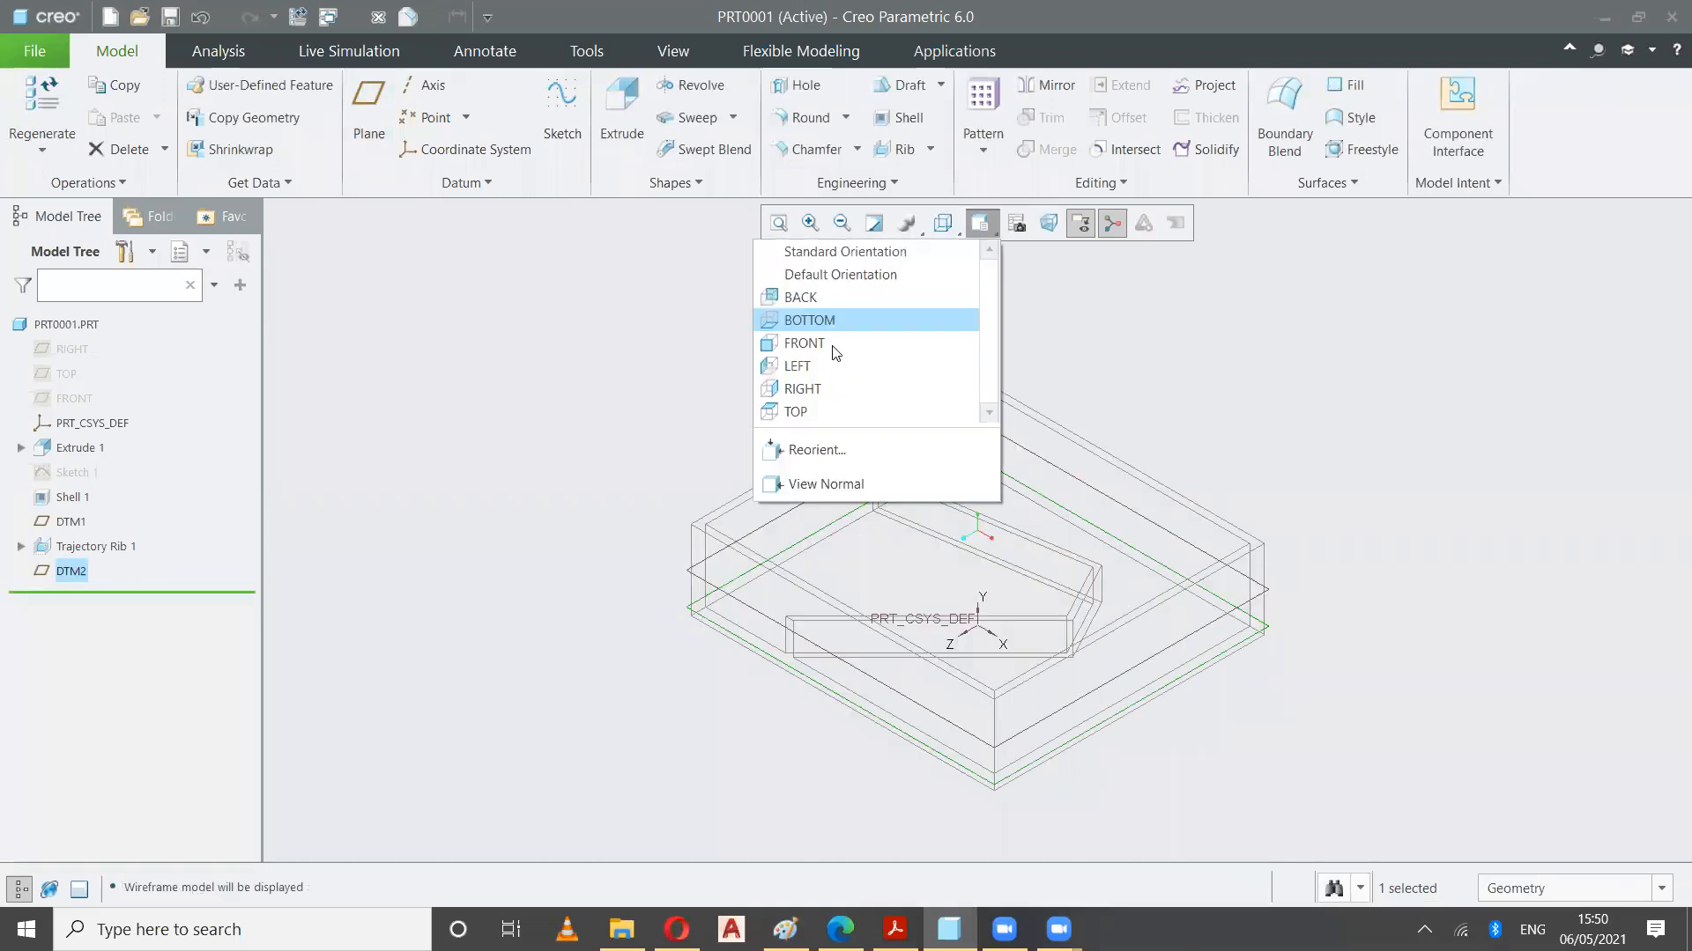
left_click(831, 345)
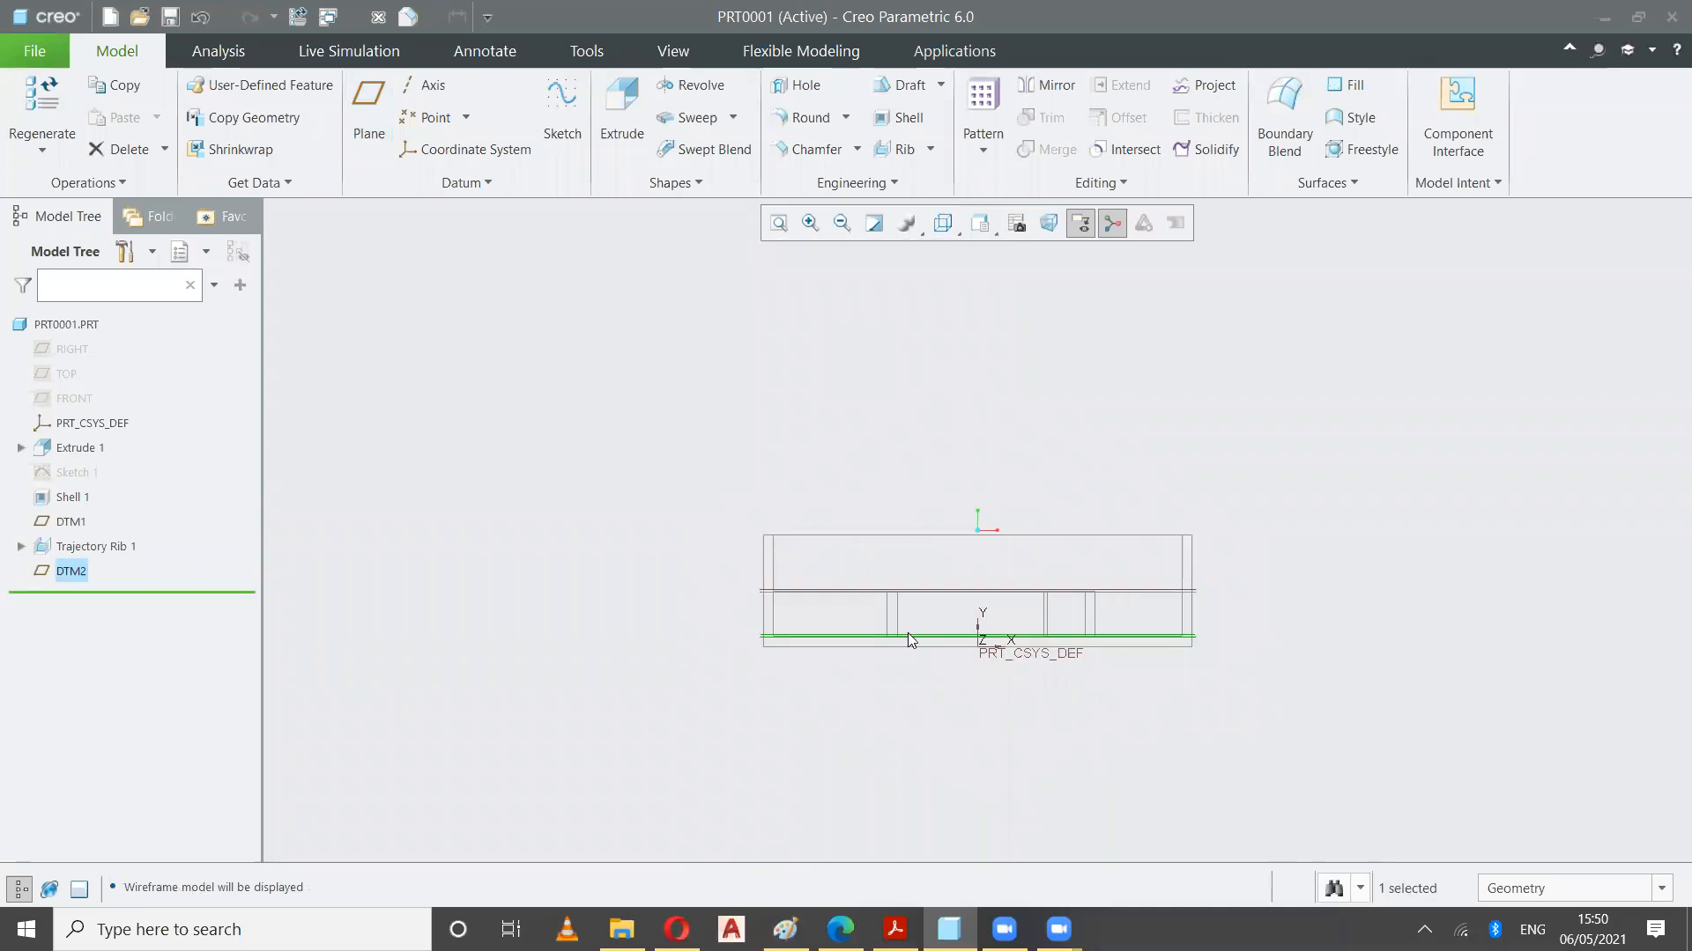
Redefine the new datum plane so it is offset 5.22 above the box's inner floor, below the top of the rib
right_click(86, 575)
left_click(131, 470)
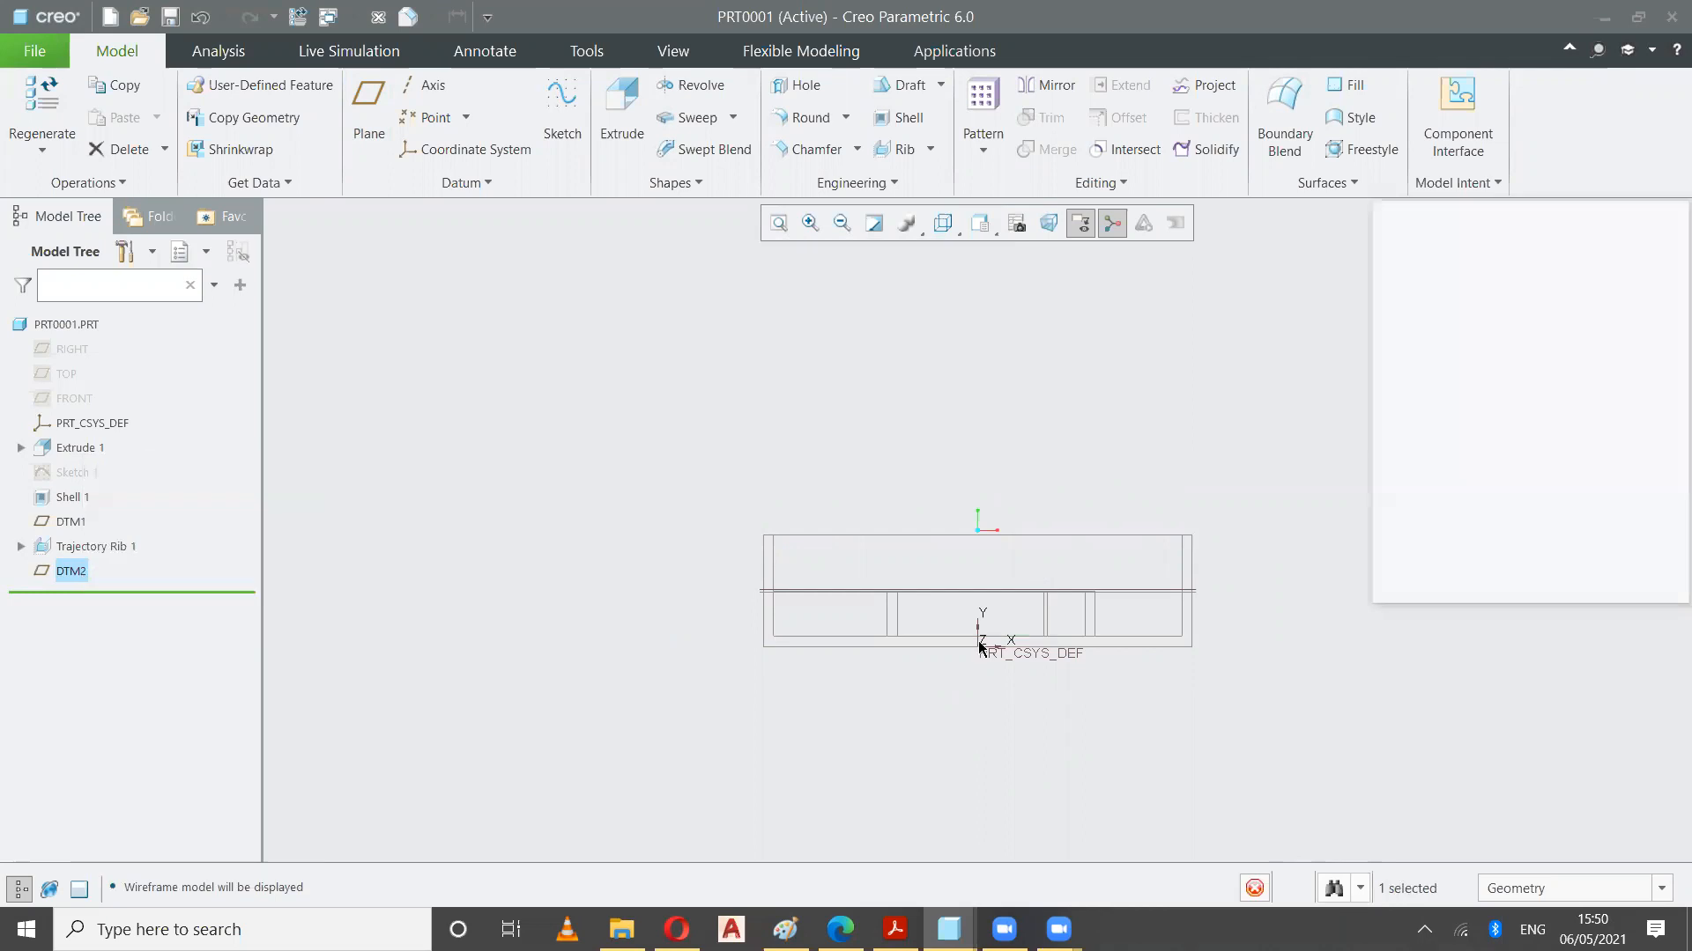
left_click_drag(976, 627, 973, 622)
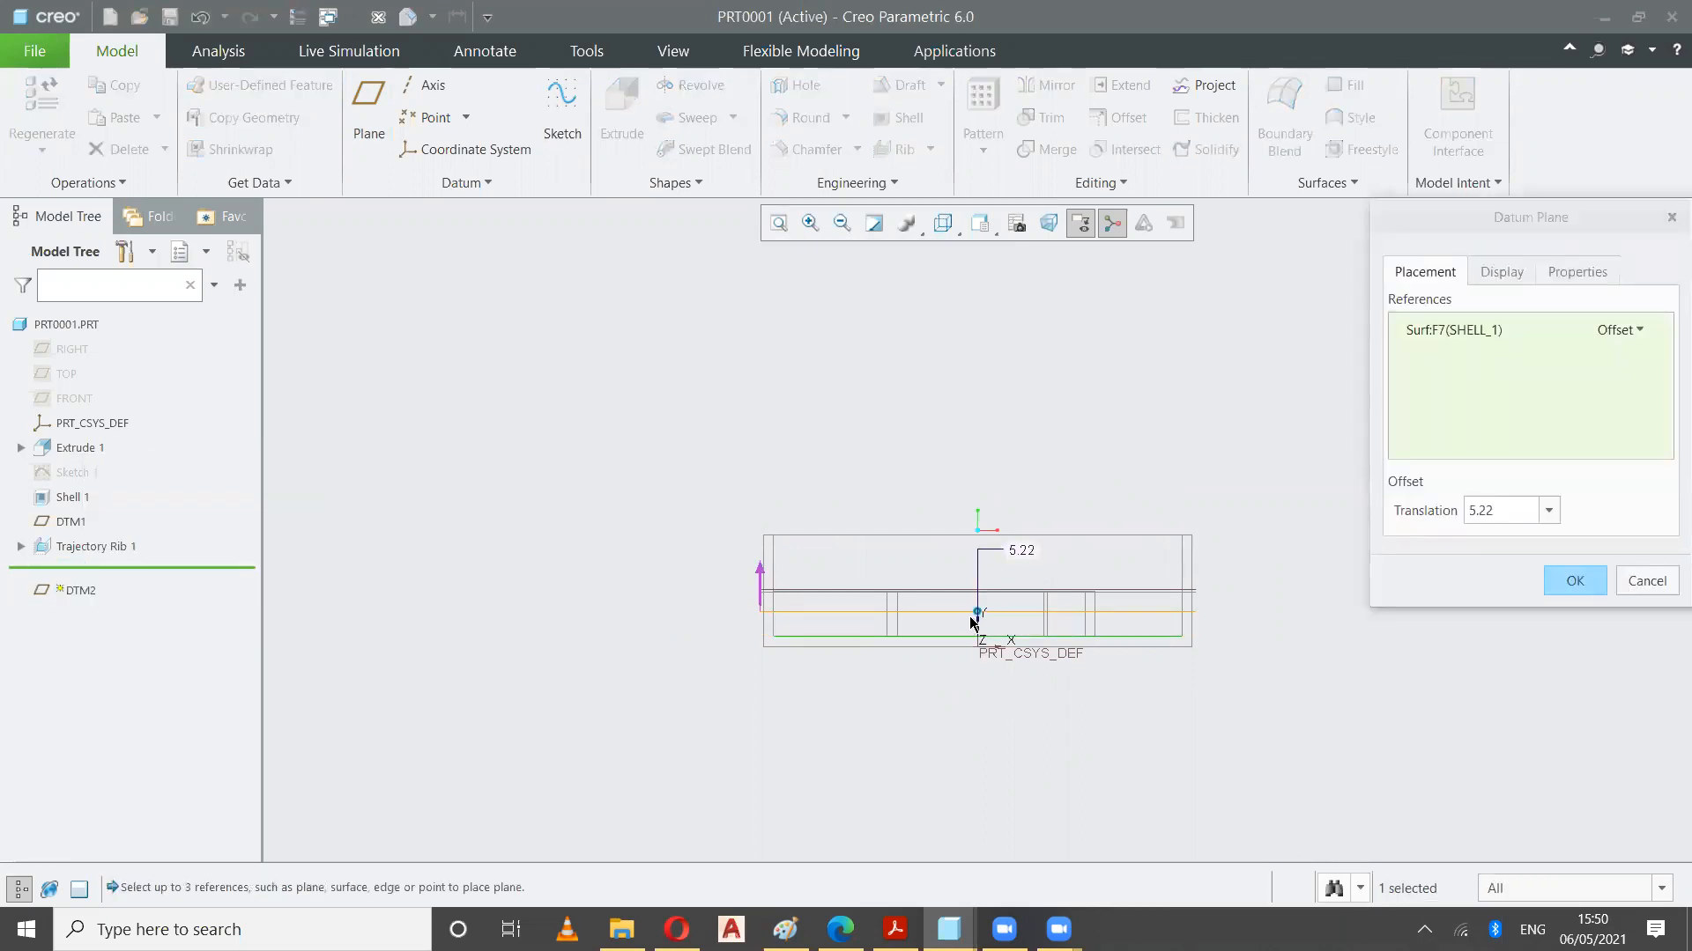
scroll(972, 622, "up", 2)
scroll(972, 622, "down", 2)
scroll(972, 621, "down", 2)
scroll(882, 554, "down", 2)
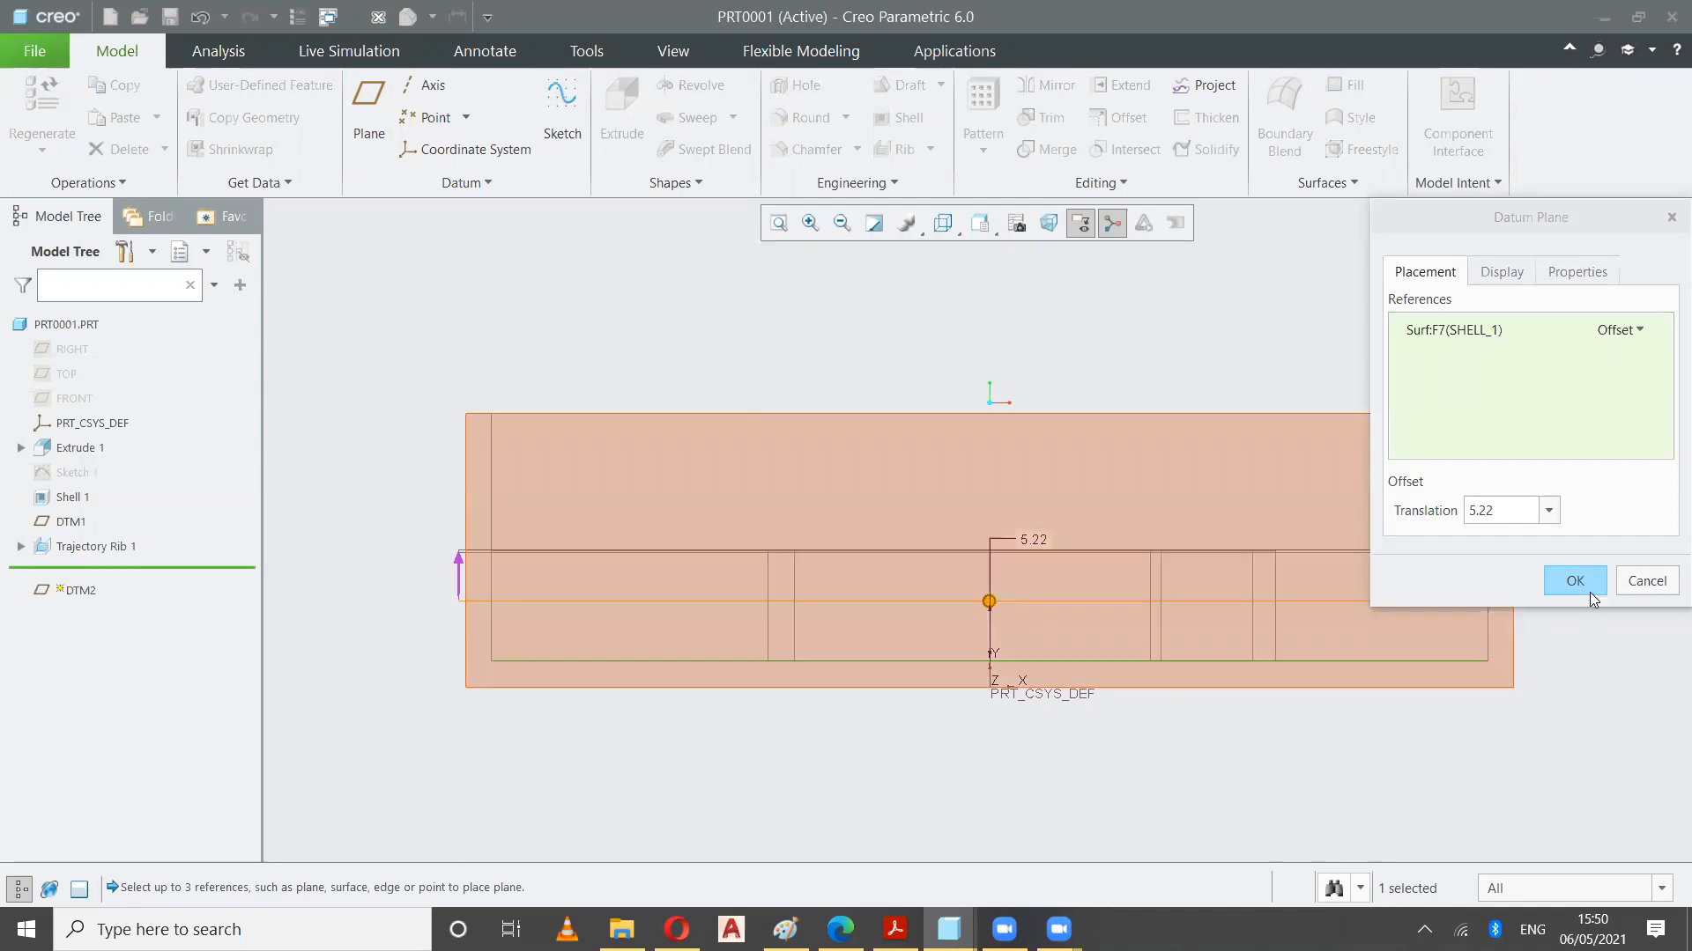
left_click(1575, 581)
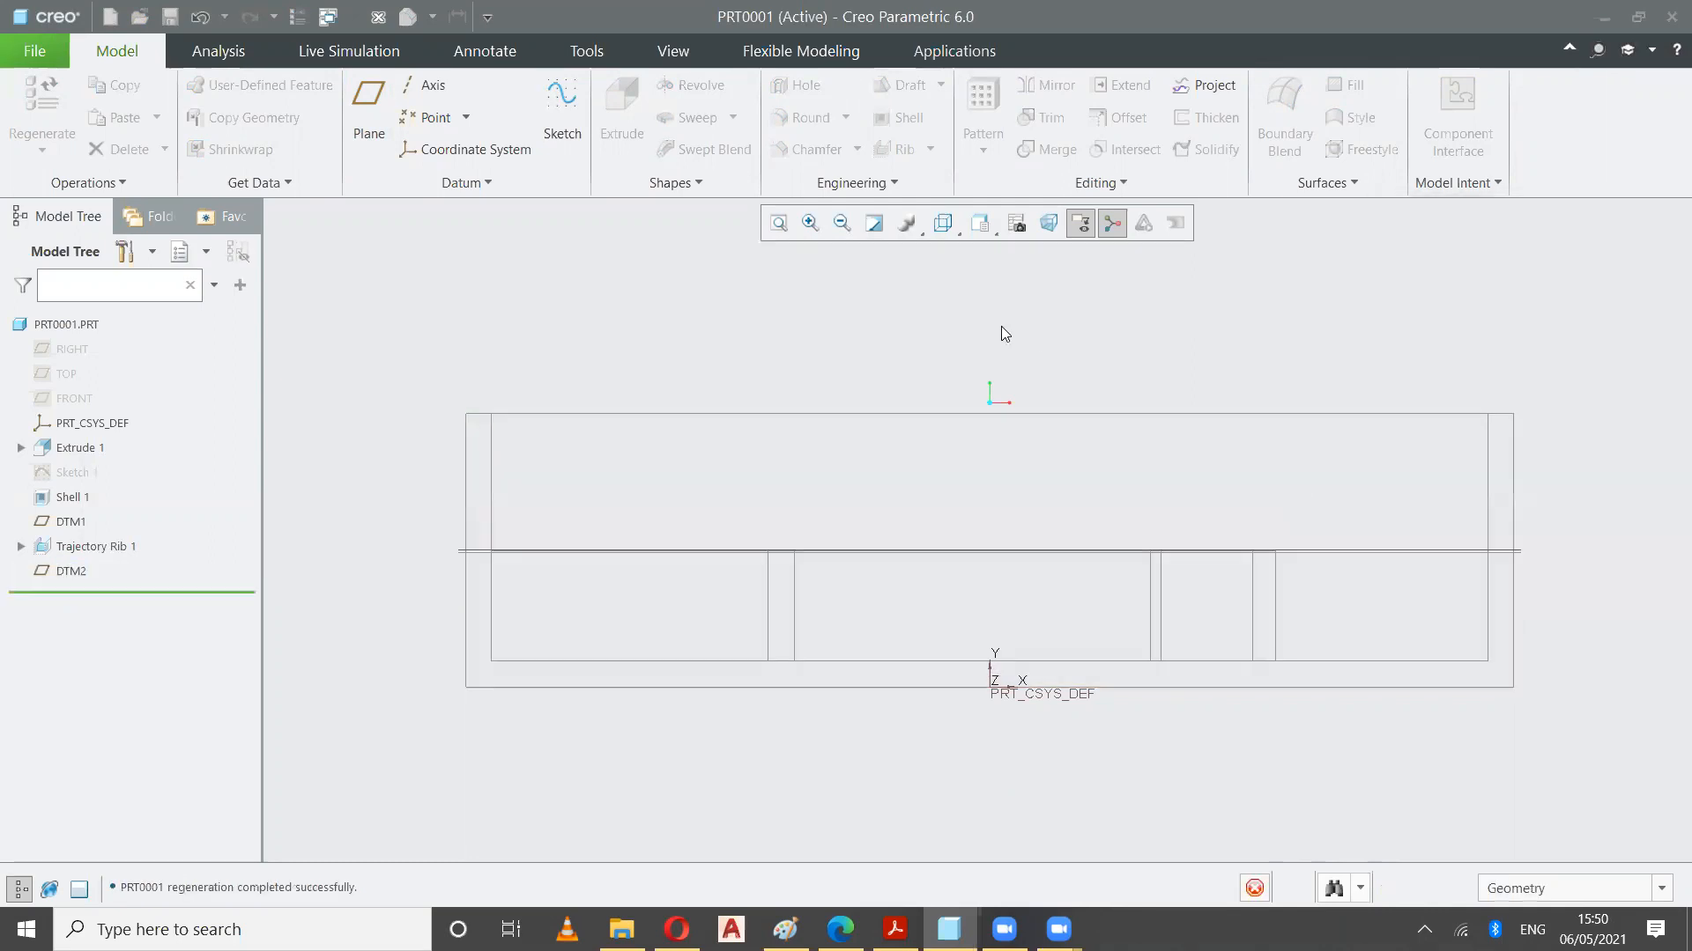
Return the model to Standard Orientation and Shading With Edges display
left_click(979, 225)
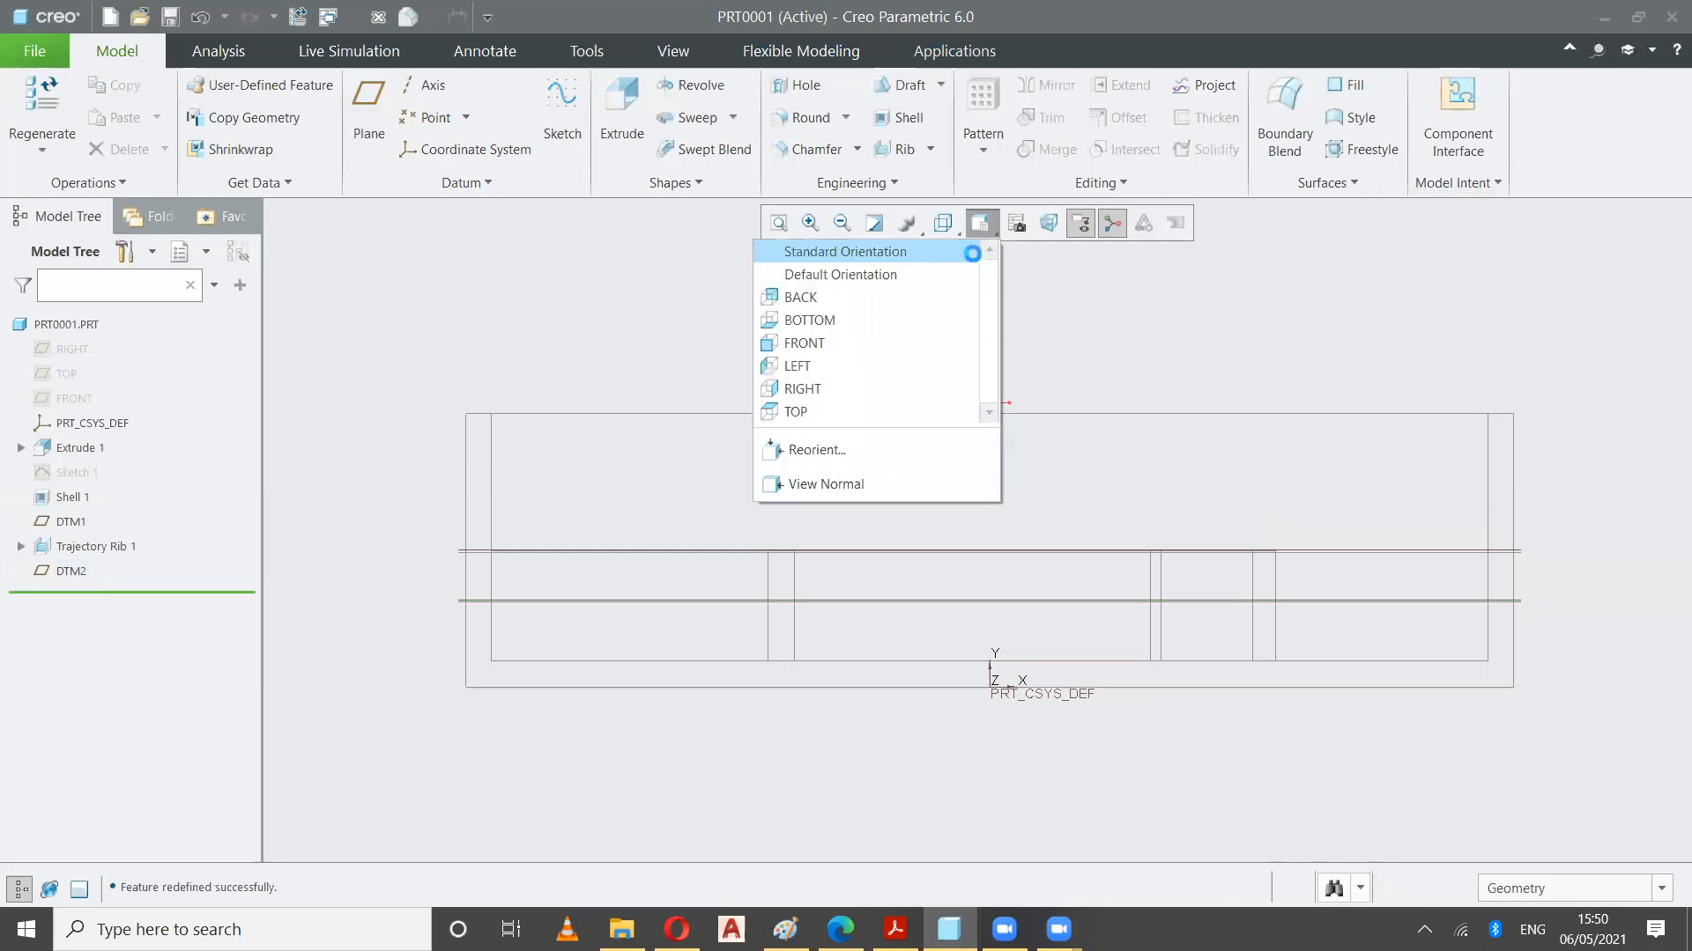
left_click(973, 254)
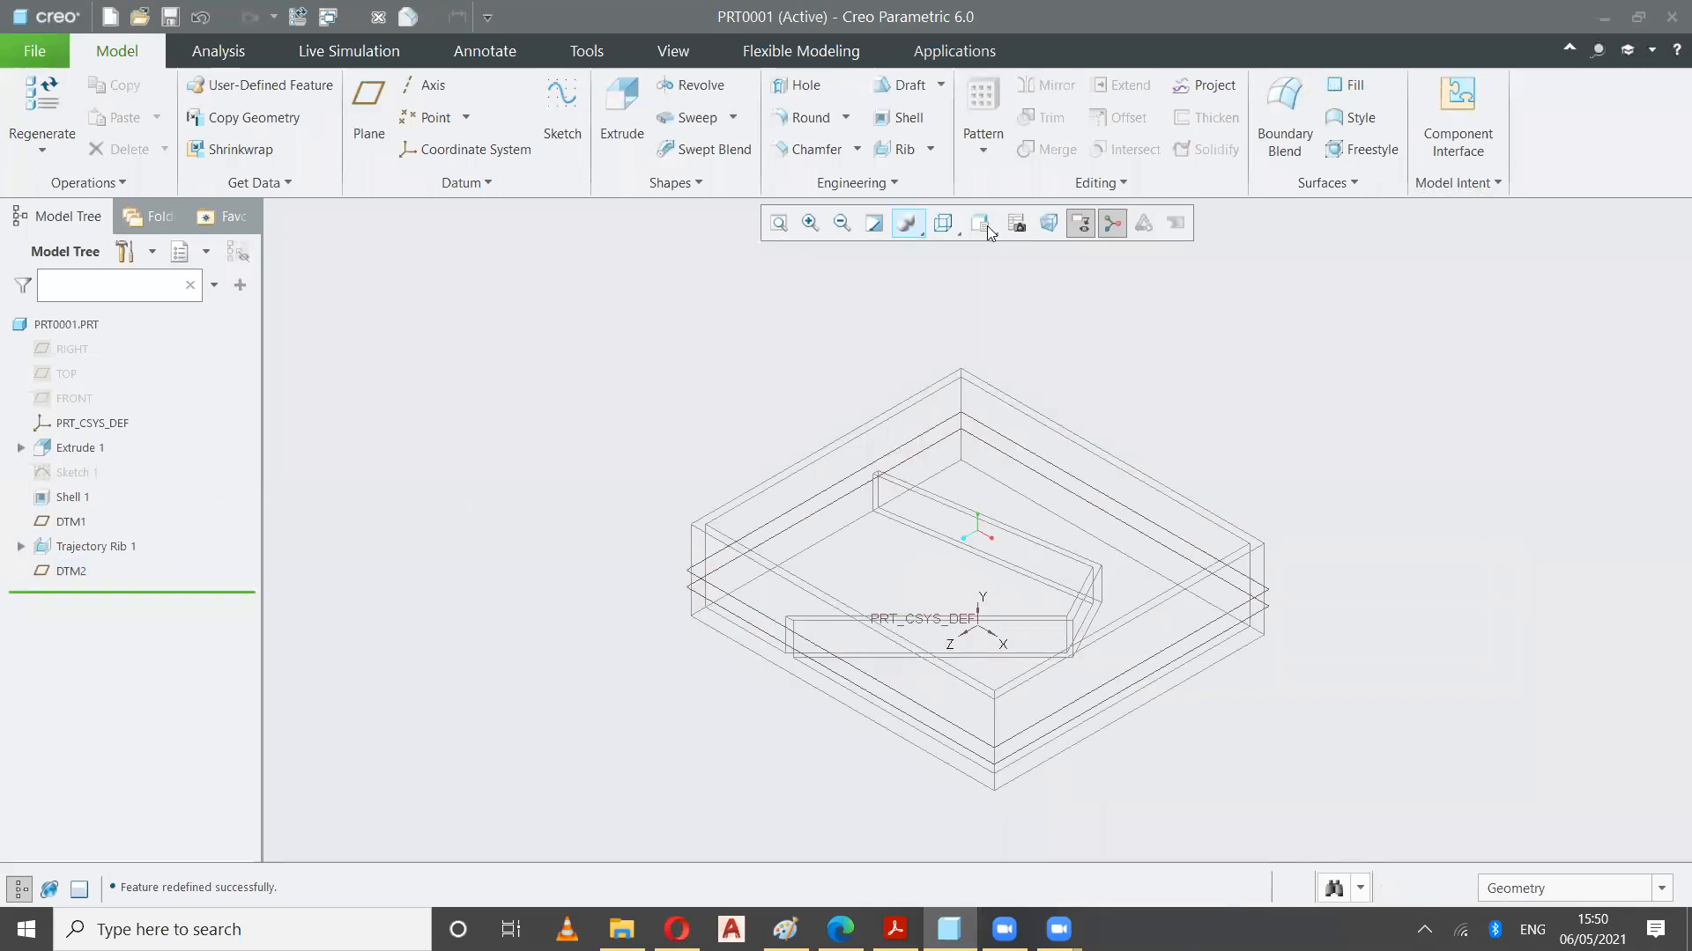
left_click(981, 225)
left_click(945, 231)
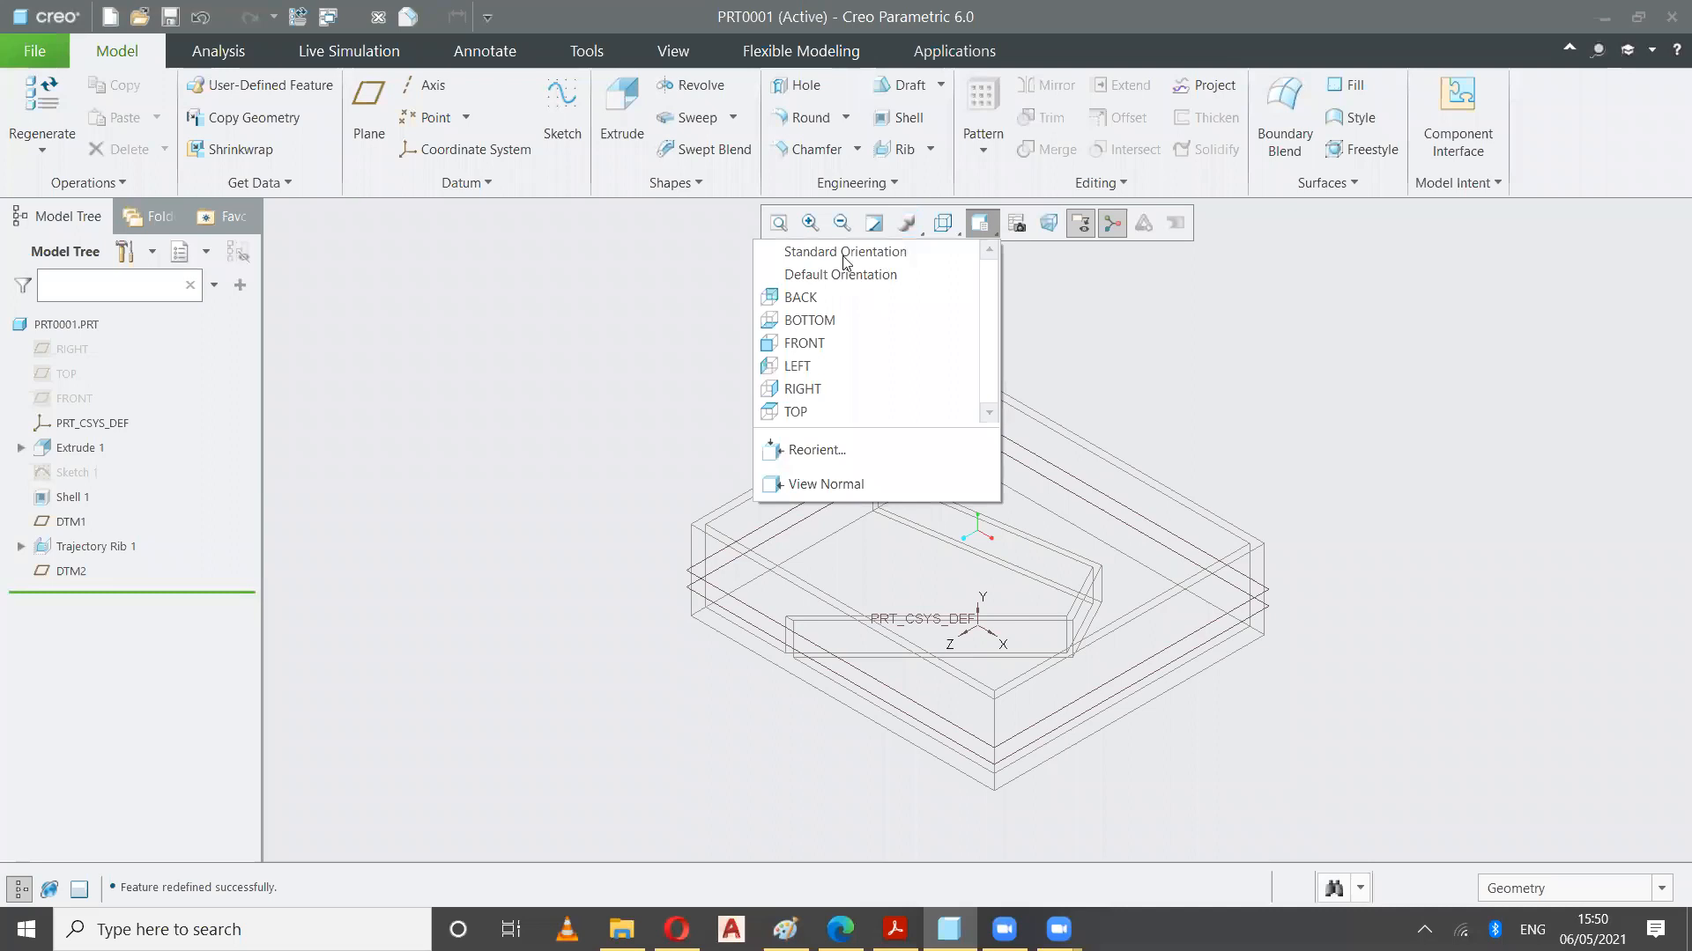
key("ctrl+2")
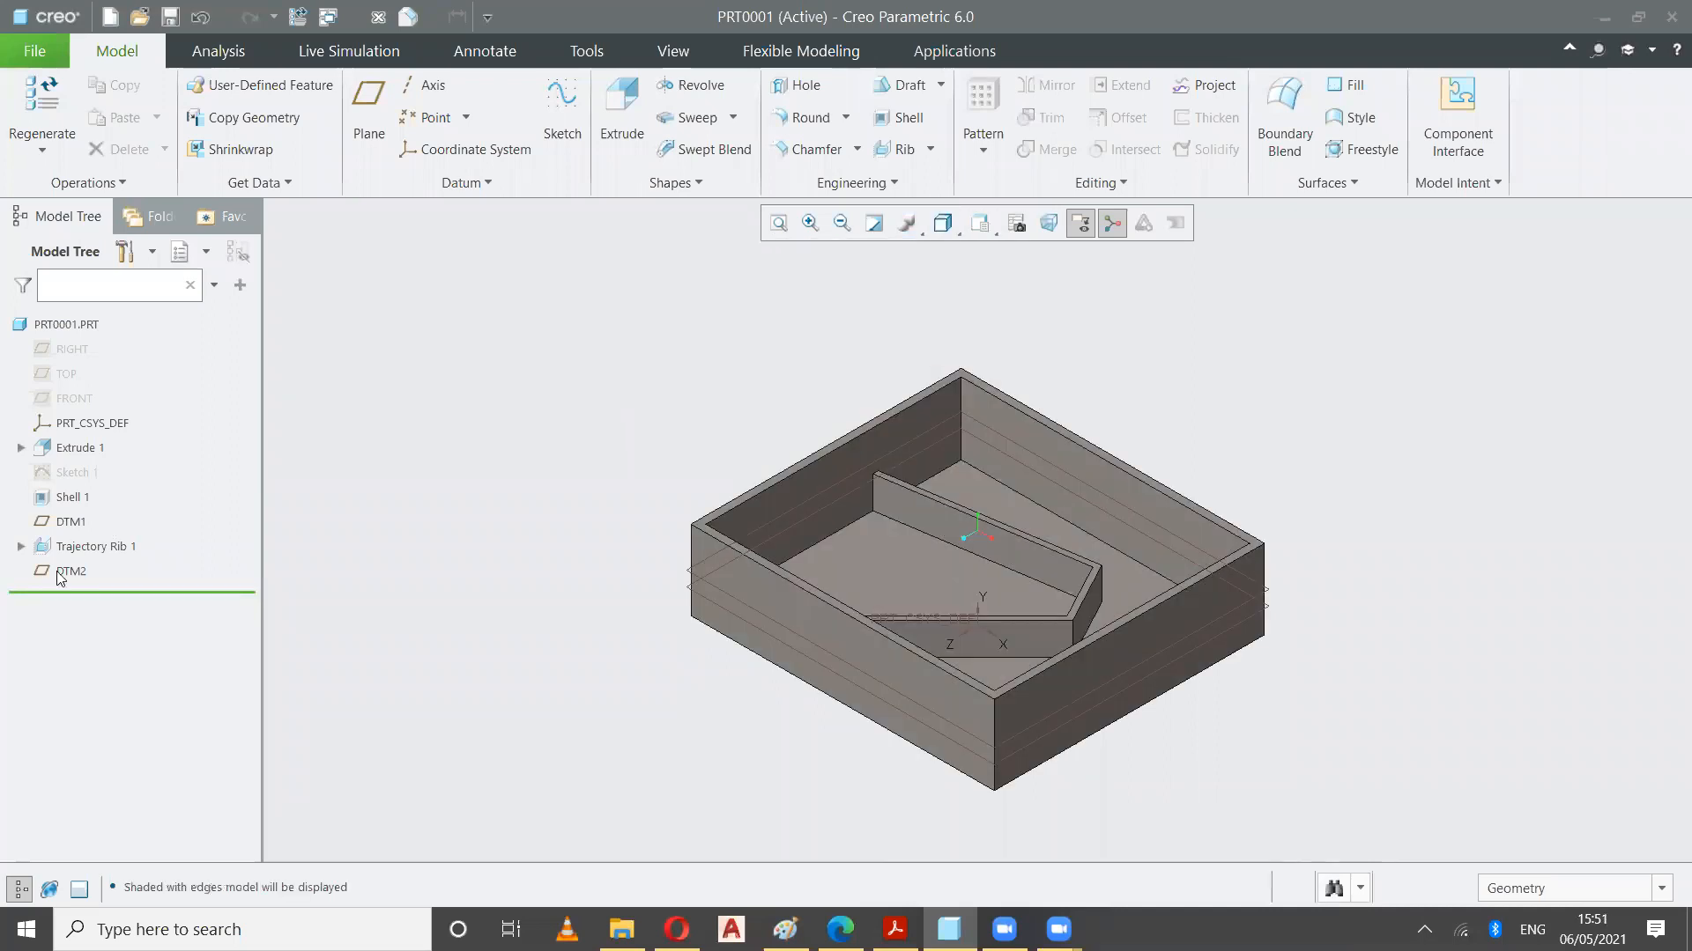
Start a trajectory rib and open its sketch on datum plane DTM2, oriented parallel to the screen
left_click(929, 150)
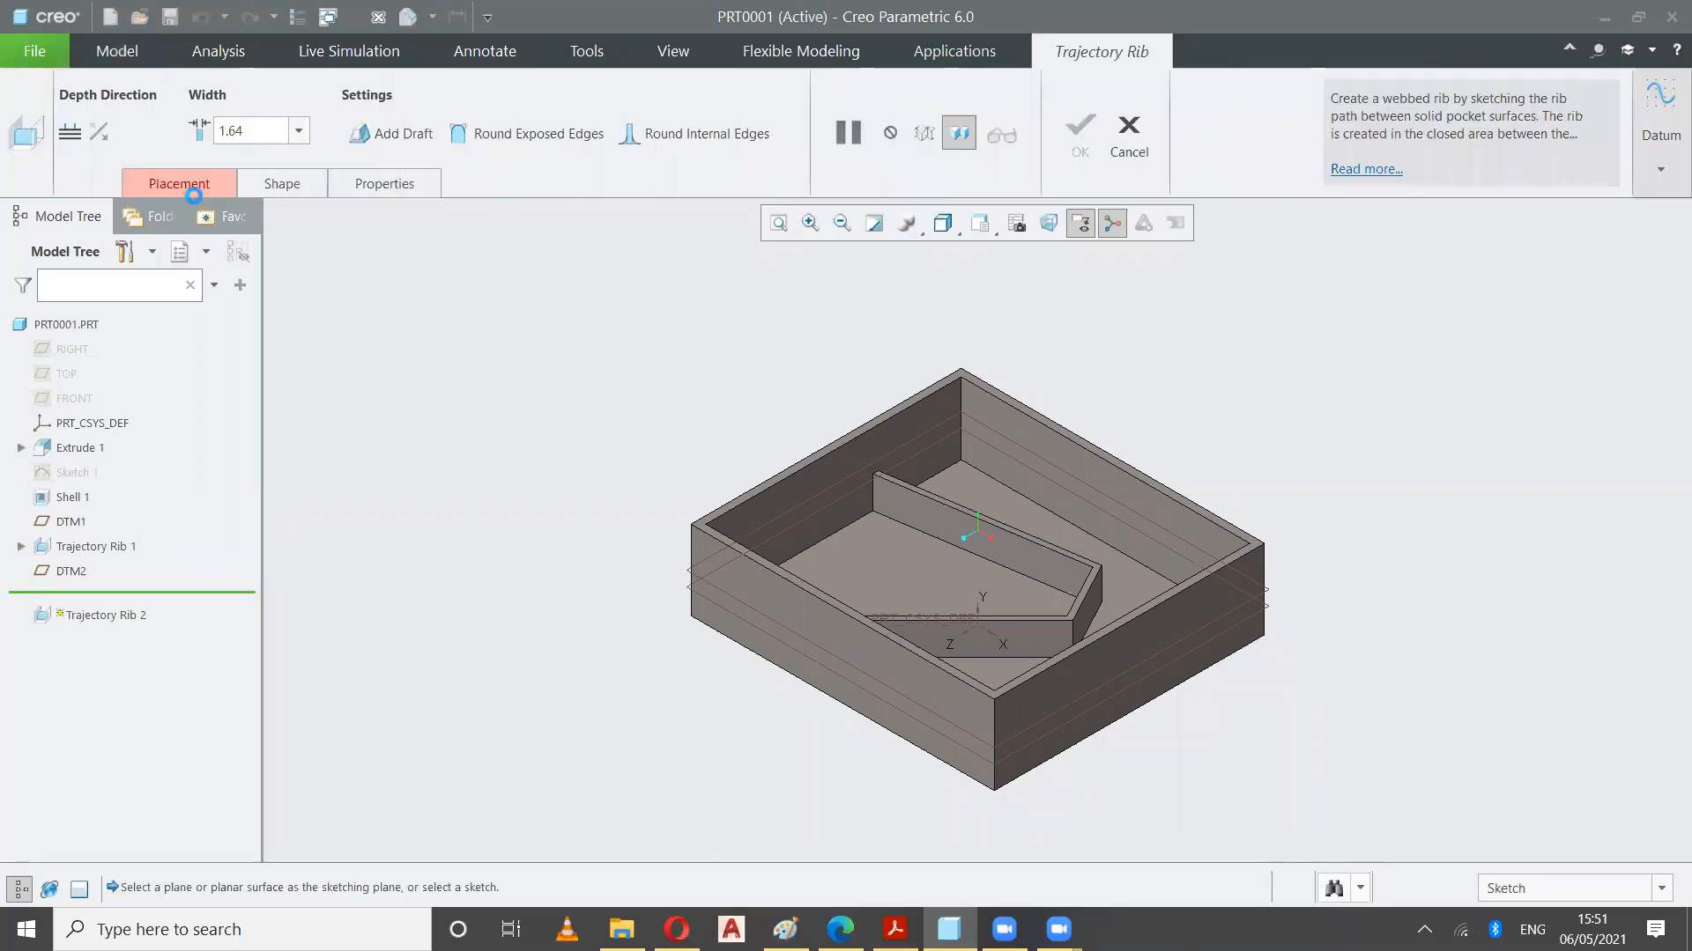
left_click(187, 185)
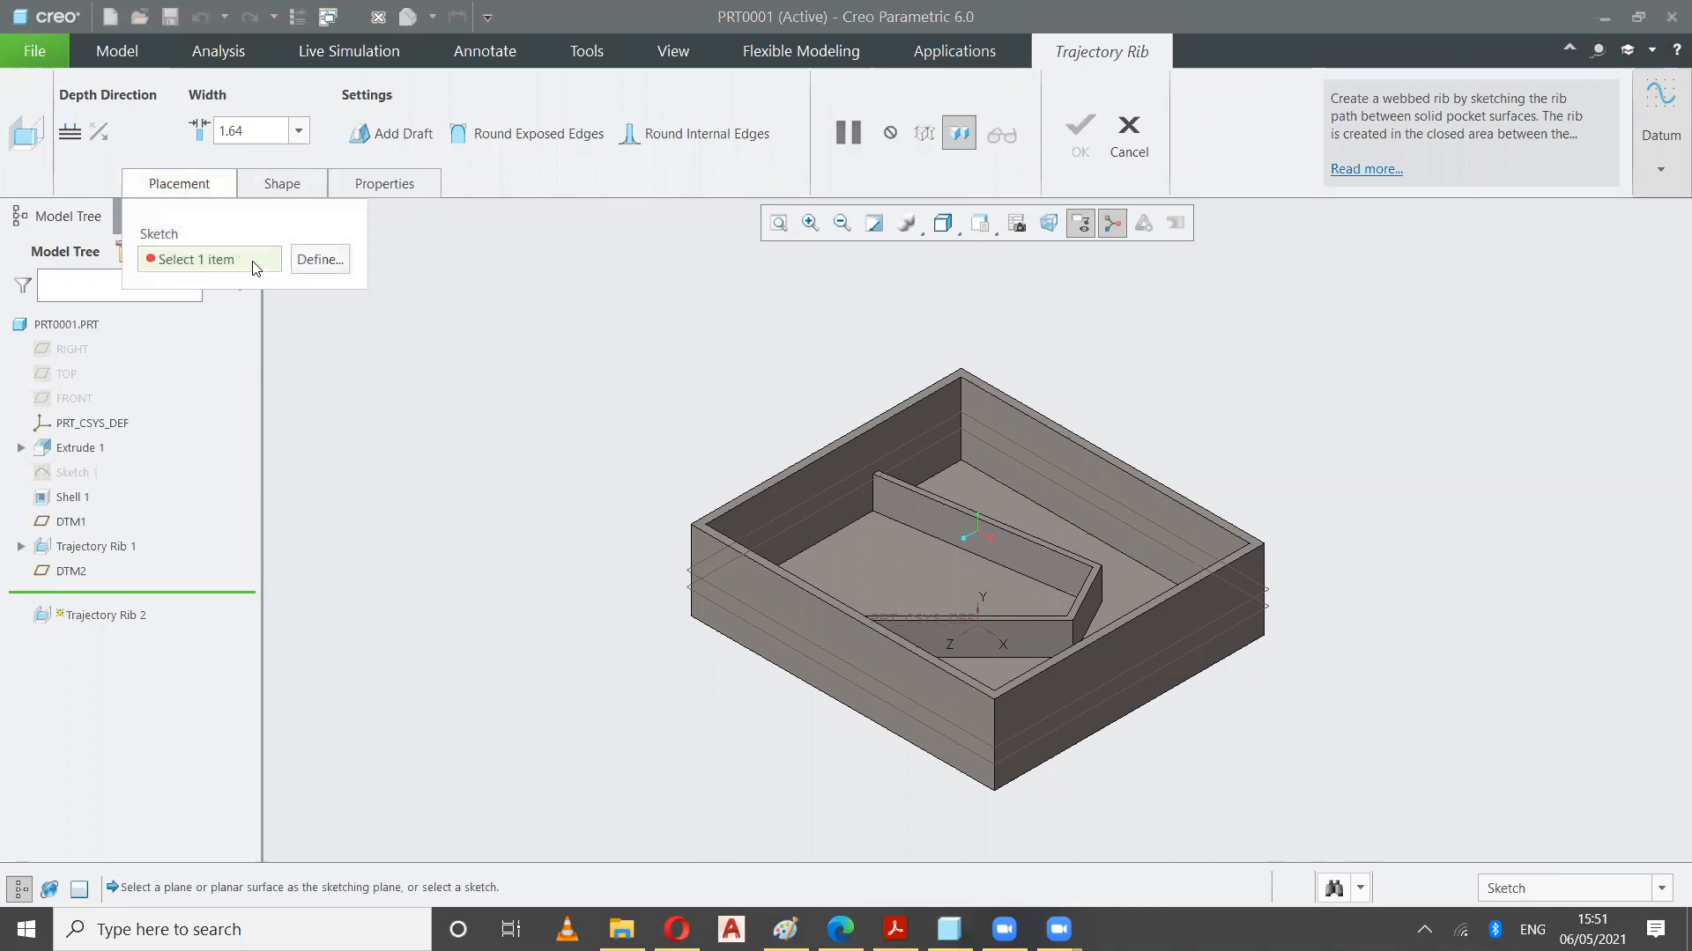
left_click(311, 260)
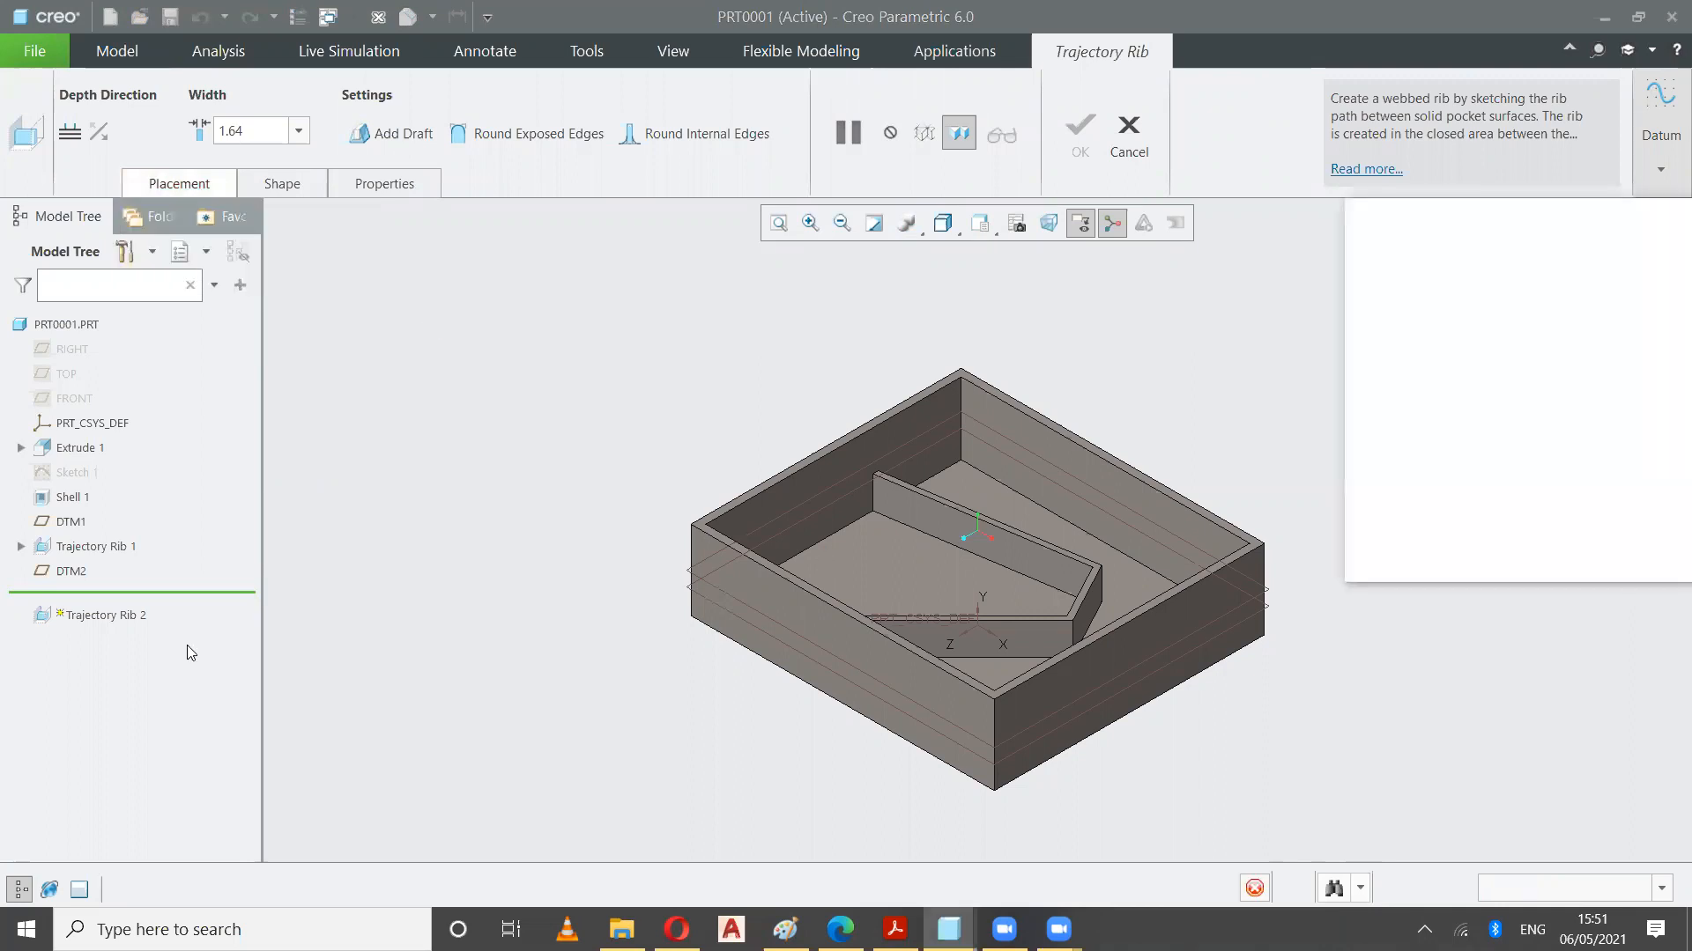
left_click(72, 571)
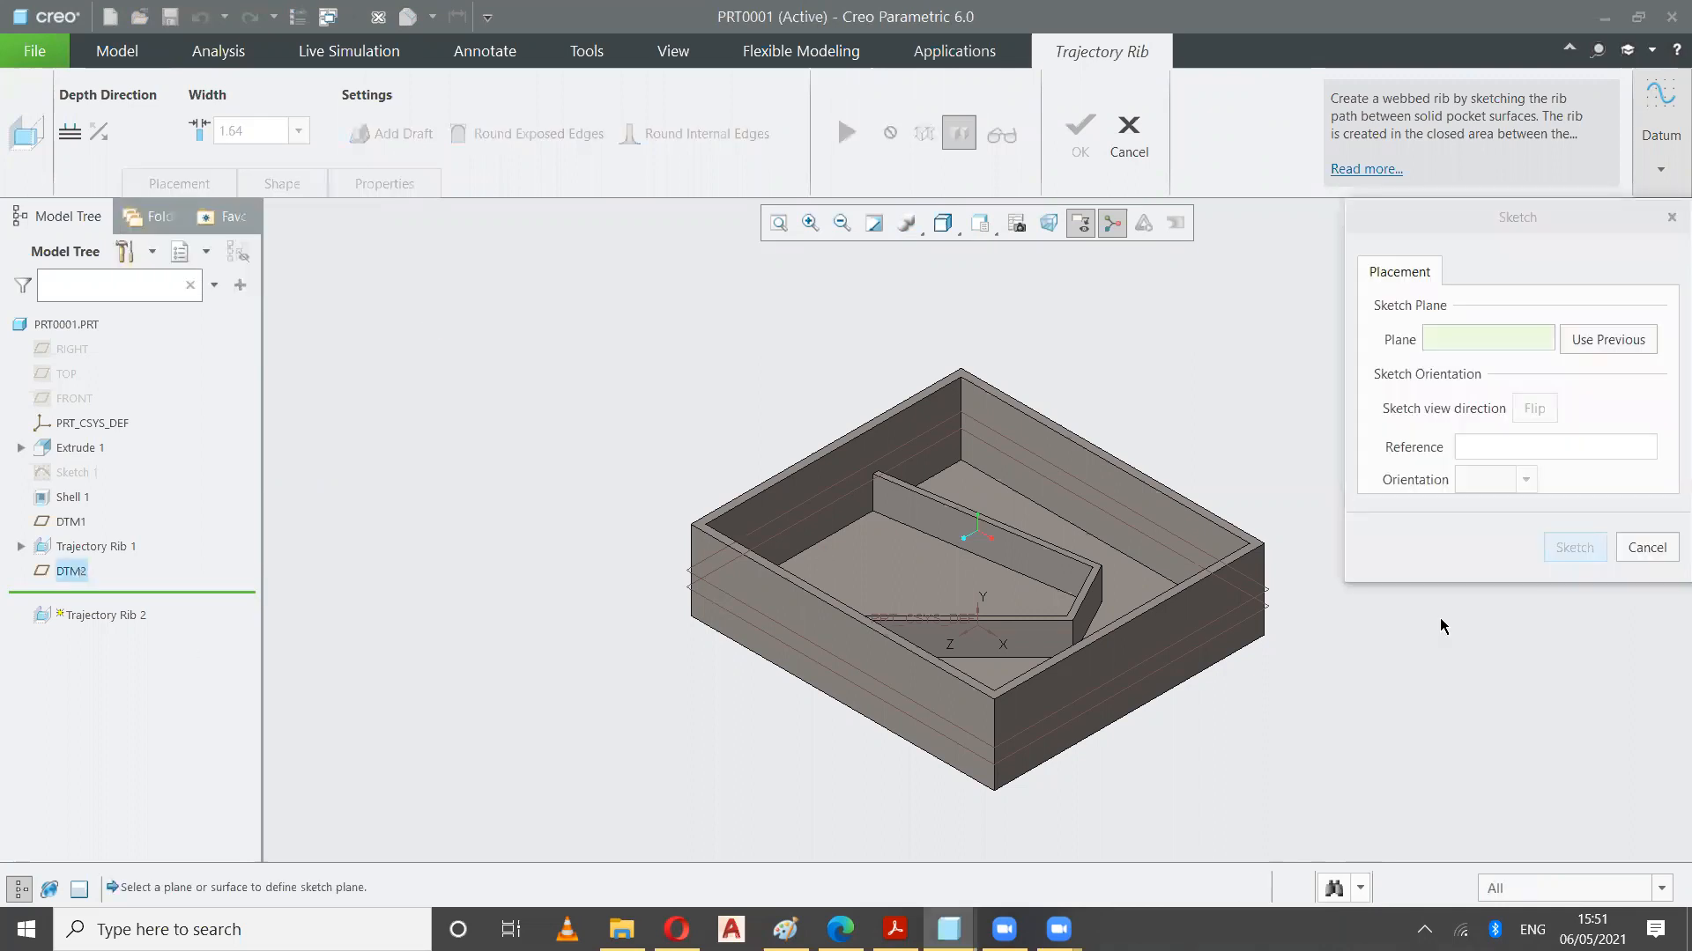
left_click(1574, 547)
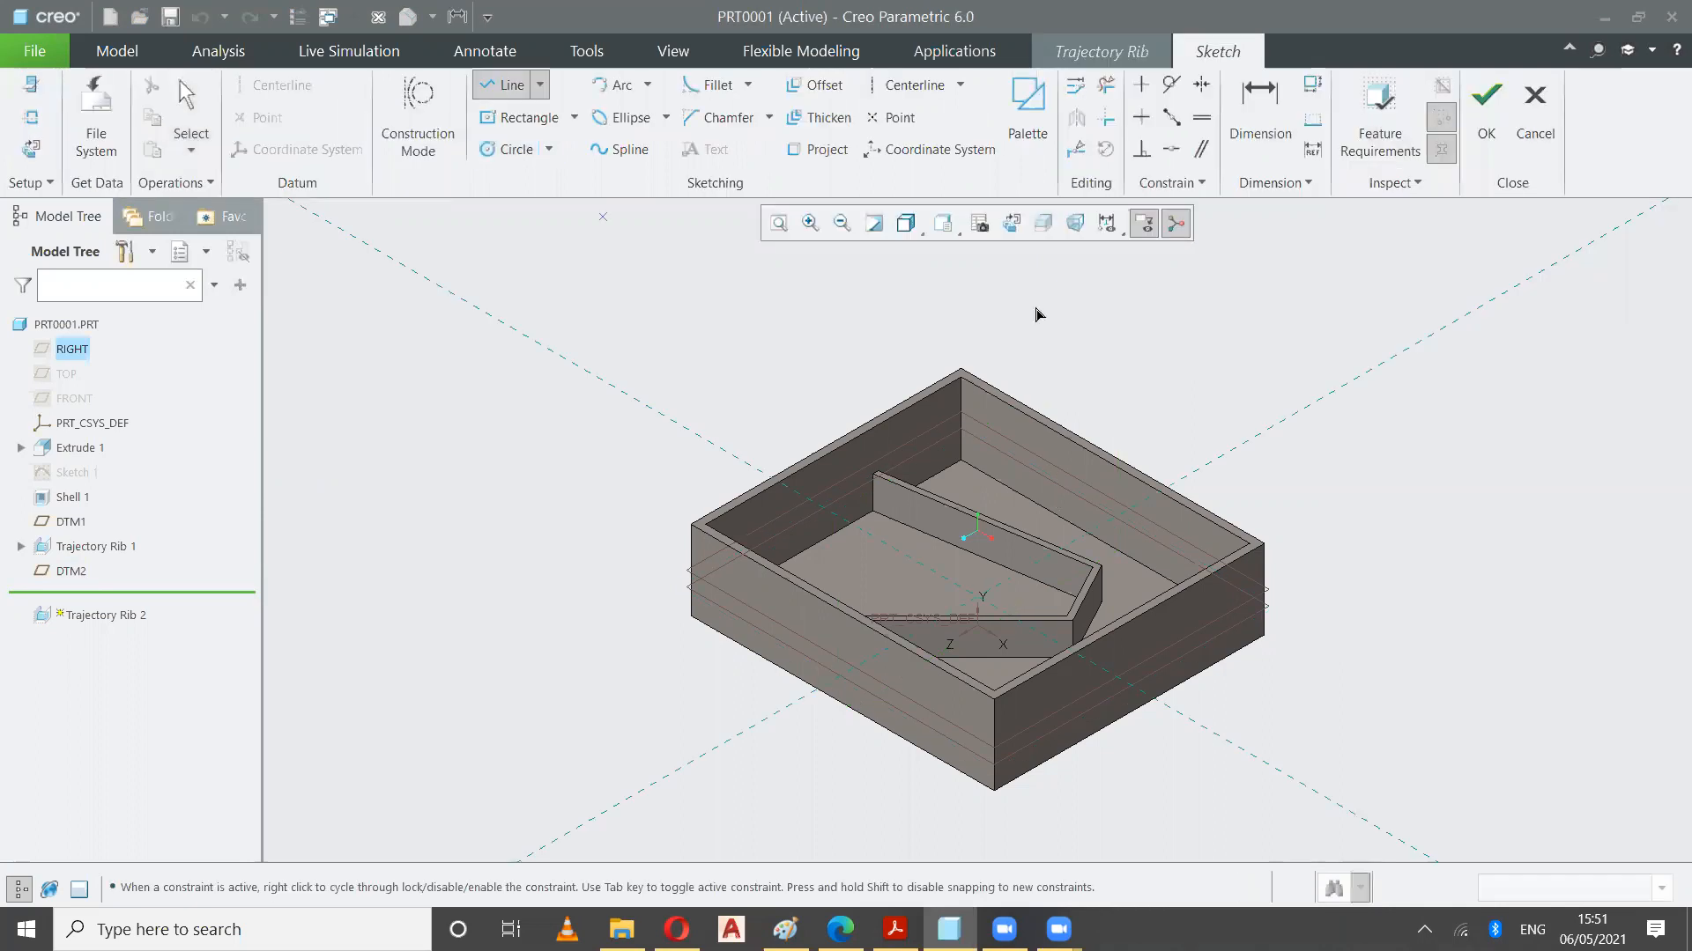
left_click(1010, 224)
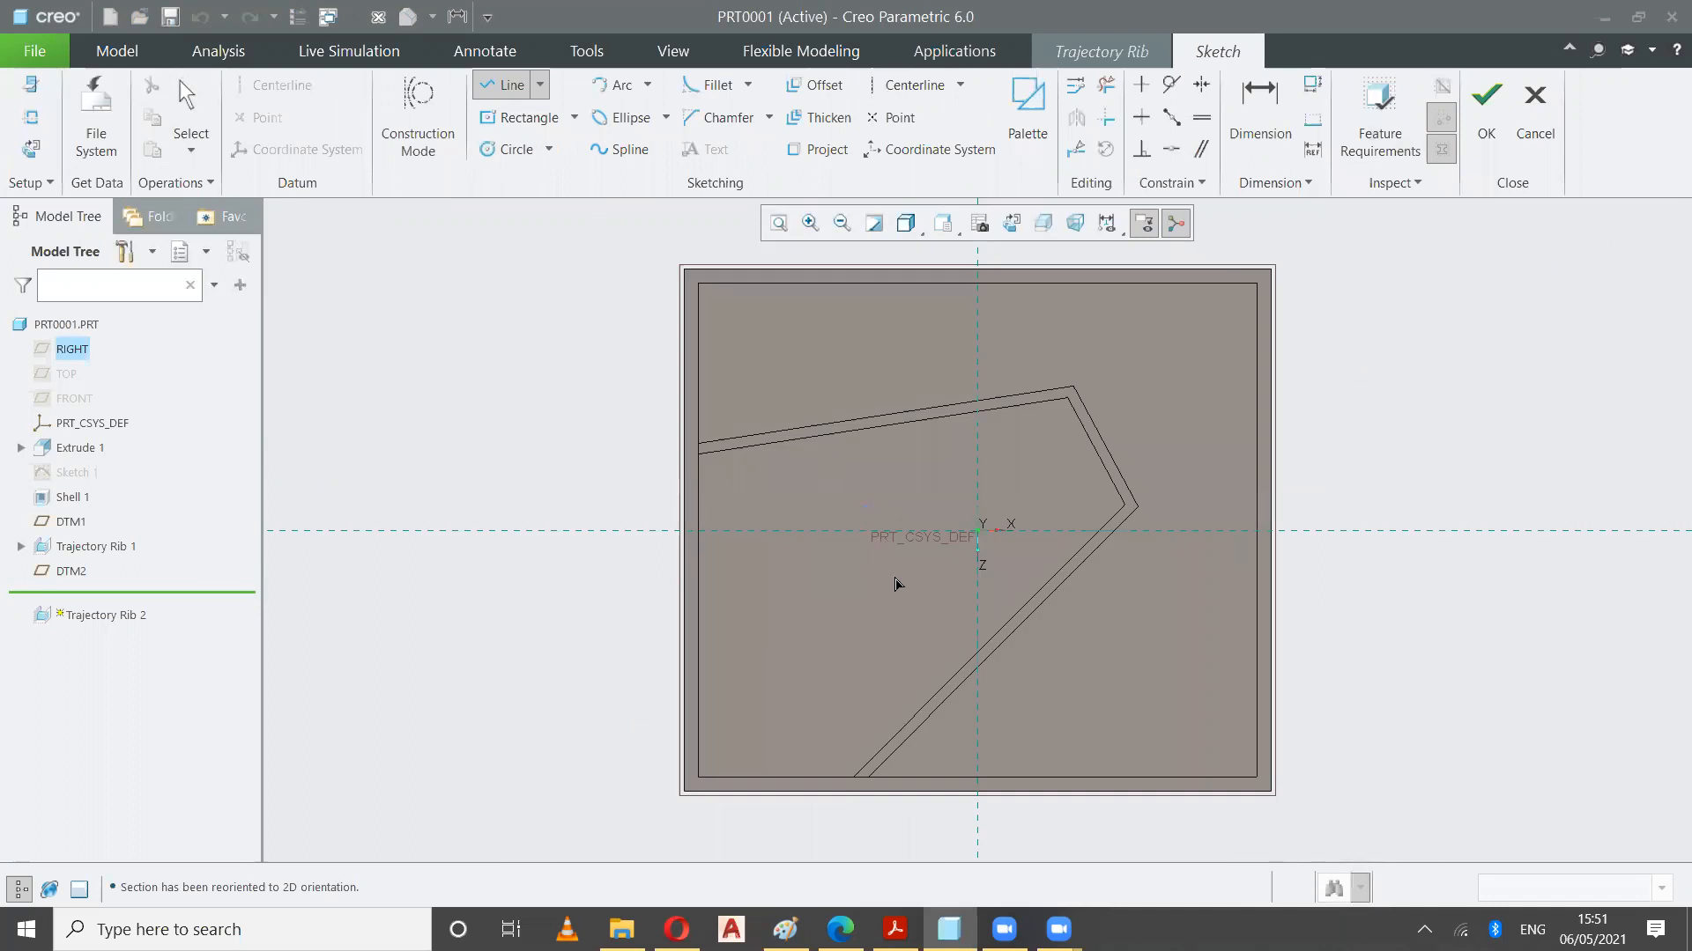
Sketch a short slanted open line inside the area enclosed by the first rib and complete the trajectory rib with a width of 1.64
left_click(909, 602)
middle_click(974, 567)
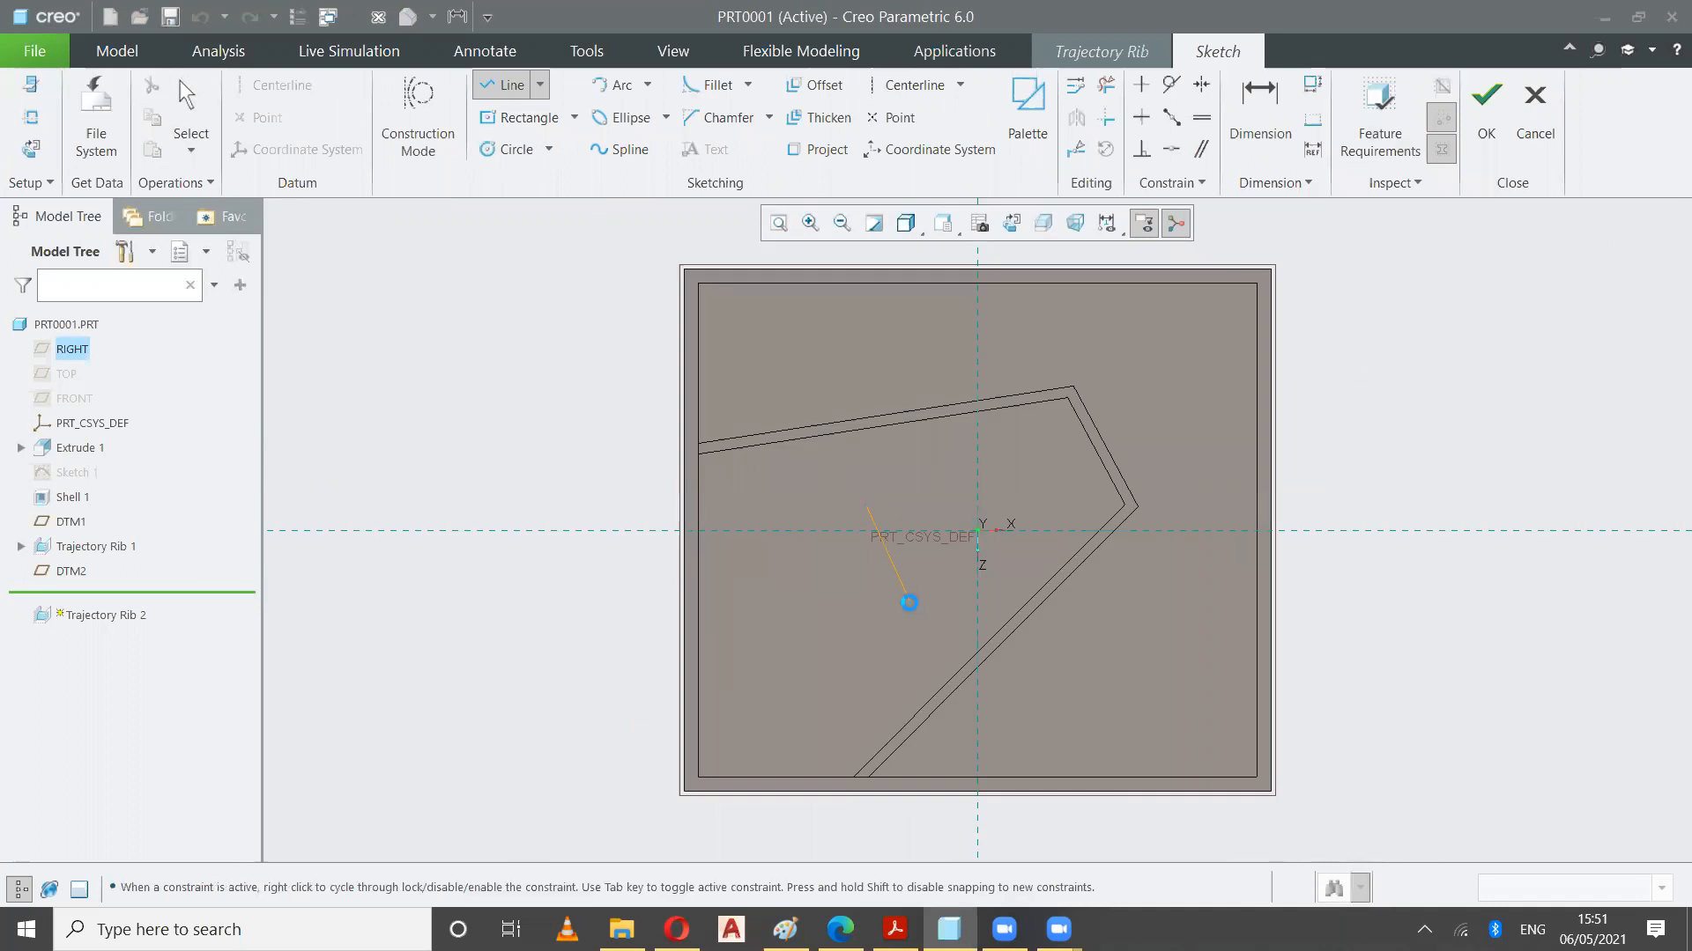
left_click(1489, 106)
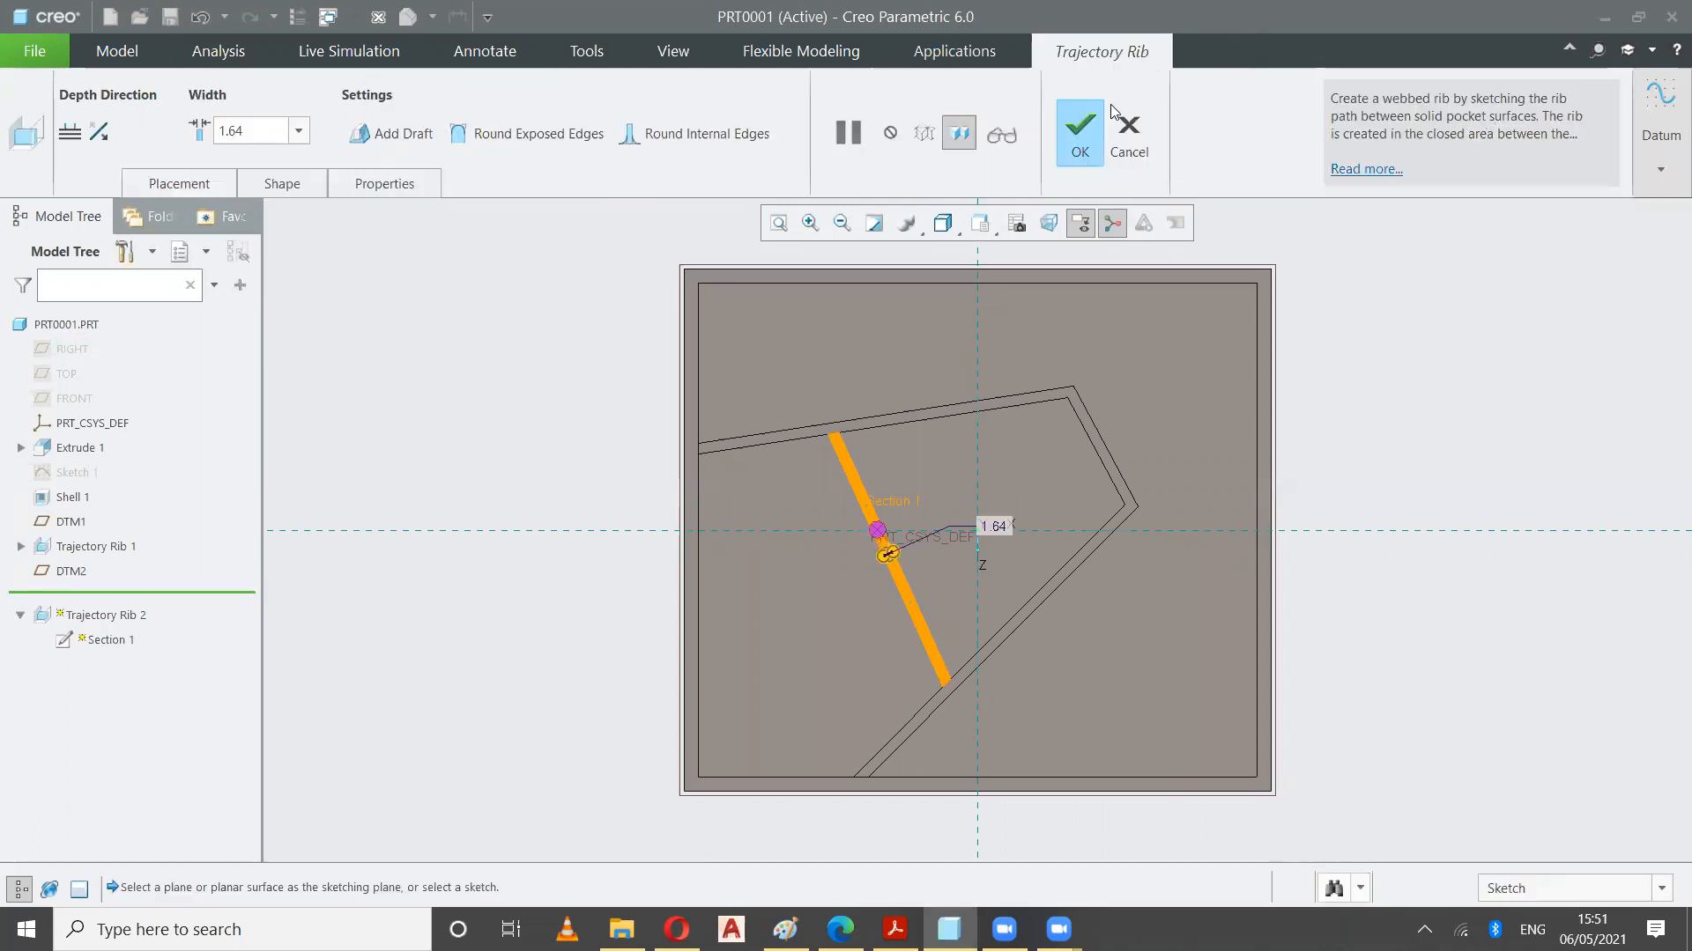
left_click(1092, 125)
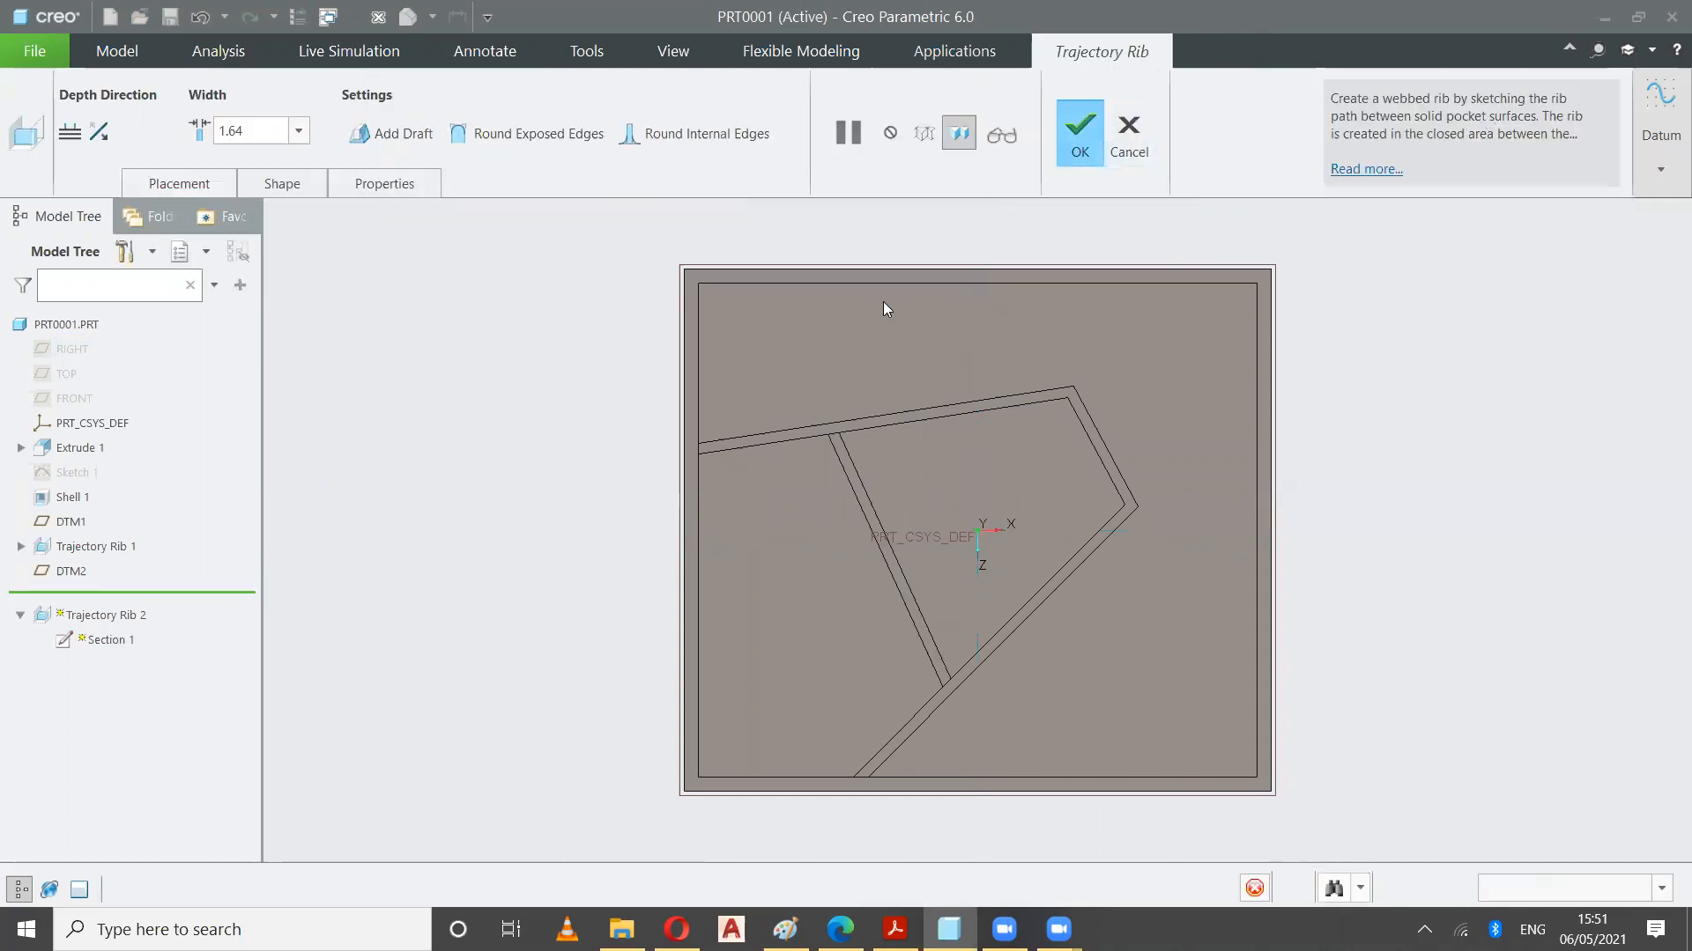
Examine the new rib between the walls of the first rib from several angles, starting and ending in Standard Orientation
left_click(989, 231)
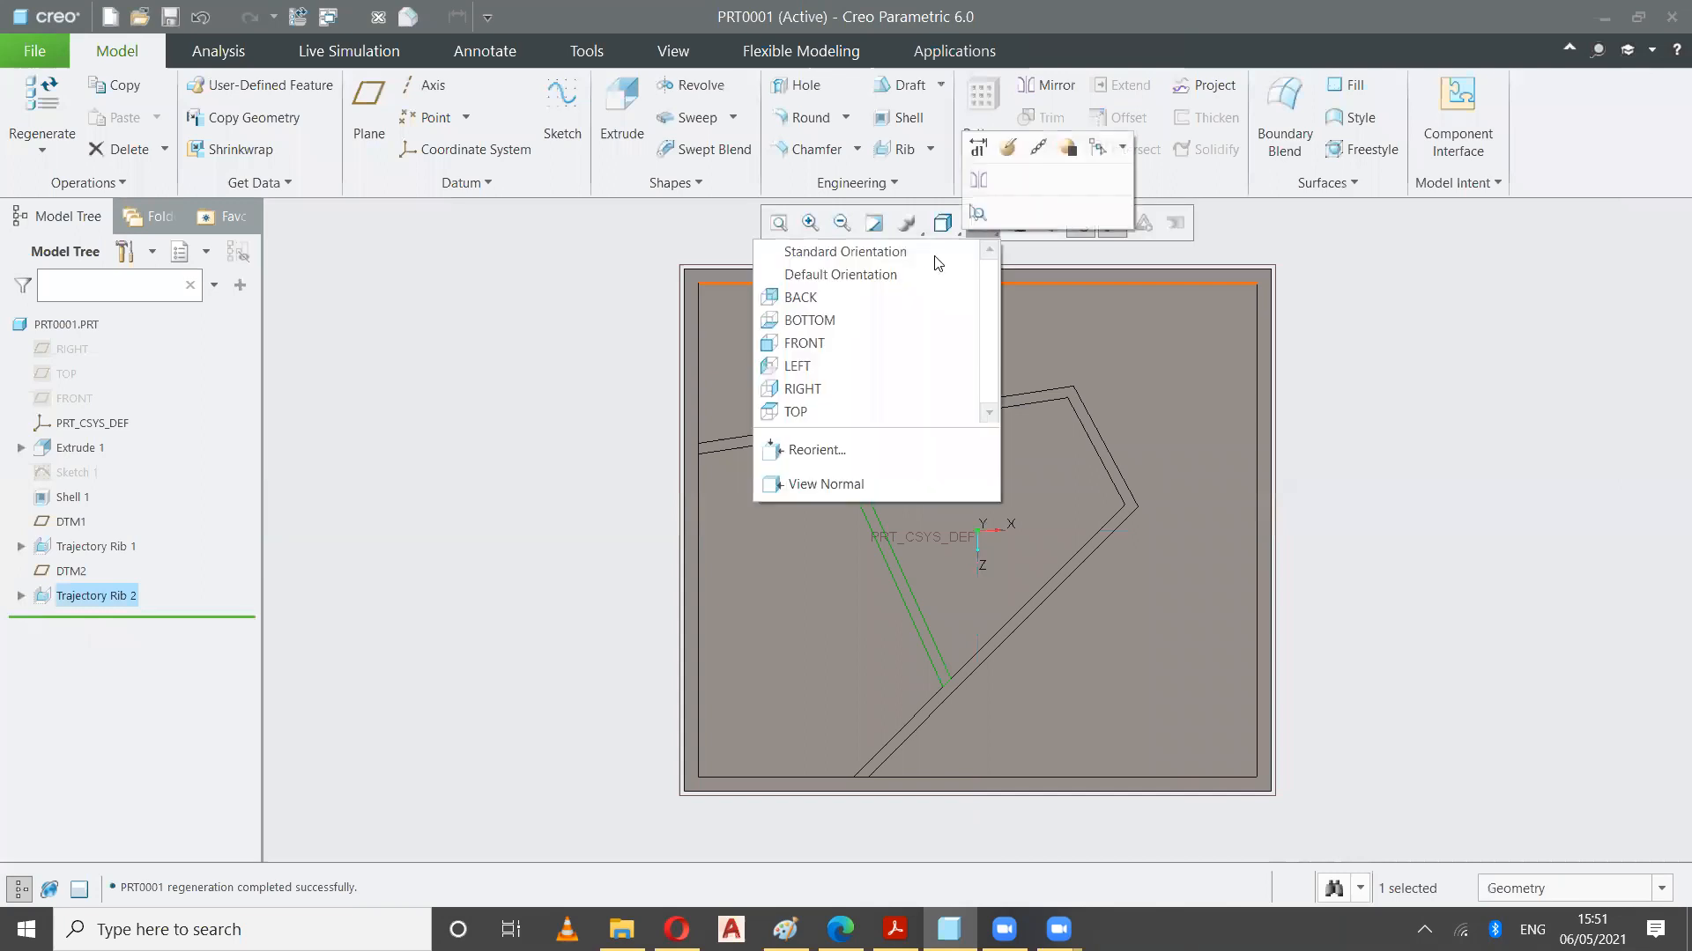
left_click(934, 257)
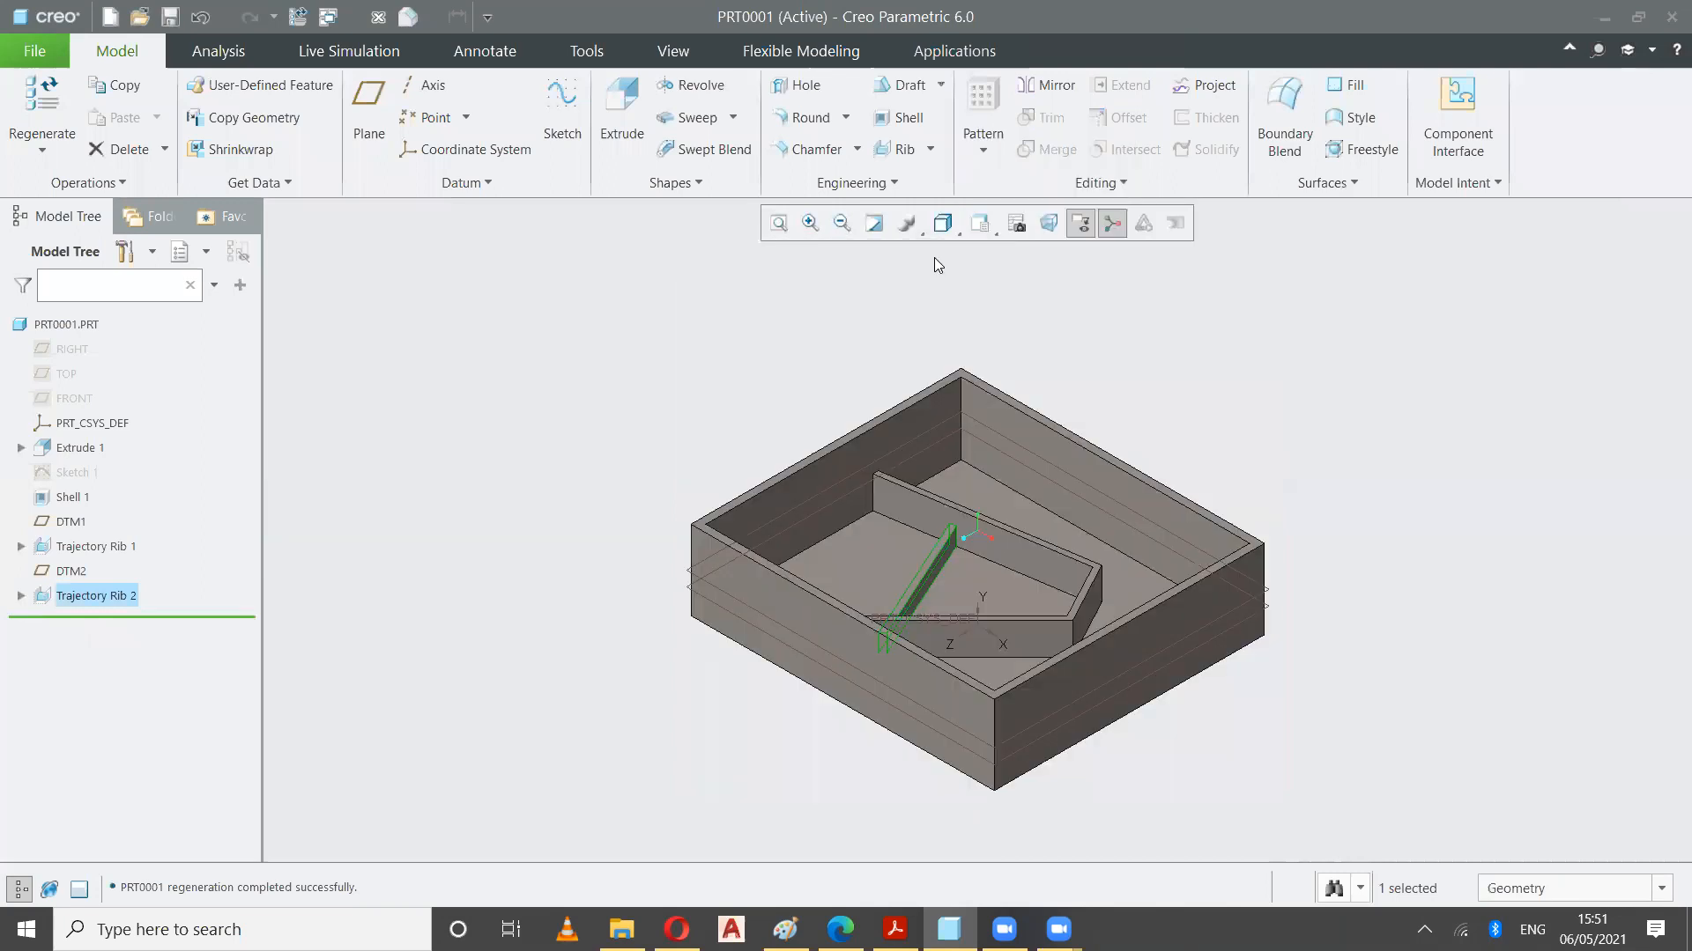
left_click(1496, 435)
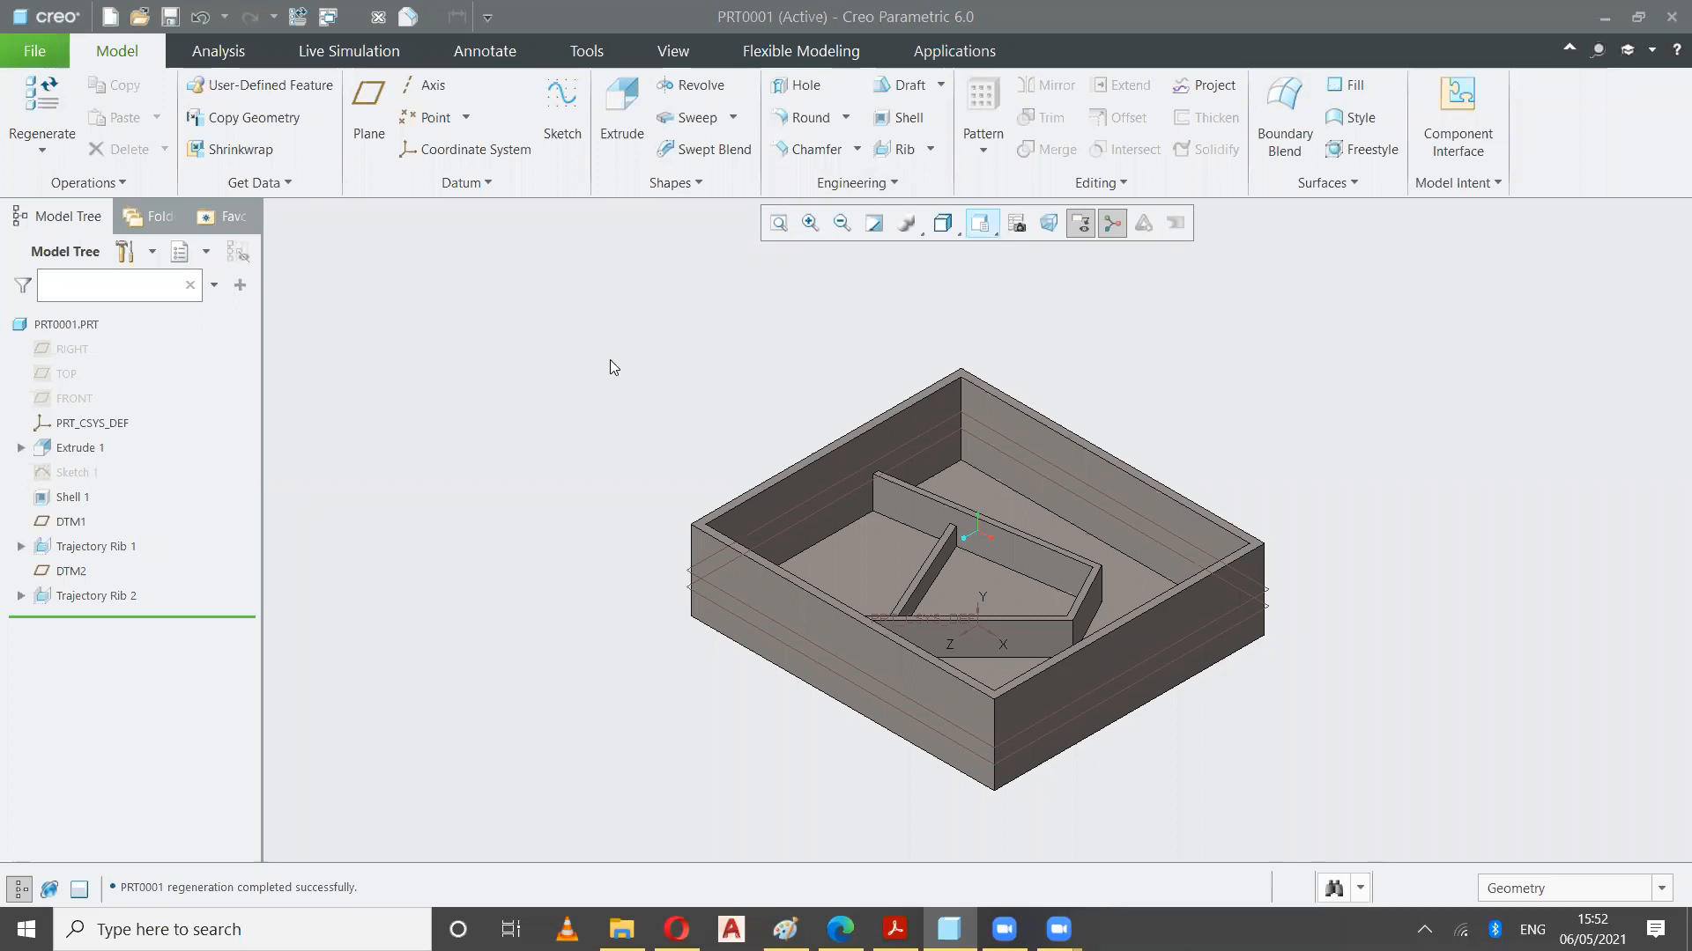
middle_click_drag(585, 475, 933, 638)
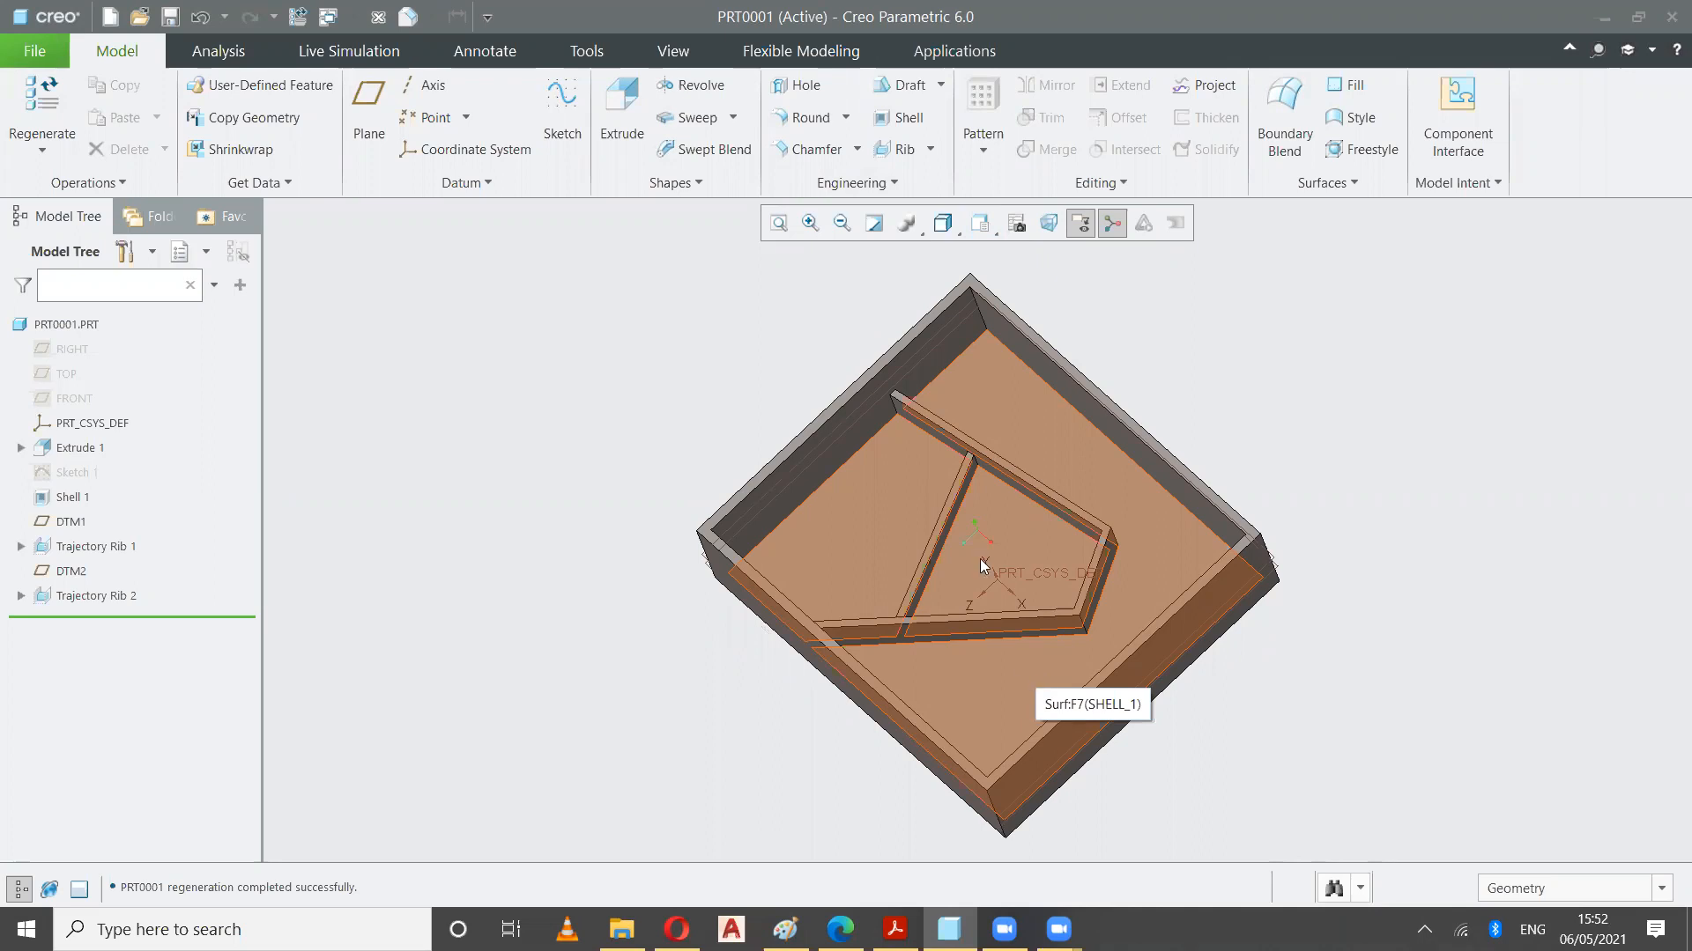
middle_click_drag(576, 457, 688, 453)
left_click(929, 142)
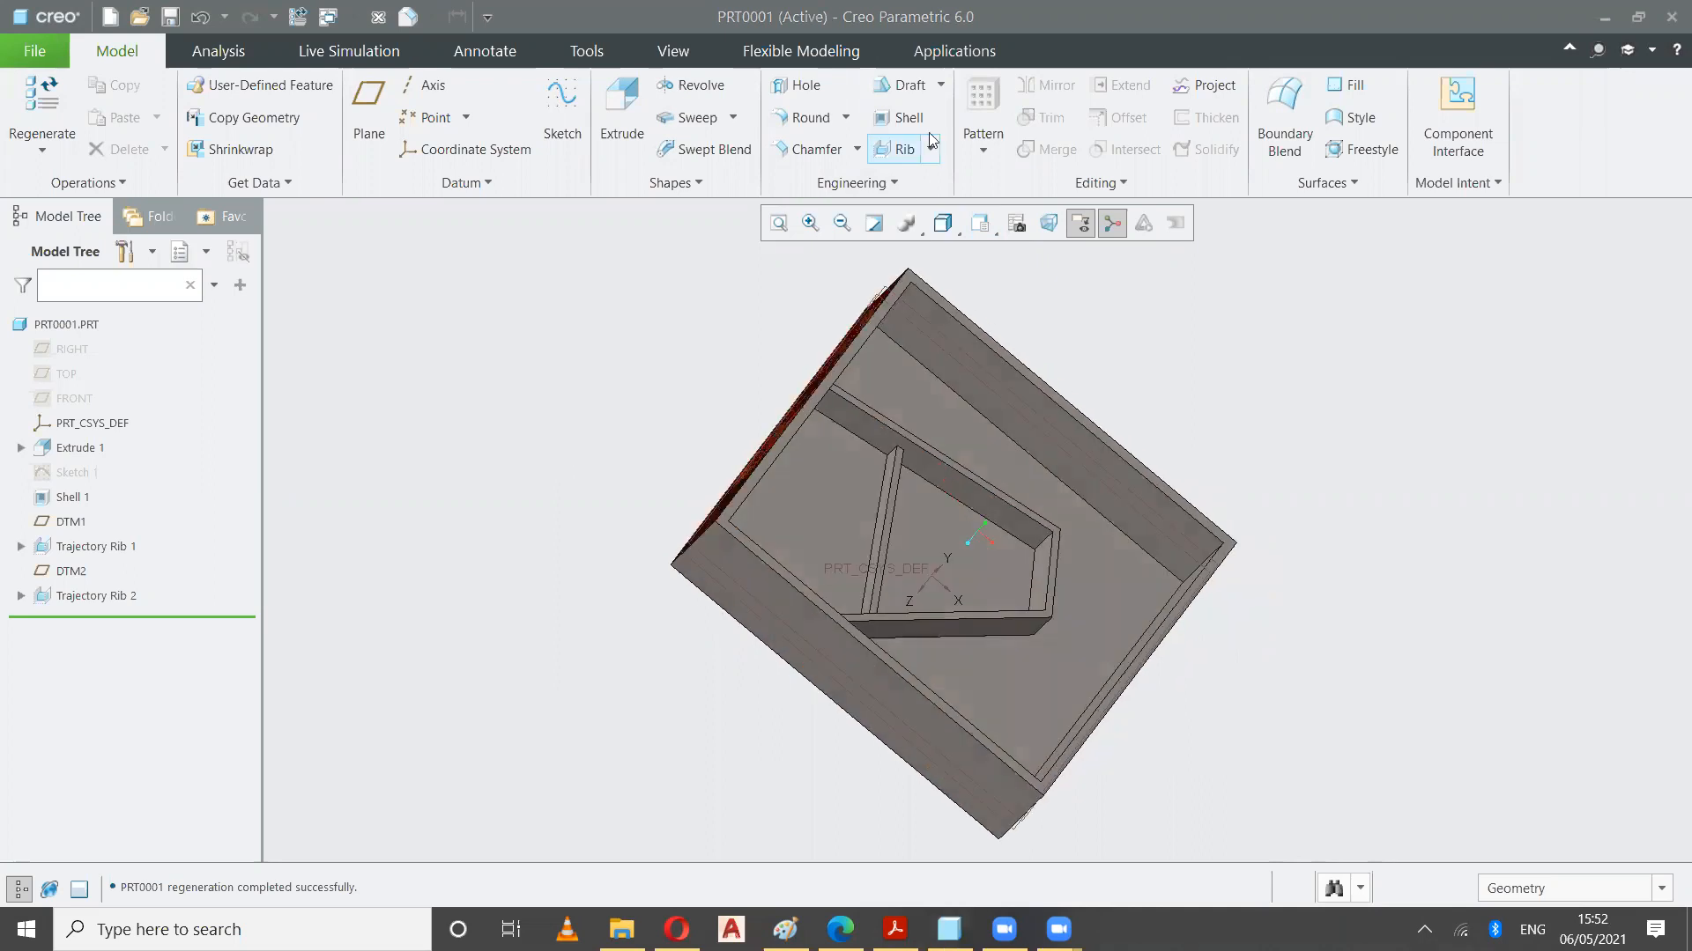
left_click(783, 383)
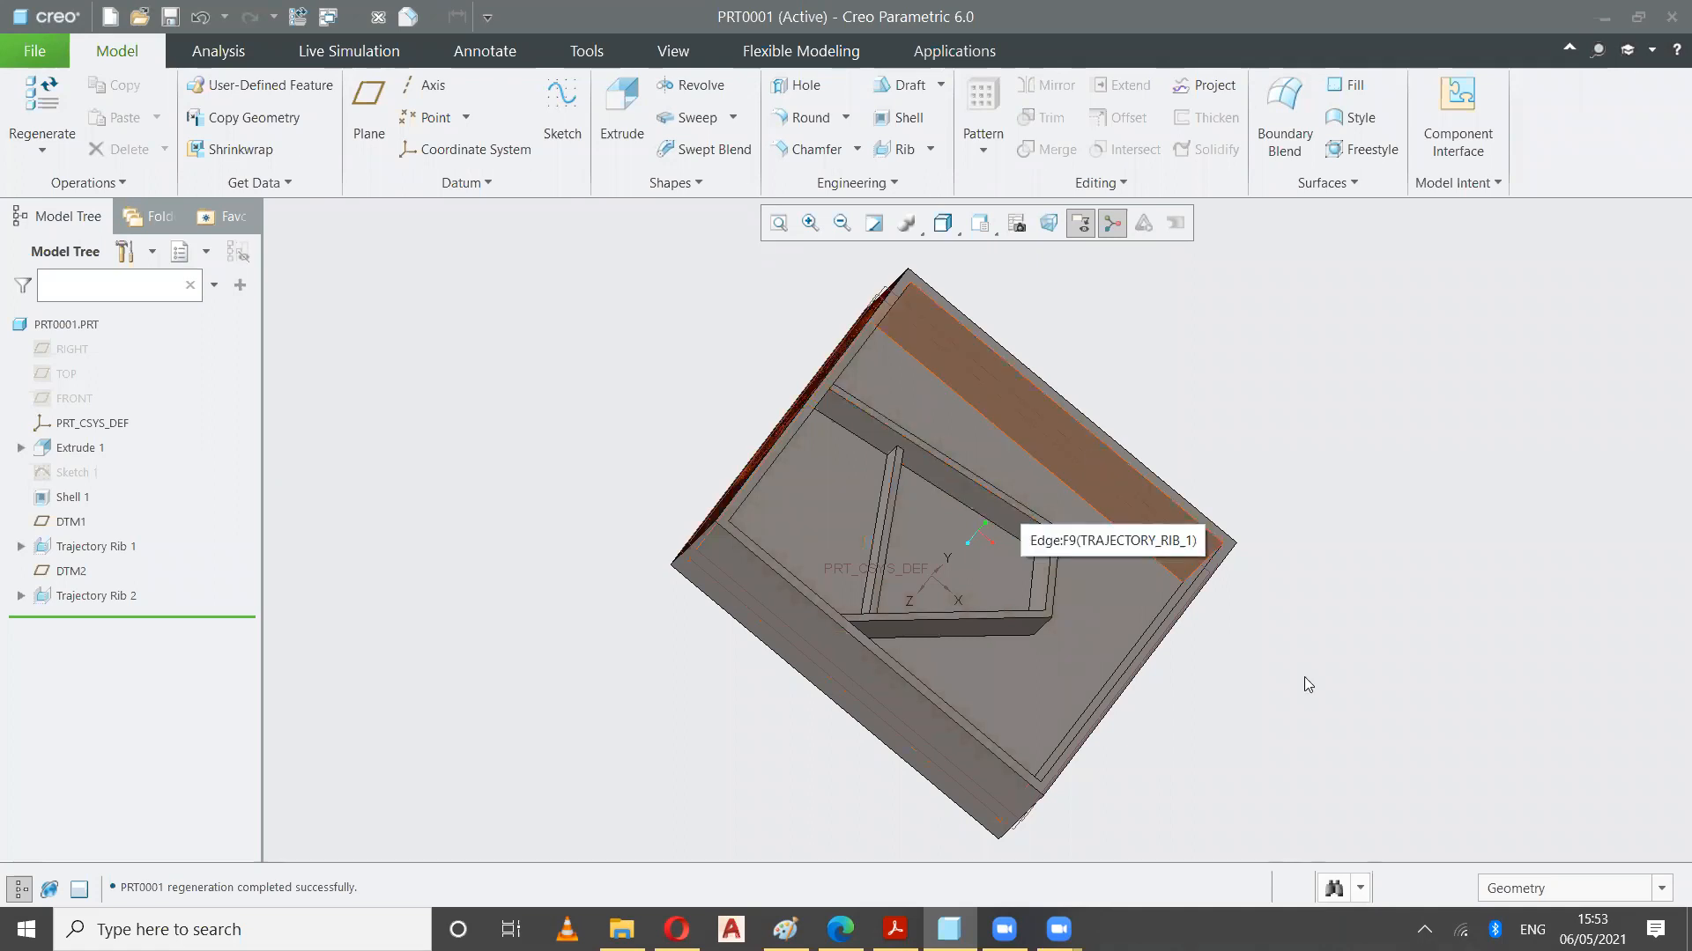
middle_click_drag(1249, 685, 1249, 685)
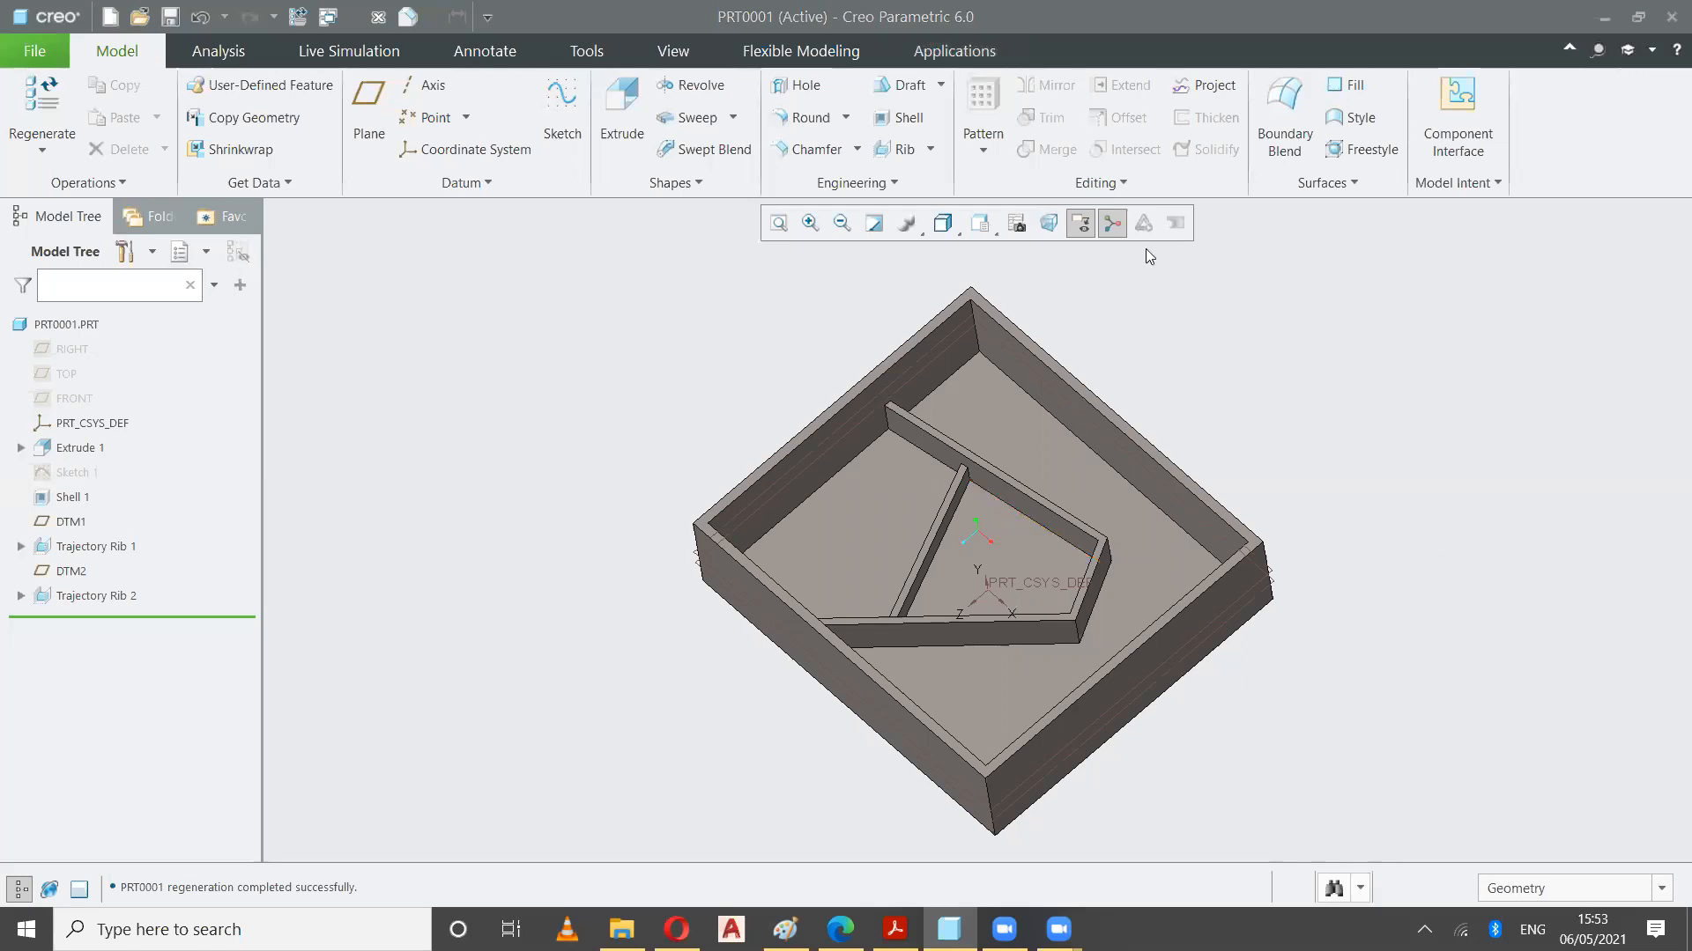
left_click(980, 223)
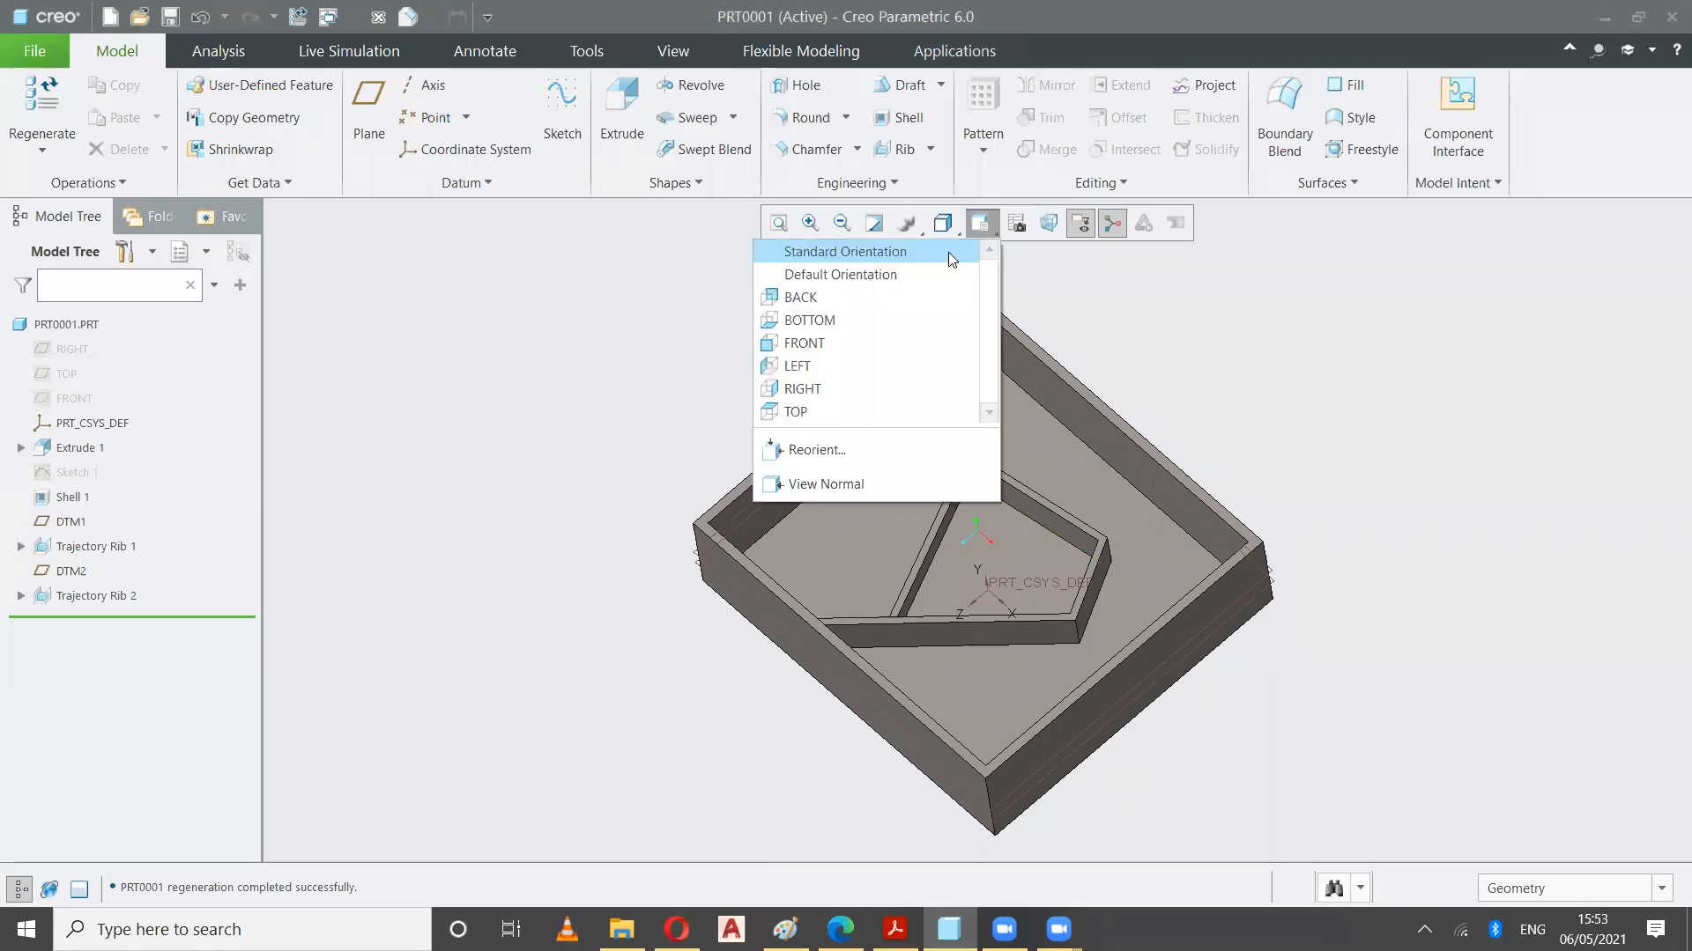
left_click(948, 252)
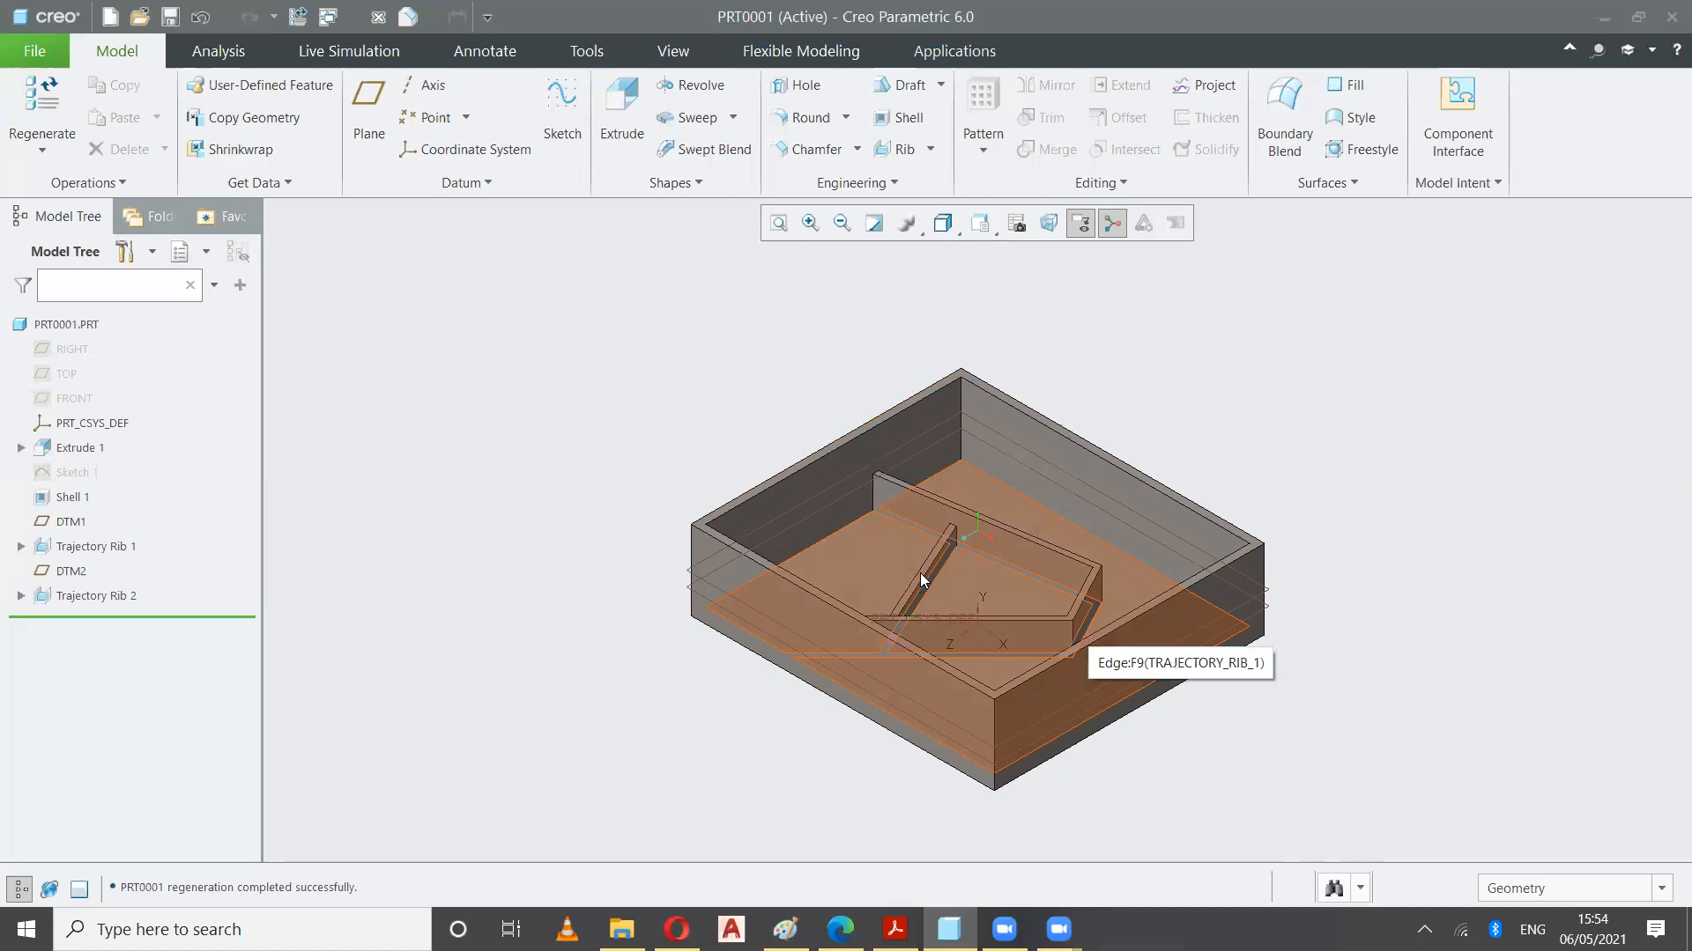
Redefine datum plane DTM2 in the FRONT view so it is offset 18.63 from the box's inner floor, above the first rib
left_click(90, 596)
left_click(89, 594)
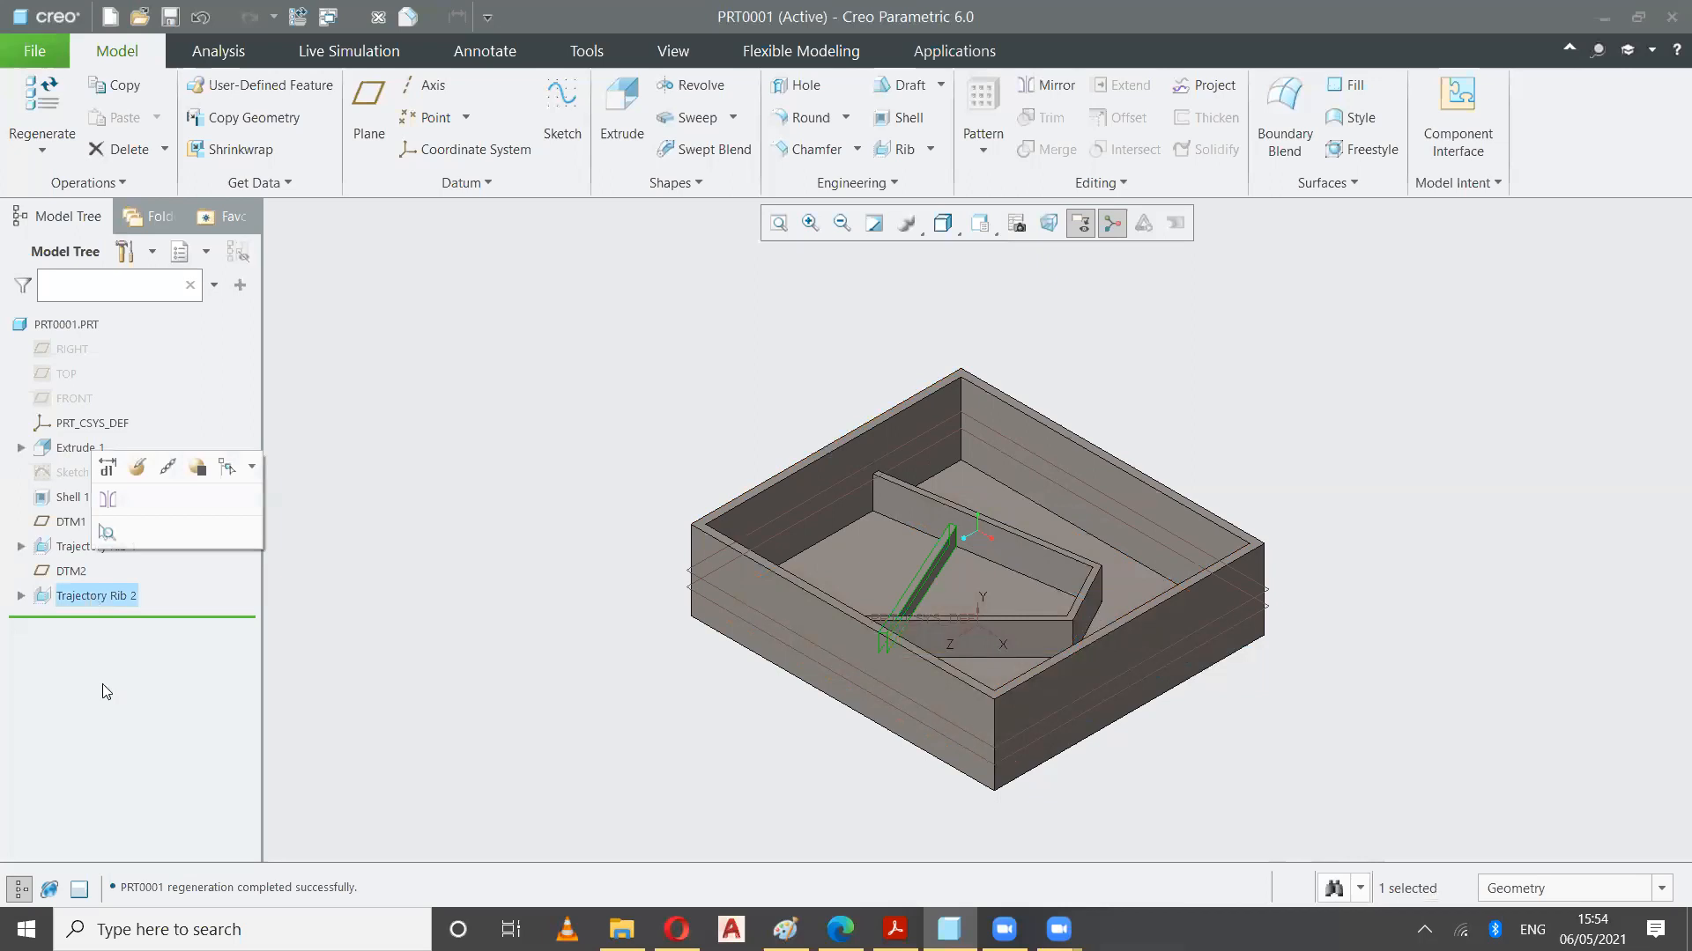
left_click(65, 571)
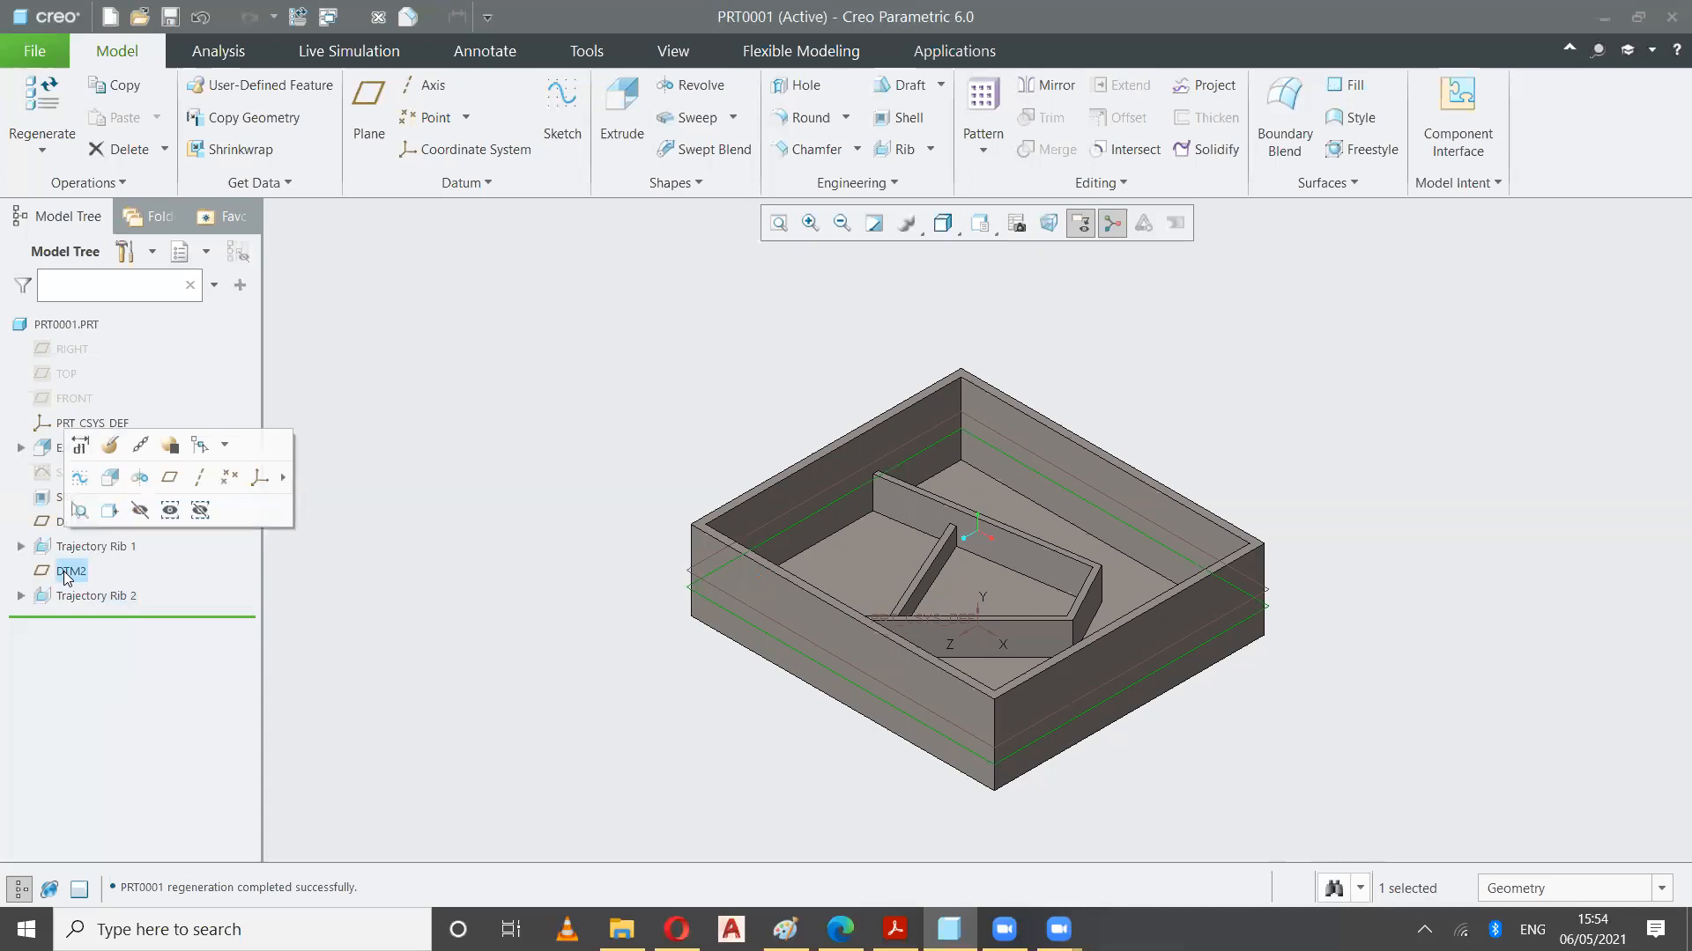
left_click(110, 445)
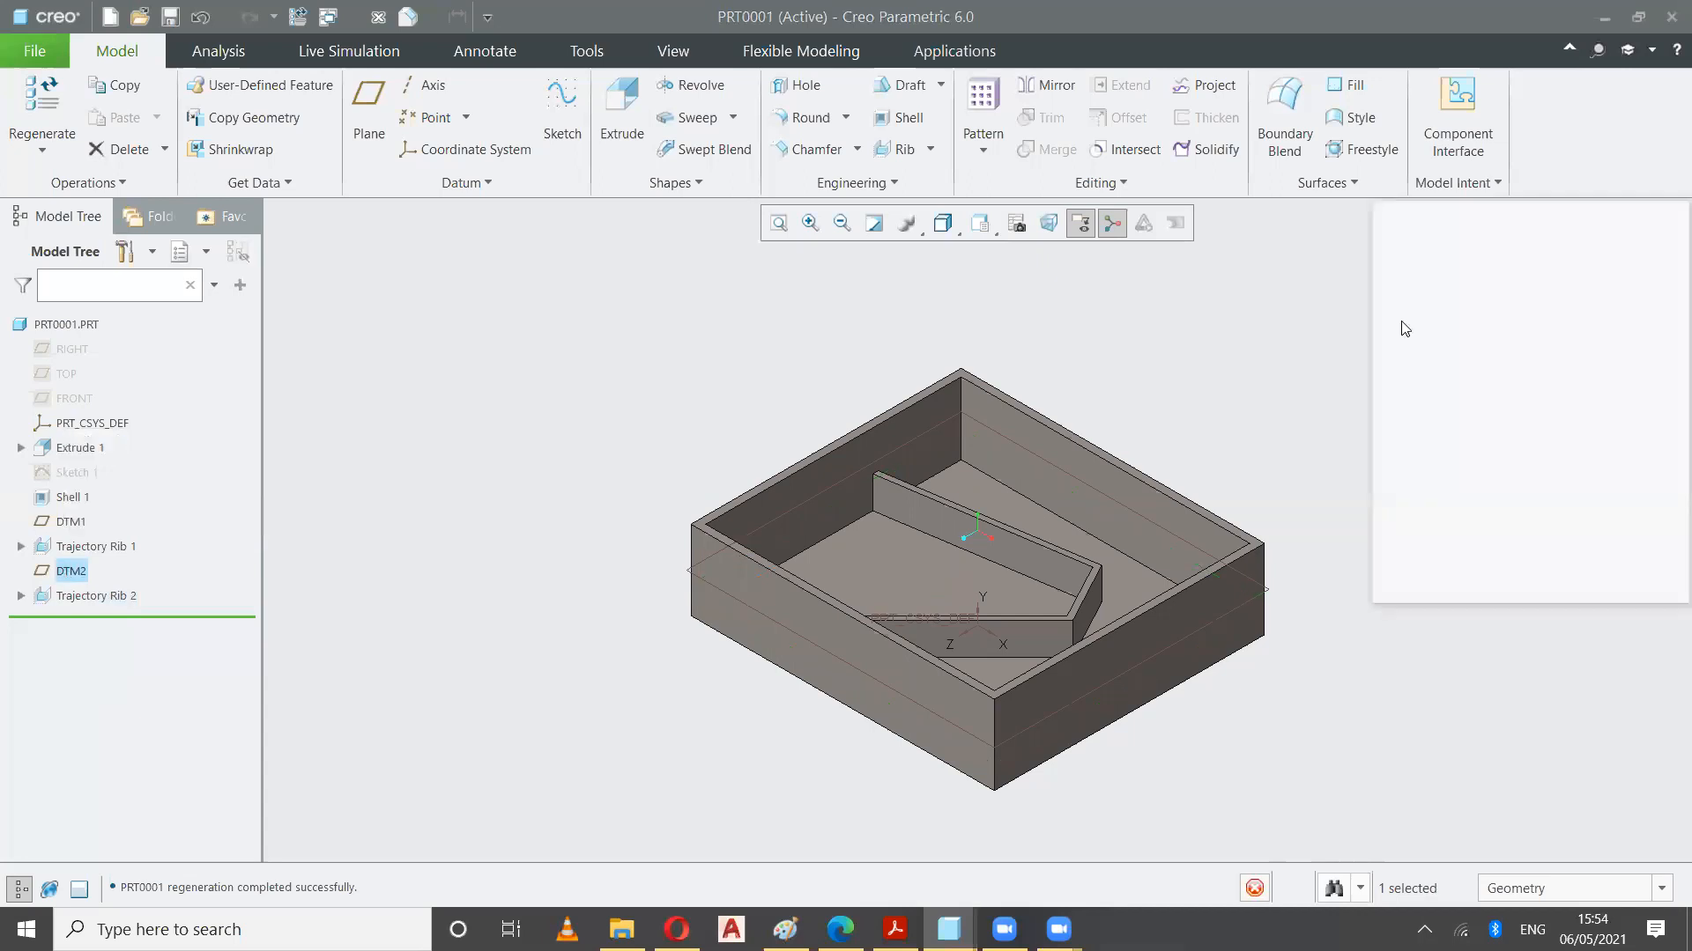
left_click(973, 228)
key("Escape")
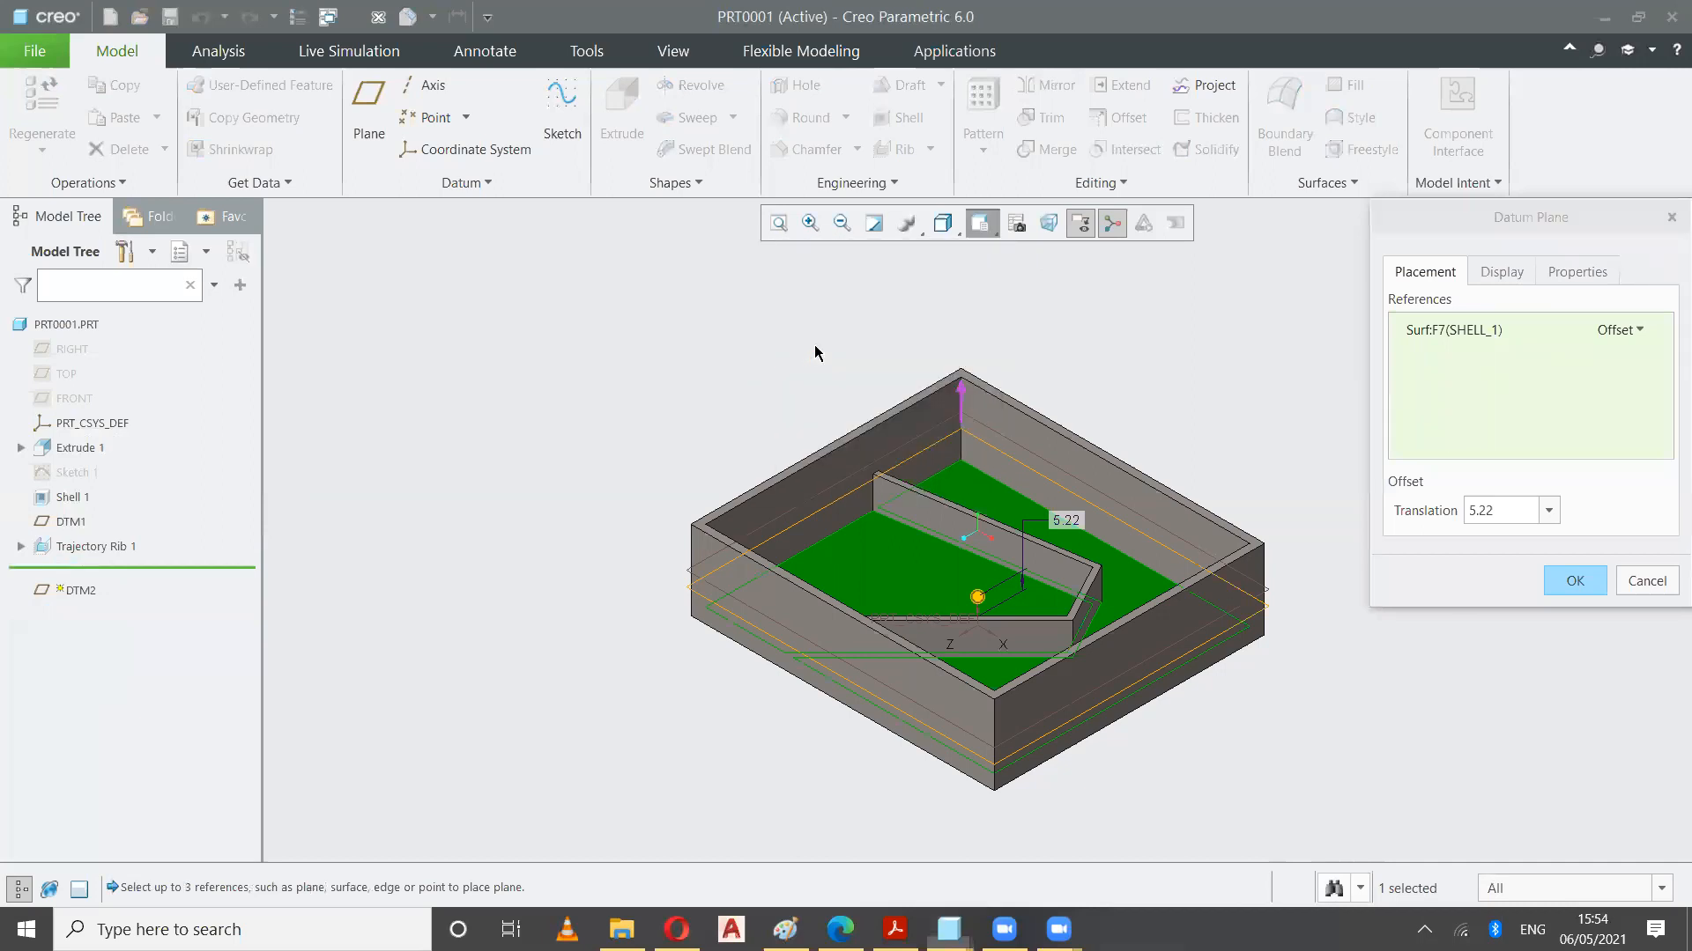
left_click_drag(979, 614, 969, 554)
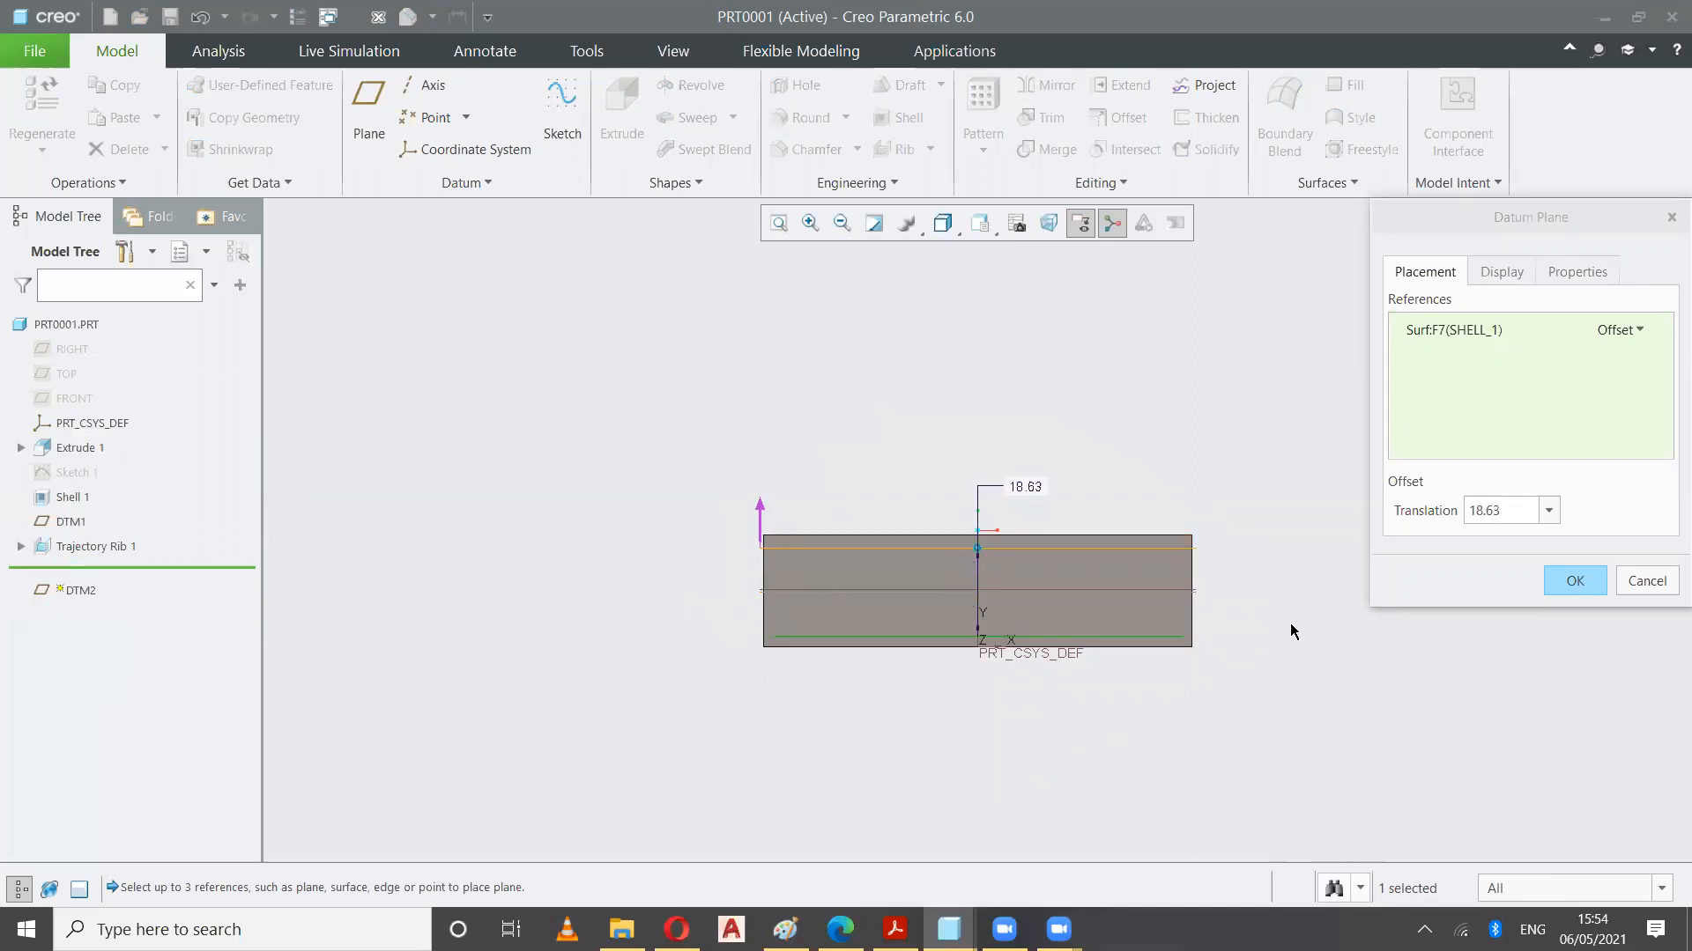
left_click(1564, 583)
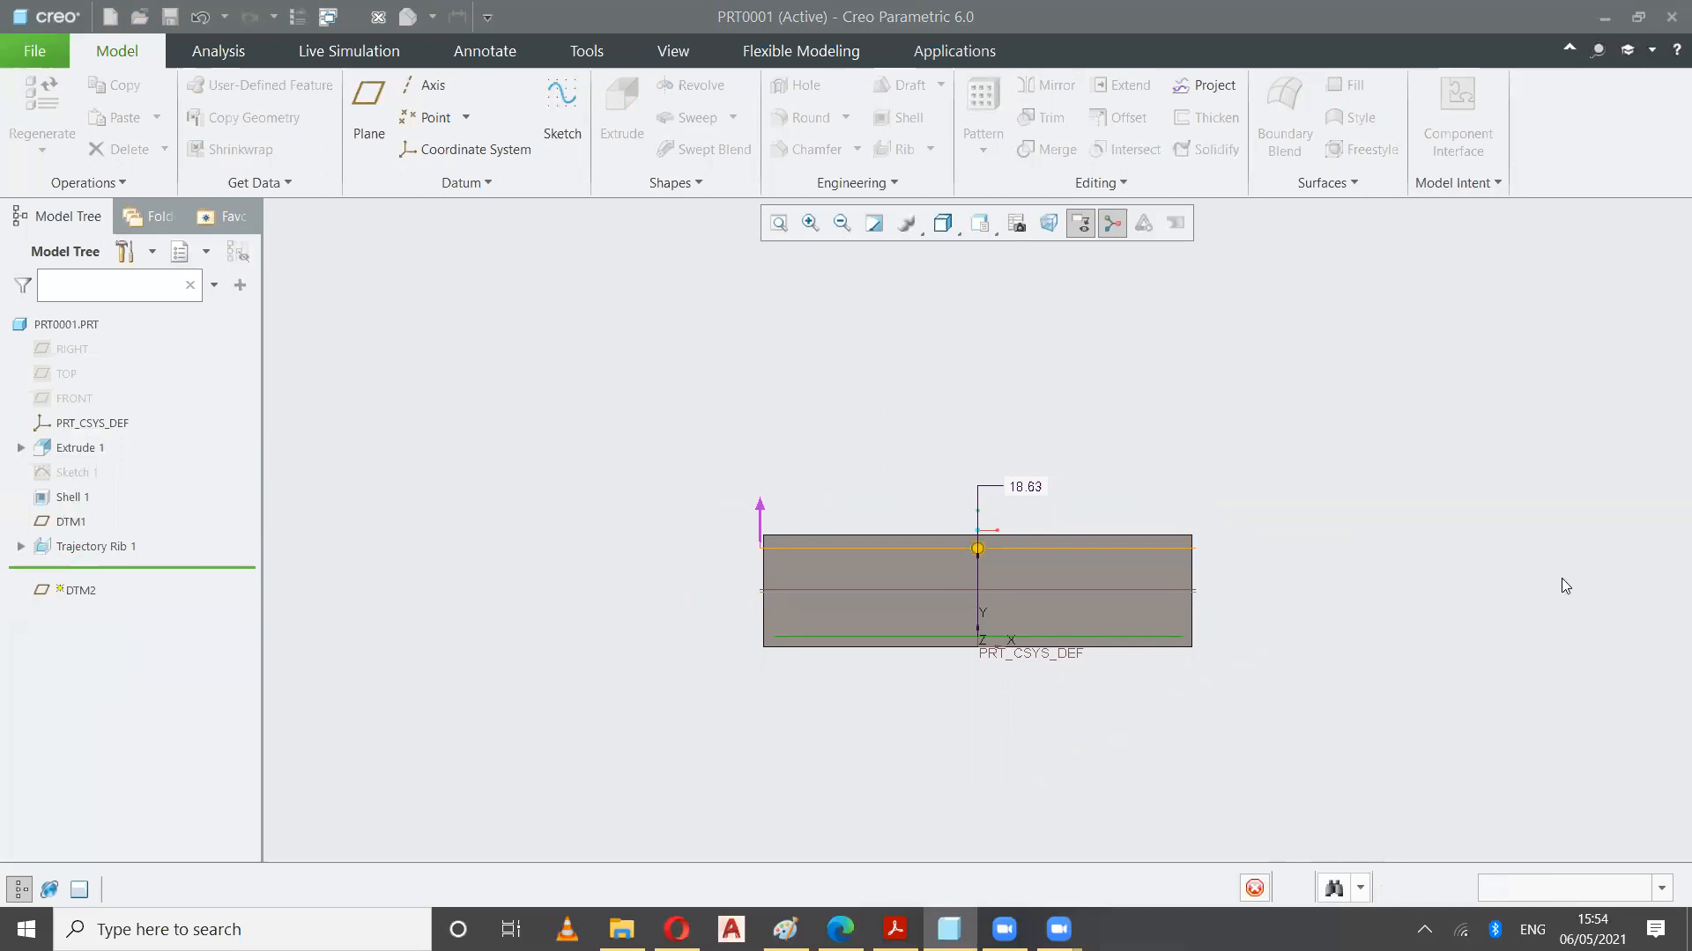
Examine the second trajectory rib's extent and its crossing with the first rib from Standard Orientation and several other angles
left_click(979, 225)
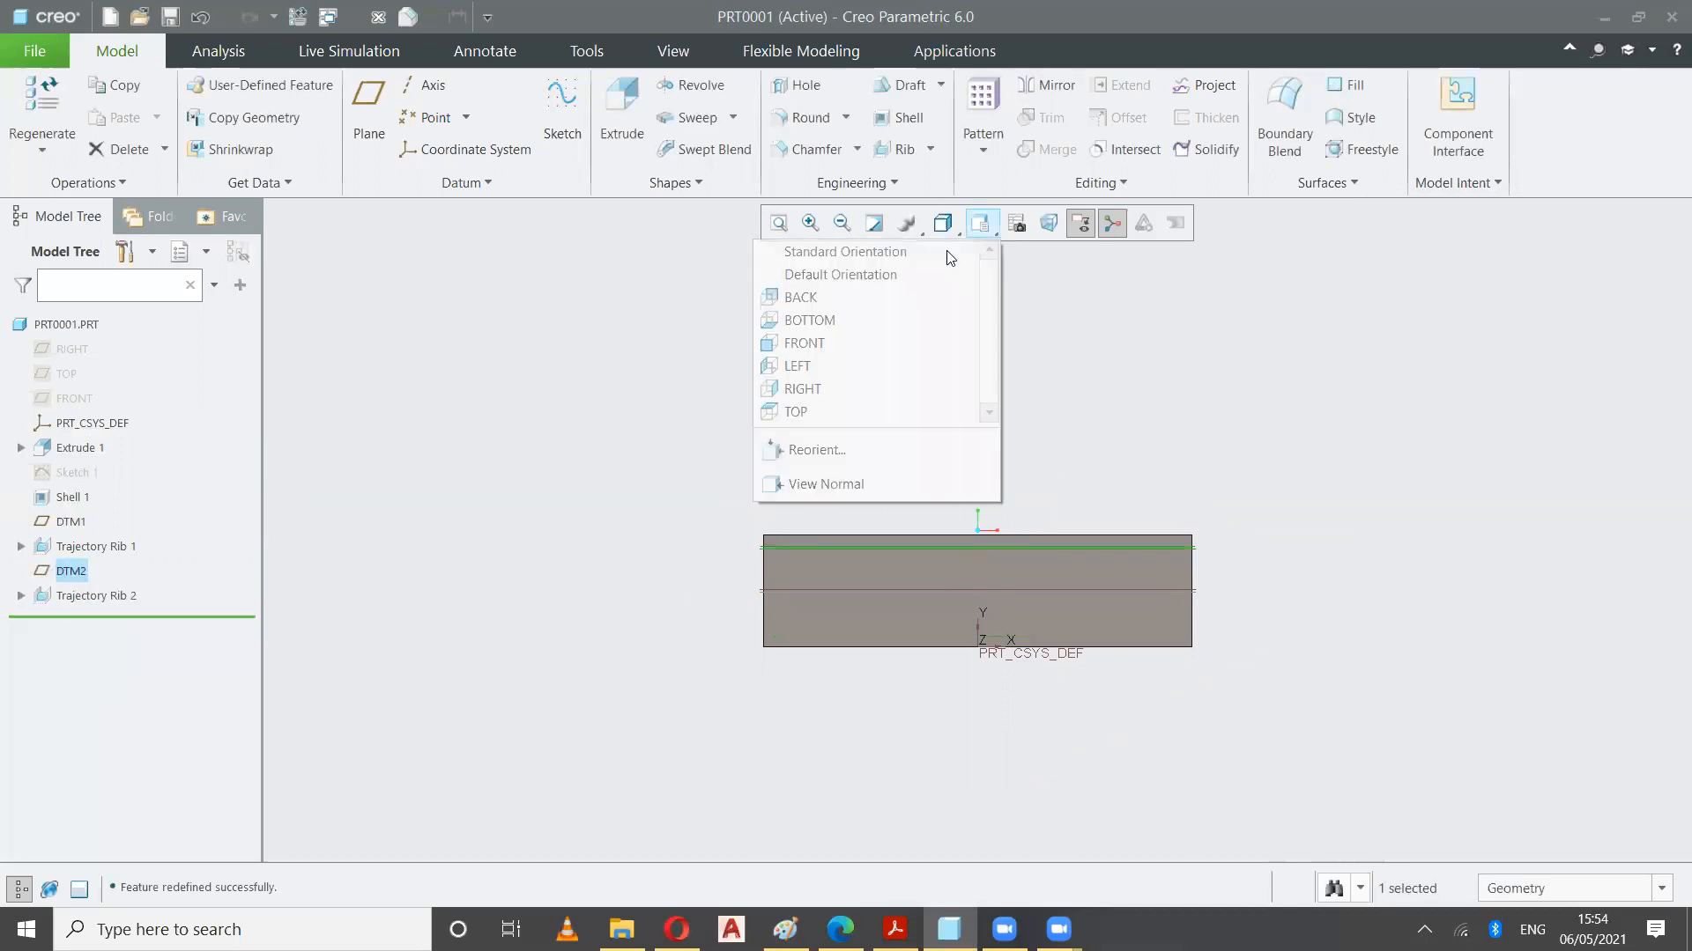
left_click(950, 254)
mouse_move(1335, 444)
middle_mouse_down()
mouse_move(1340, 472)
mouse_move(1383, 468)
mouse_move(1296, 481)
mouse_move(1224, 419)
mouse_move(1028, 502)
middle_mouse_up()
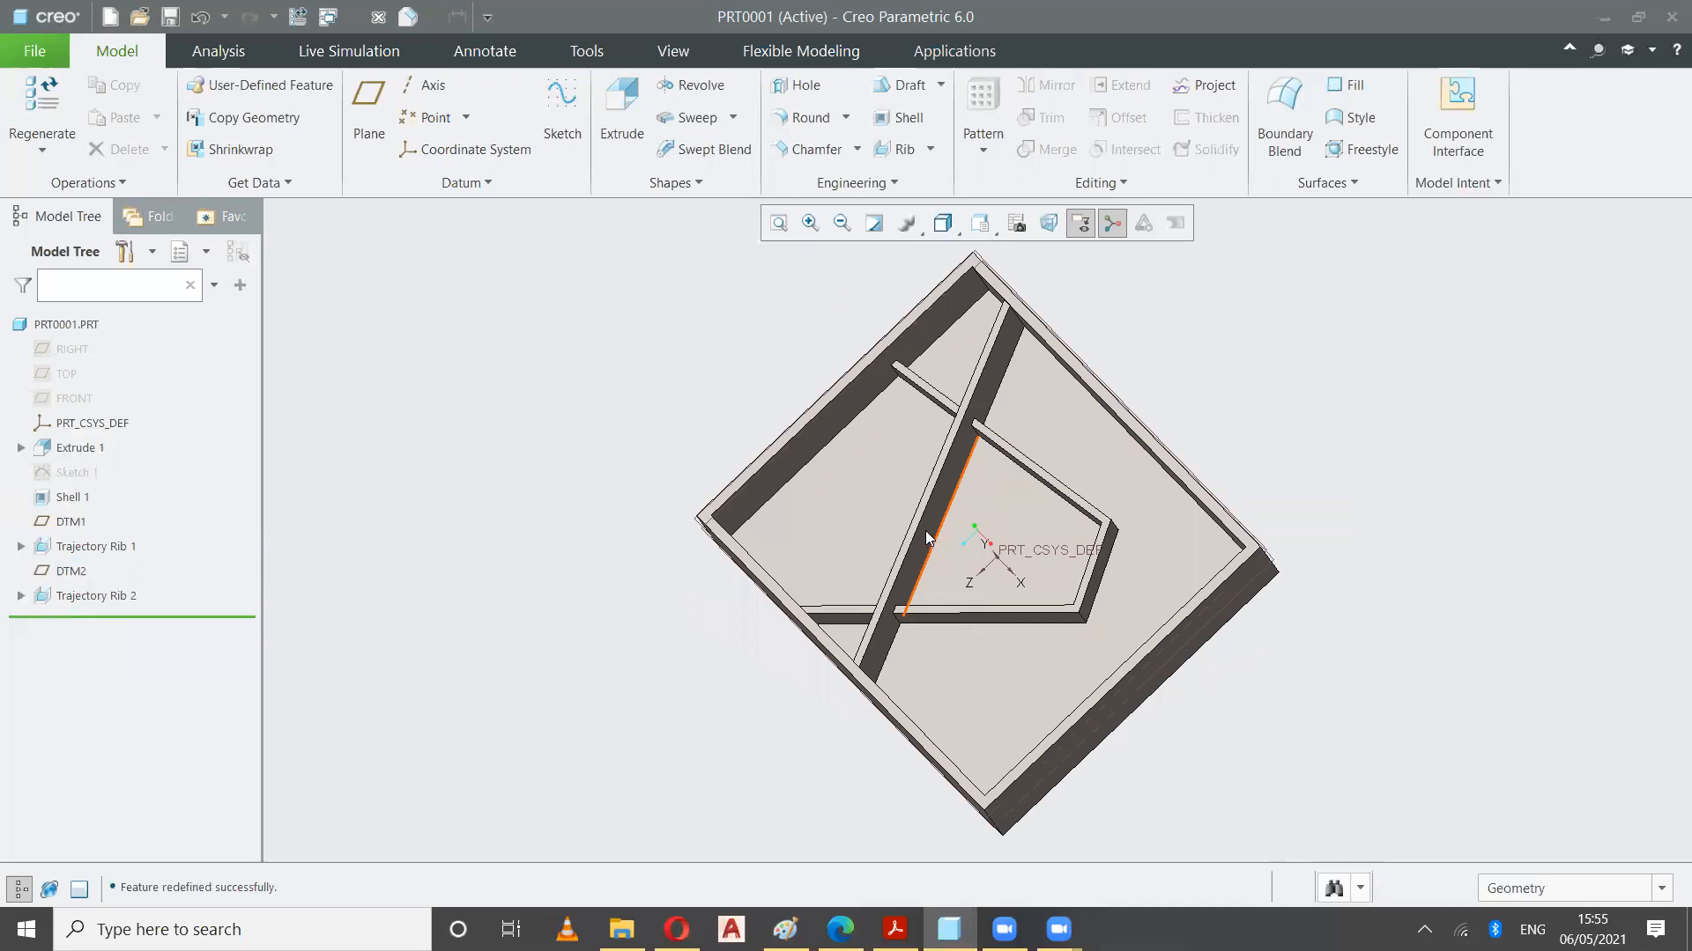
left_click(968, 233)
left_click(947, 248)
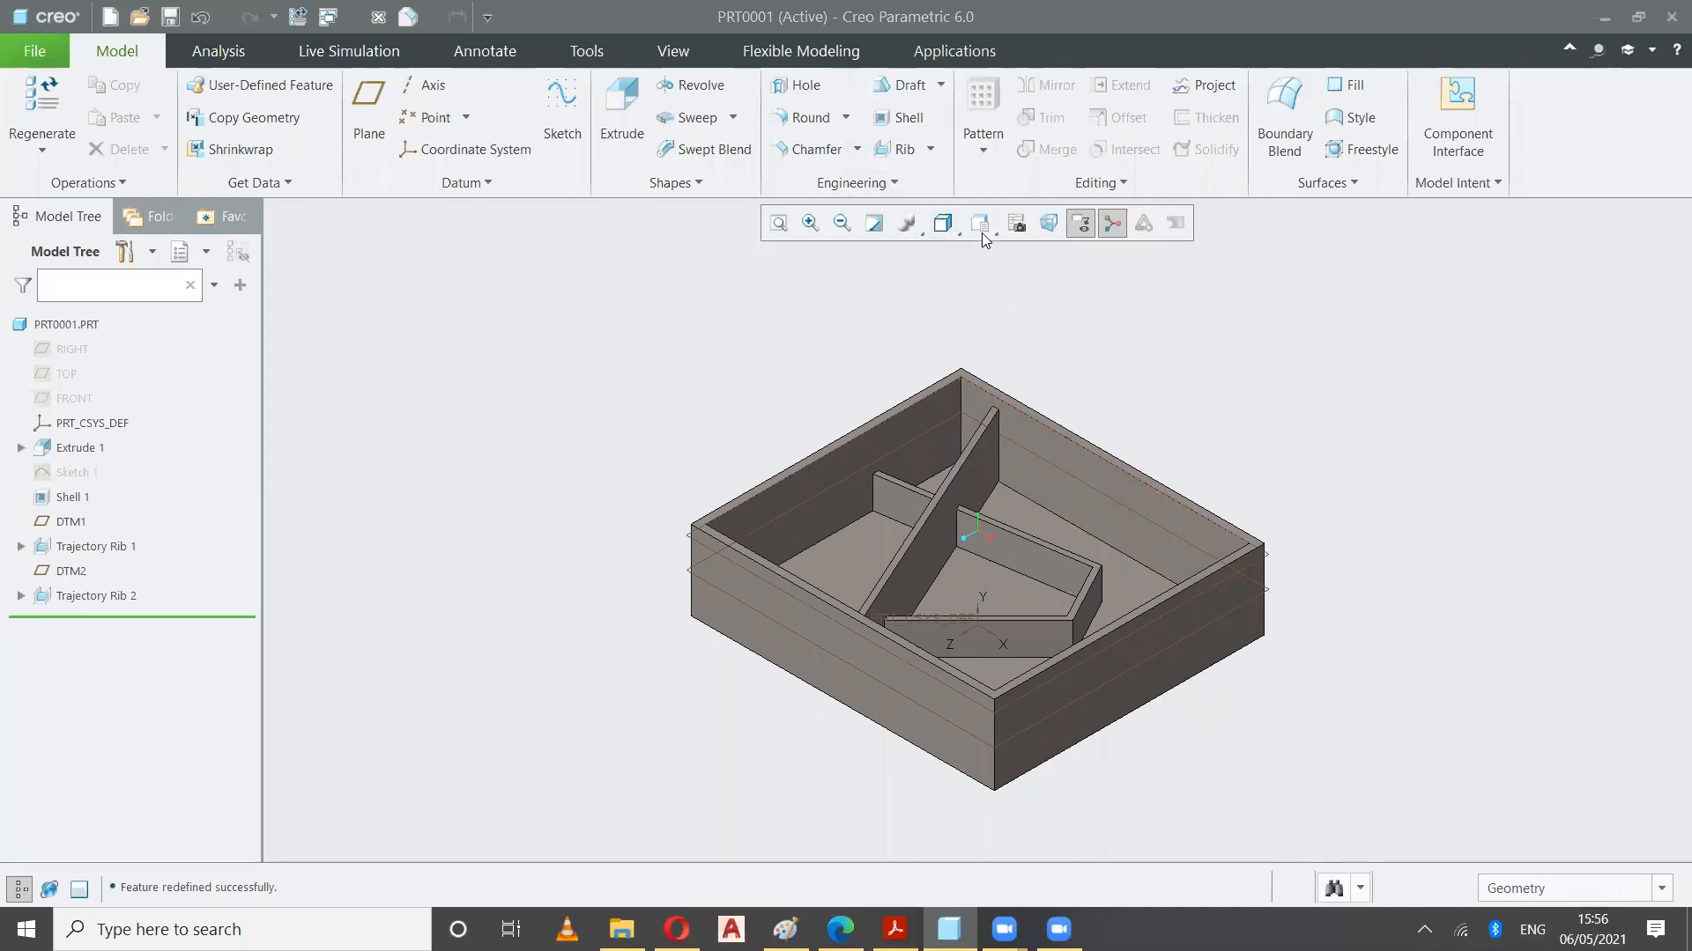
middle_click_drag(1379, 695, 1387, 714)
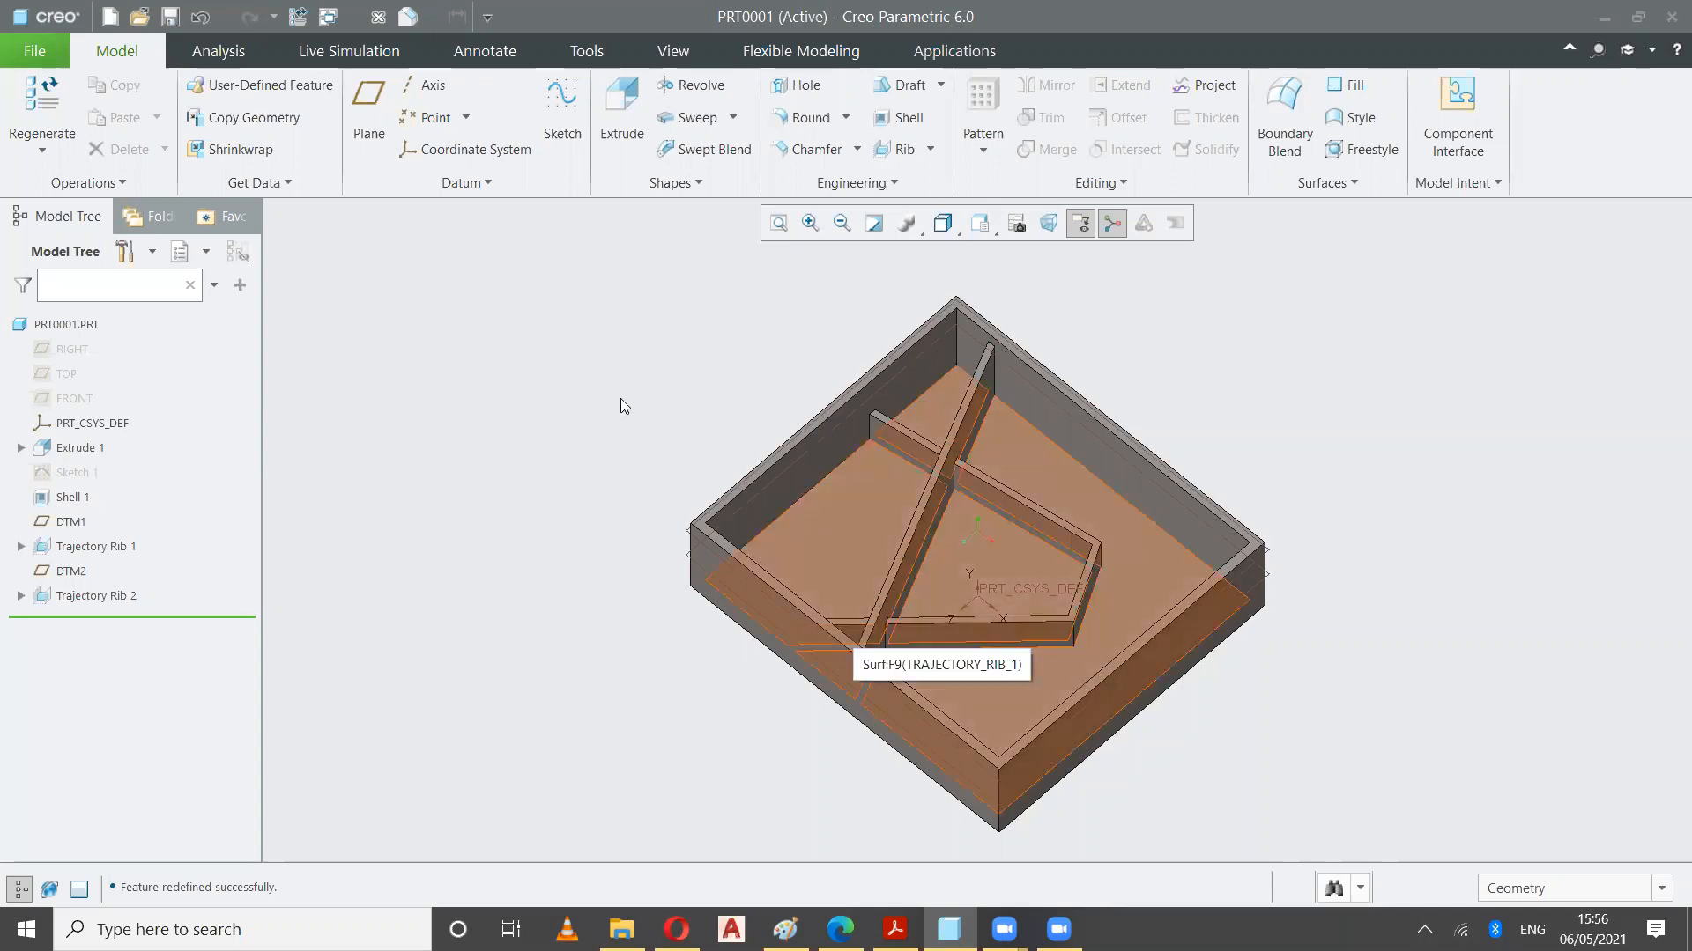
middle_click_drag(615, 396, 620, 423)
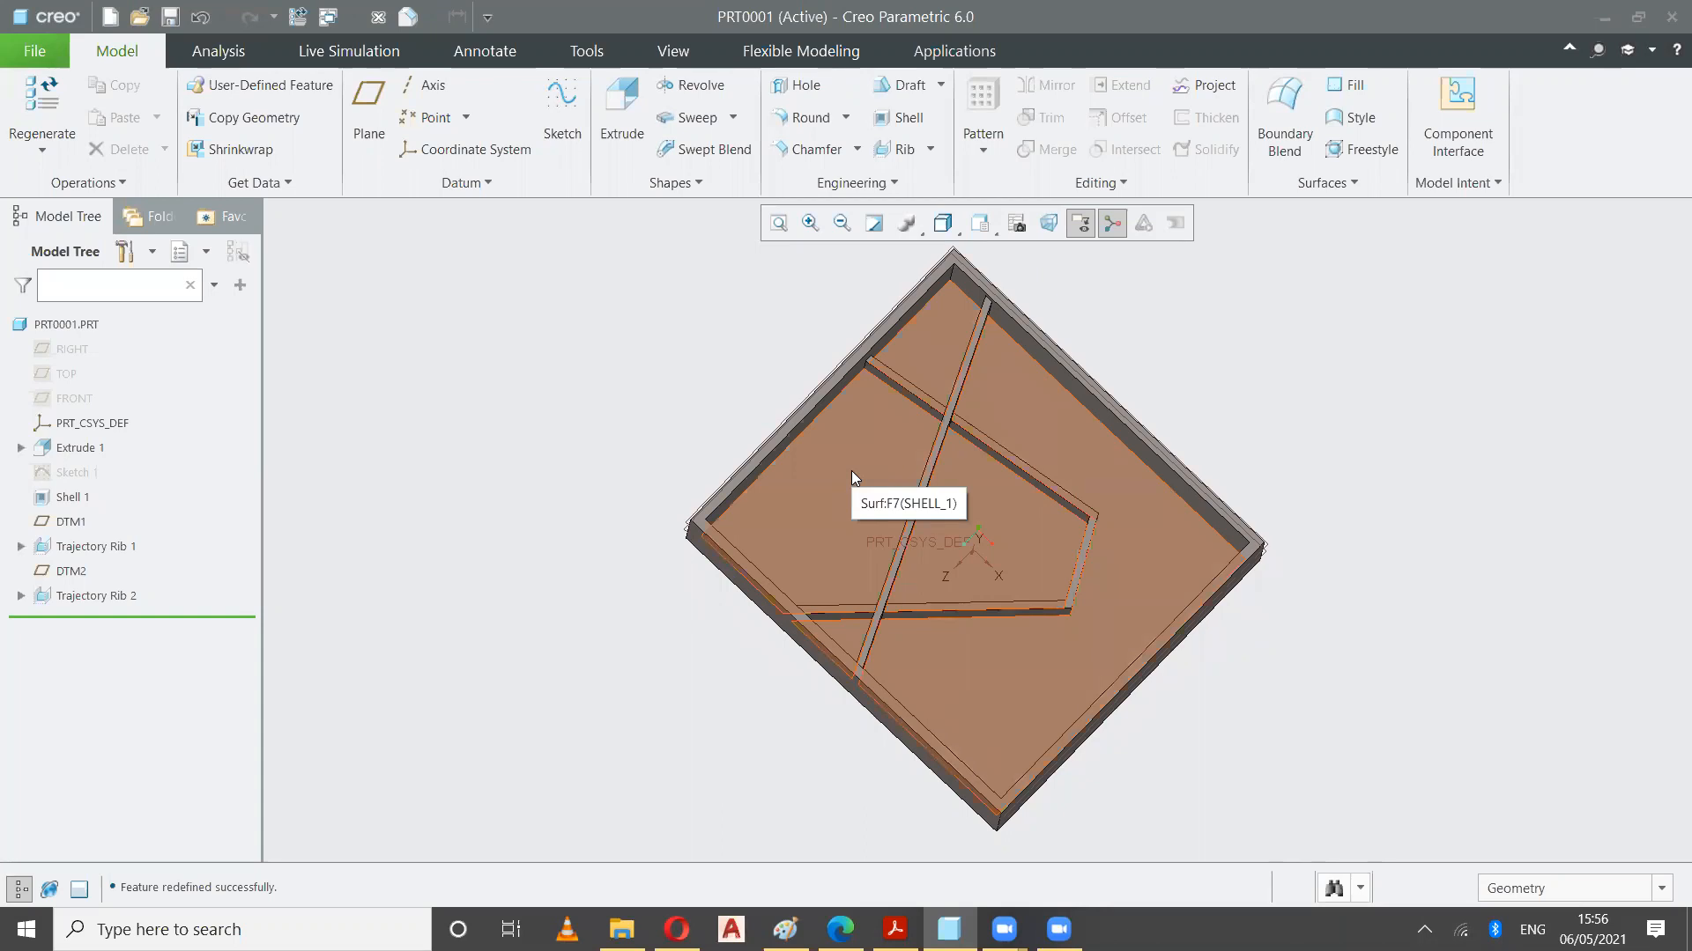
middle_click_drag(851, 470, 858, 439)
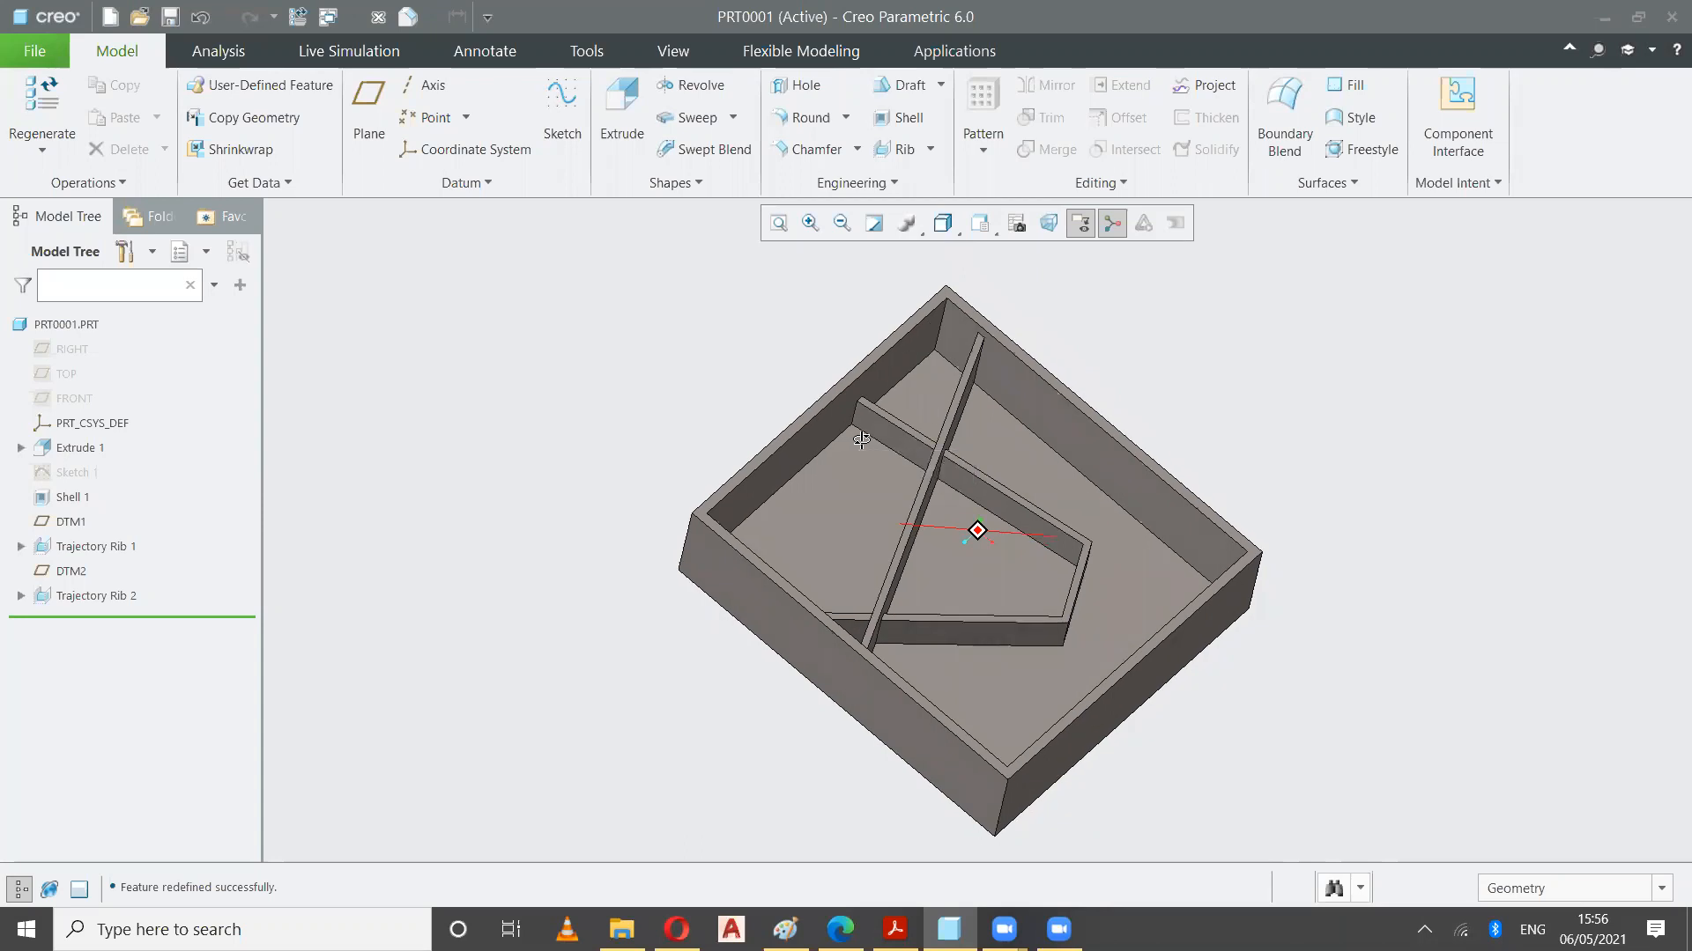
middle_click_drag(809, 515, 797, 480)
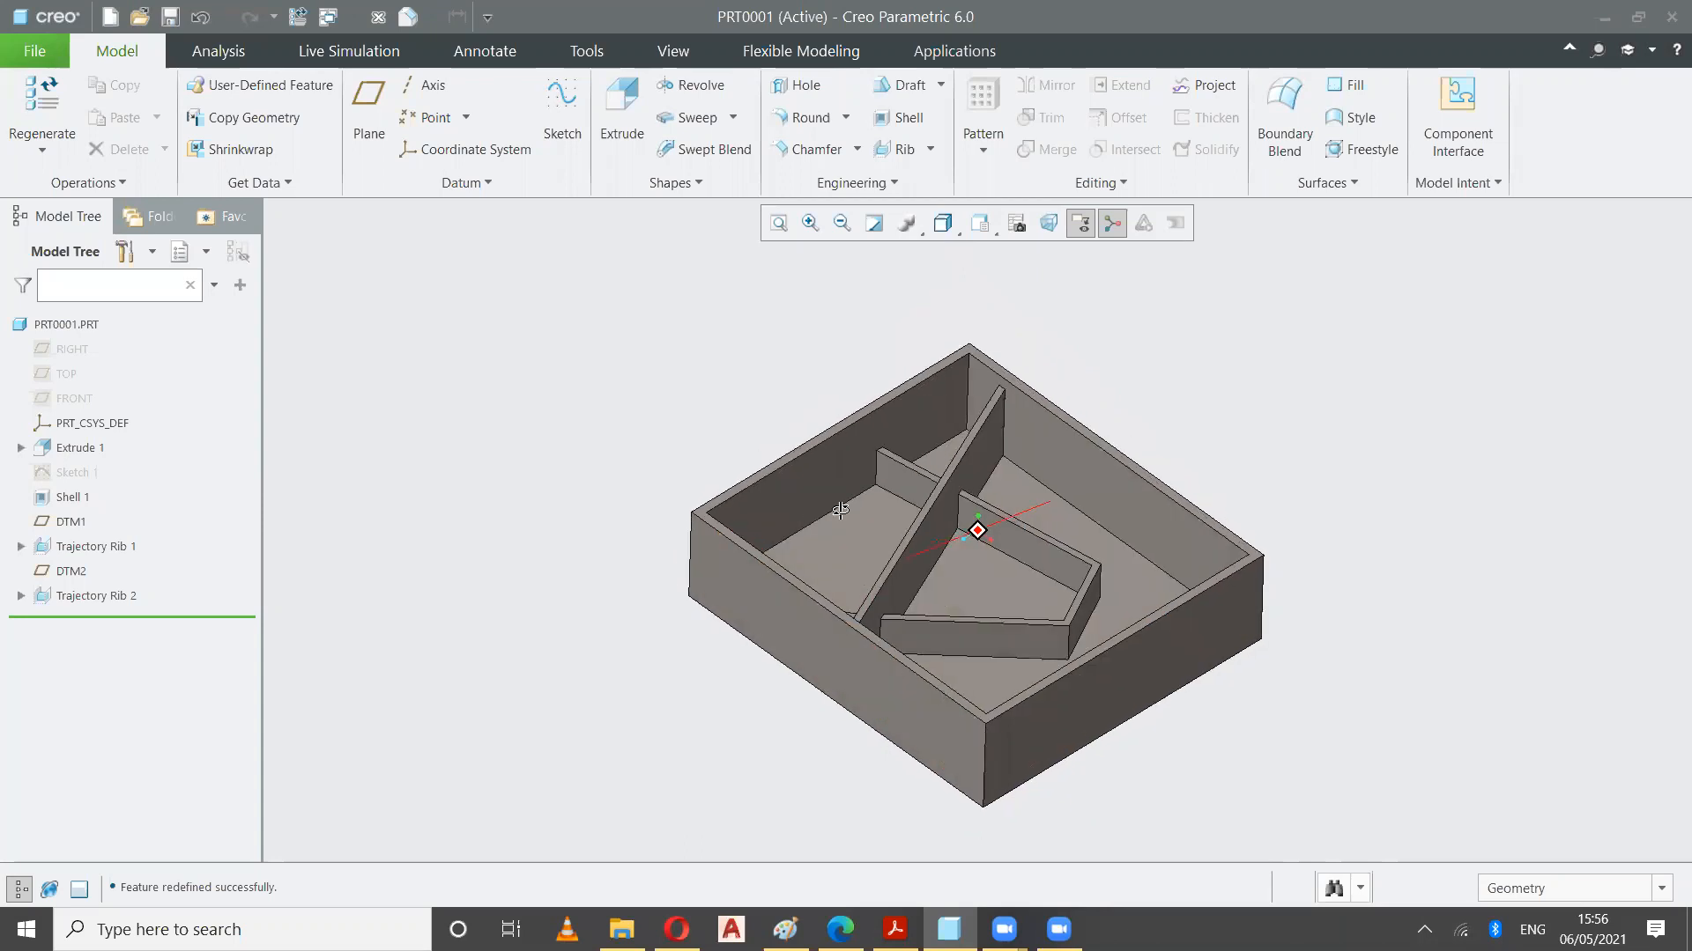
scroll(870, 502, "down", 2)
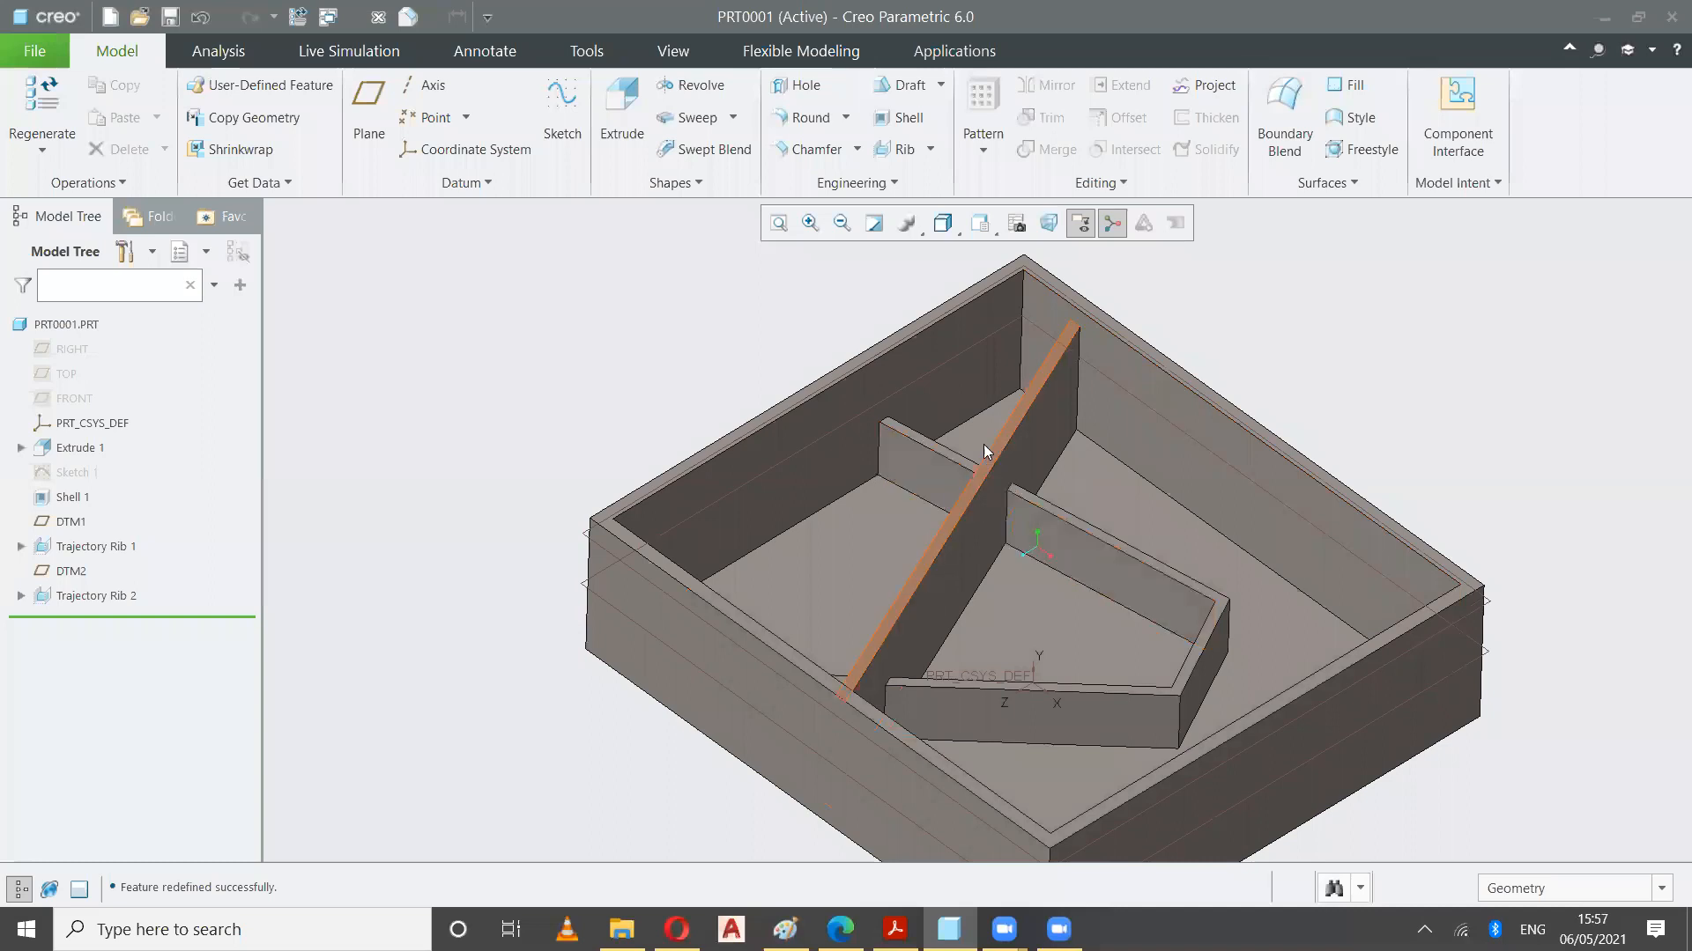
middle_click_drag(984, 431, 911, 370)
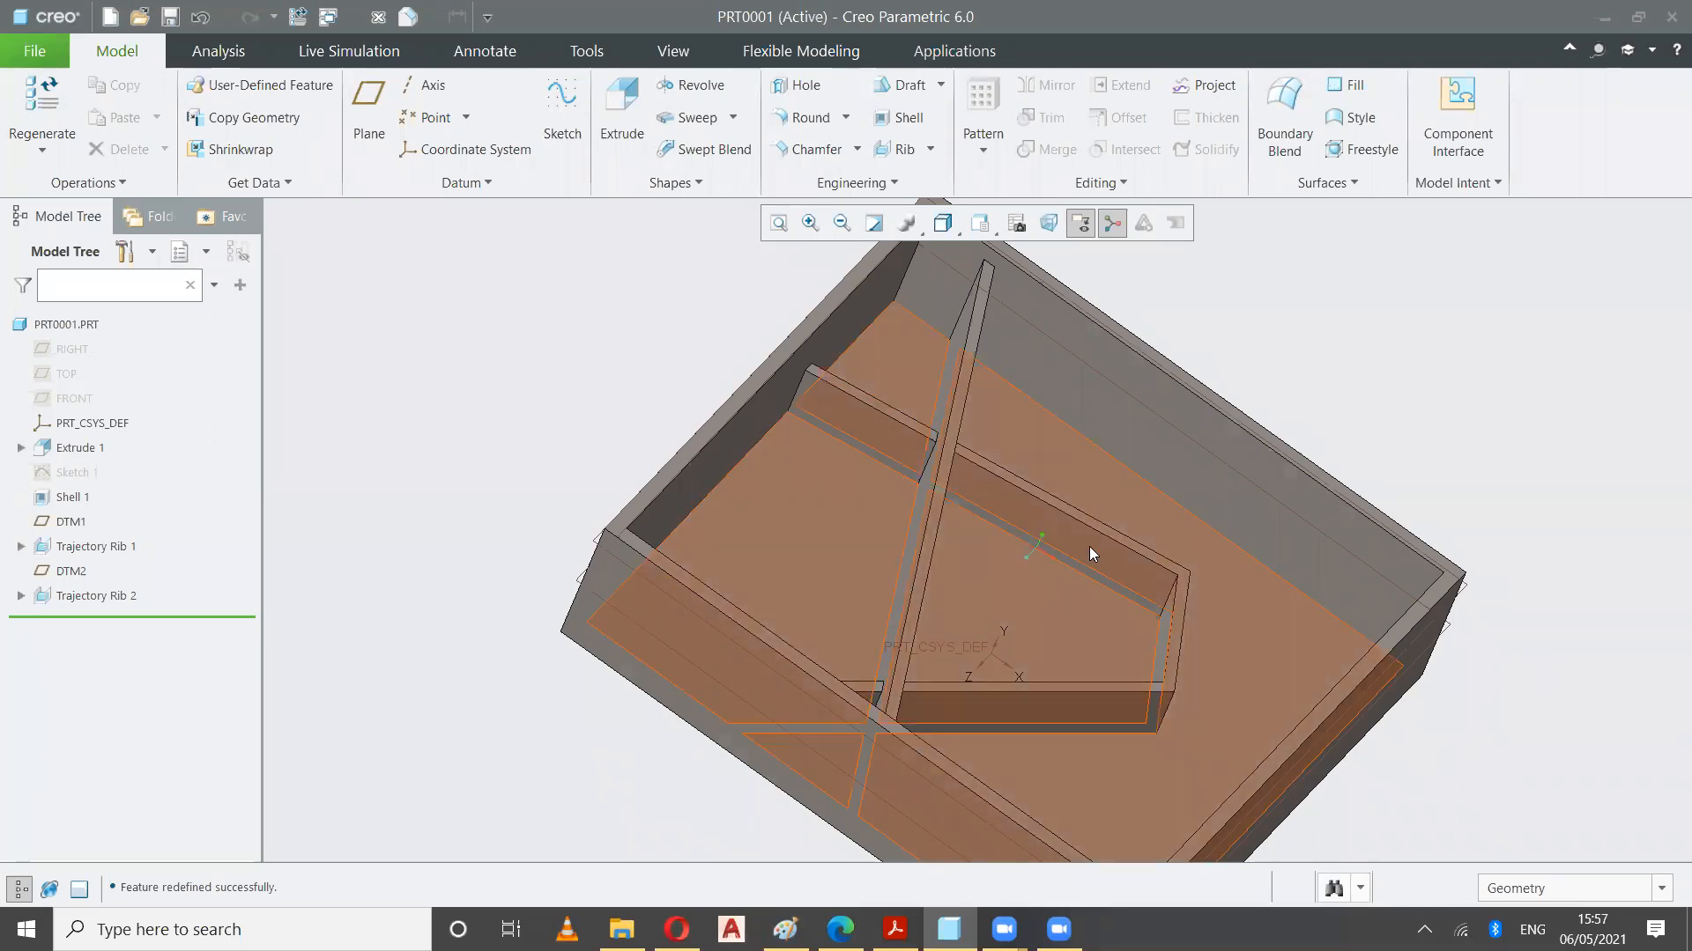
middle_click_drag(1115, 549, 1095, 523)
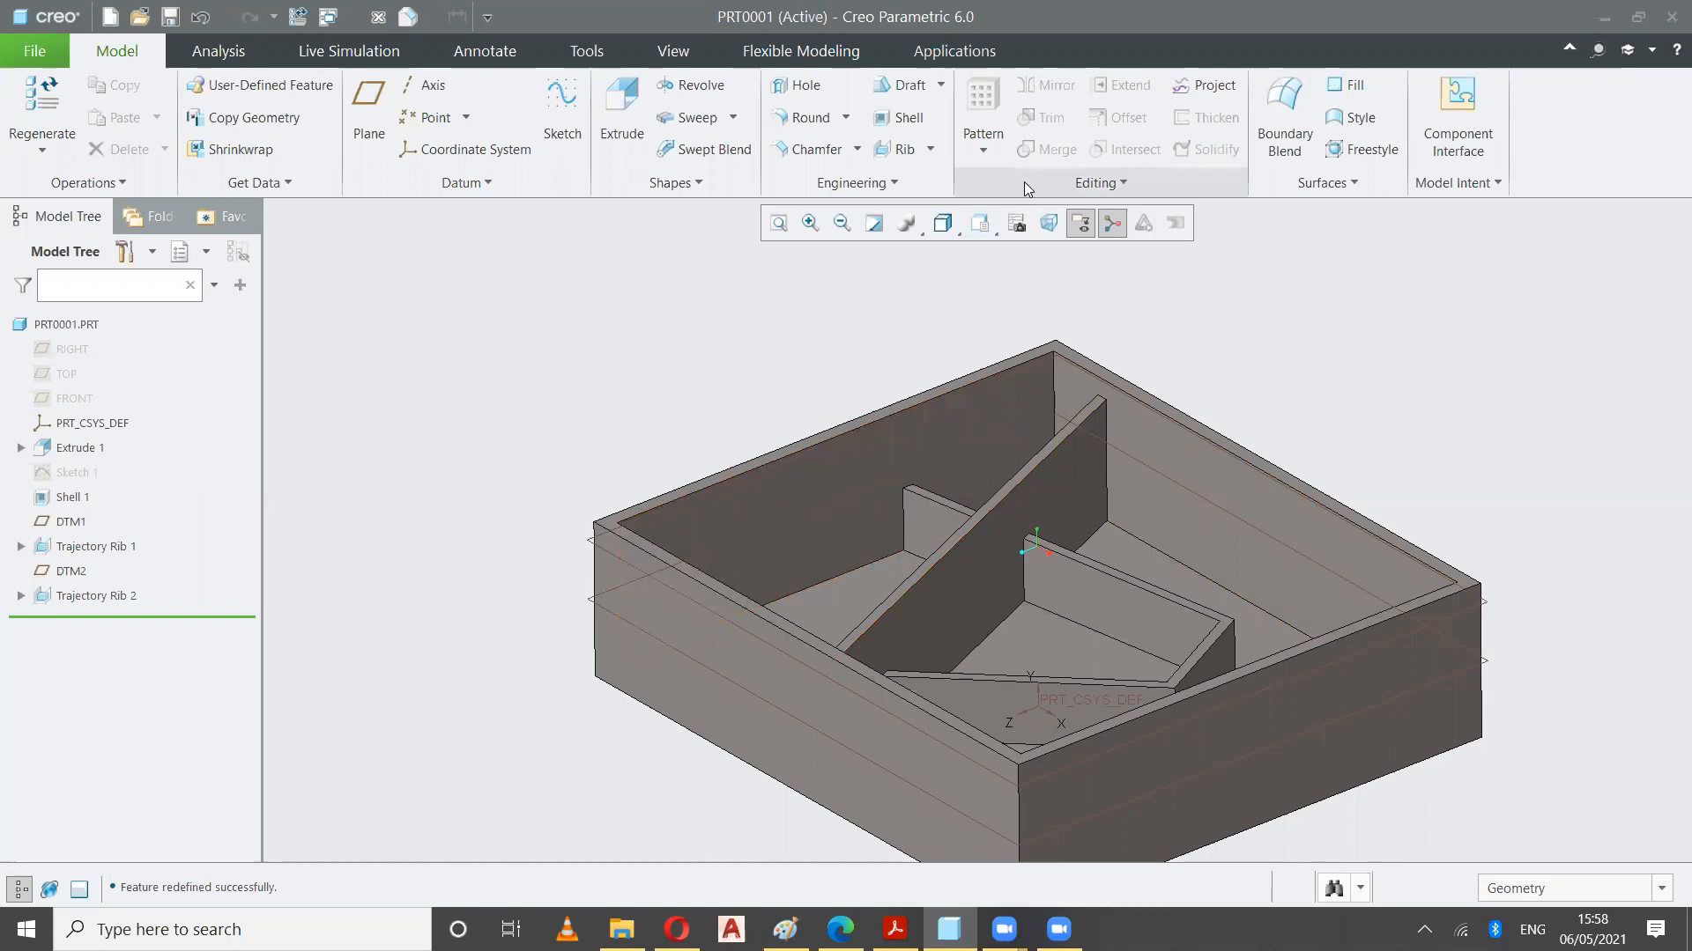
left_click(937, 153)
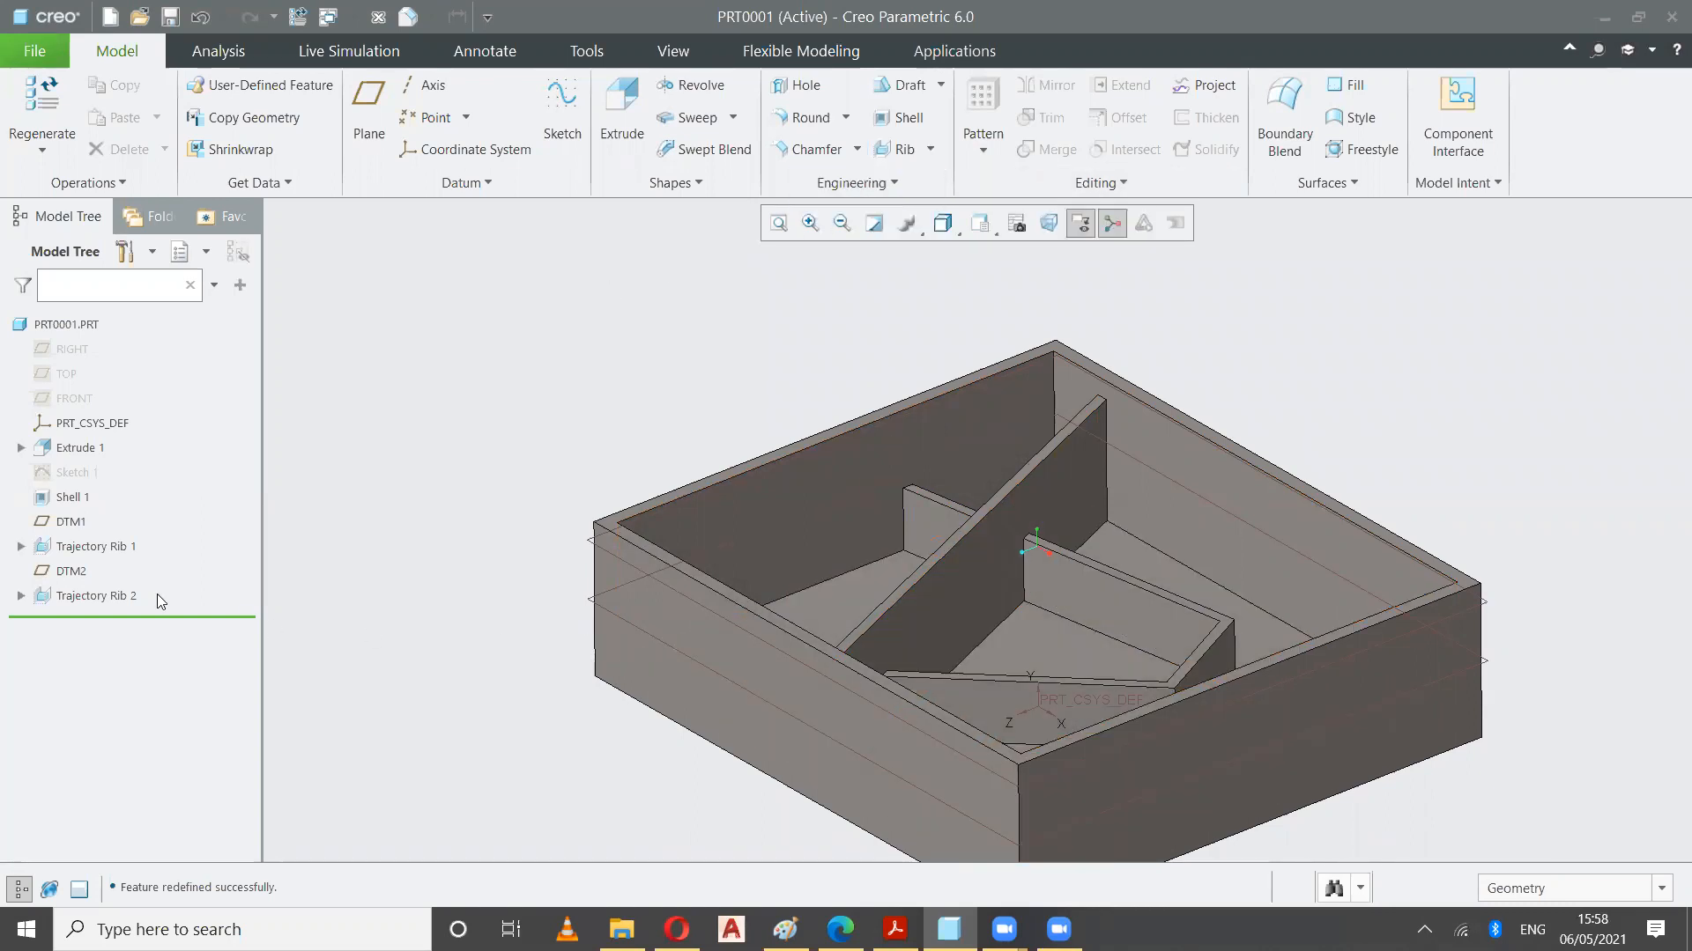
Delete Trajectory Rib 2 and Trajectory Rib 1 from the box
right_click(129, 597)
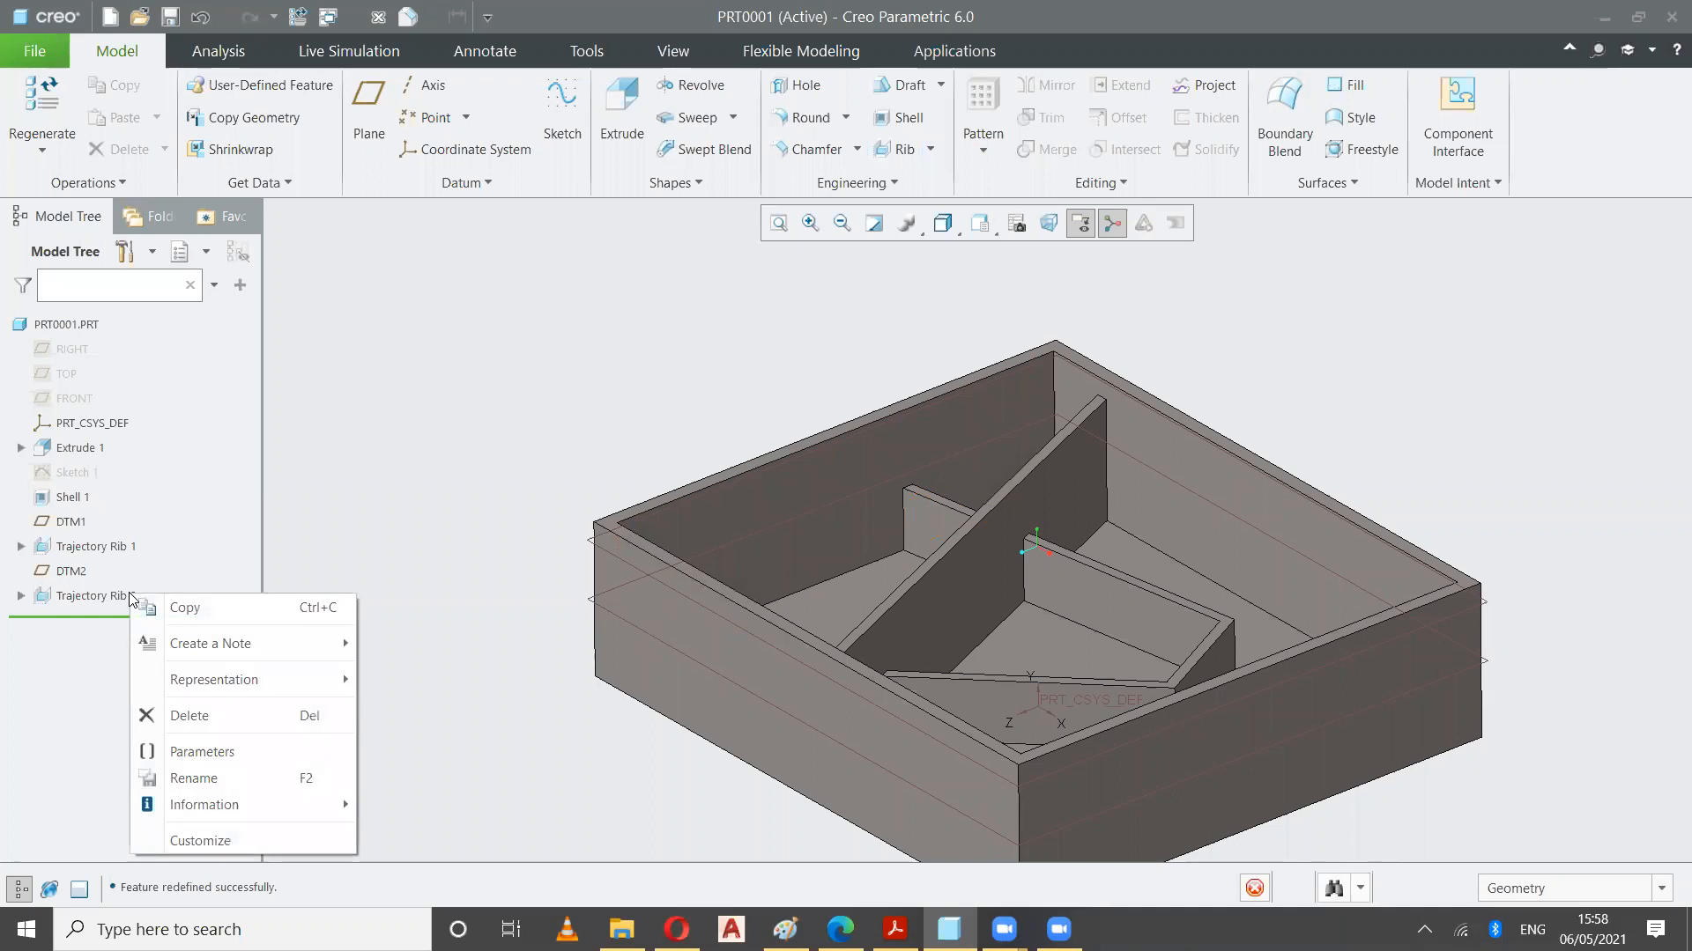
left_click(185, 716)
left_click(770, 495)
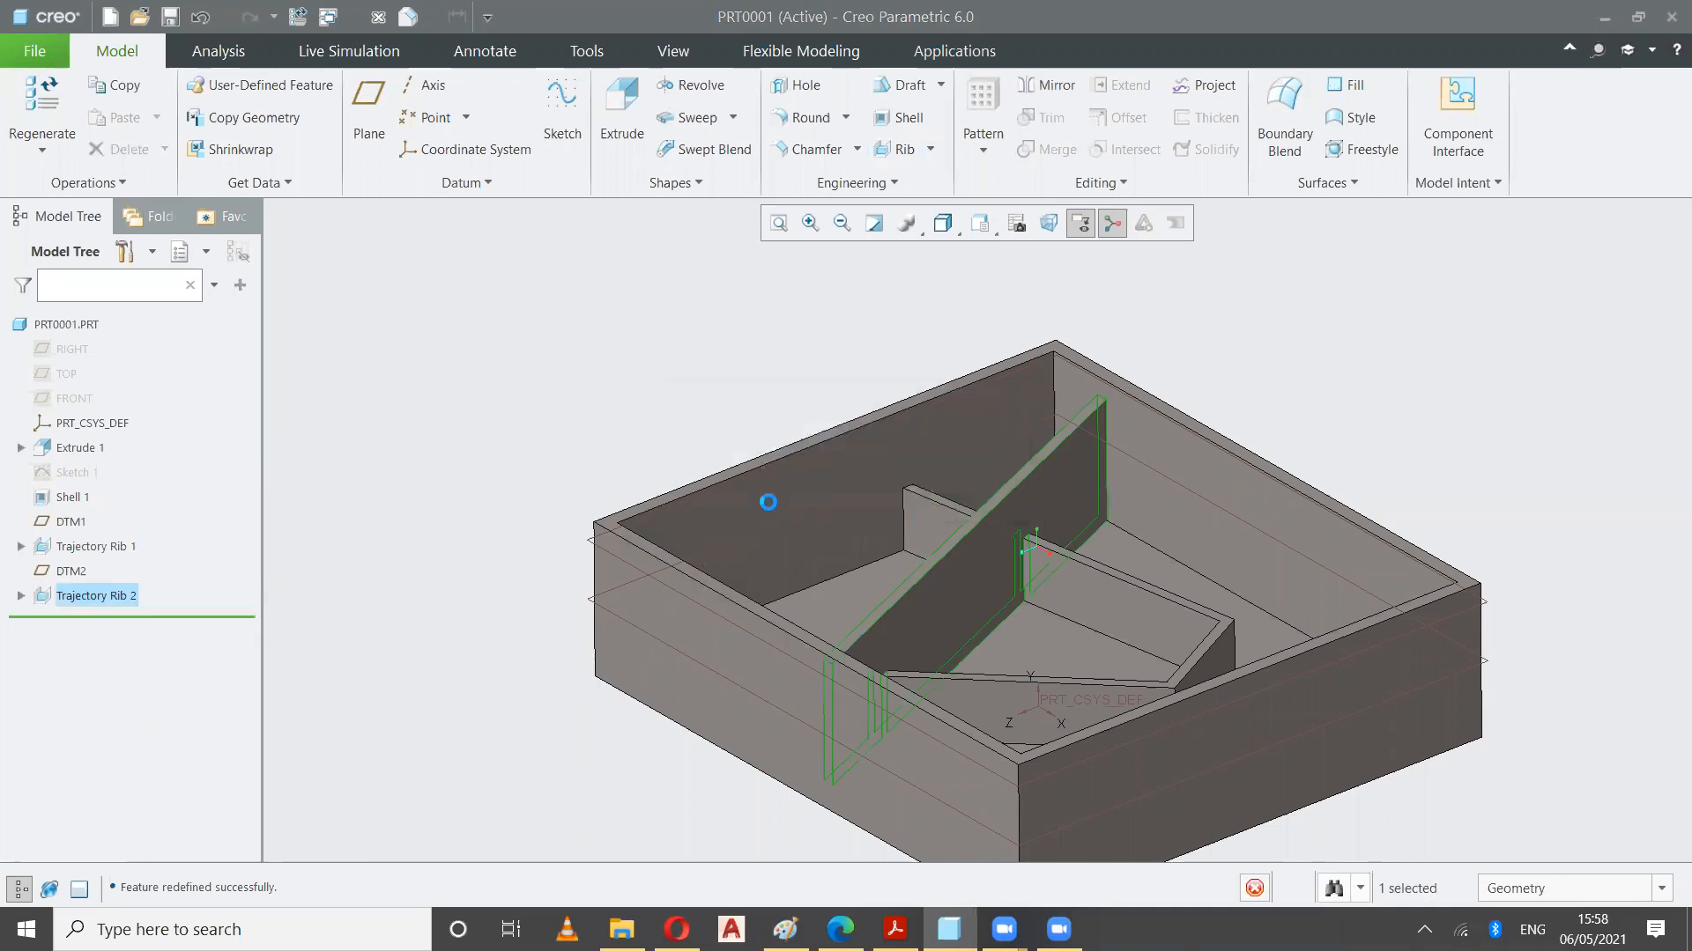
right_click(66, 571)
key("Escape")
left_click(63, 546)
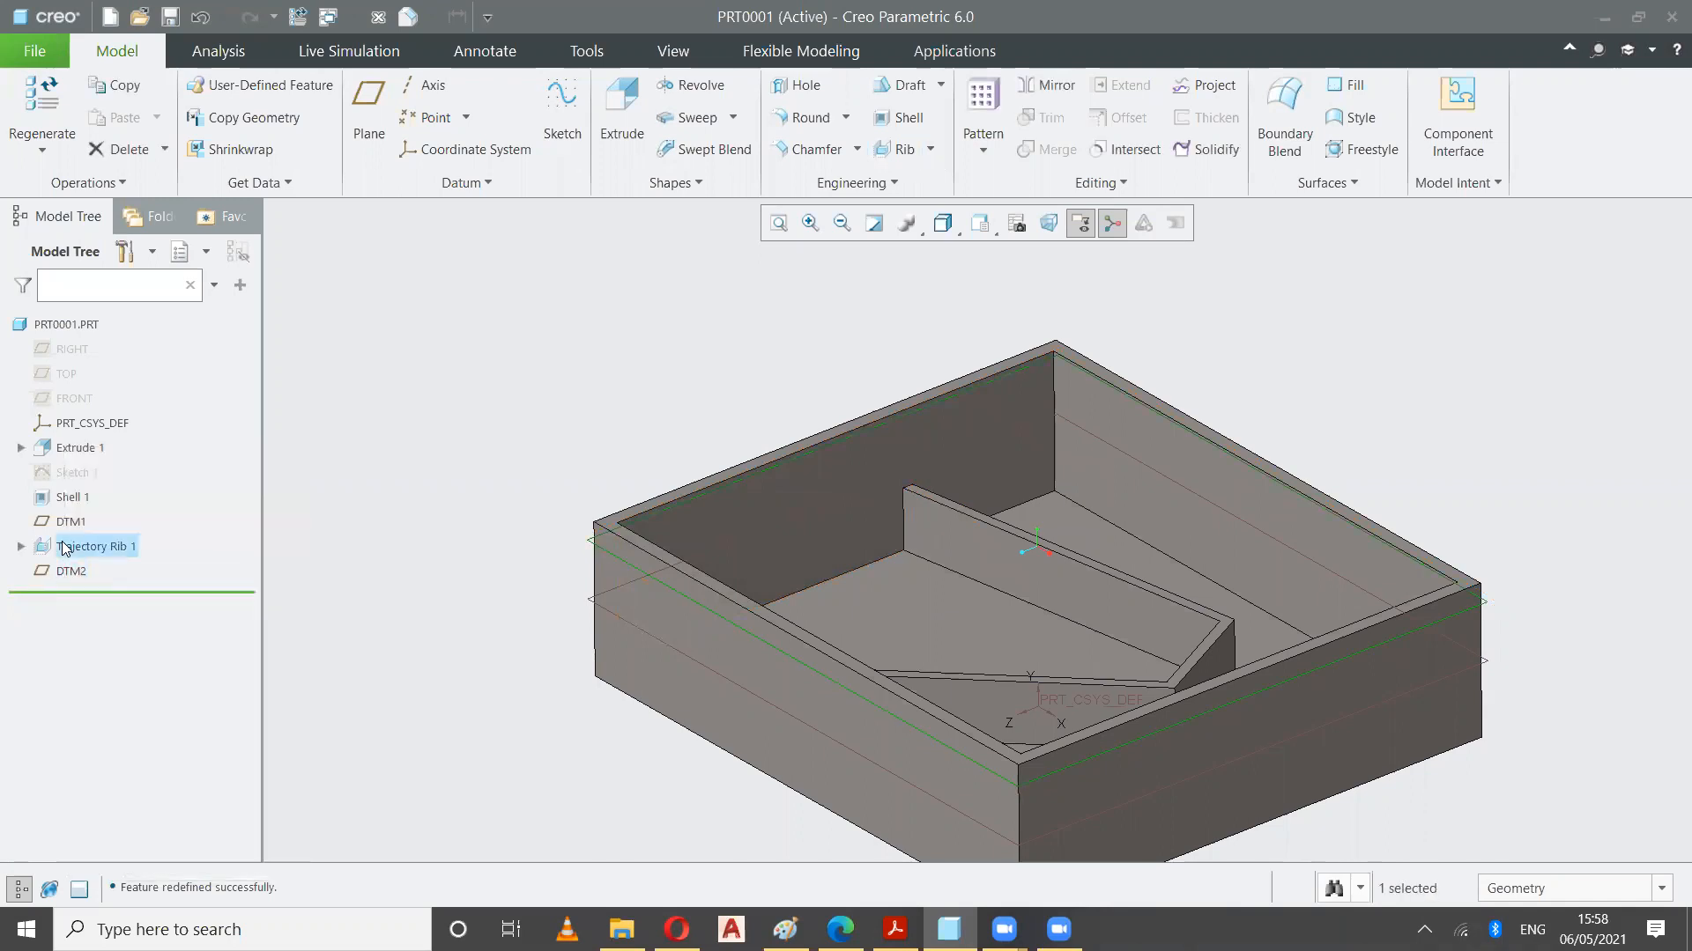
right_click(63, 543)
left_click(123, 691)
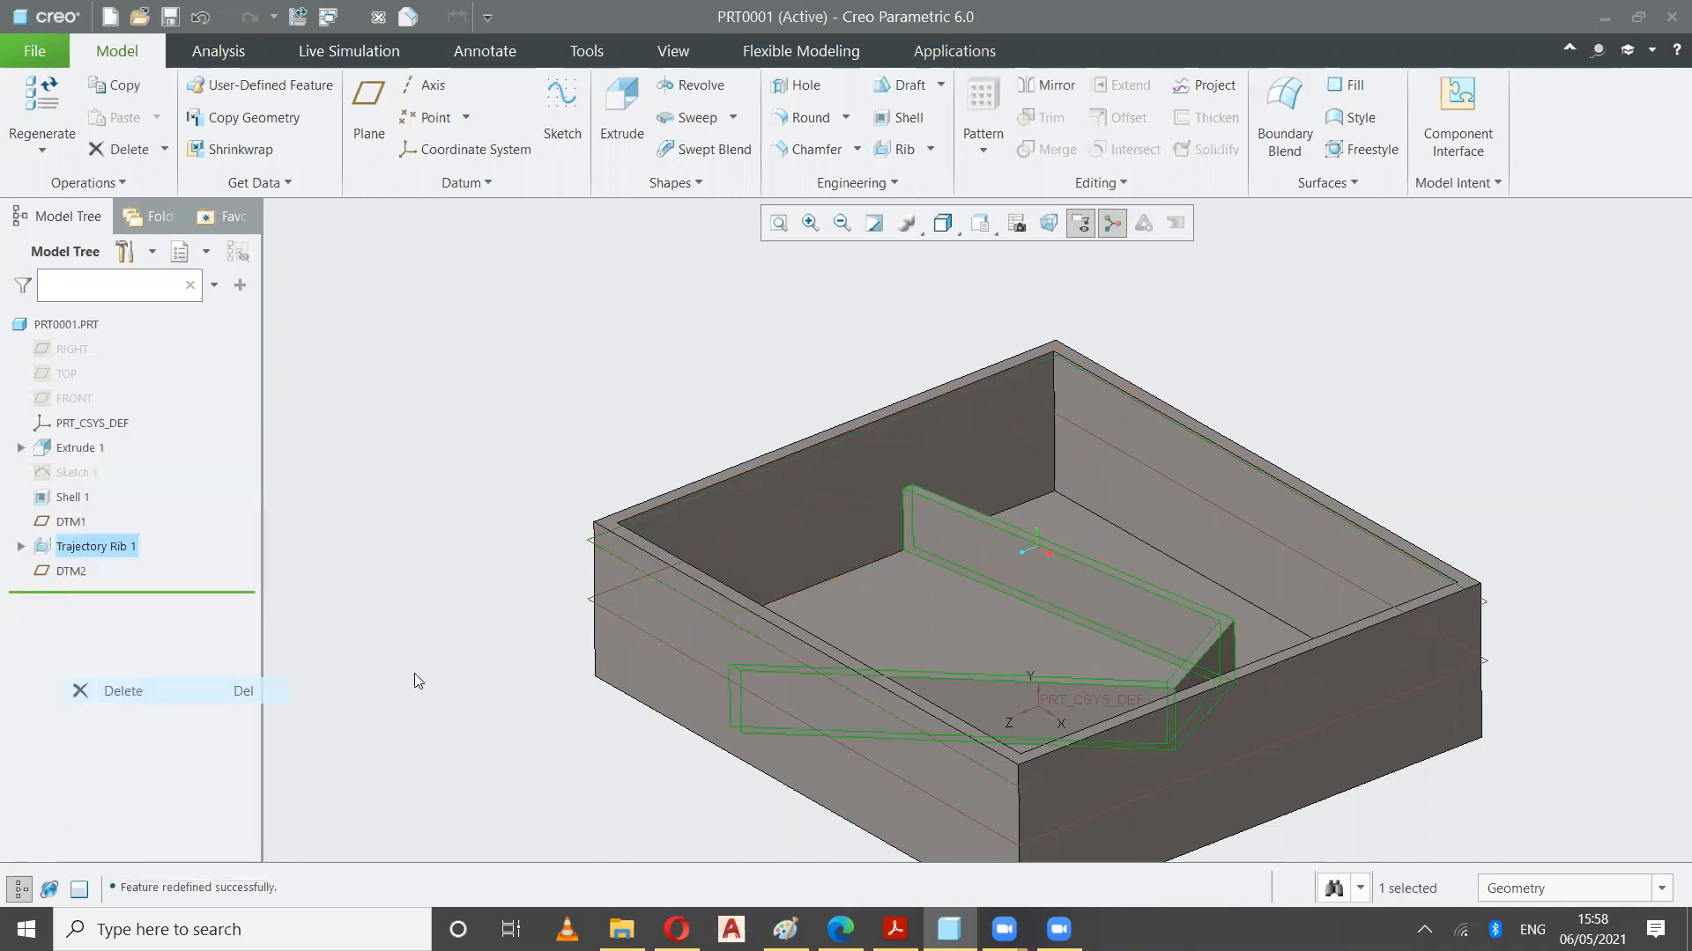
left_click(821, 499)
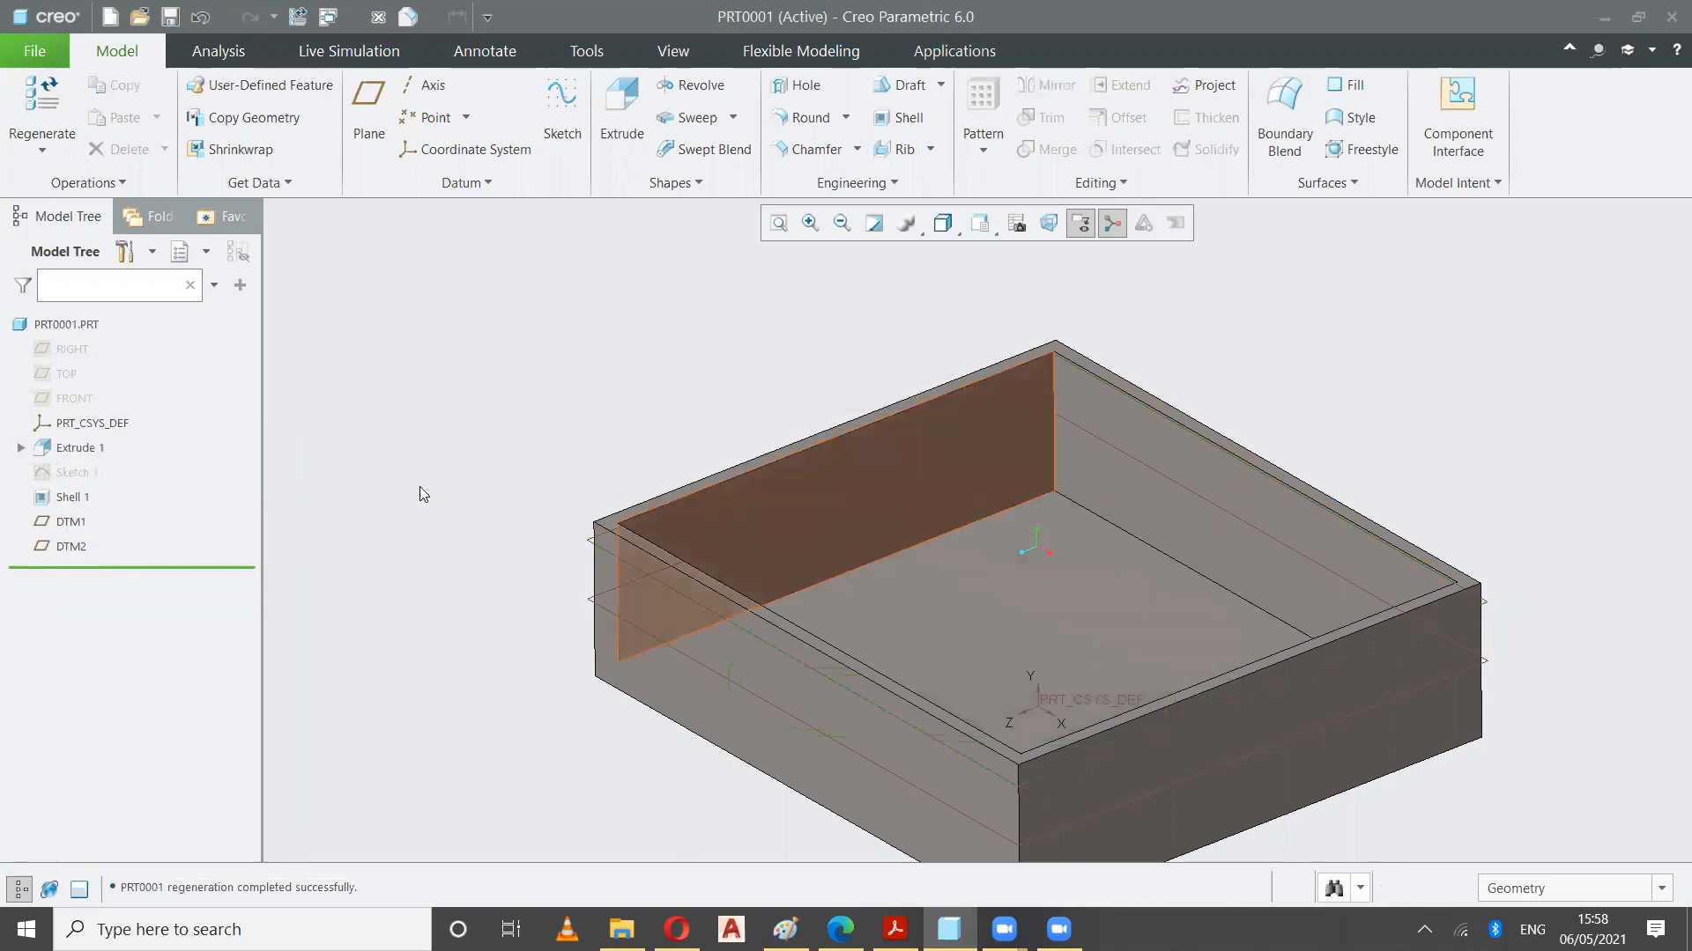
Delete datum planes DTM2 and DTM1, keeping only the shelled box
left_click(73, 543)
right_click(74, 543)
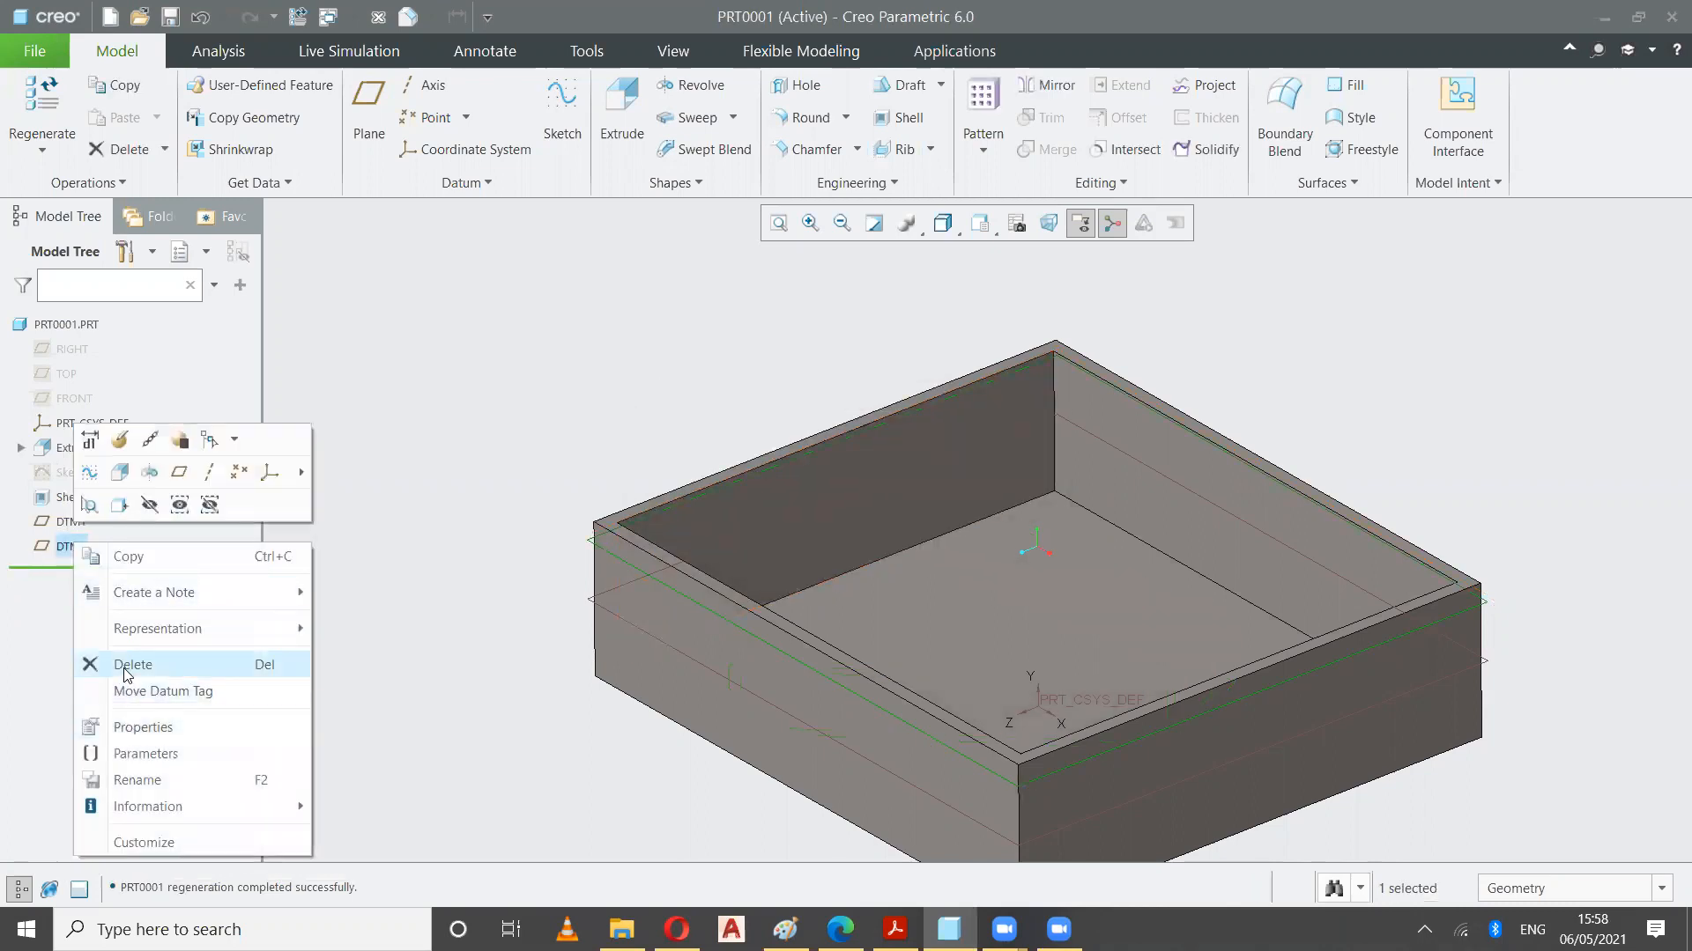
left_click(126, 666)
left_click(790, 498)
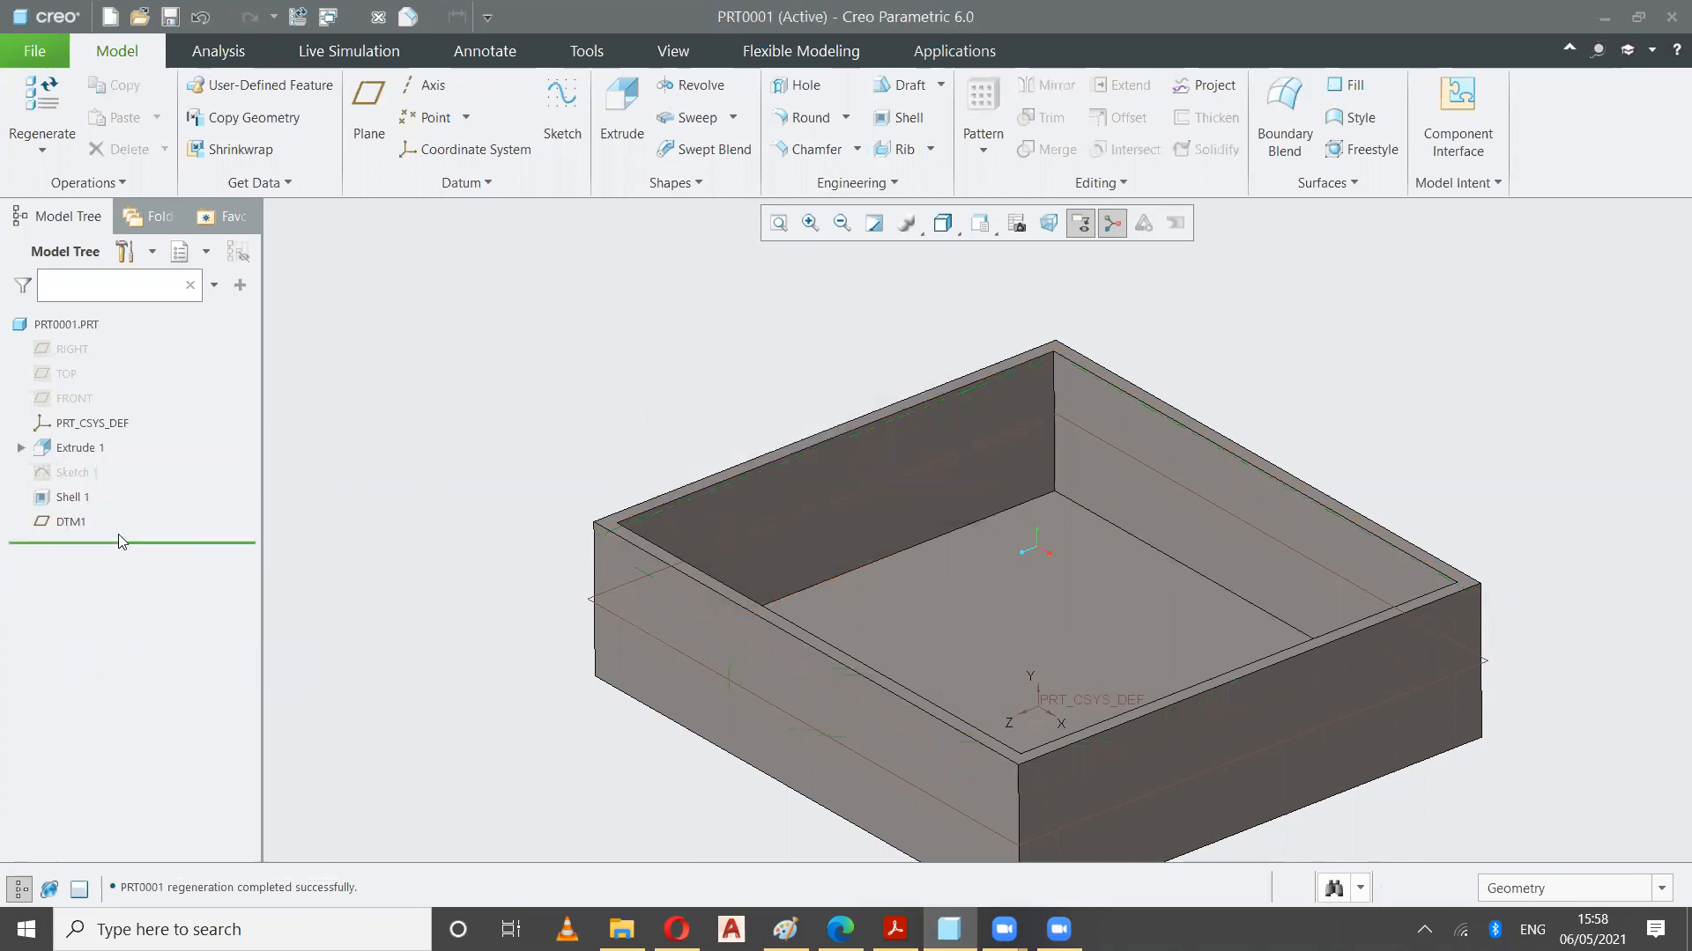
right_click(71, 522)
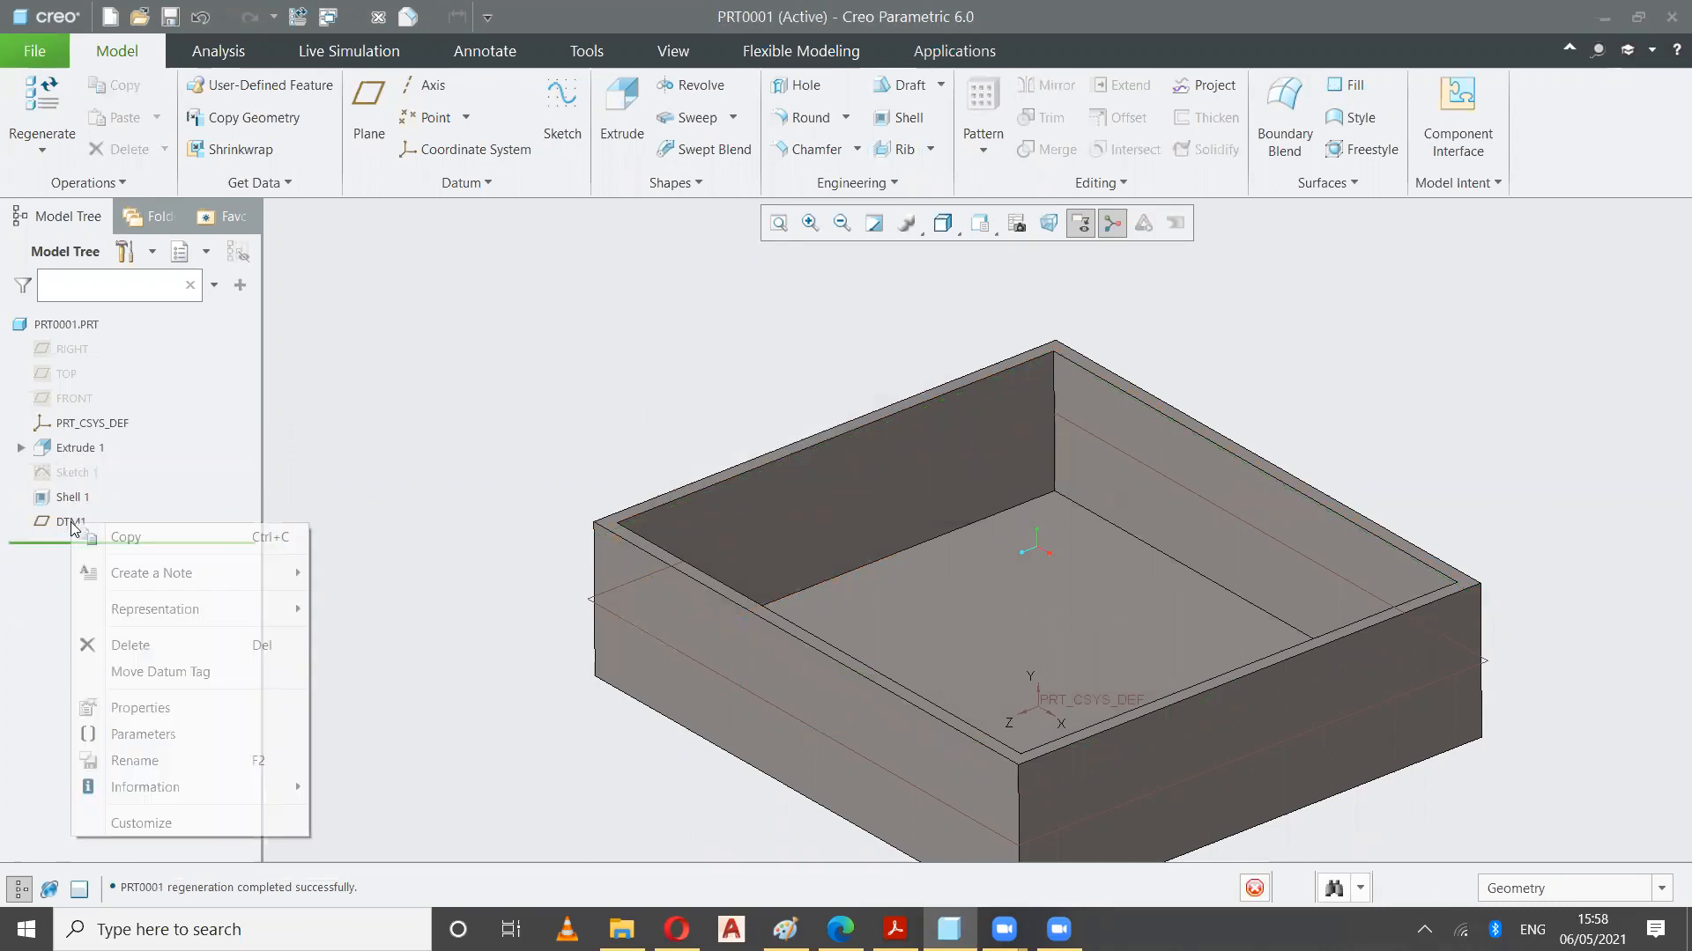
left_click(131, 646)
left_click(786, 494)
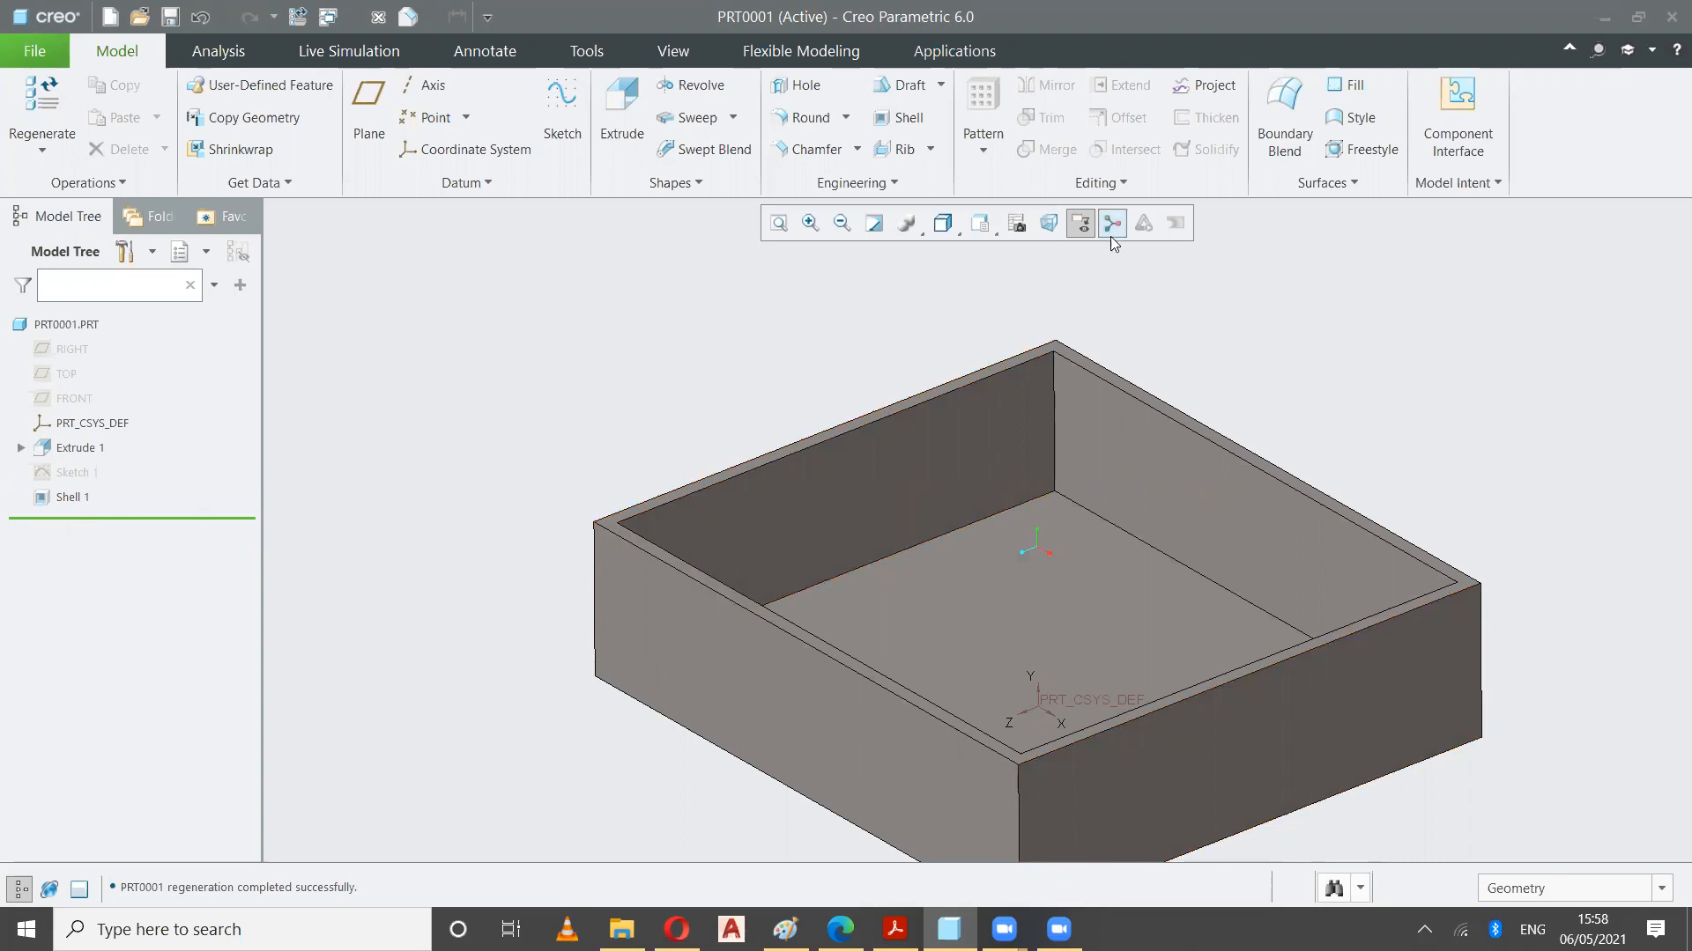
left_click(935, 158)
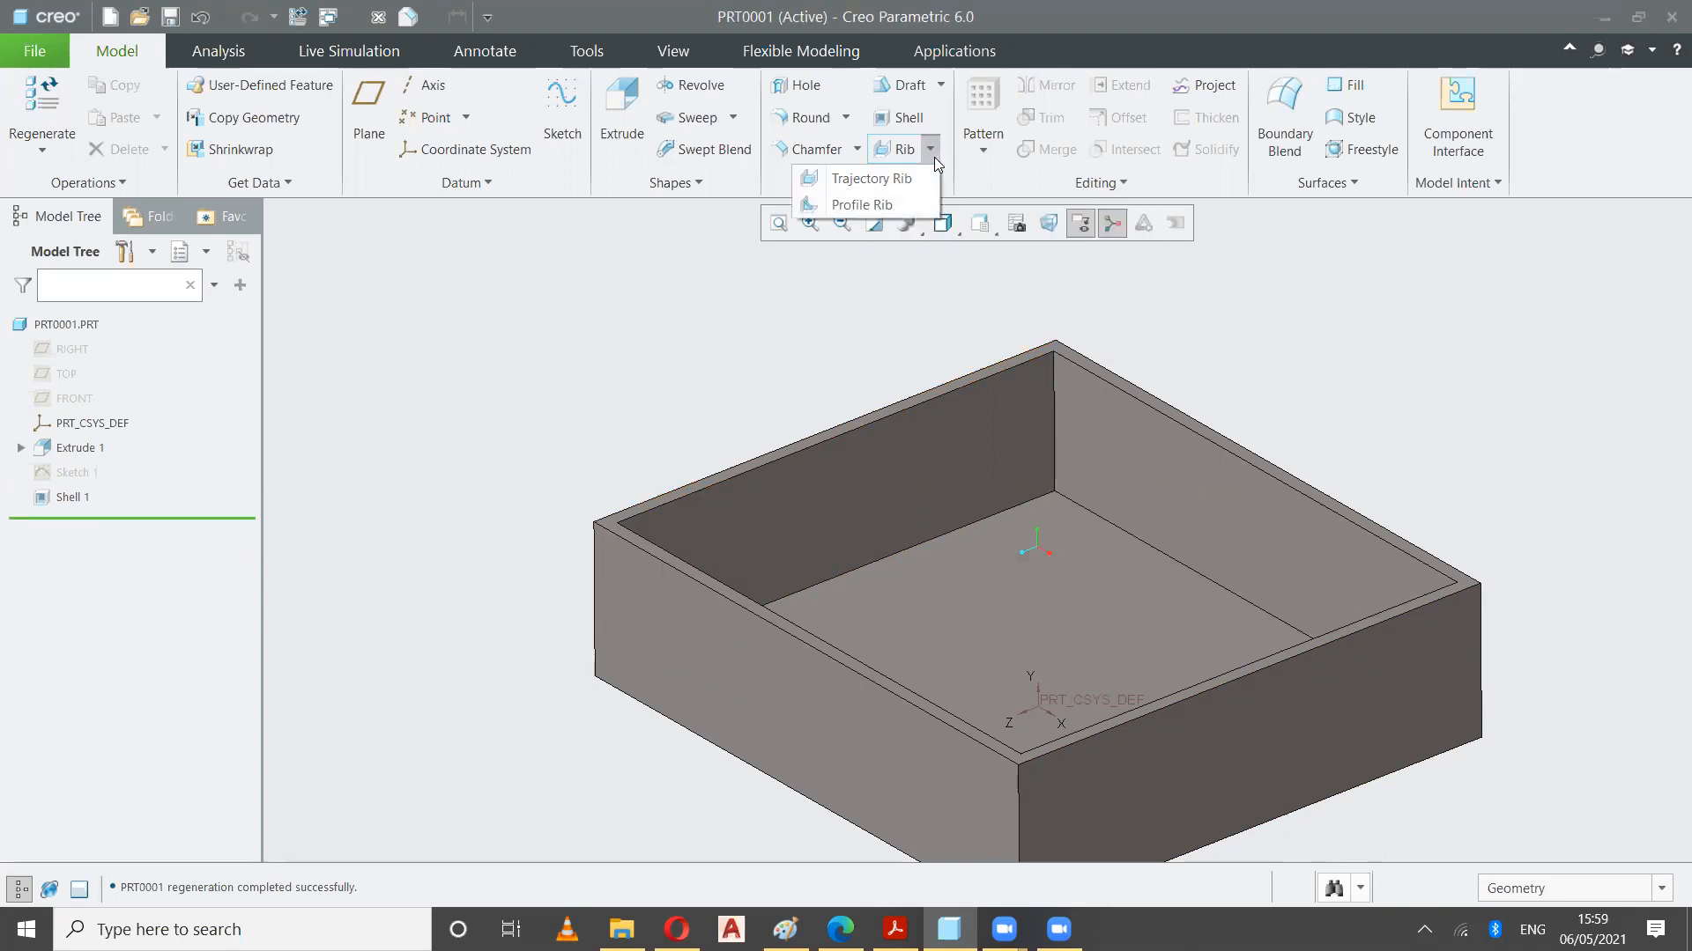
left_click(717, 301)
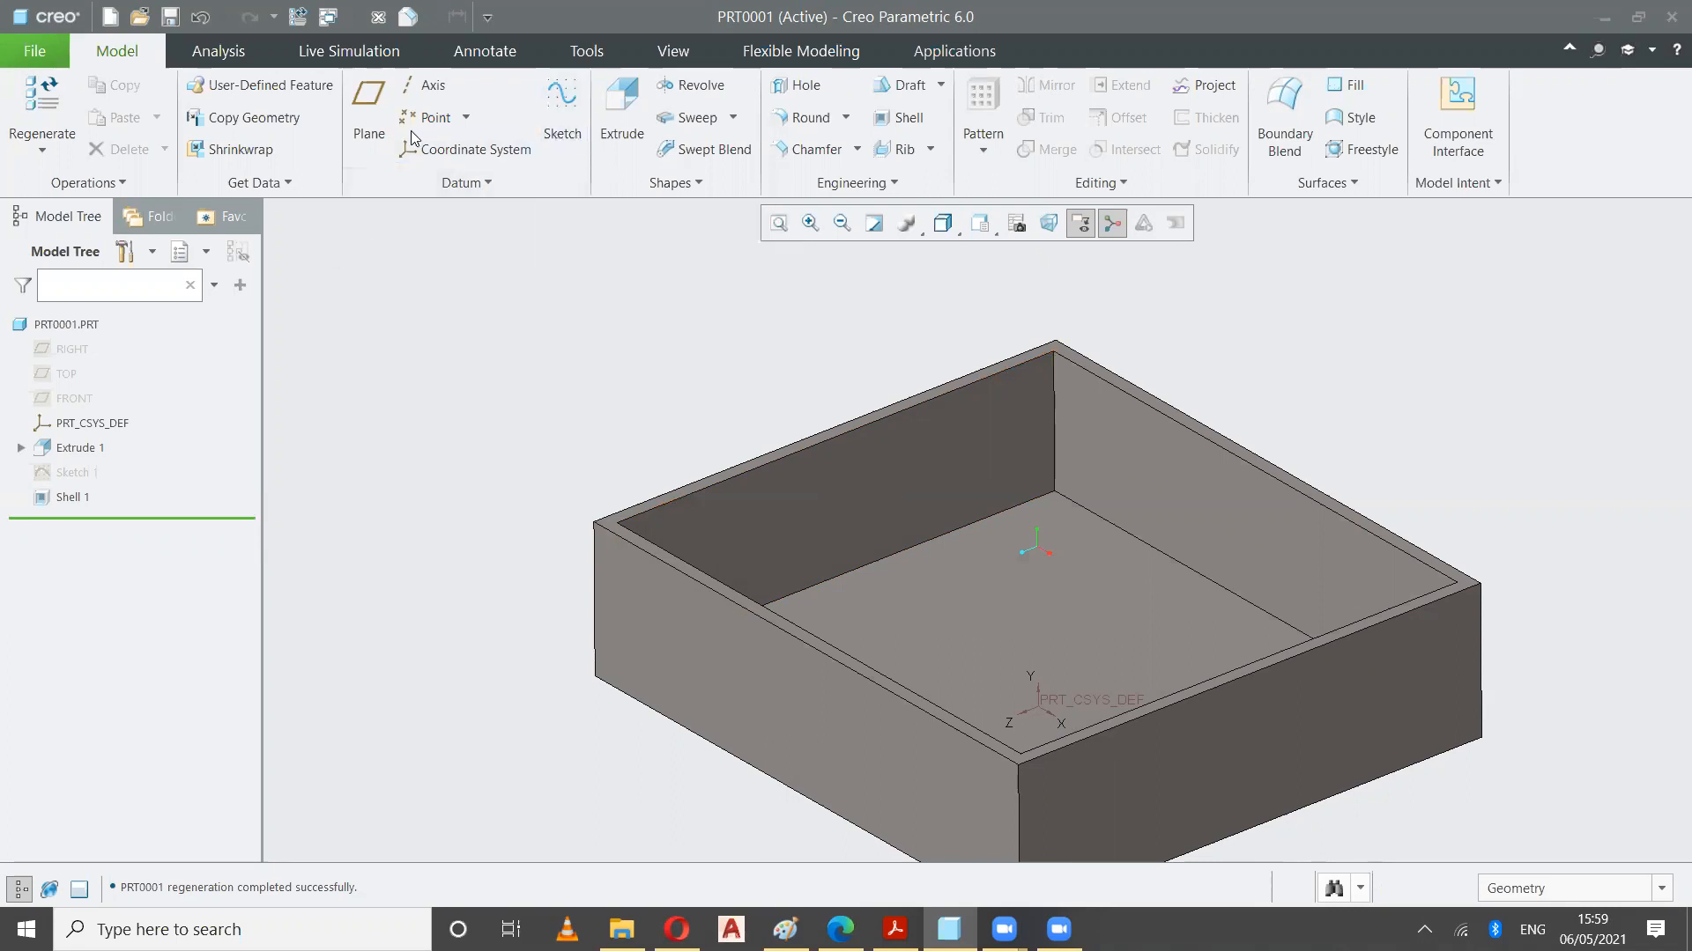
Create a datum plane offset upward from the box's inner floor, roughly at mid-height of the walls
left_click(365, 115)
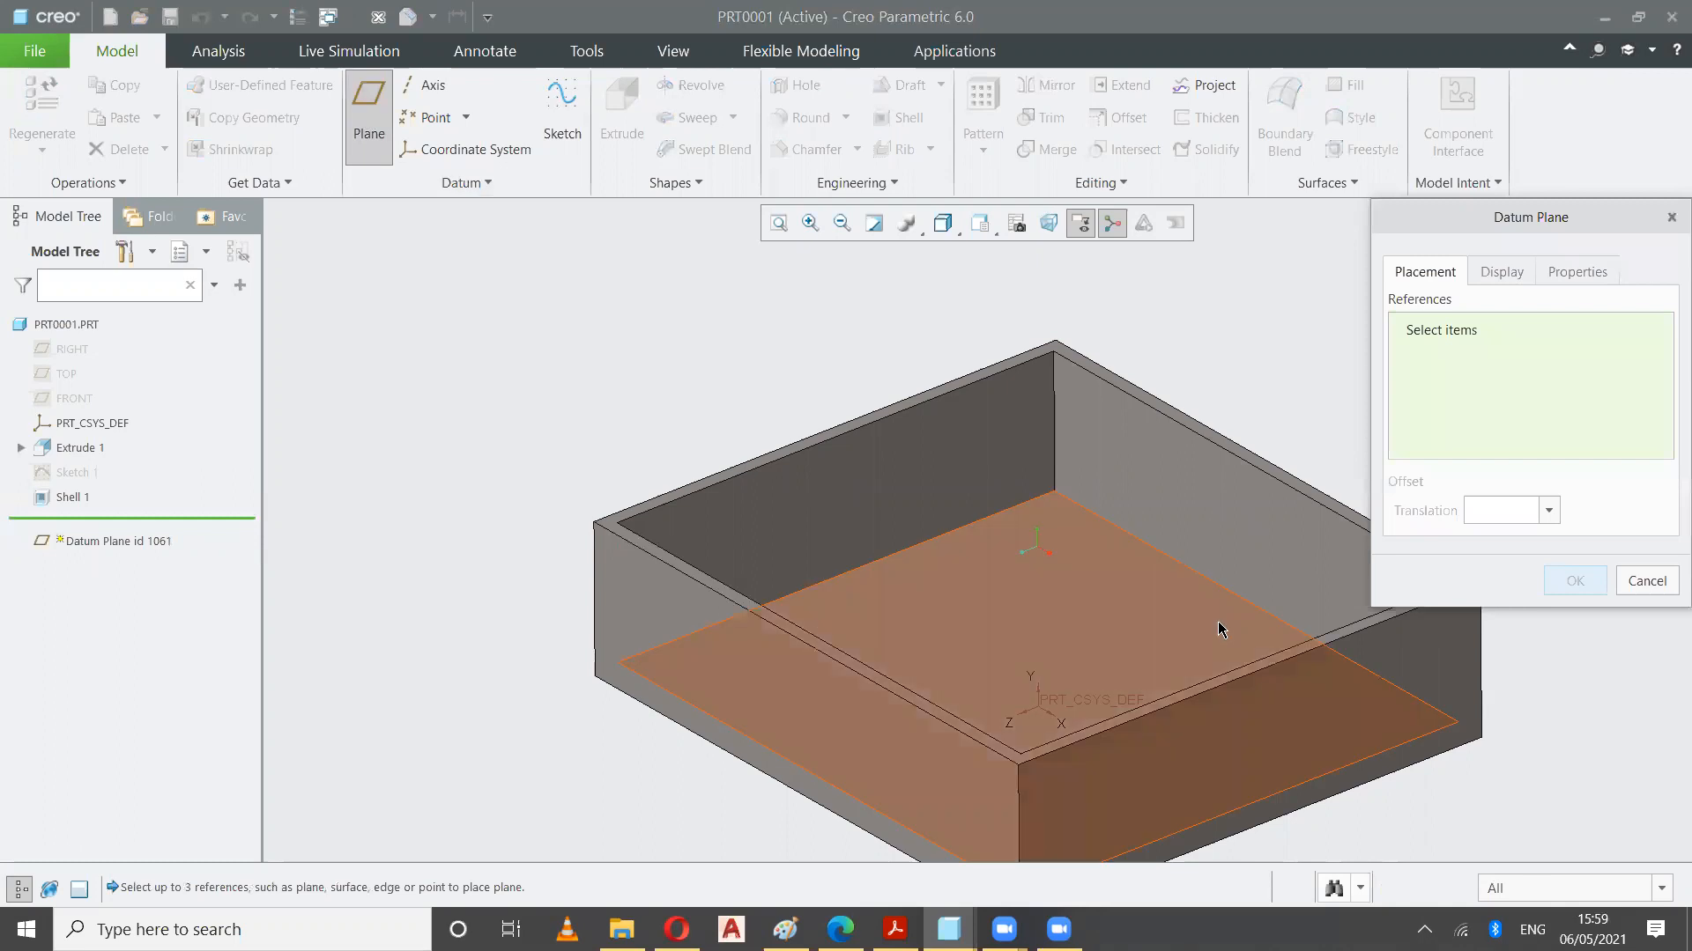
left_click(907, 623)
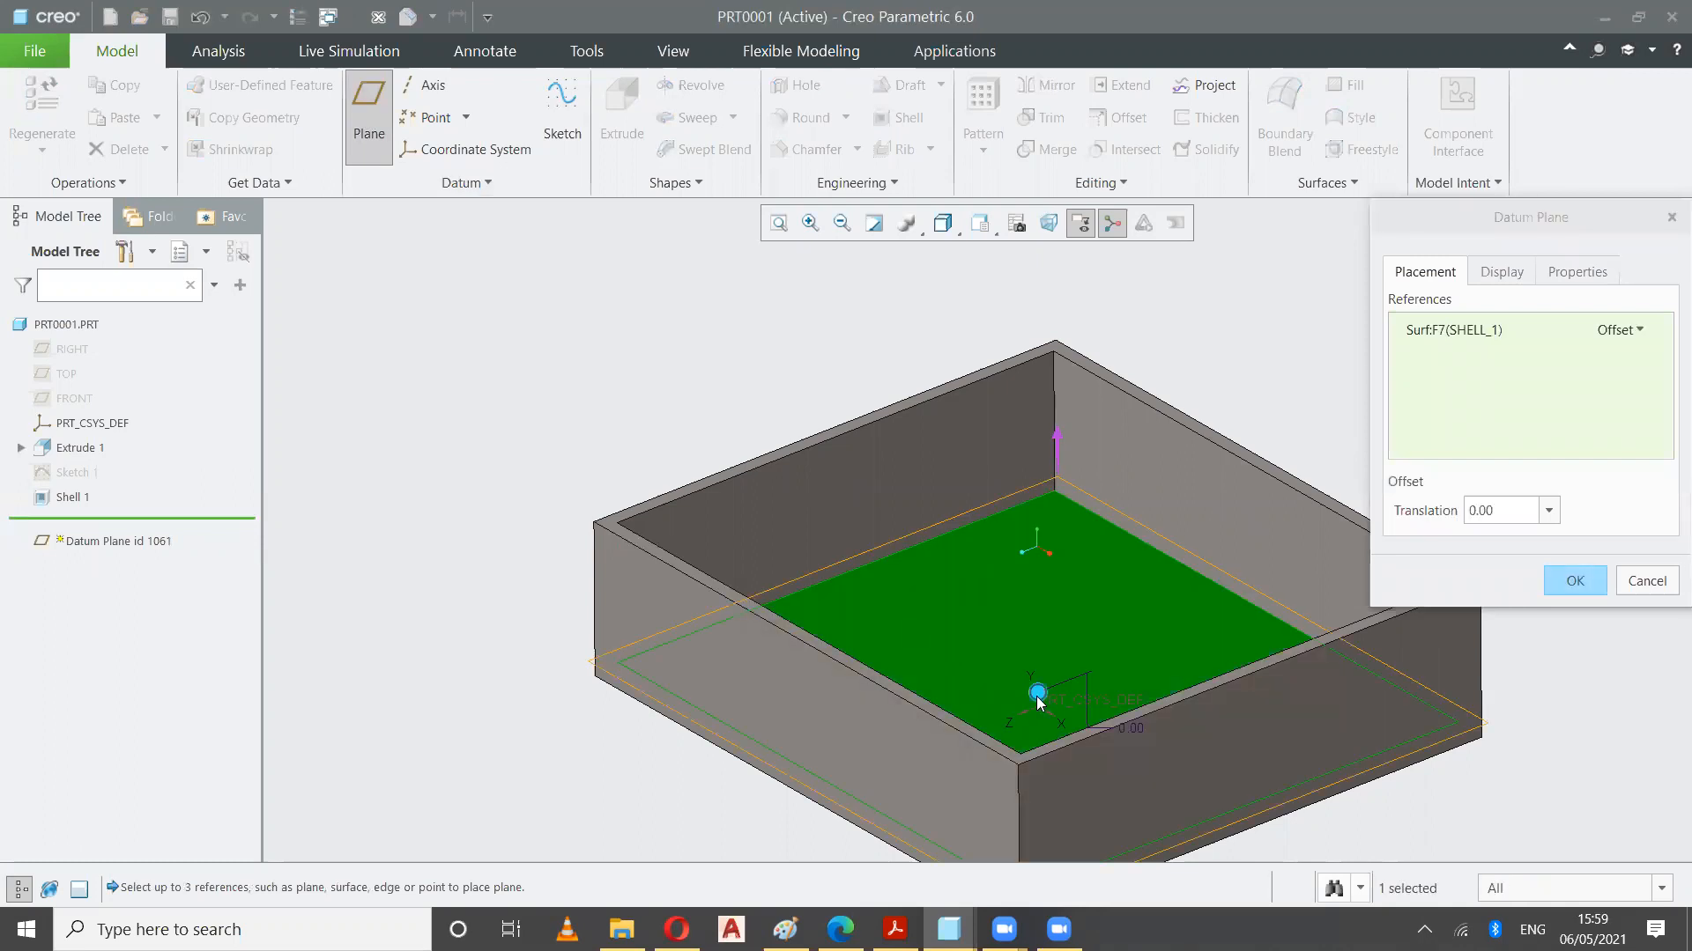
left_click_drag(1037, 692, 1035, 656)
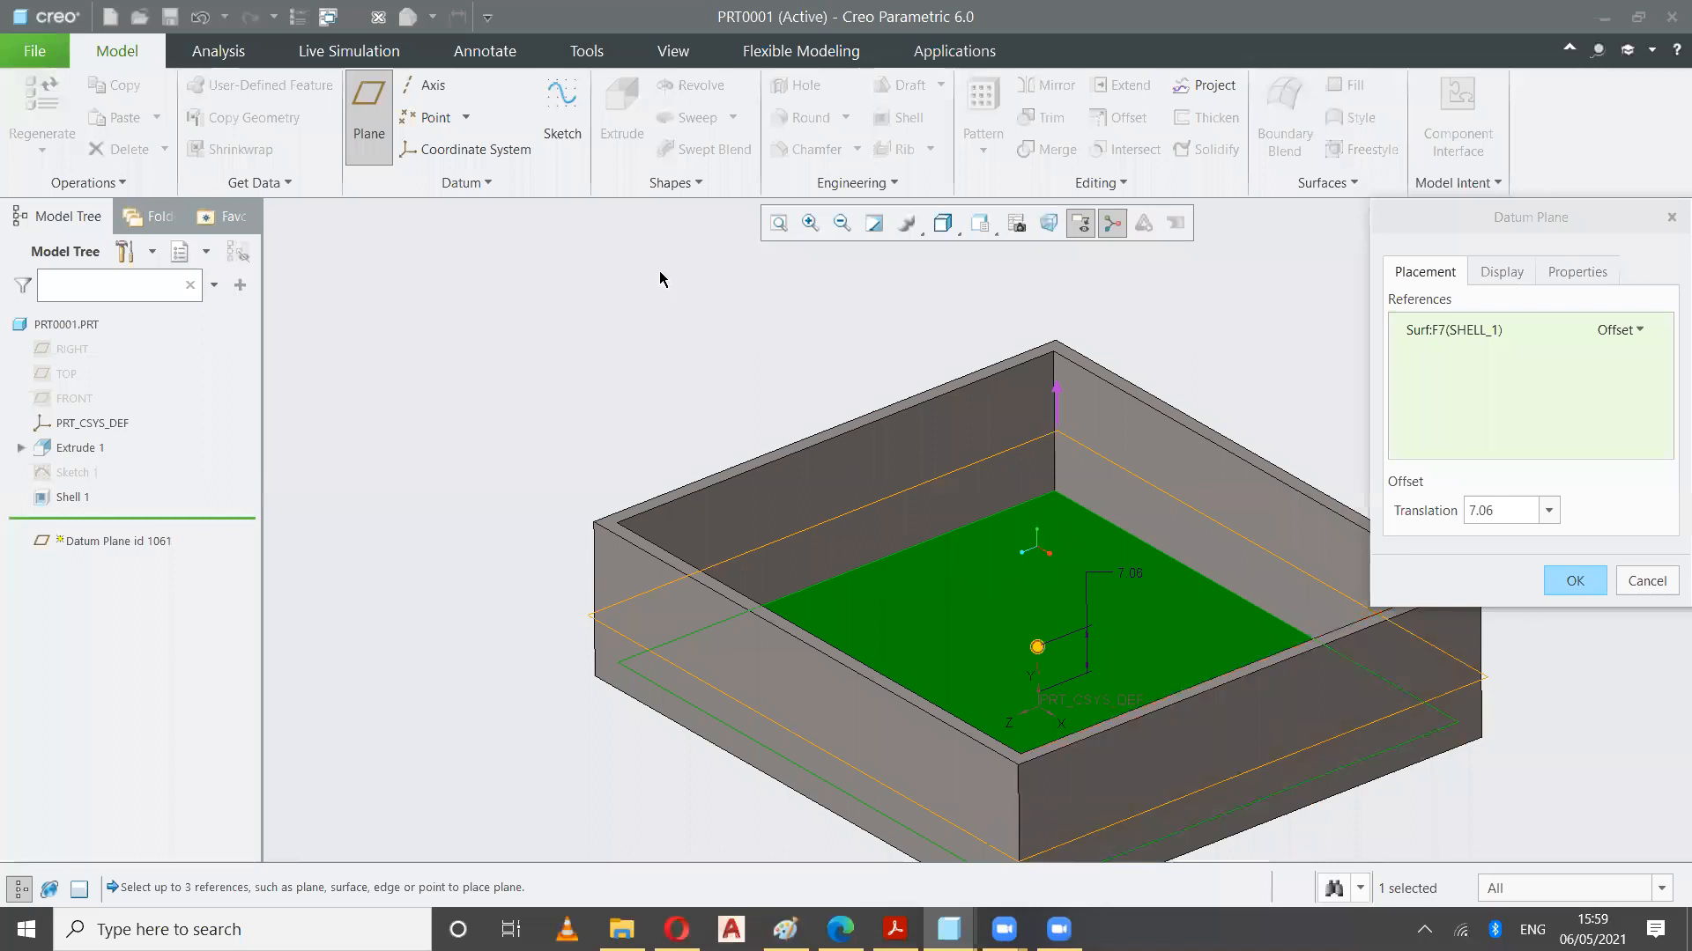
left_click(983, 226)
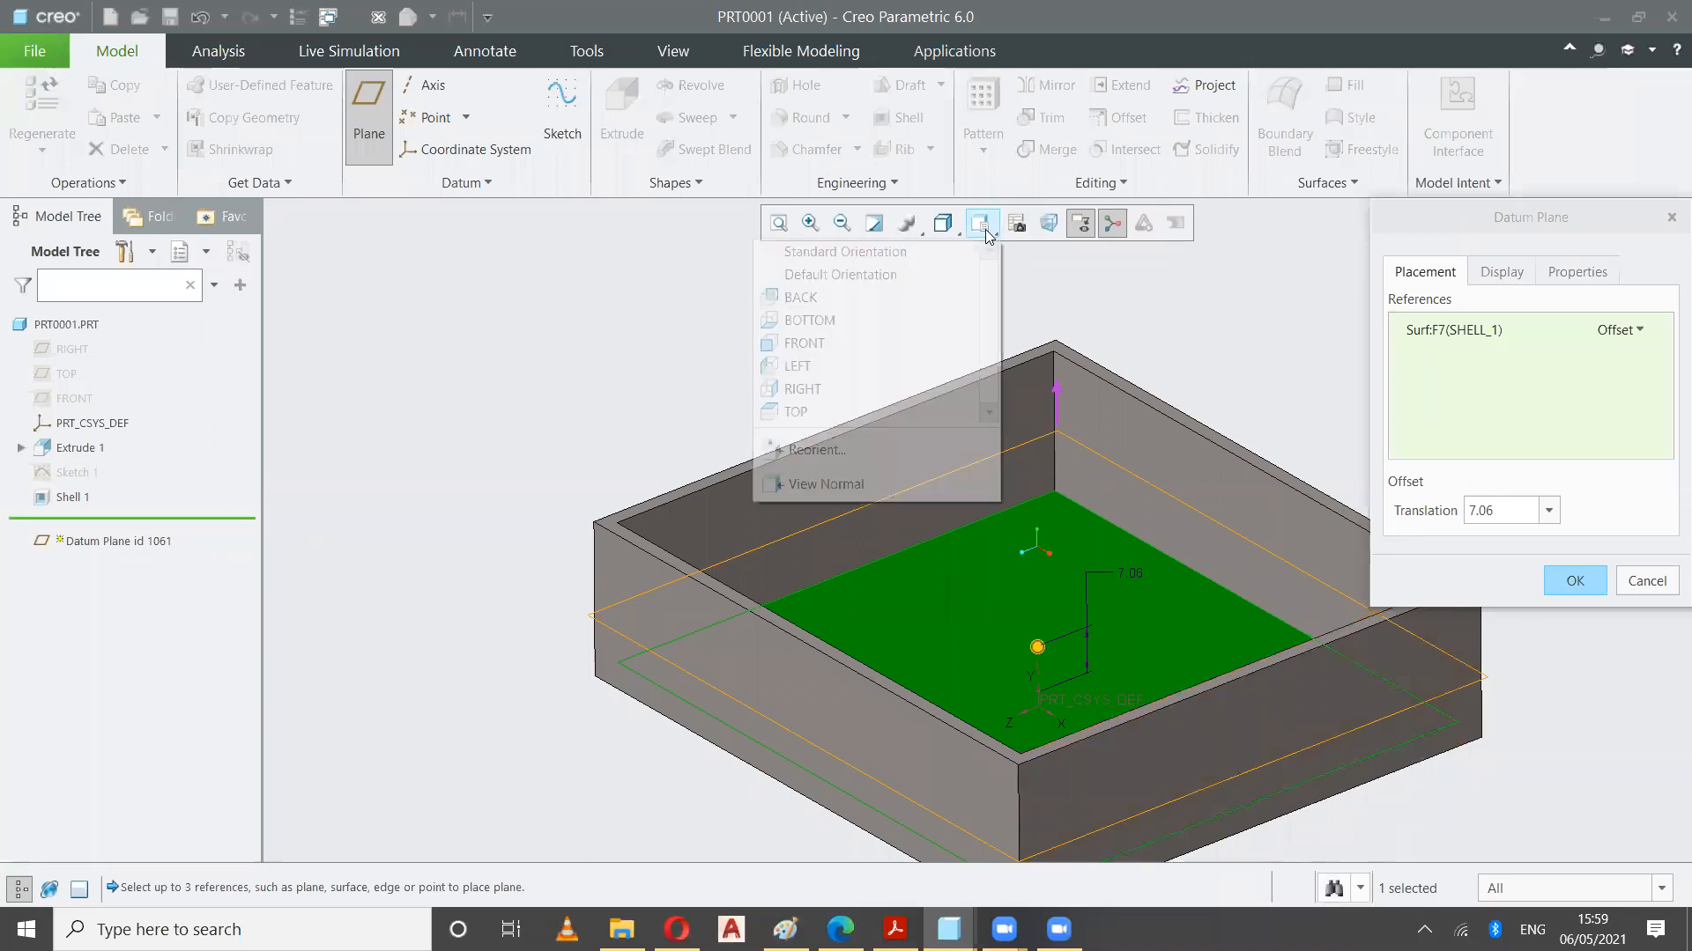
left_click(819, 344)
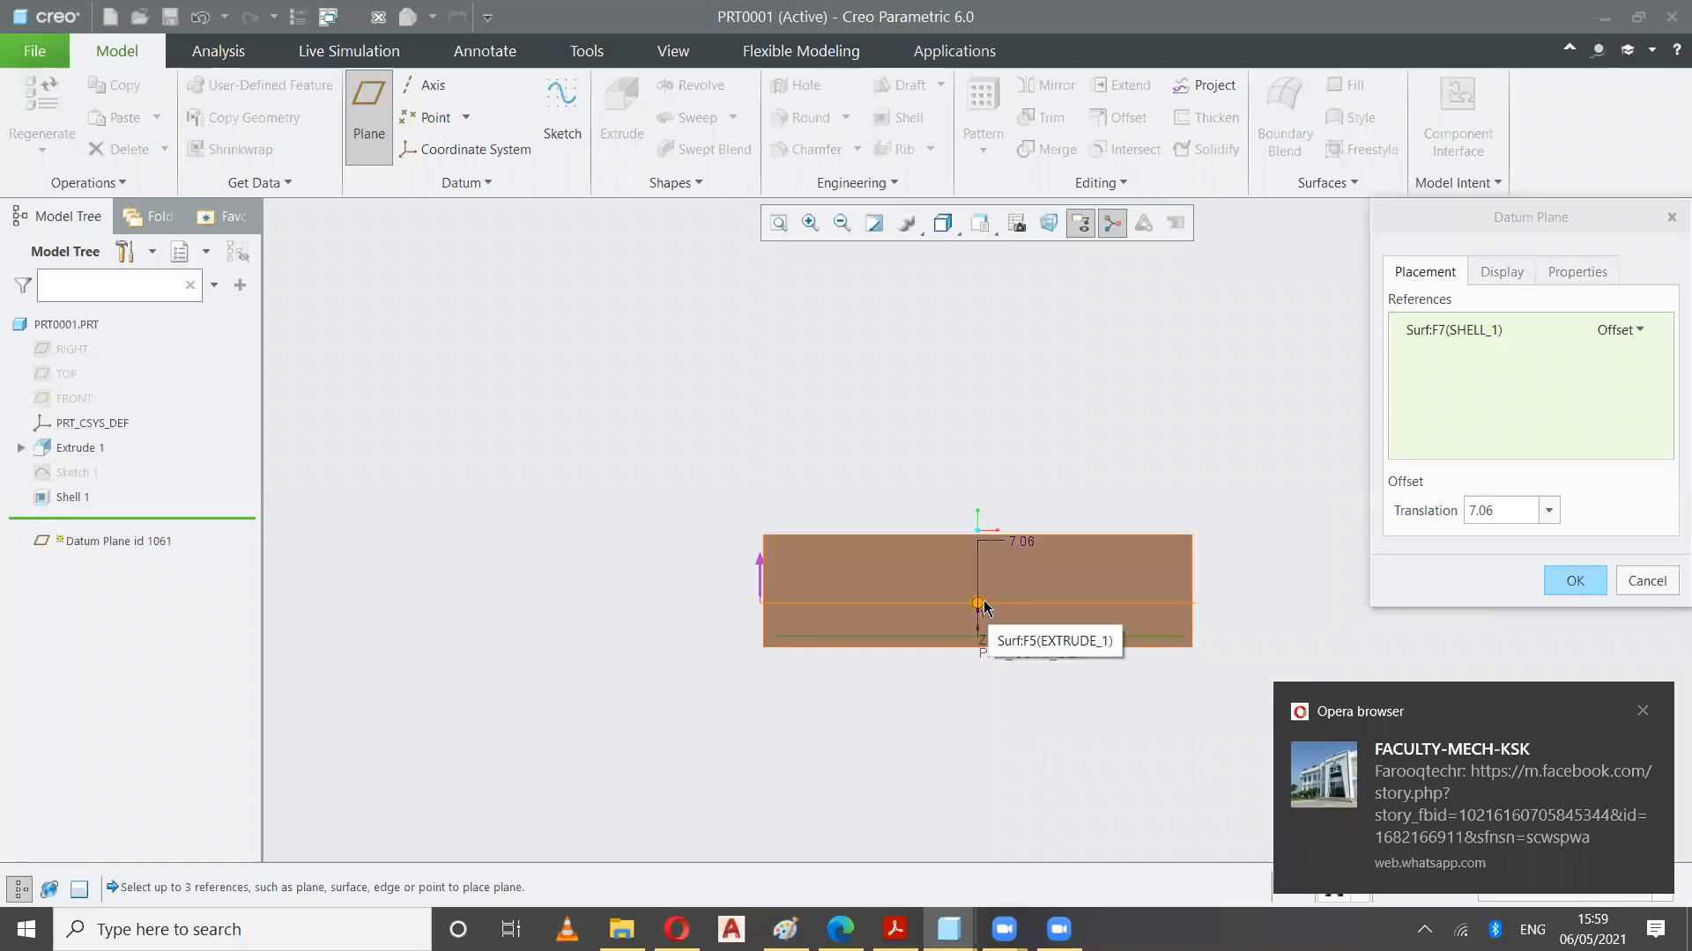
left_click_drag(980, 606, 978, 584)
left_click(1573, 579)
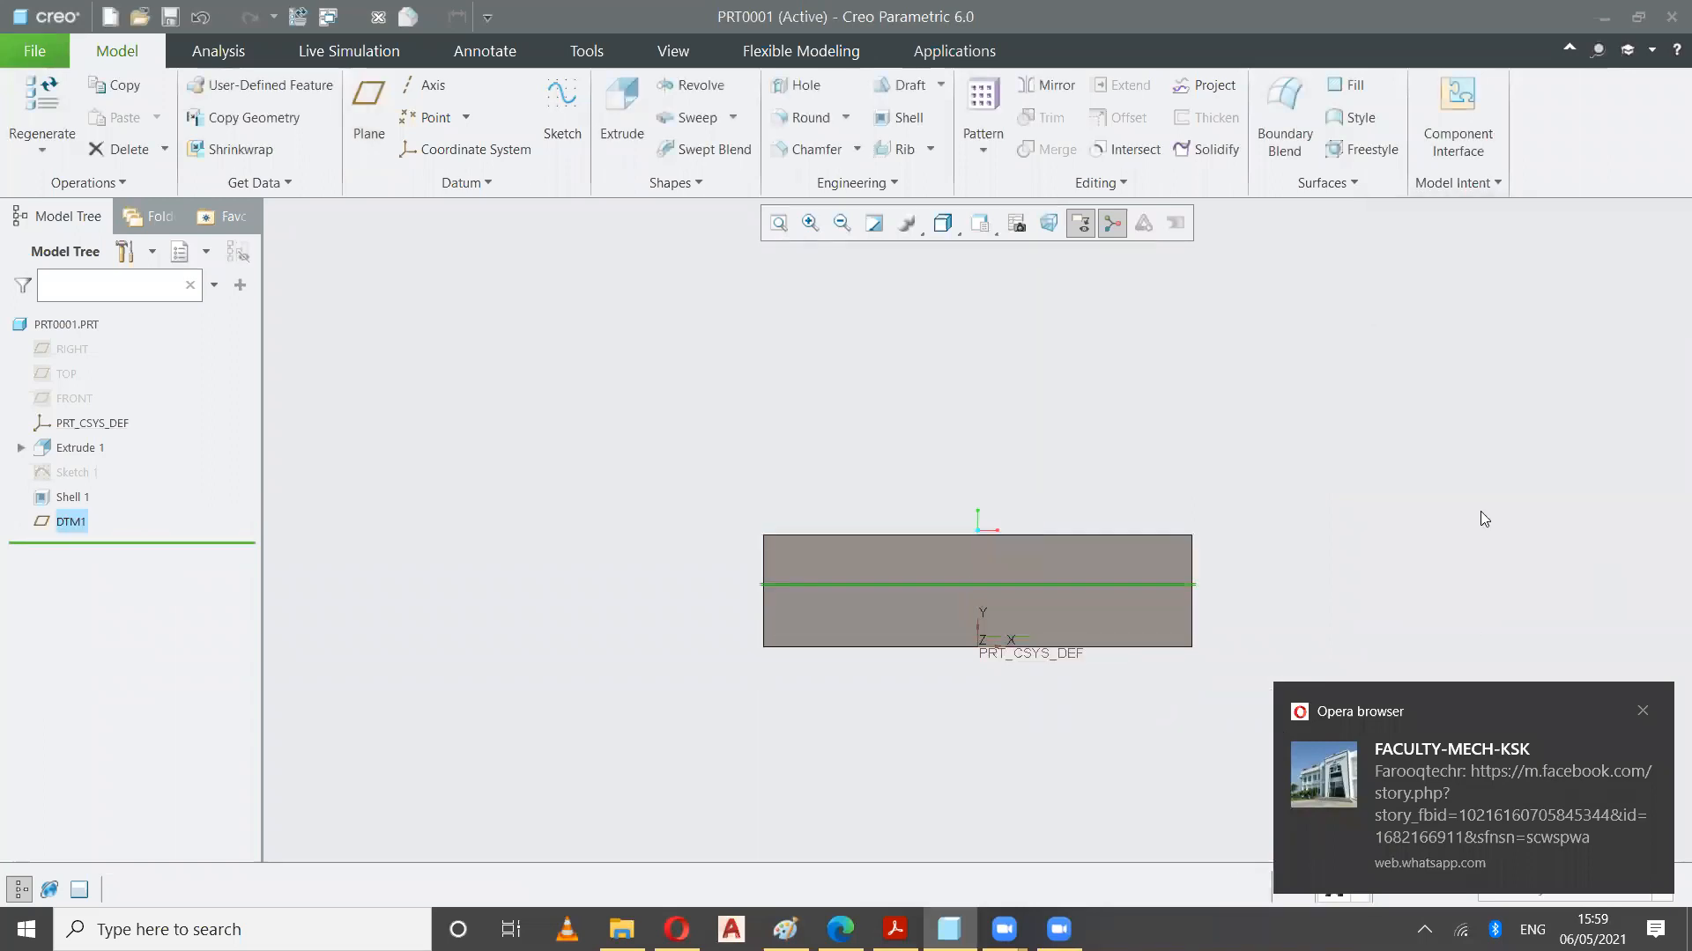
left_click(1286, 398)
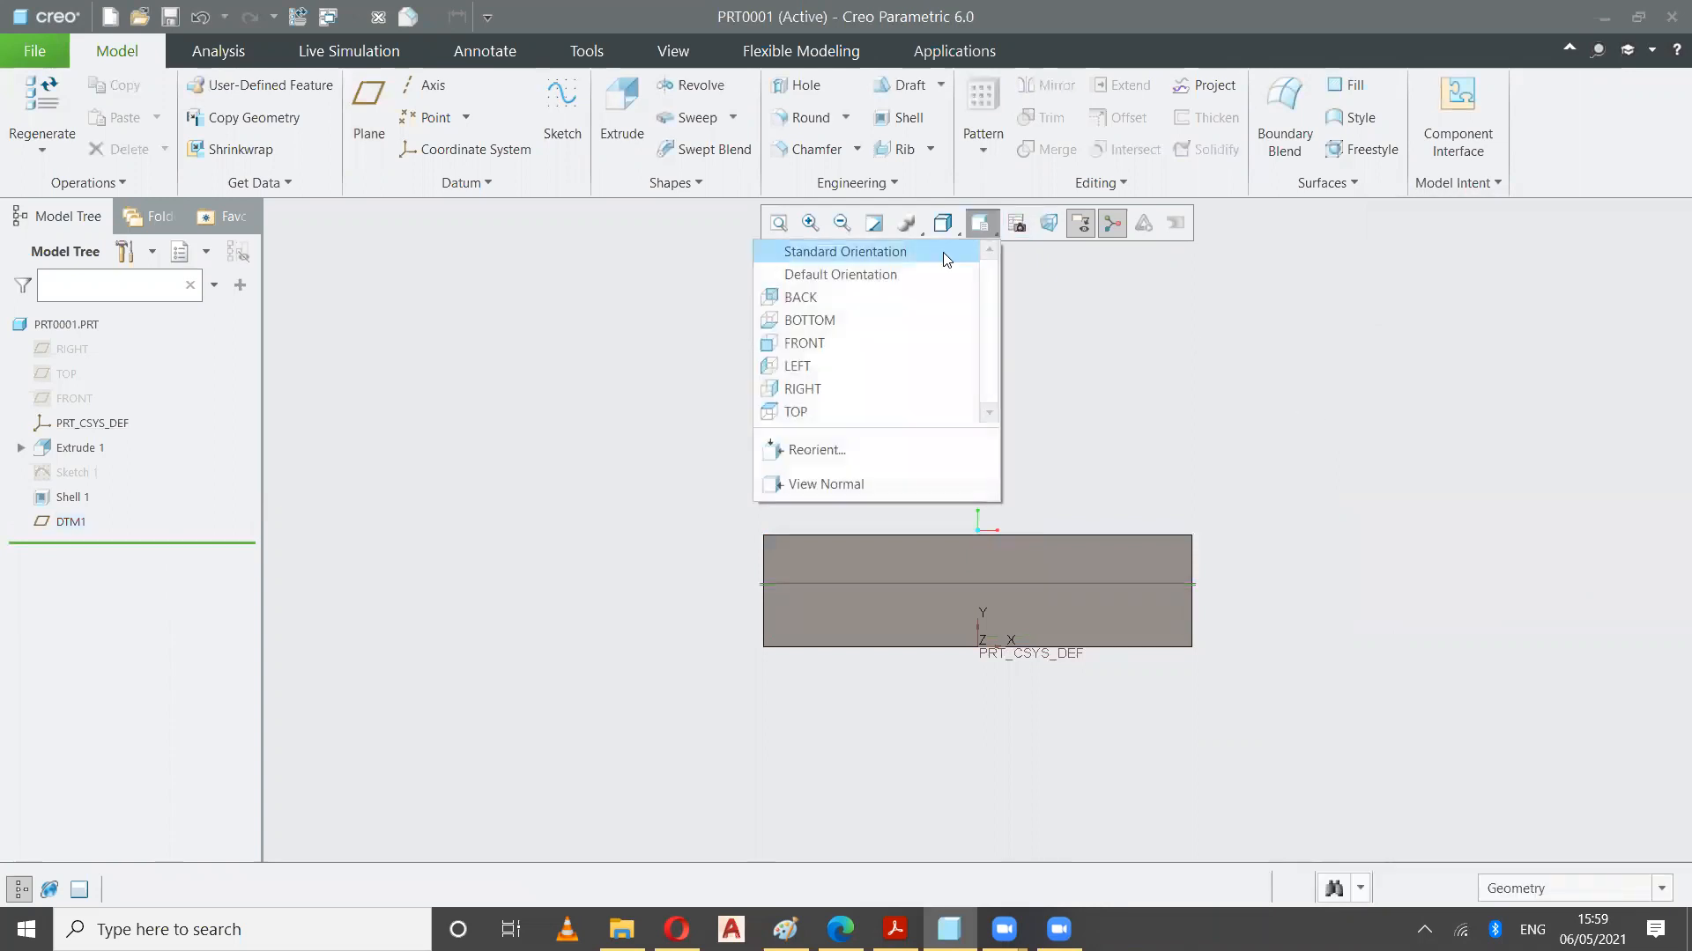
Start a profile rib and open its internal sketch on plane DTM1, with RIGHT as the right-facing reference, viewed flat in 2D
left_click(943, 252)
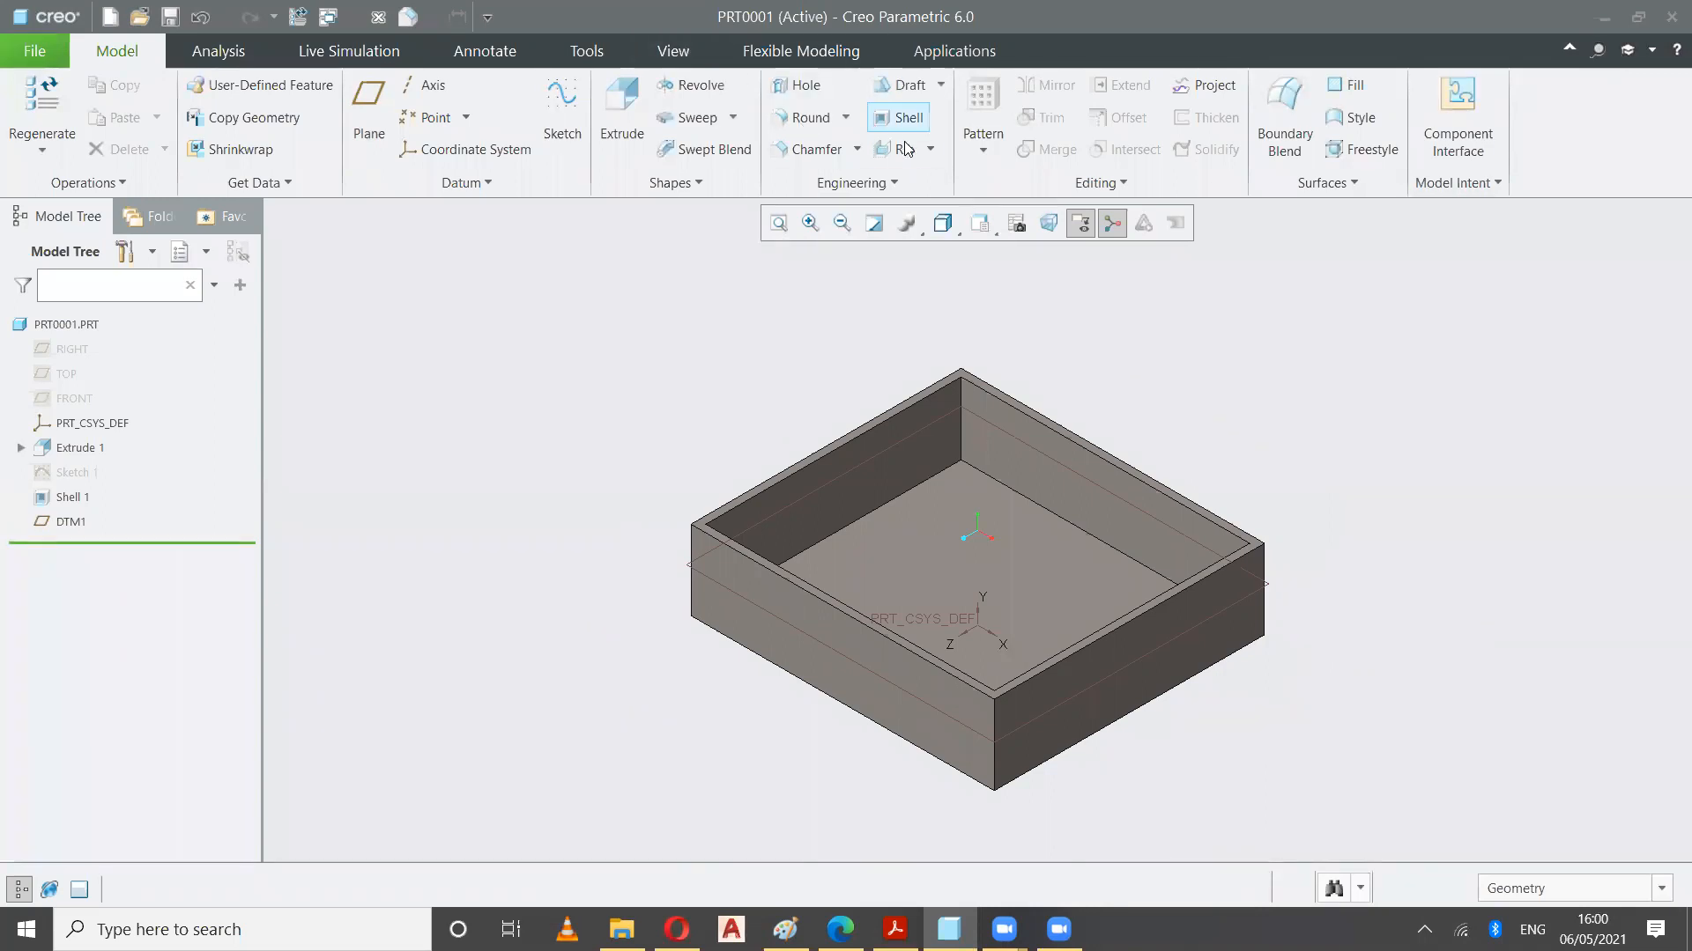
left_click(932, 152)
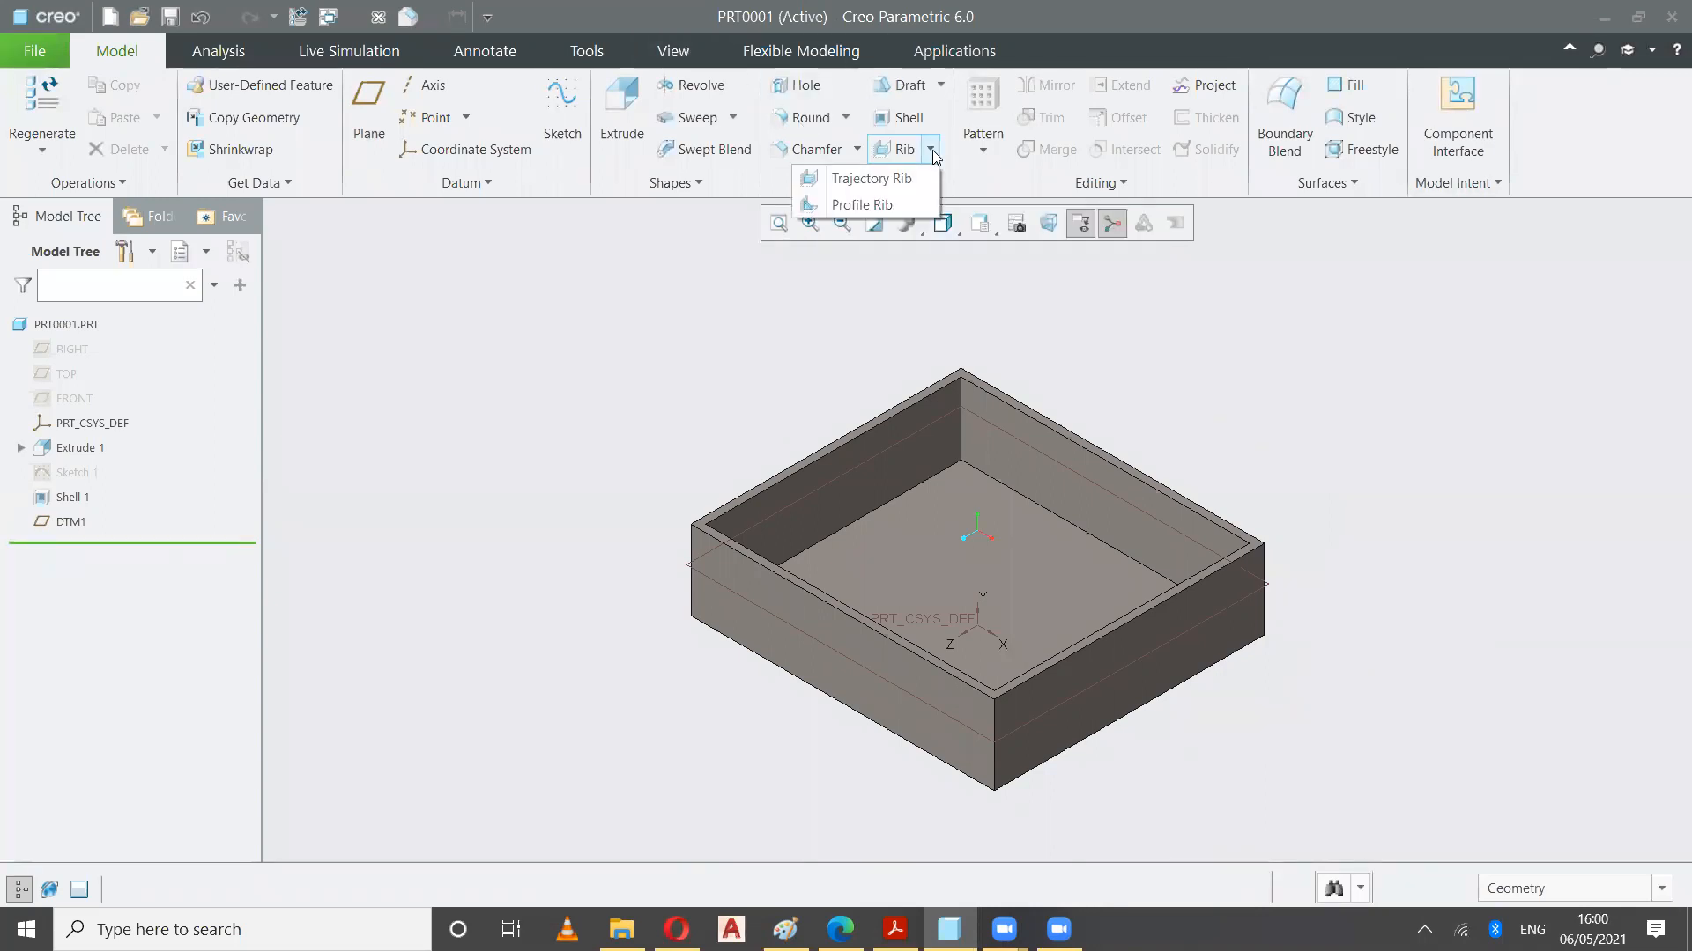
left_click(859, 206)
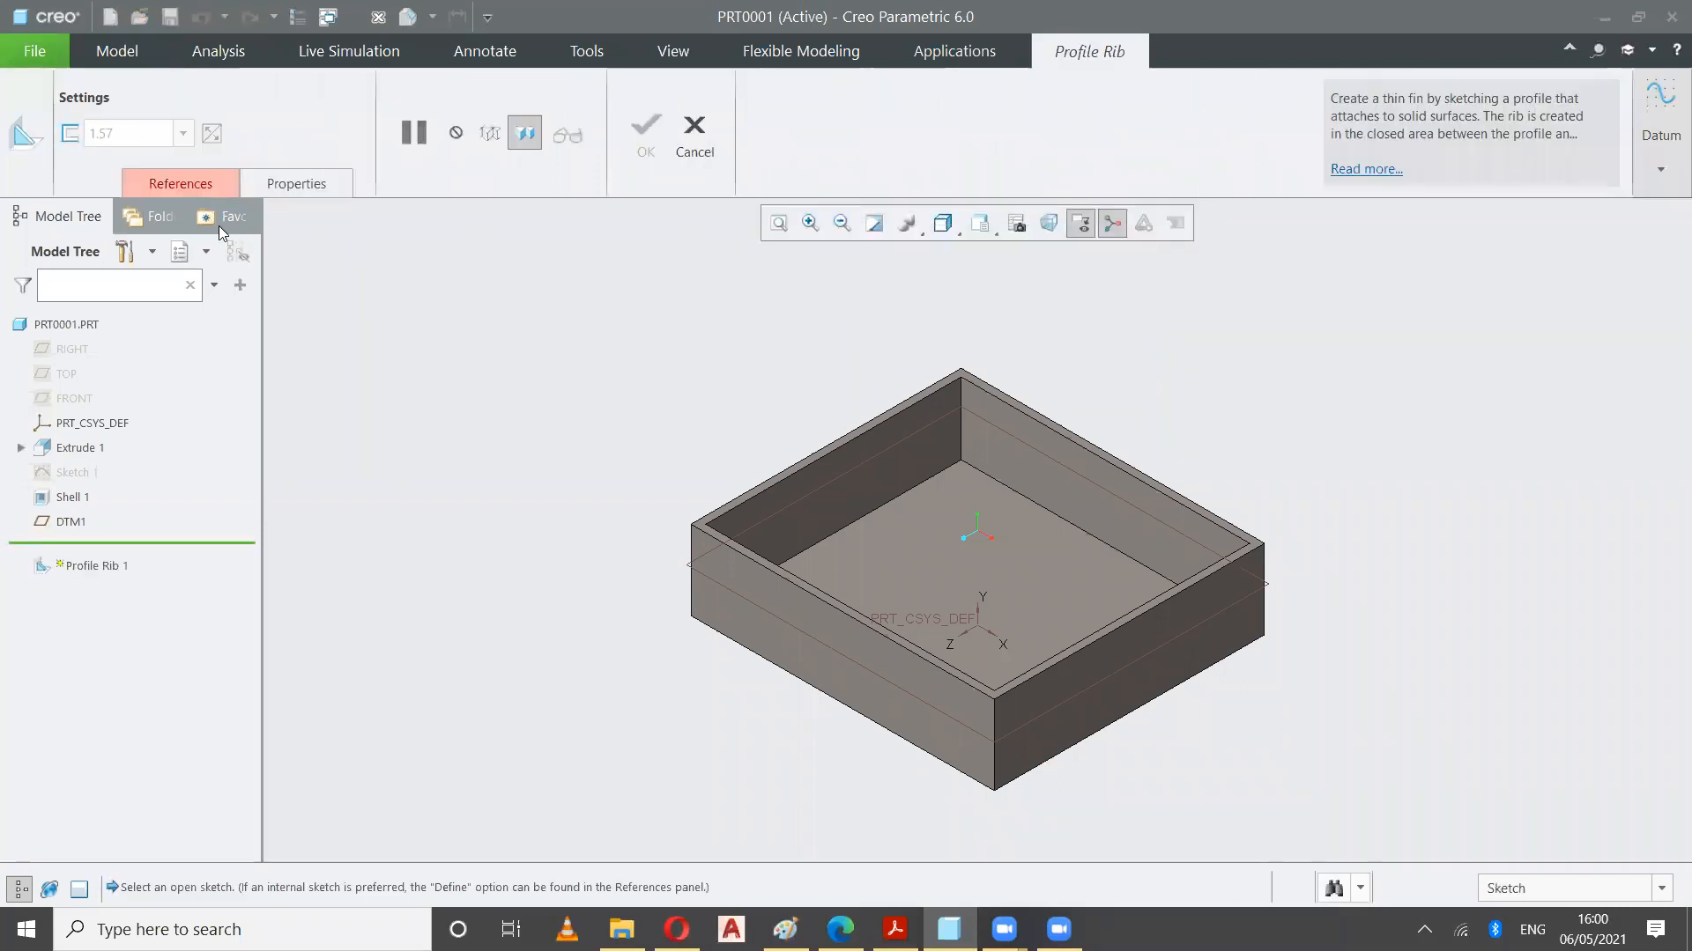
left_click(197, 187)
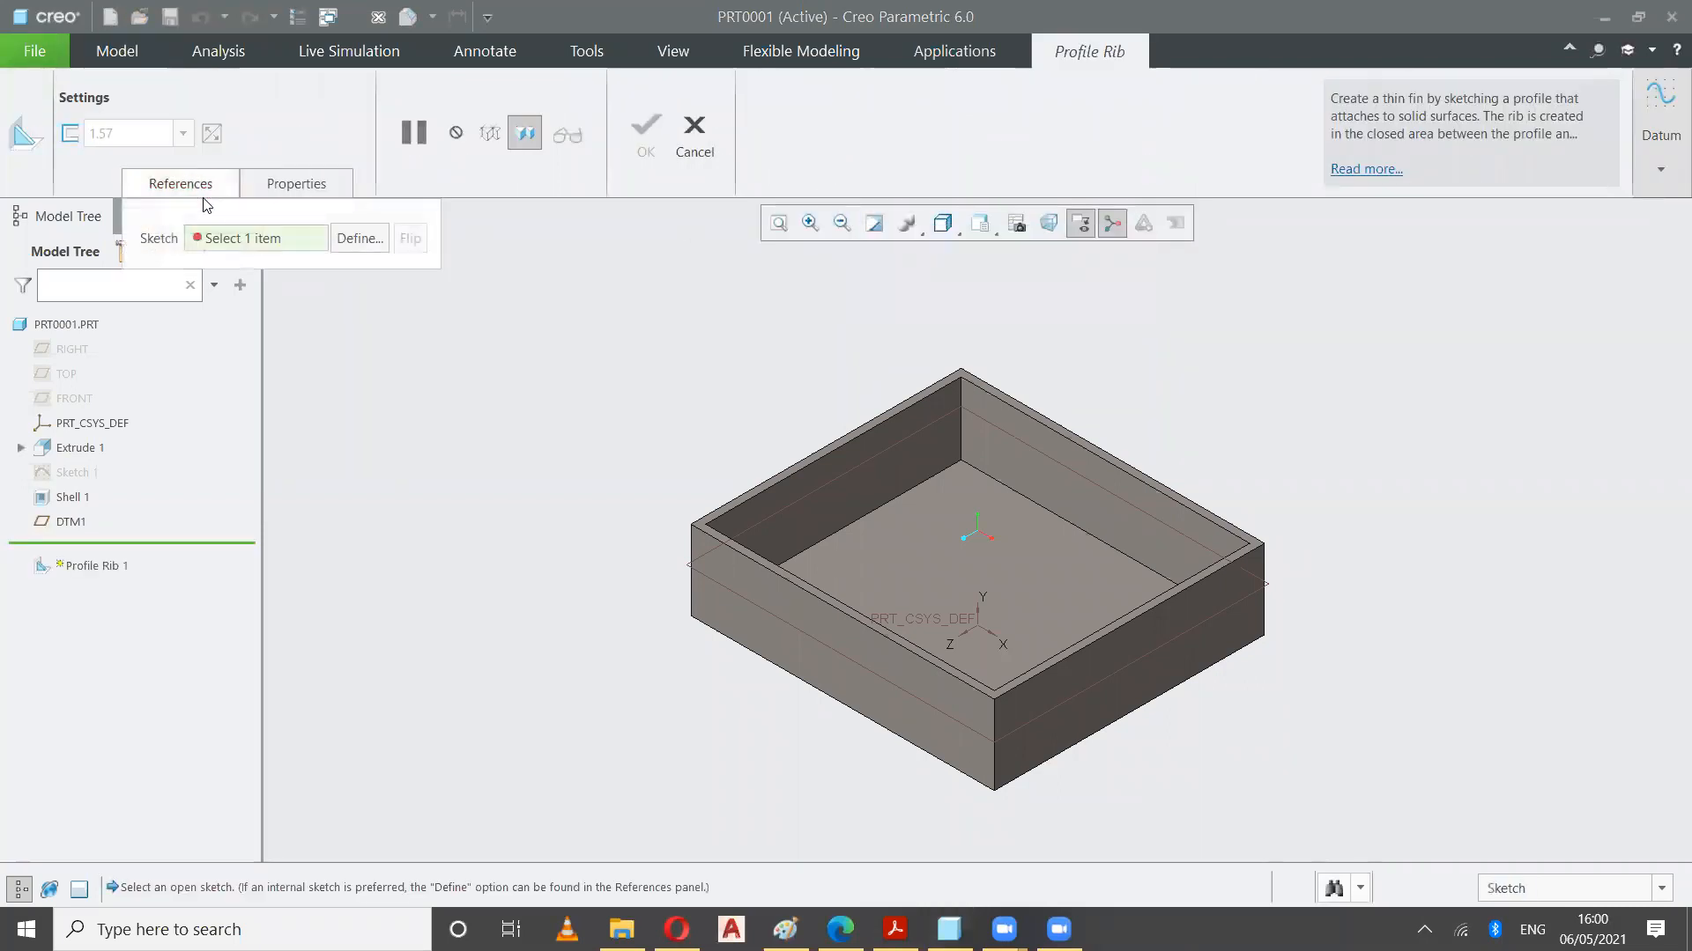
left_click(343, 239)
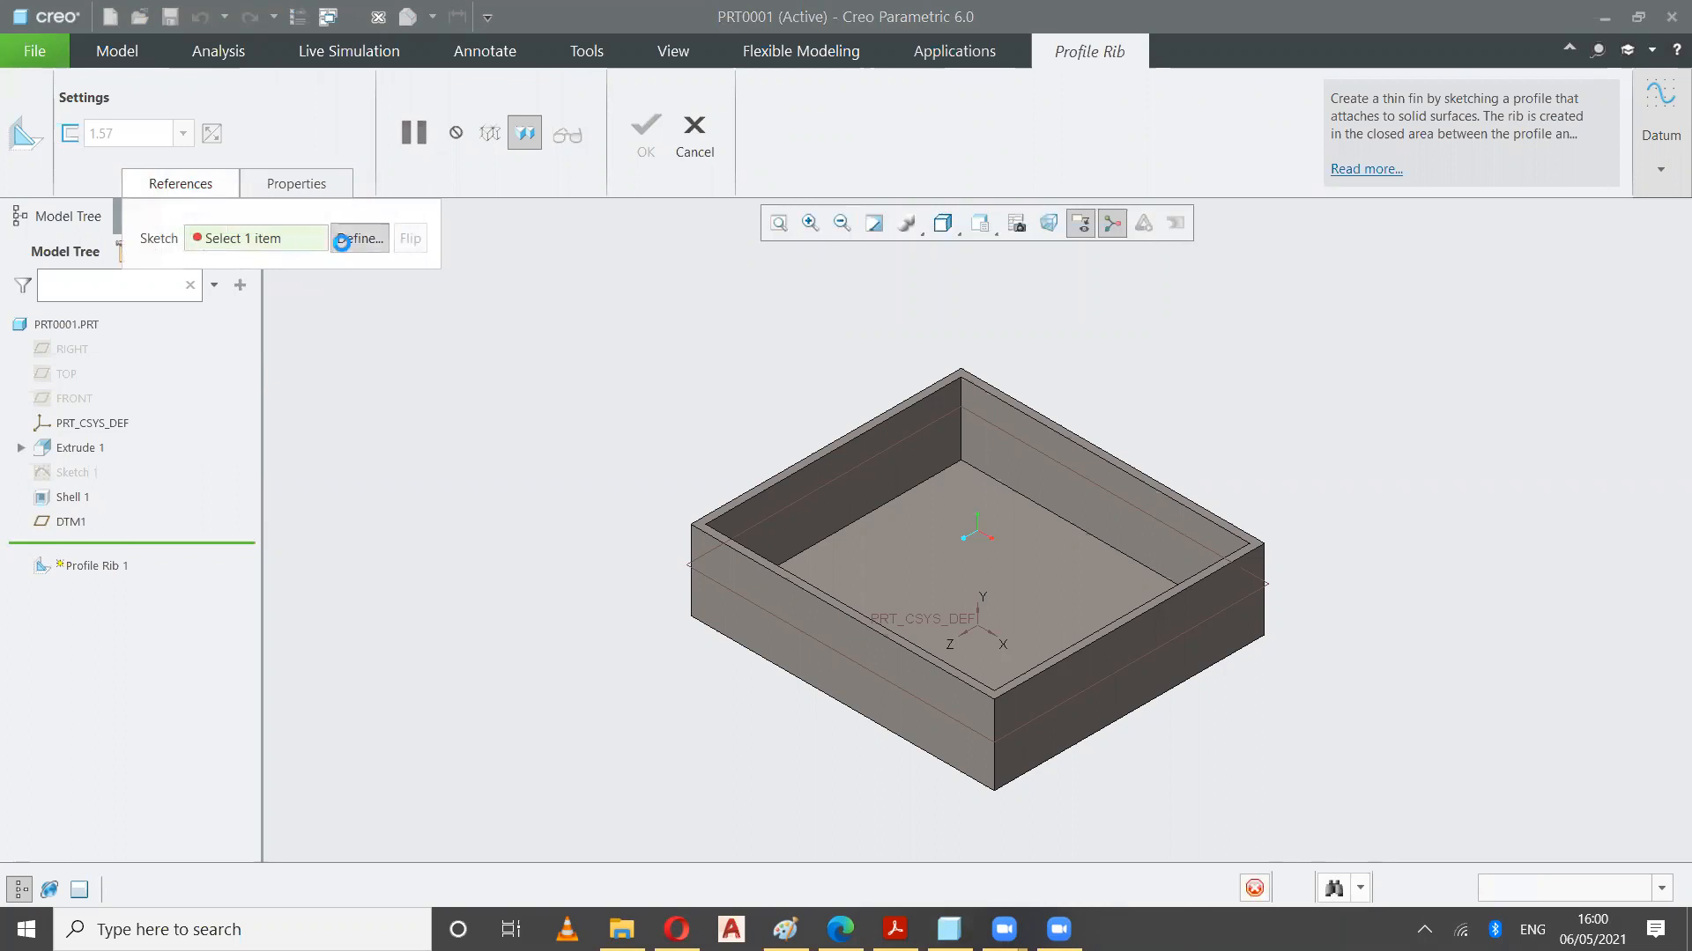
left_click(71, 522)
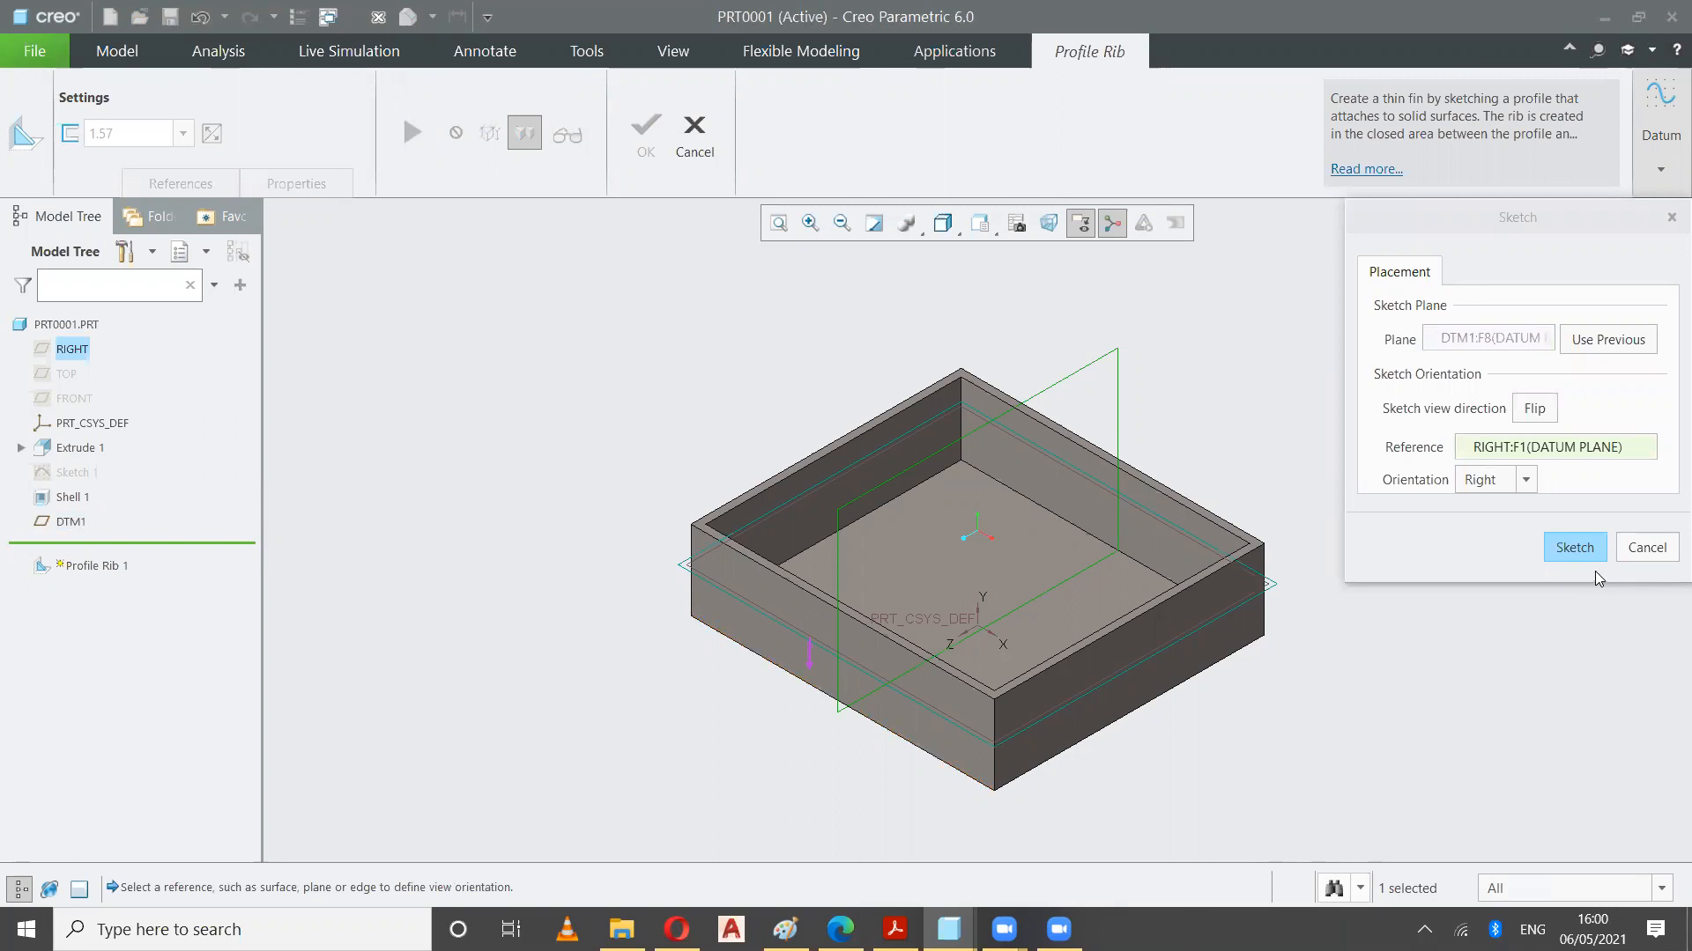
left_click(1579, 554)
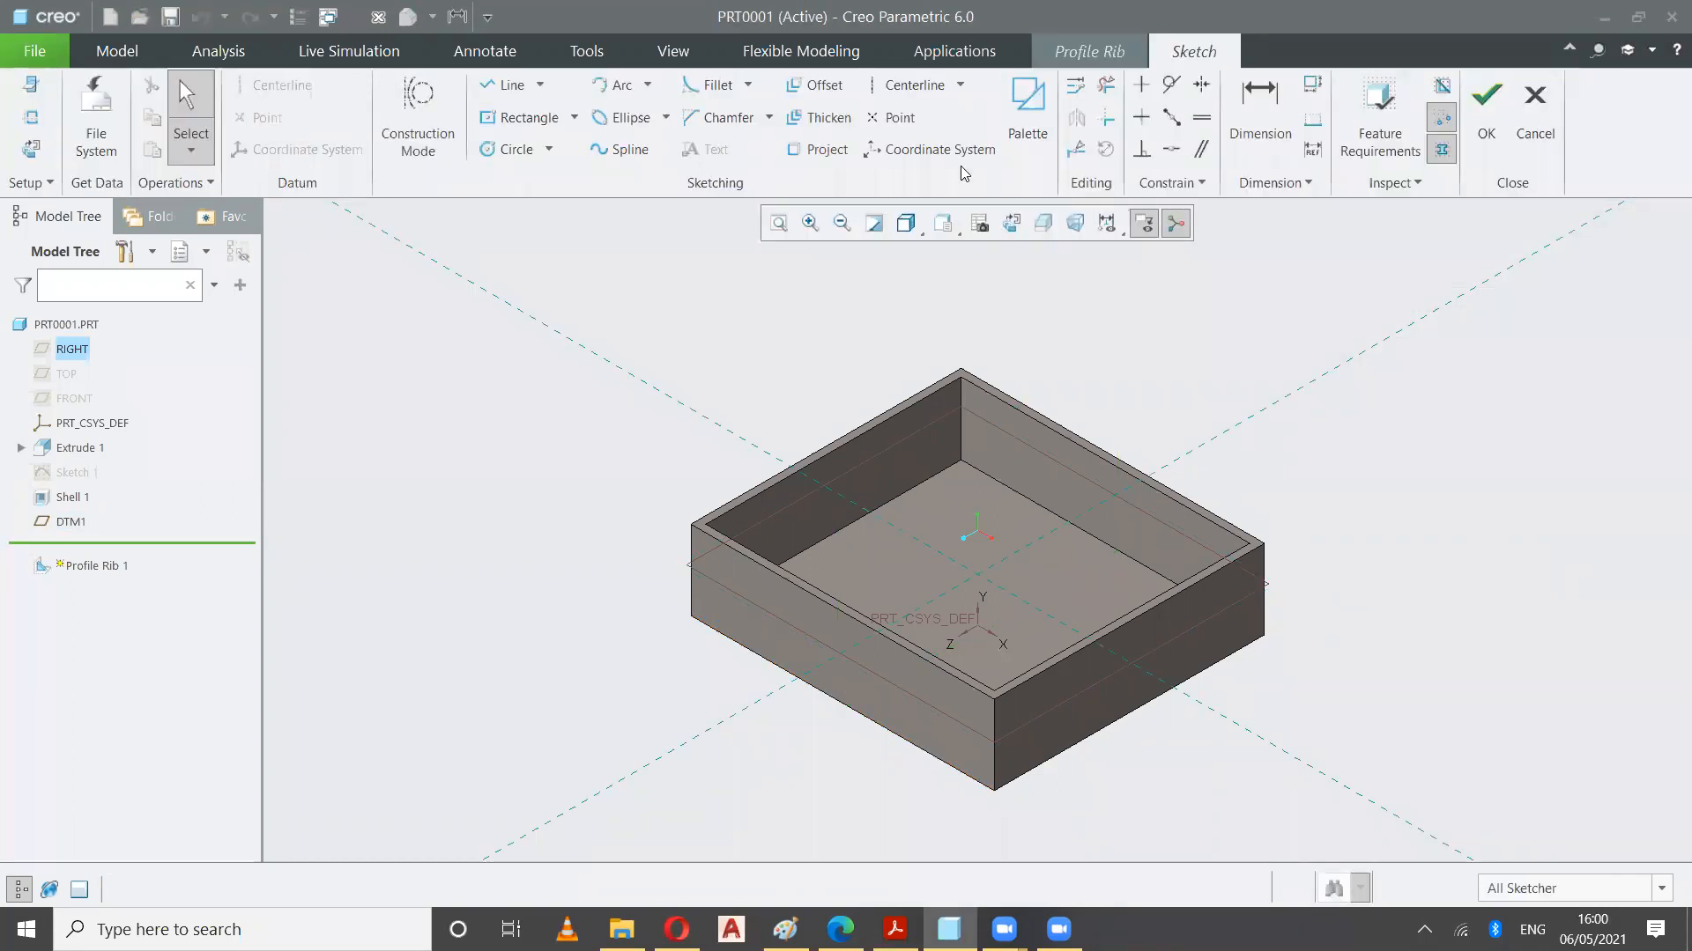
left_click(1013, 225)
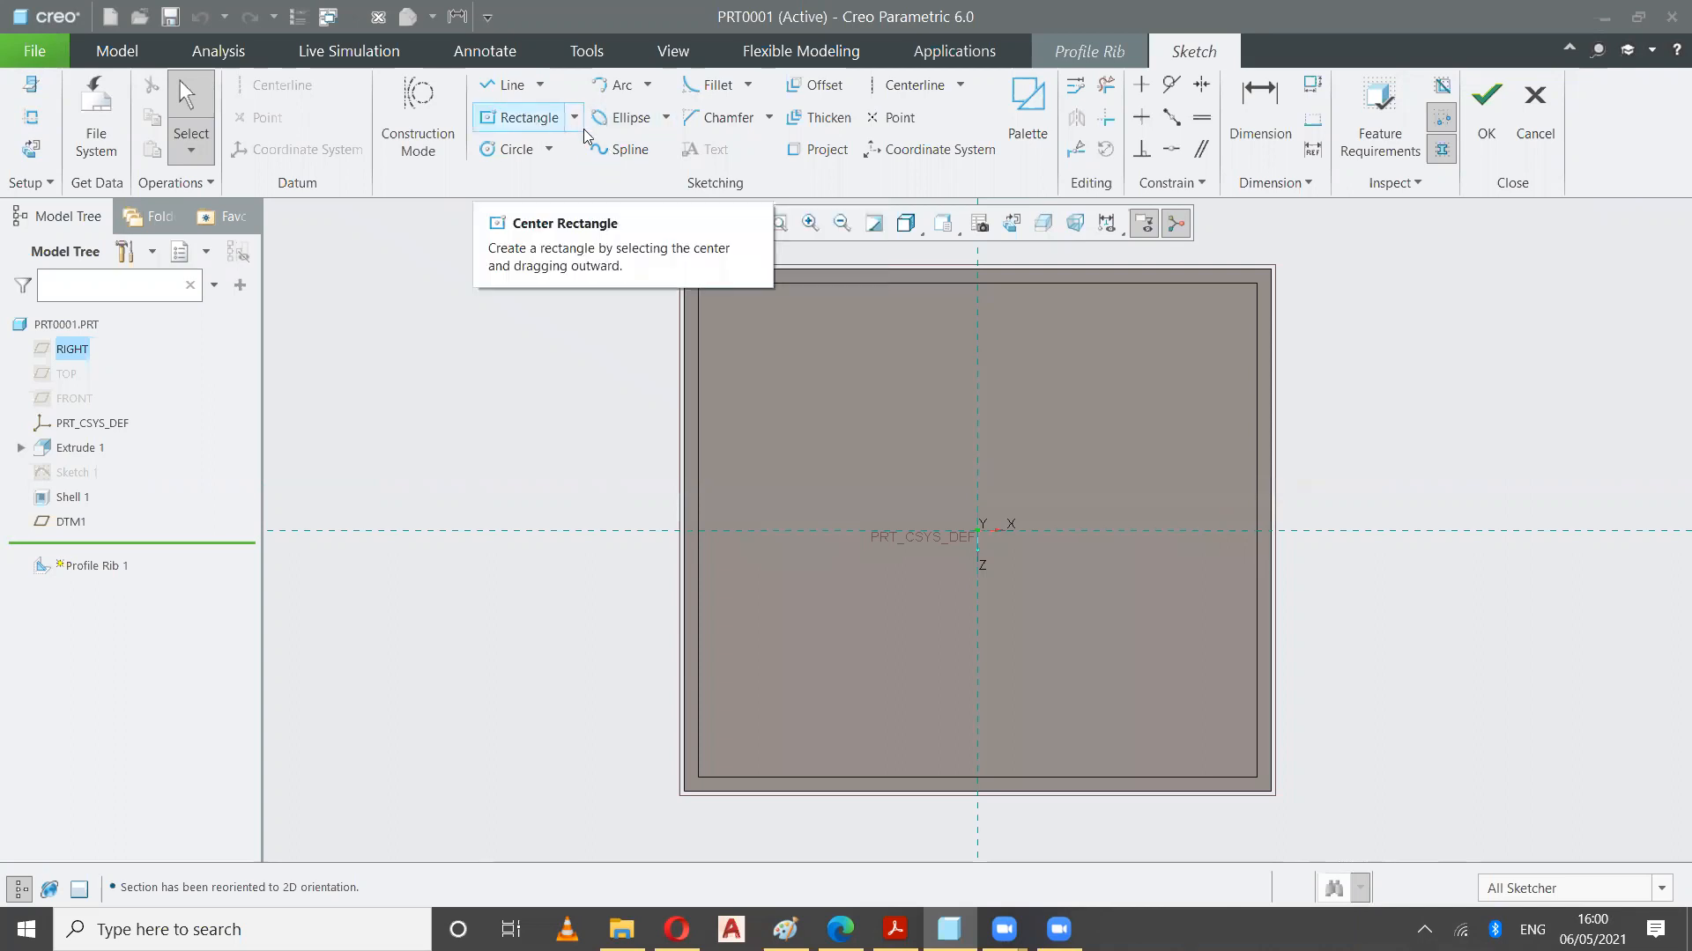
Sketch an open arched spline through four points, with both ends just inside the box's front inner wall
left_click(613, 152)
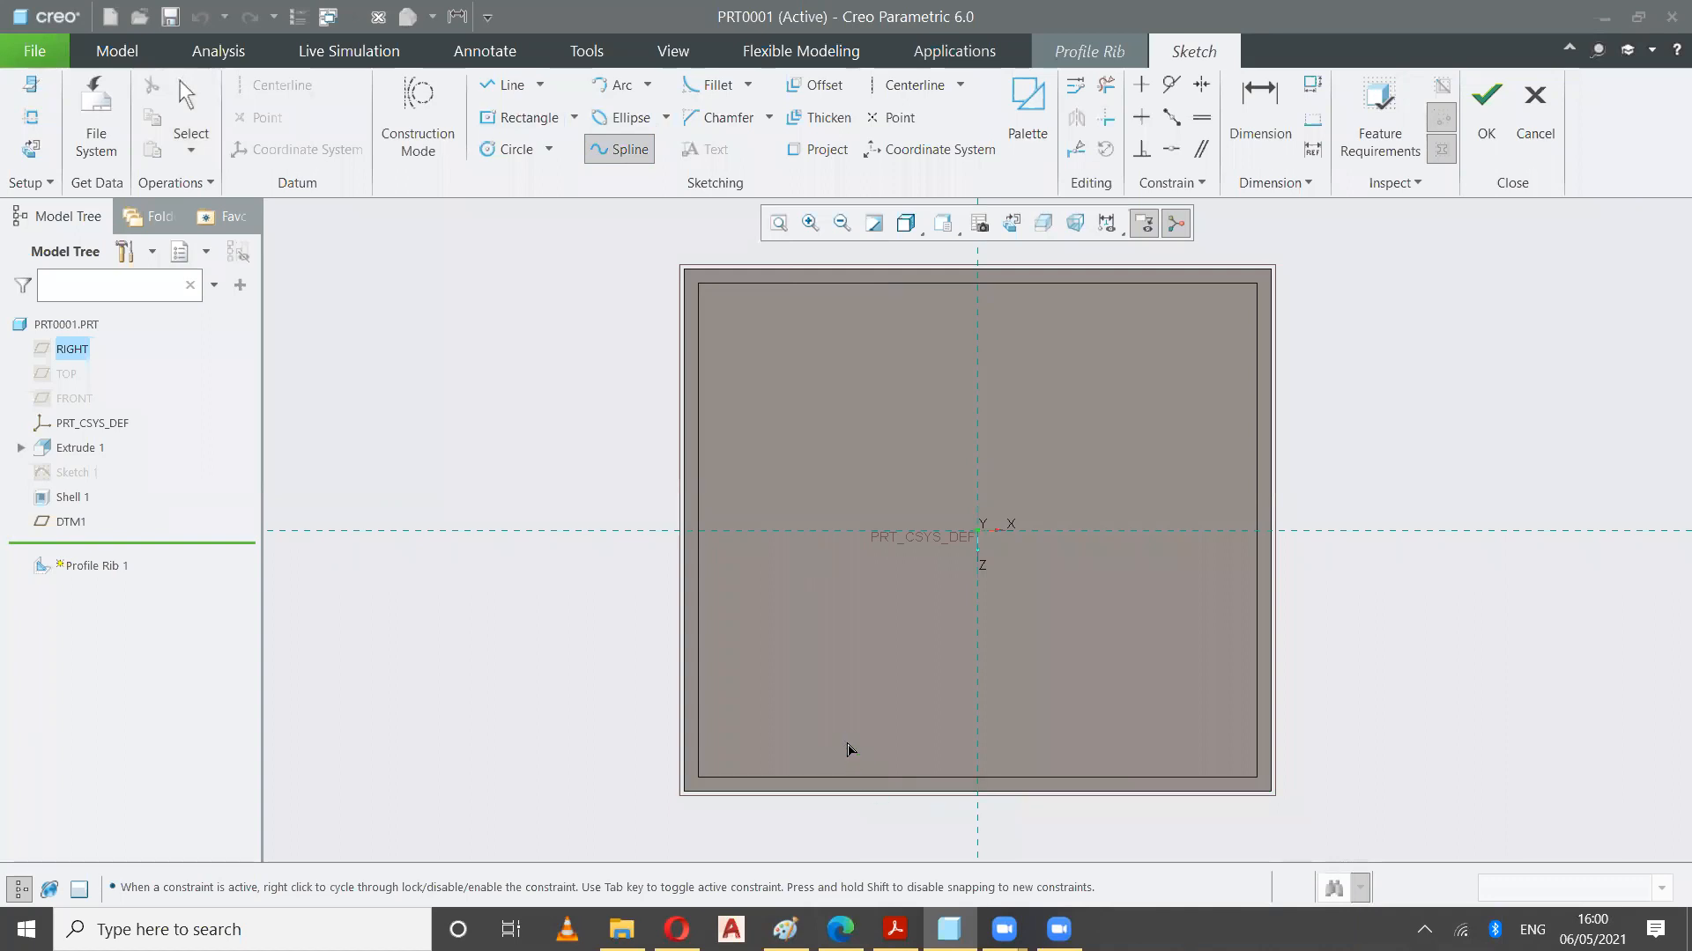
left_click(819, 739)
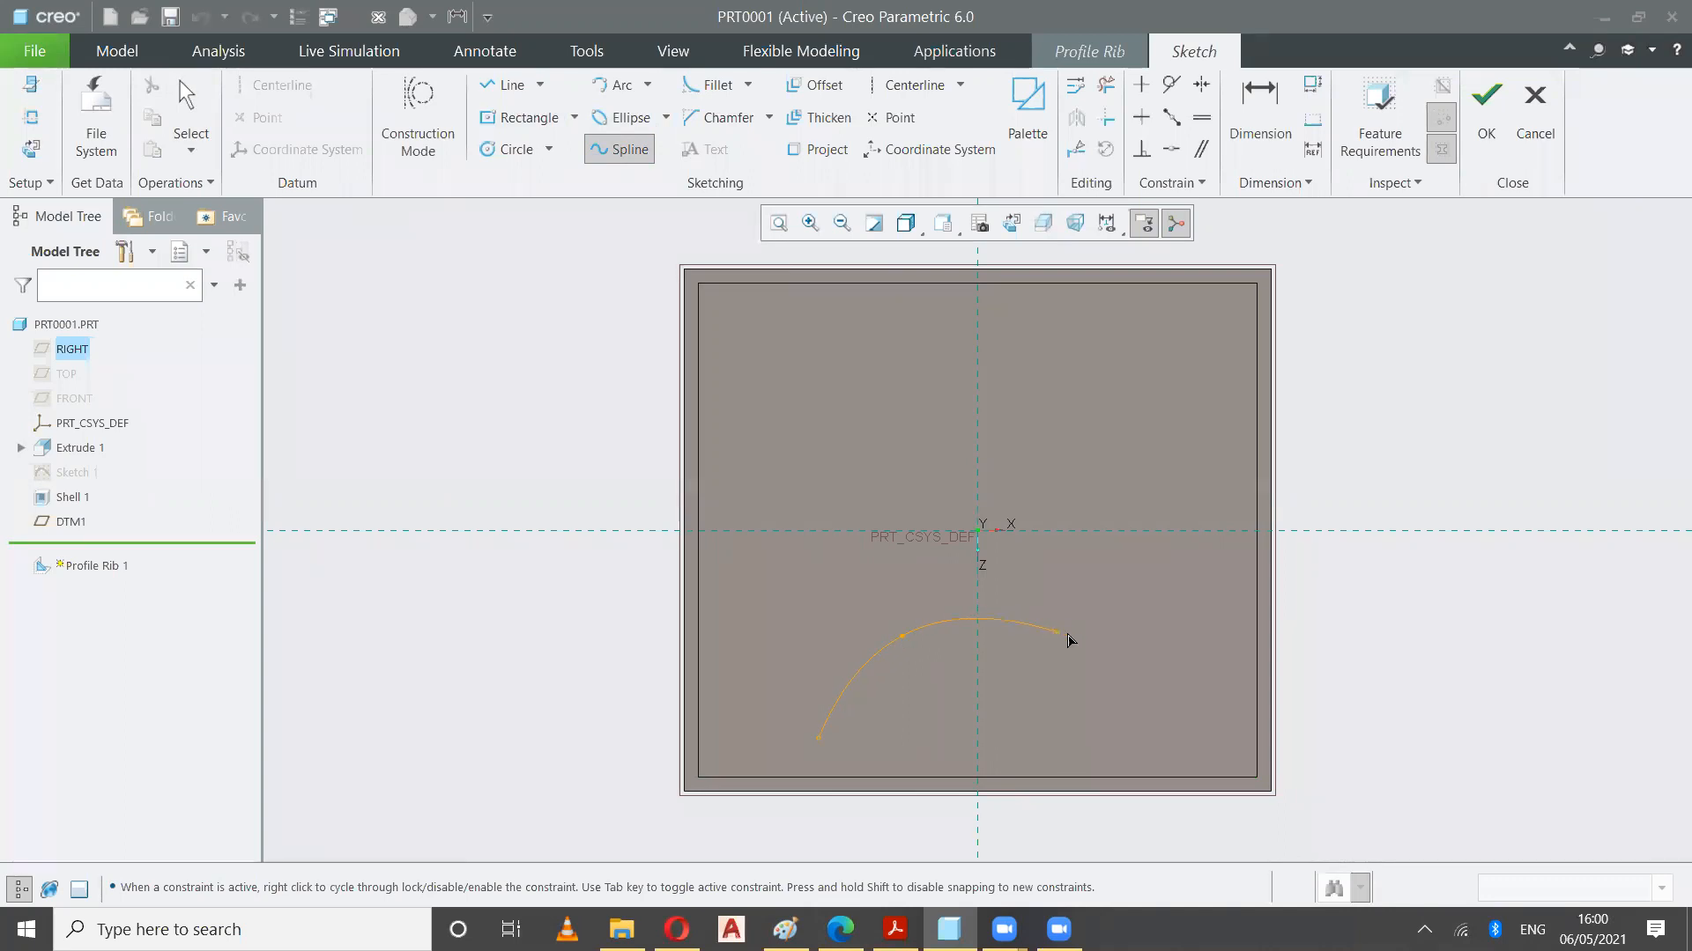
left_click(1157, 718)
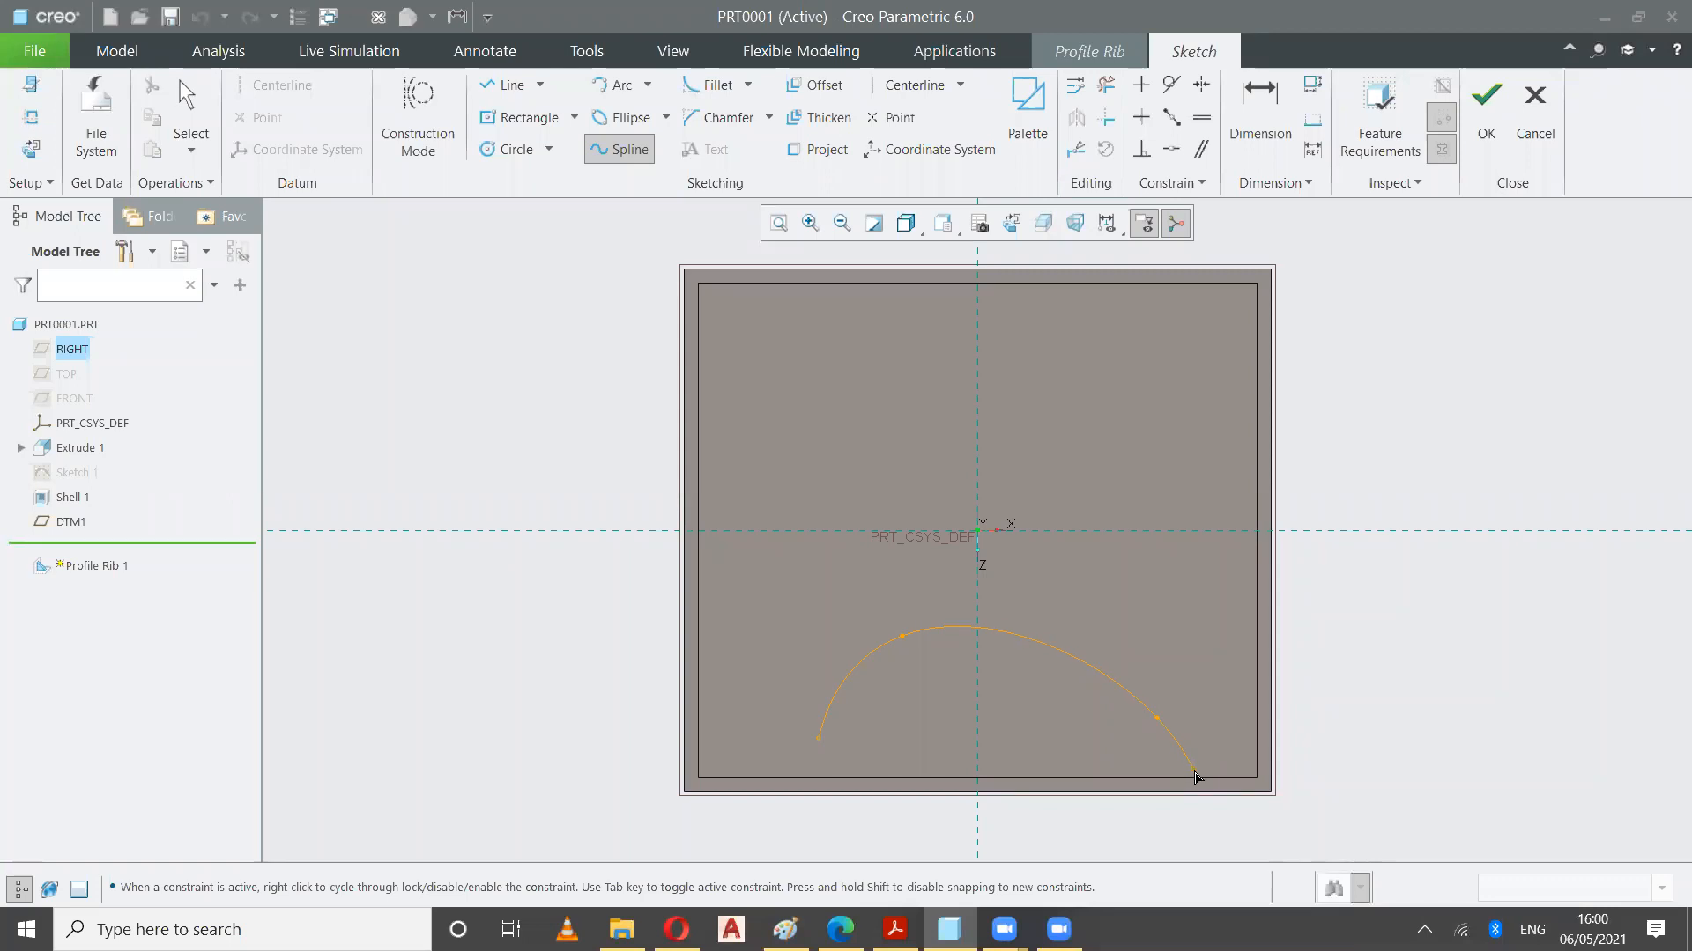
left_click(1184, 747)
middle_click(1184, 747)
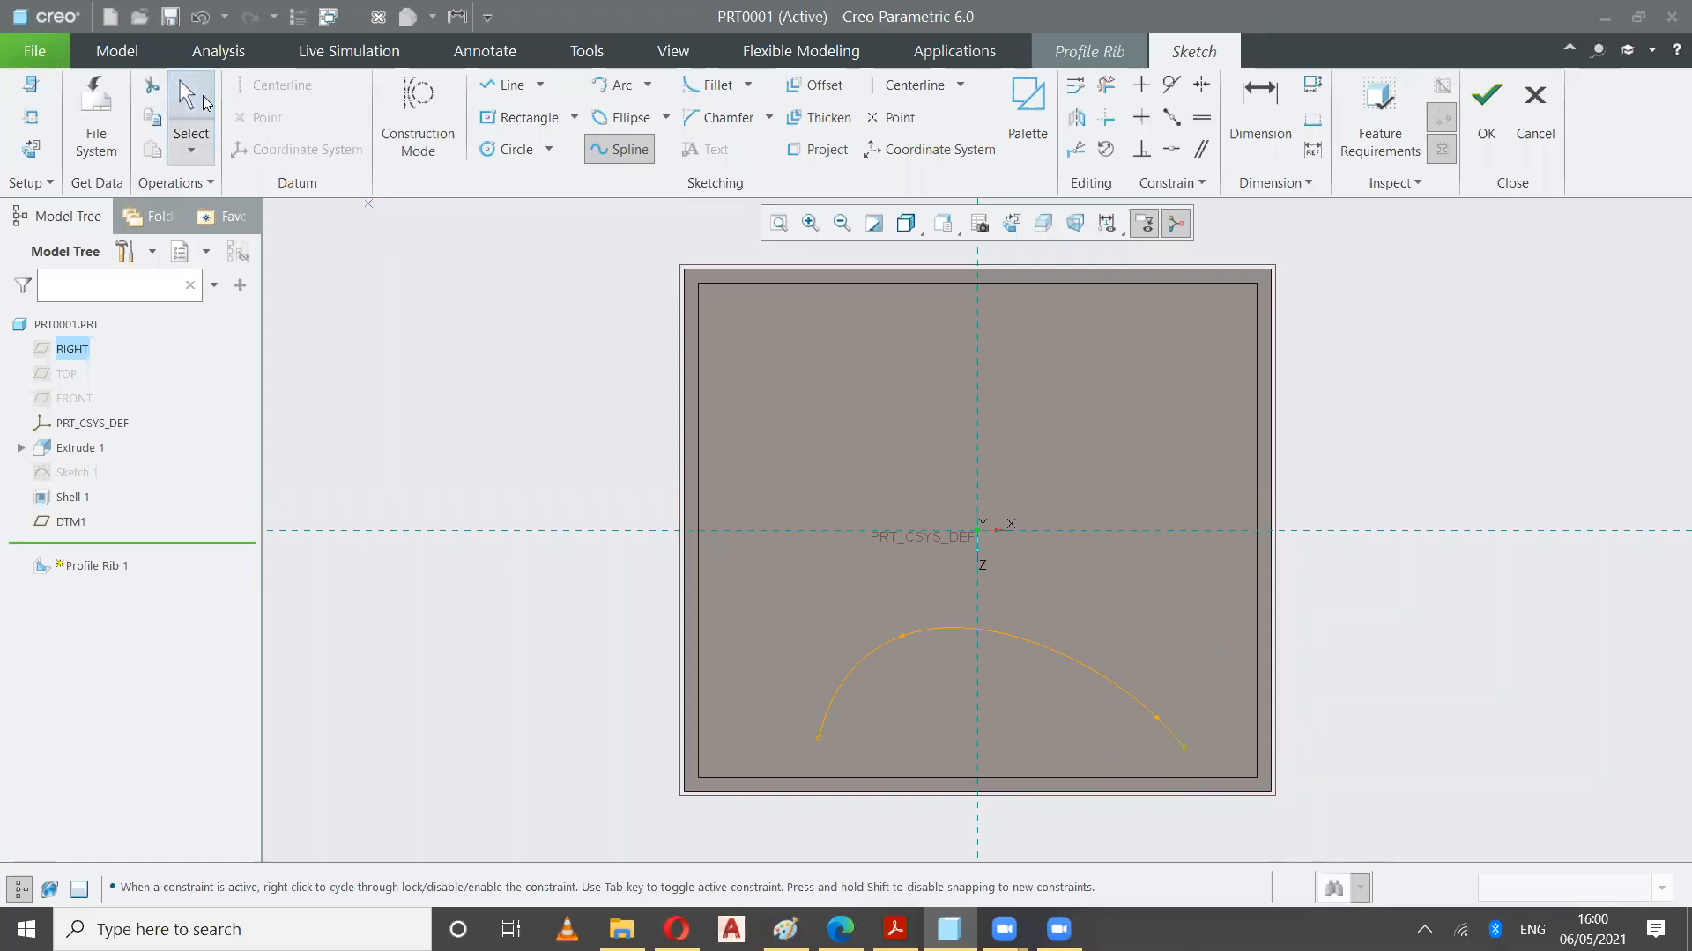
left_click(191, 112)
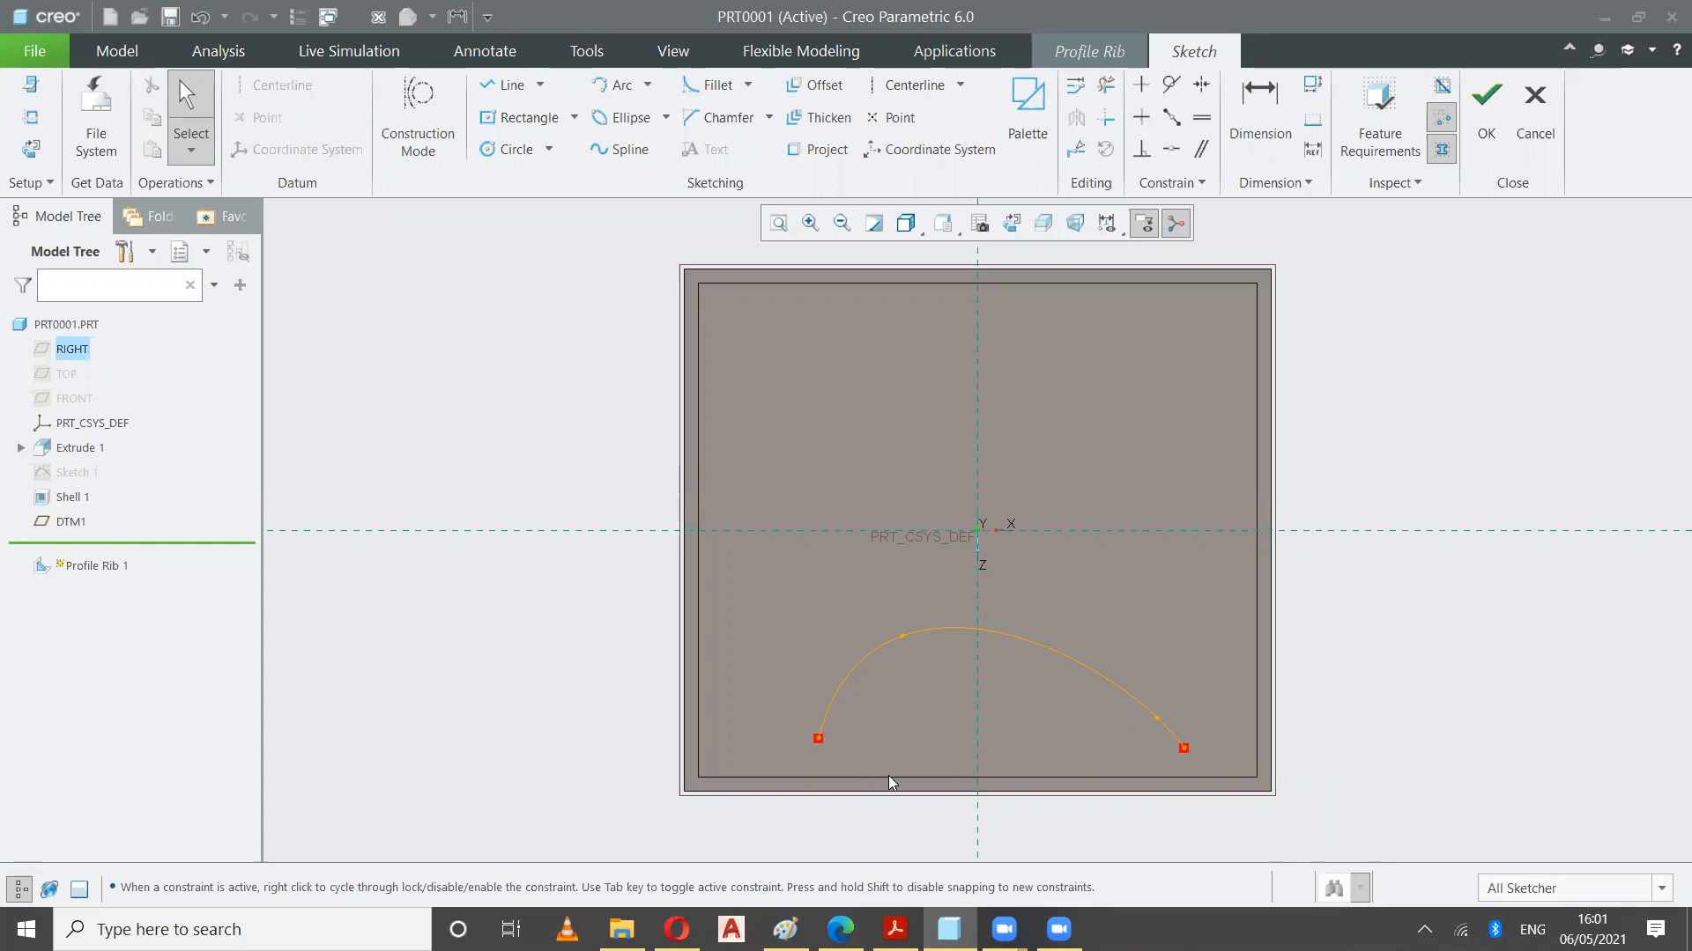
Constrain both spline endpoints to be coincident with the front inner wall edge
left_click(1171, 149)
left_click(1184, 750)
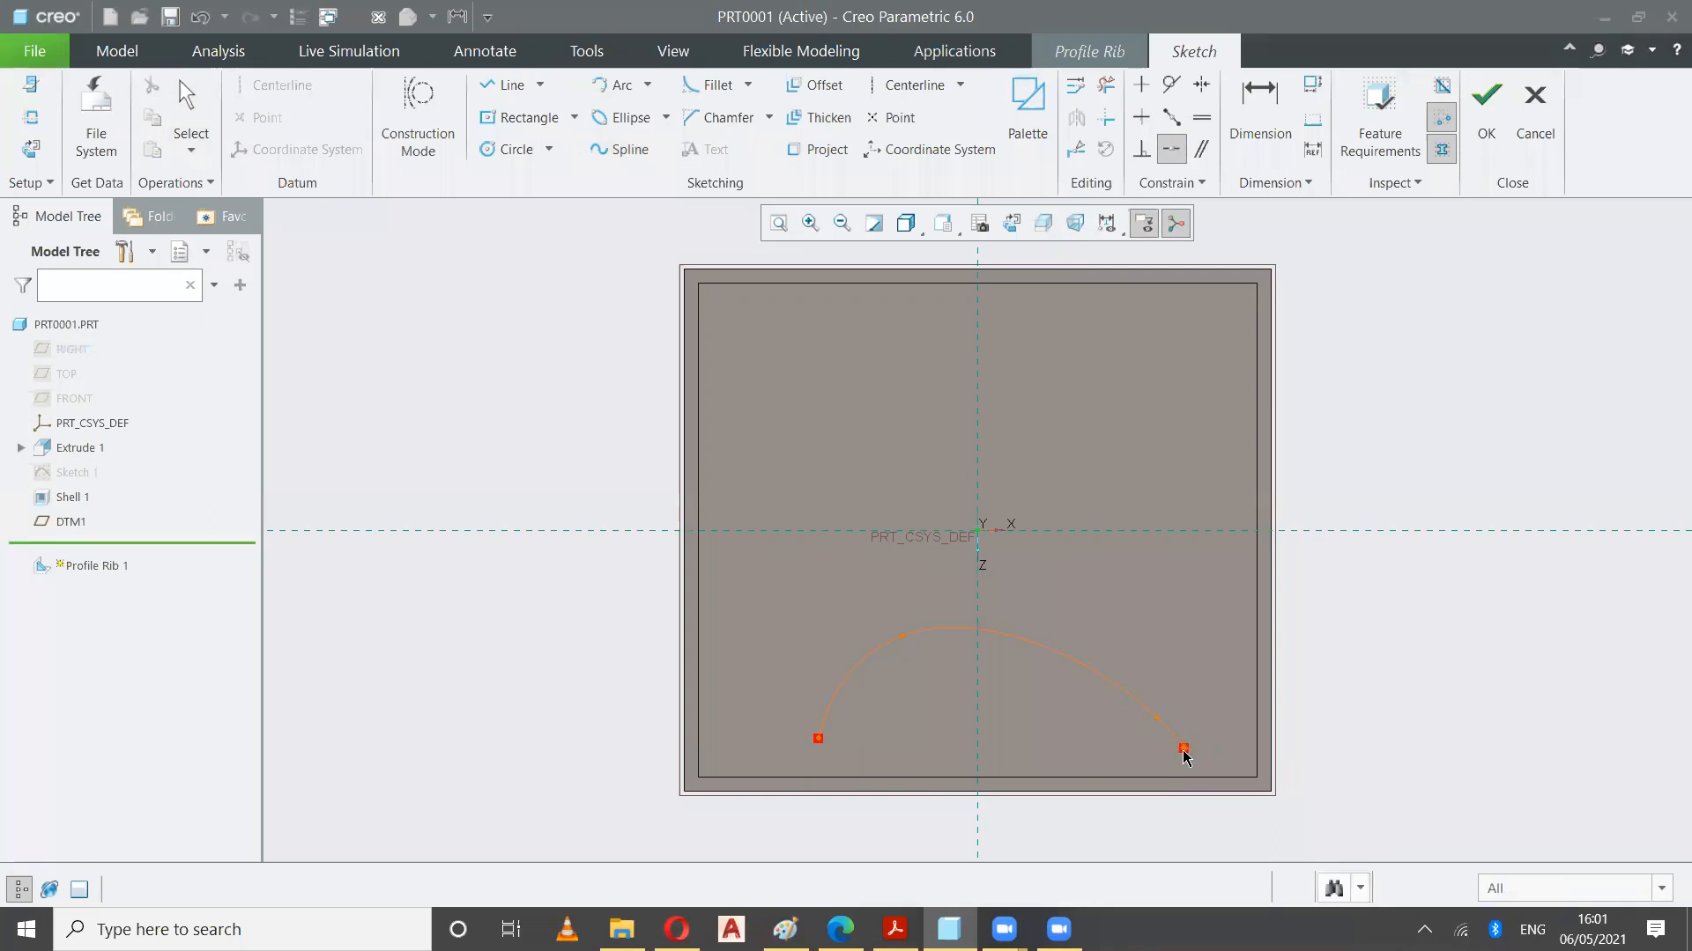
left_click(1220, 779)
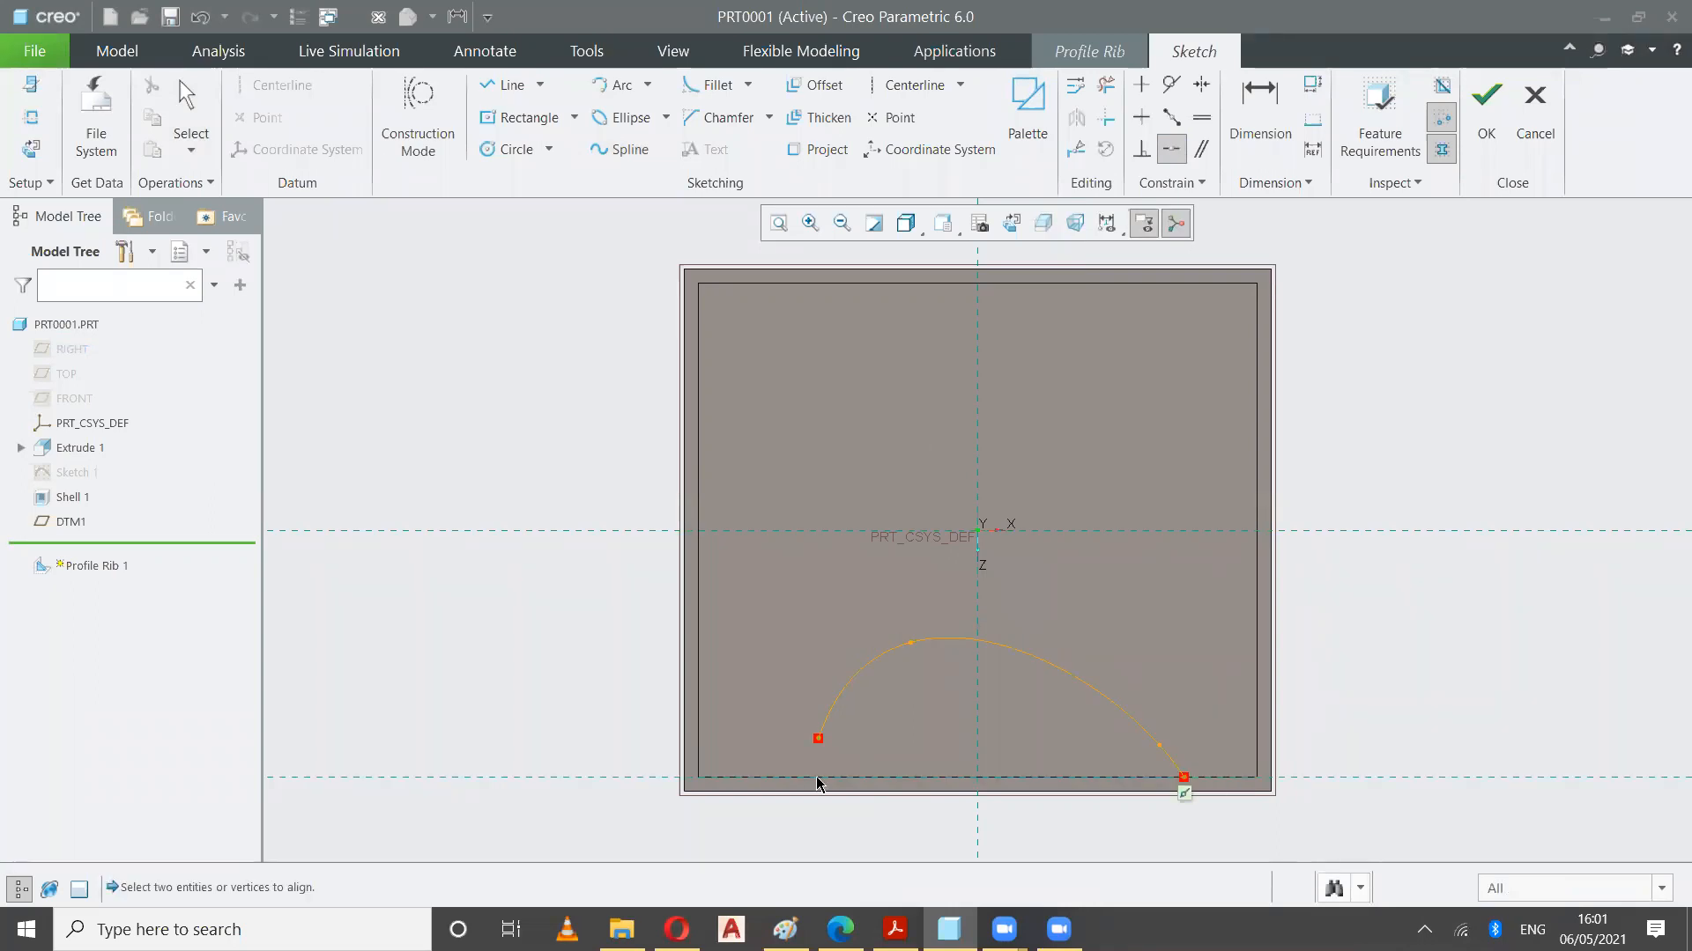
left_click(772, 779)
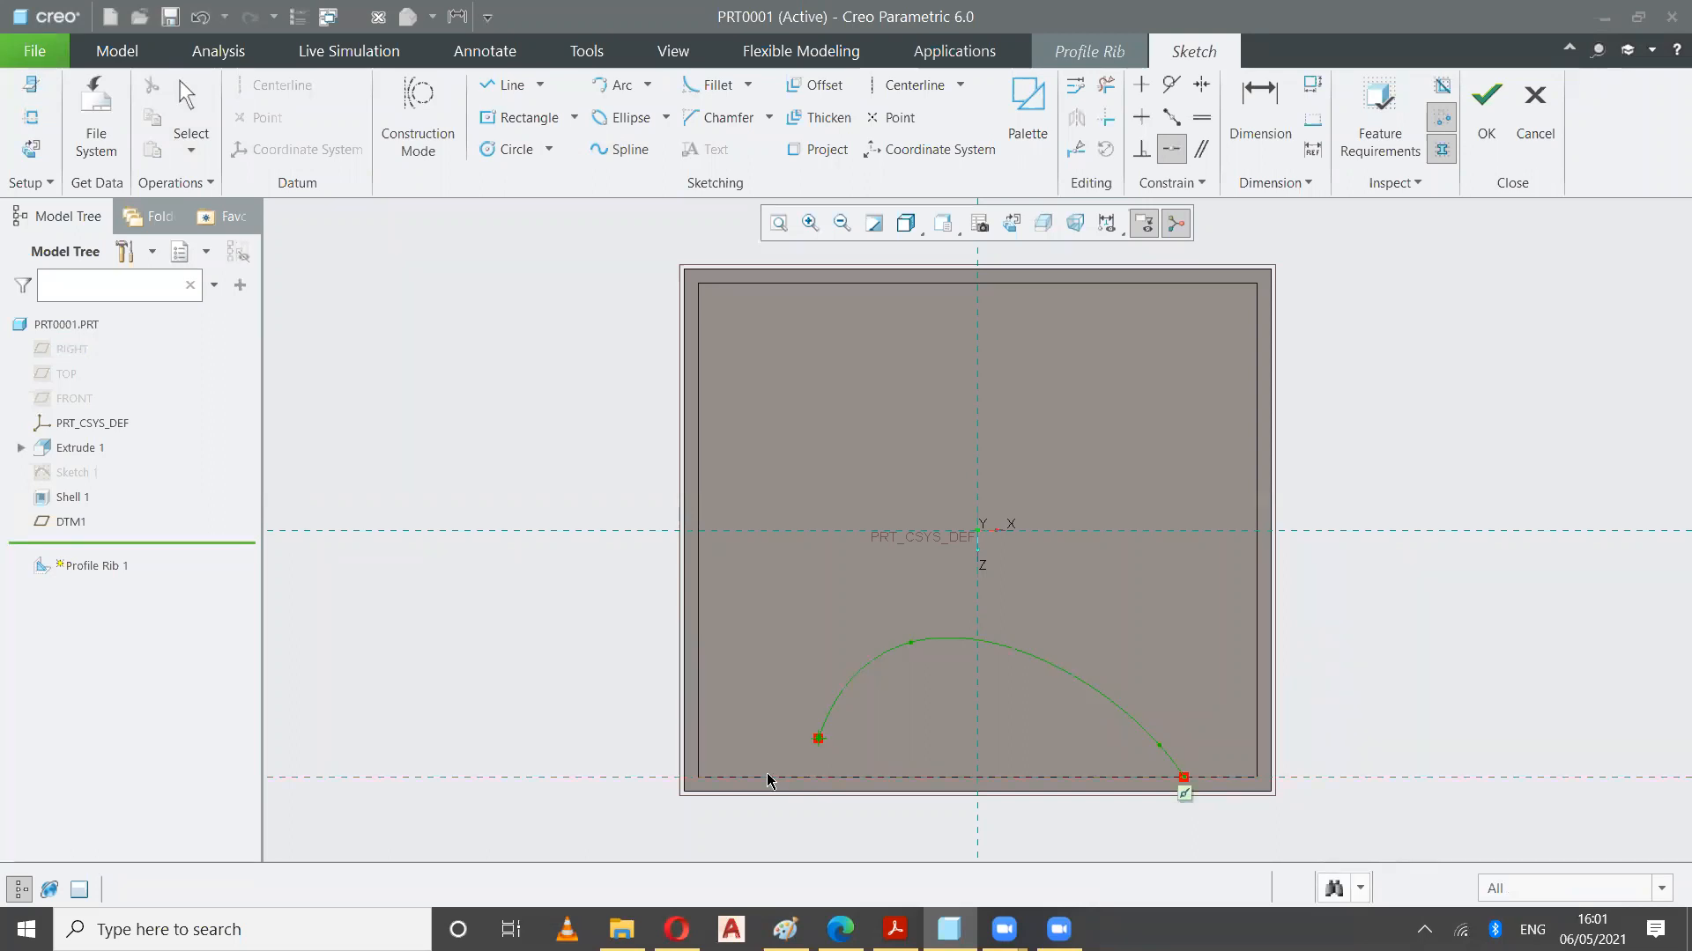
left_click(187, 101)
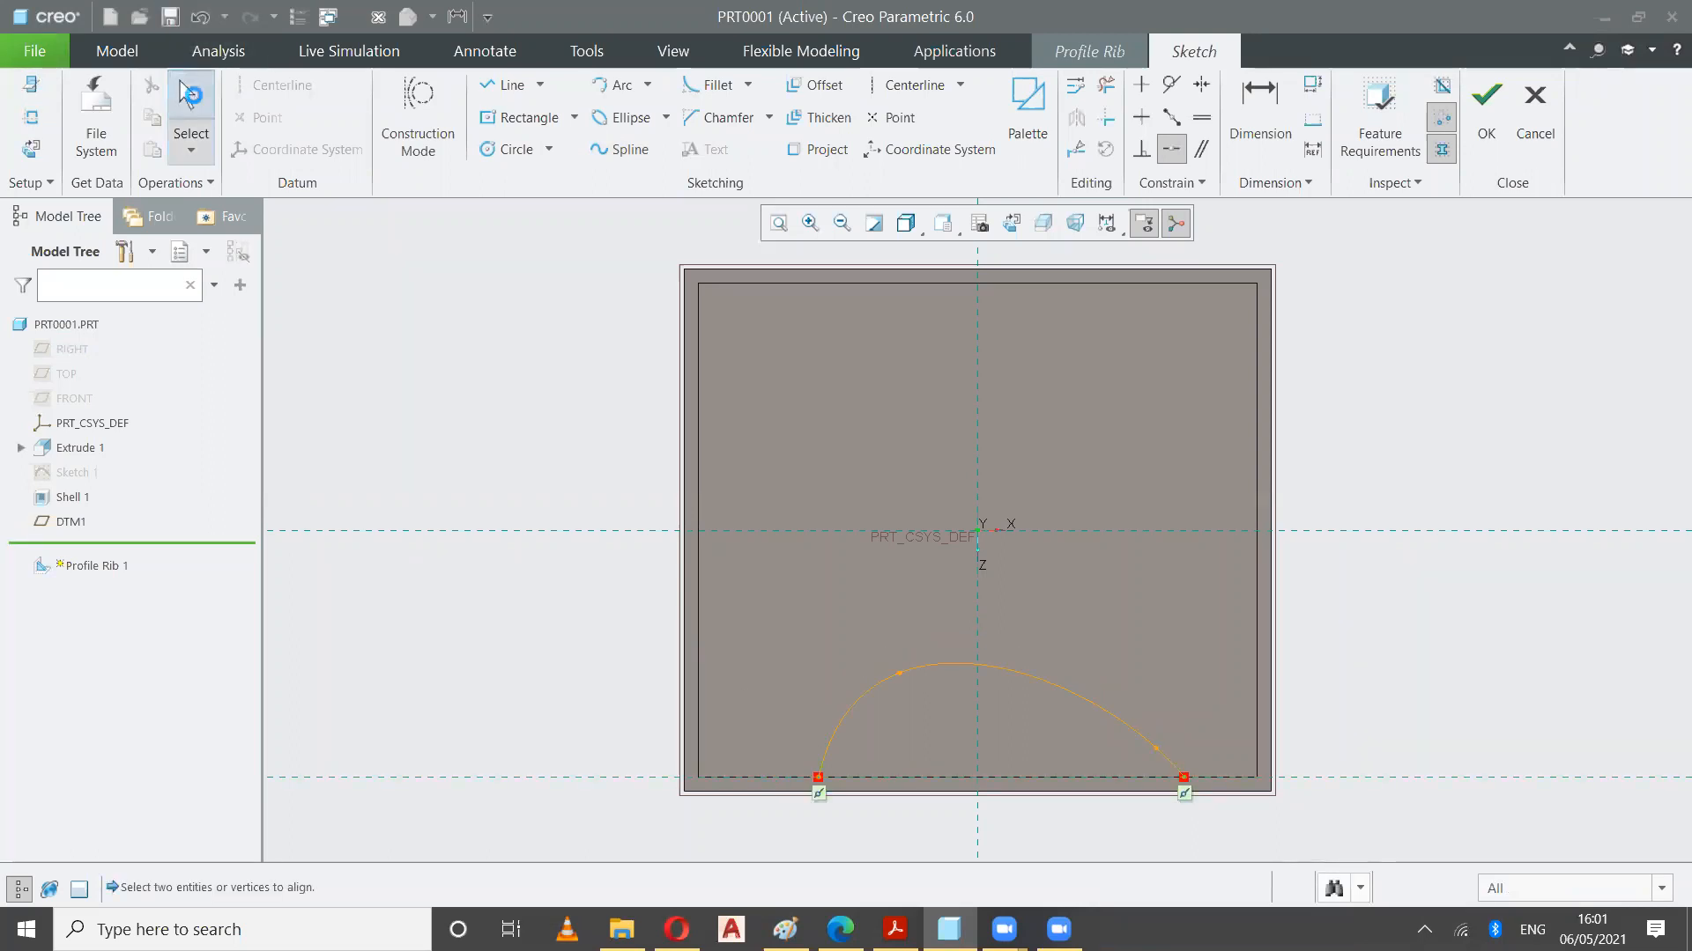
Reshape the spline into a rounder, more symmetric arch by moving its two interior points upward and toward the right
left_click(899, 670)
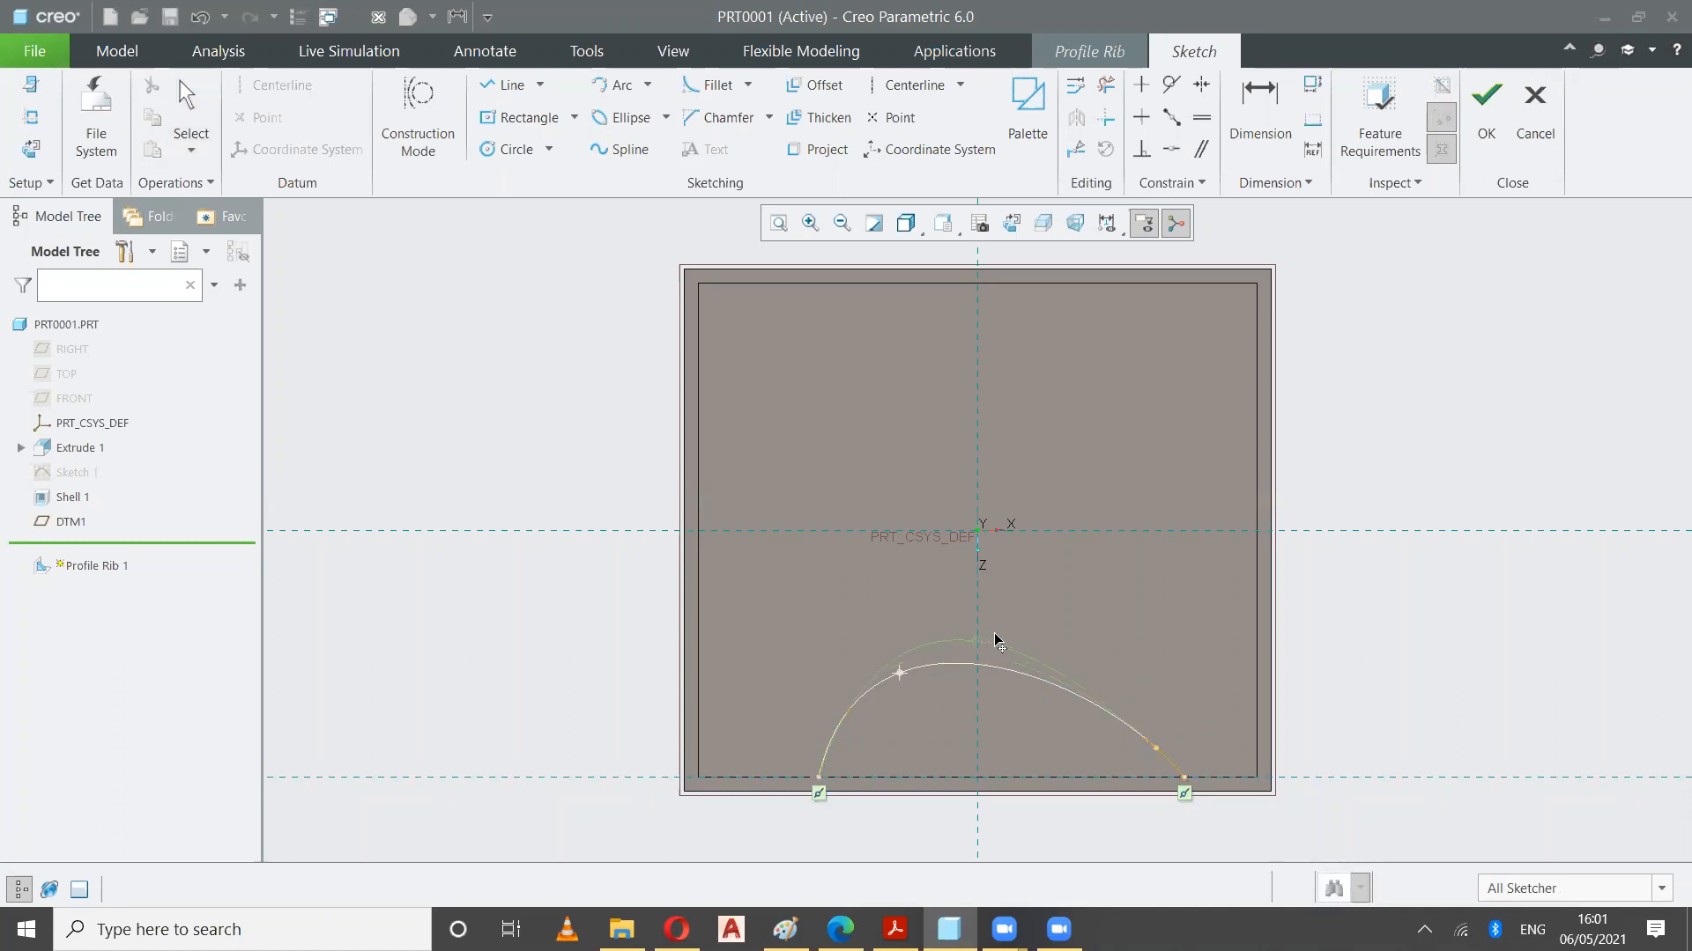
left_click_drag(1006, 634, 1006, 634)
left_click_drag(1155, 748, 1141, 703)
mouse_move(1032, 638)
left_mouse_down()
mouse_move(1029, 622)
mouse_move(980, 619)
mouse_move(981, 640)
mouse_move(1003, 636)
left_mouse_up()
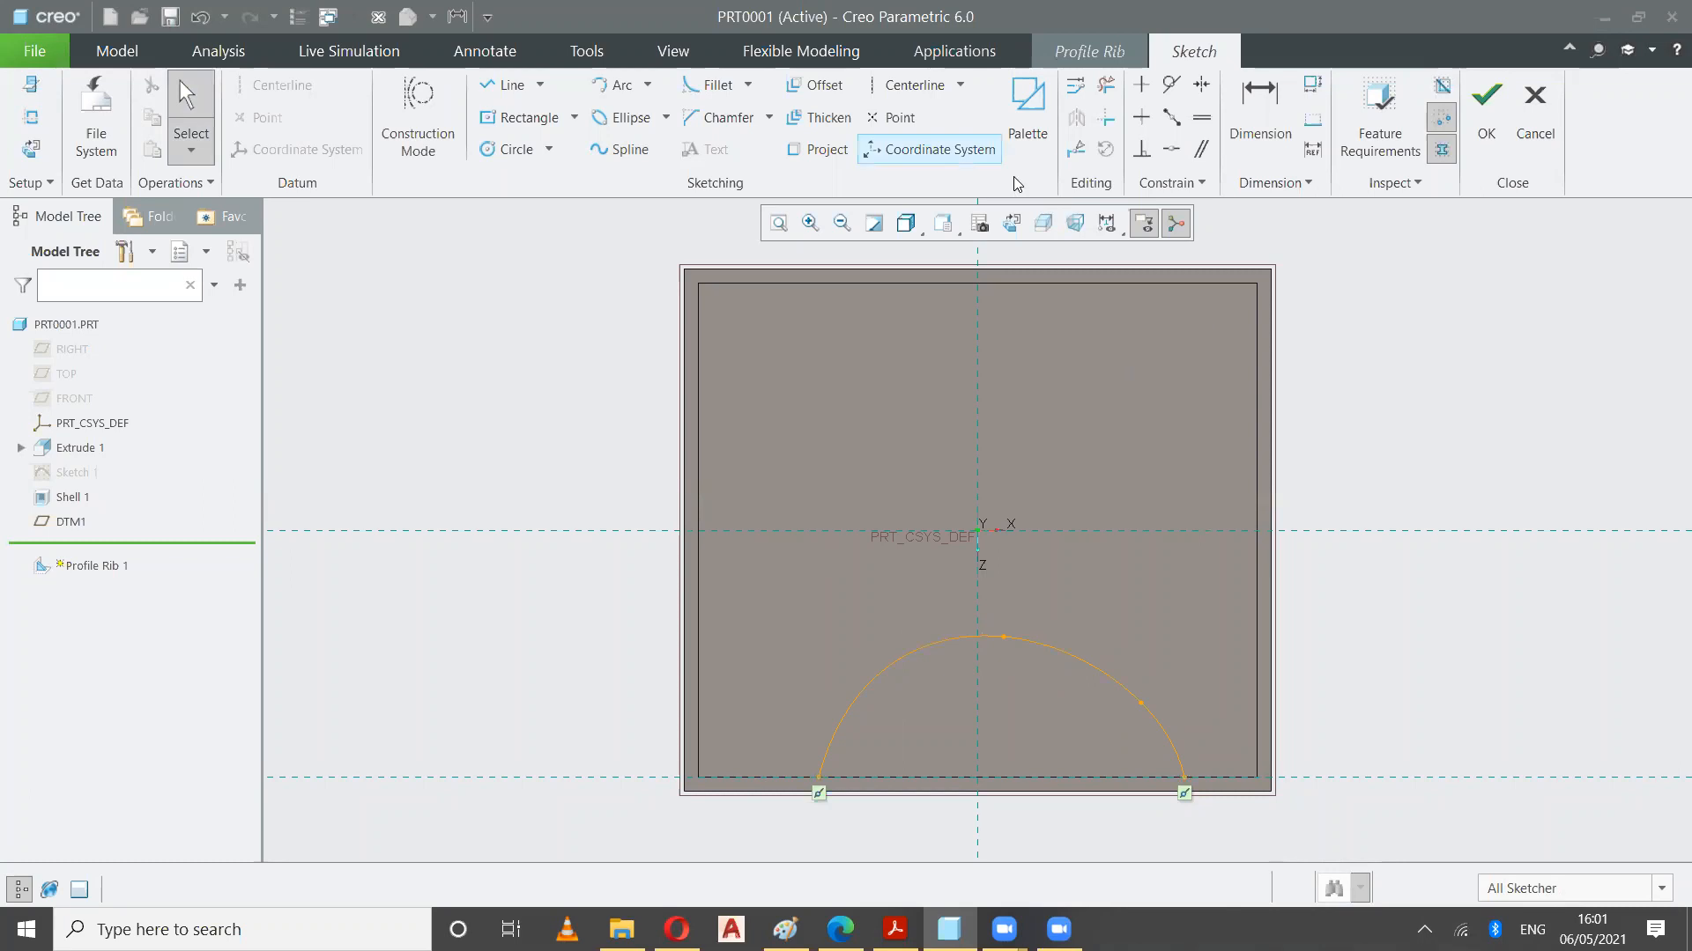
Accept the spline sketch and complete the profile rib against the front inner wall with a thickness of 1.57
left_click(1495, 148)
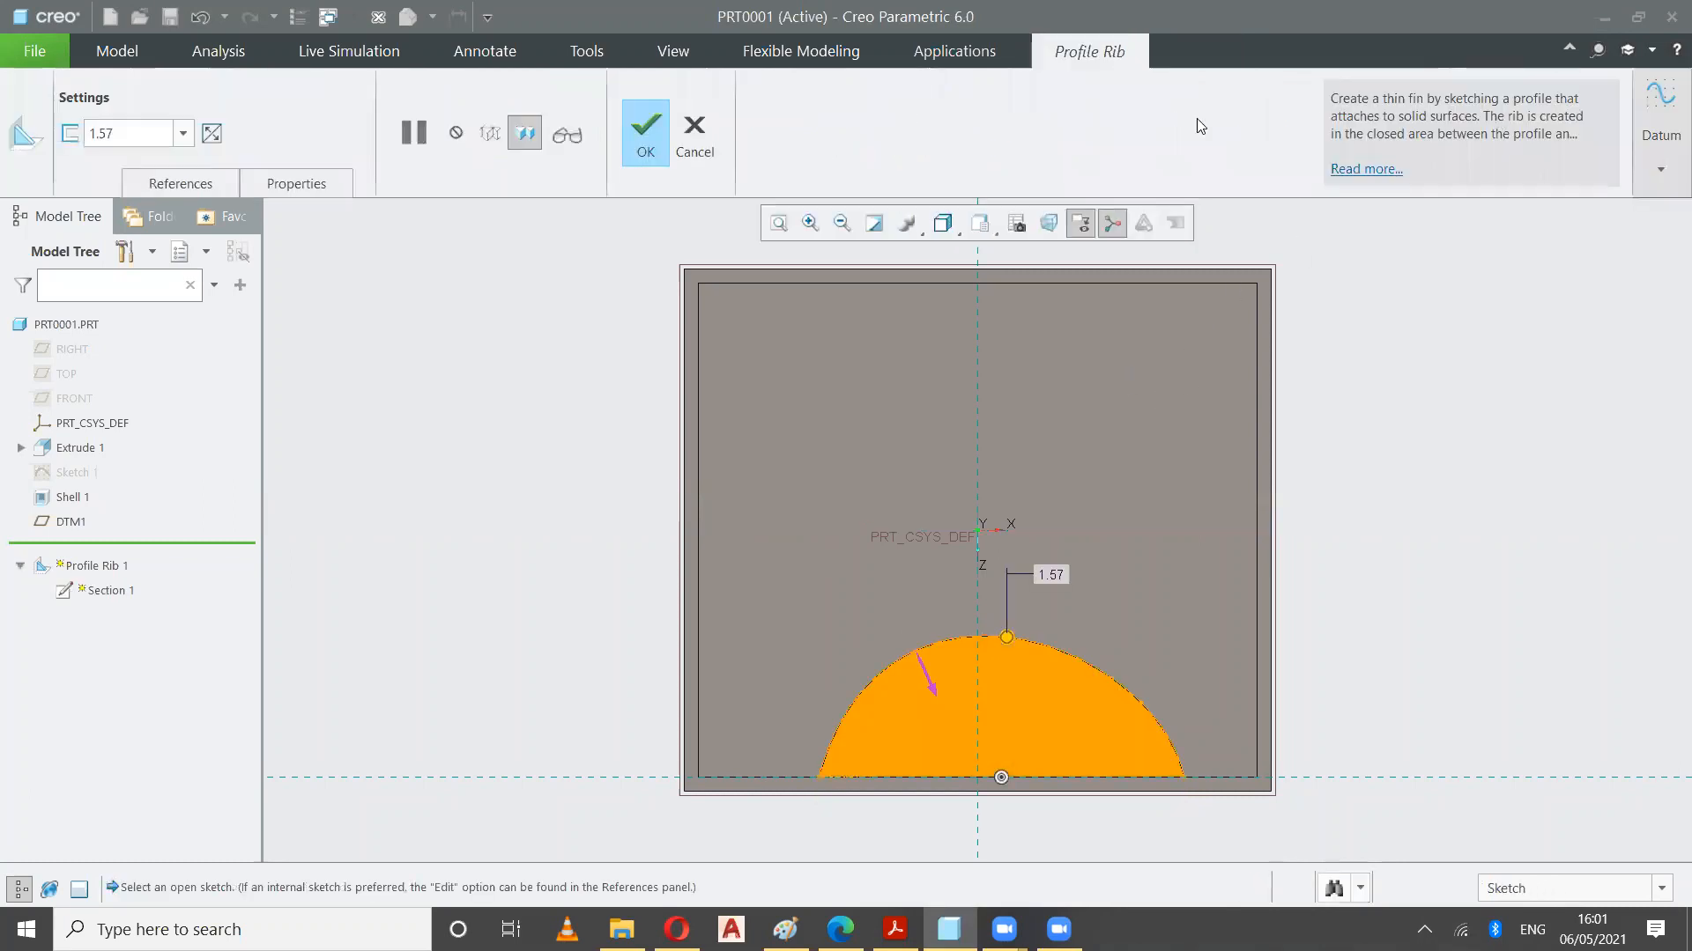
left_click(638, 139)
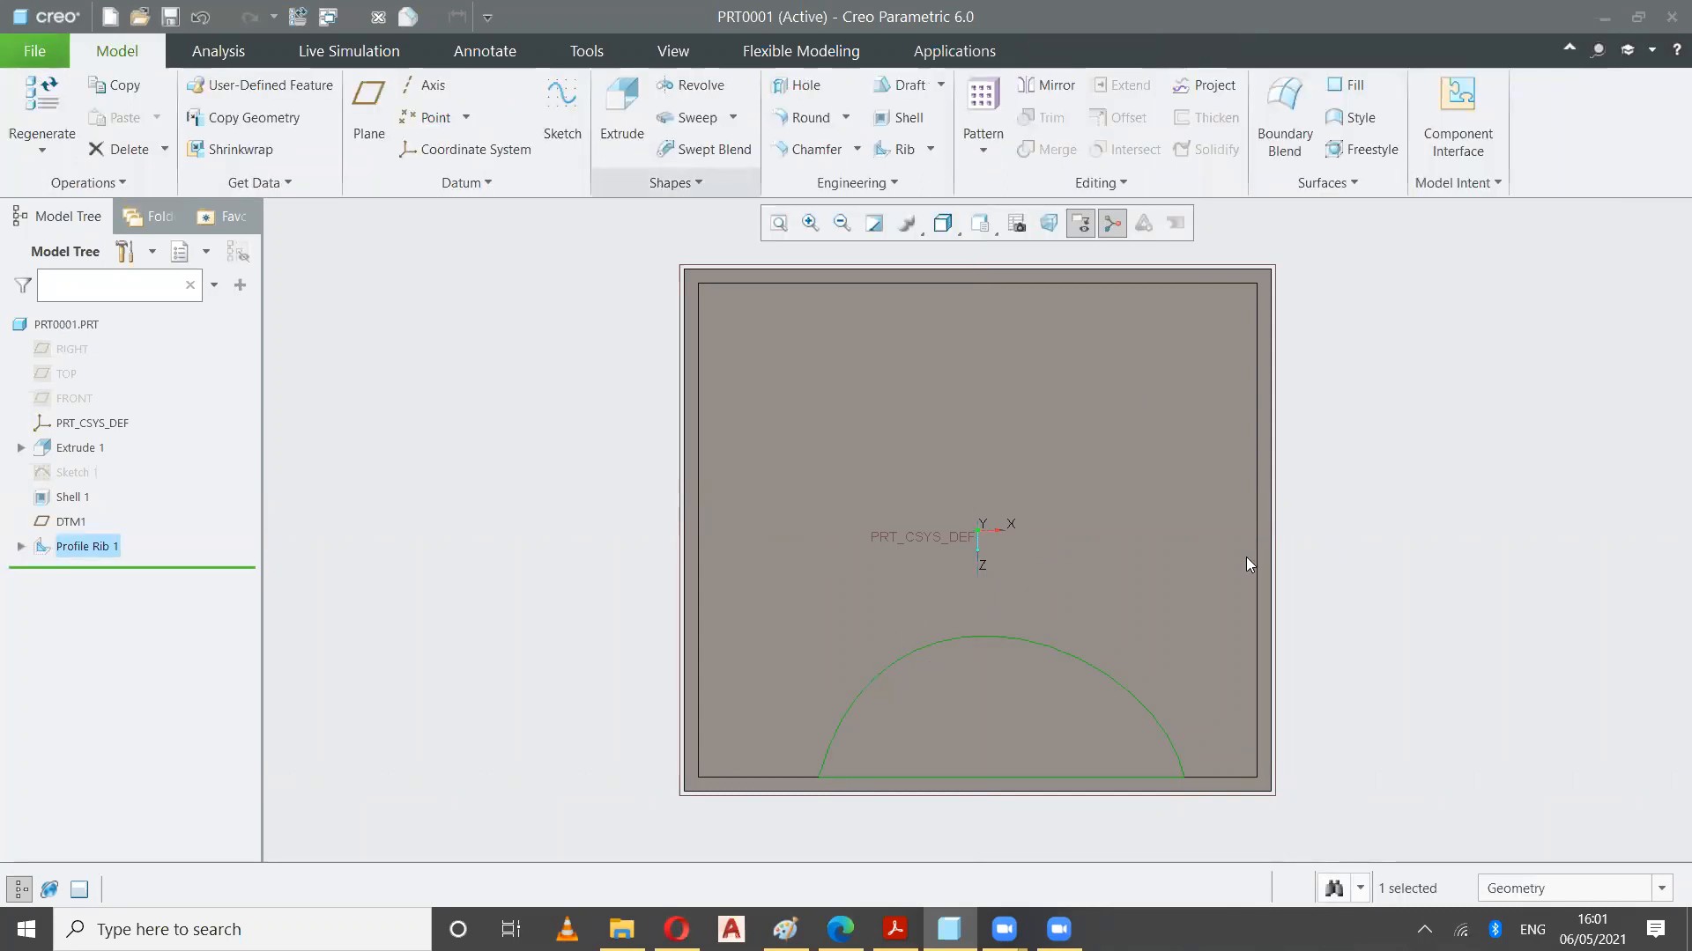
left_click(1366, 602)
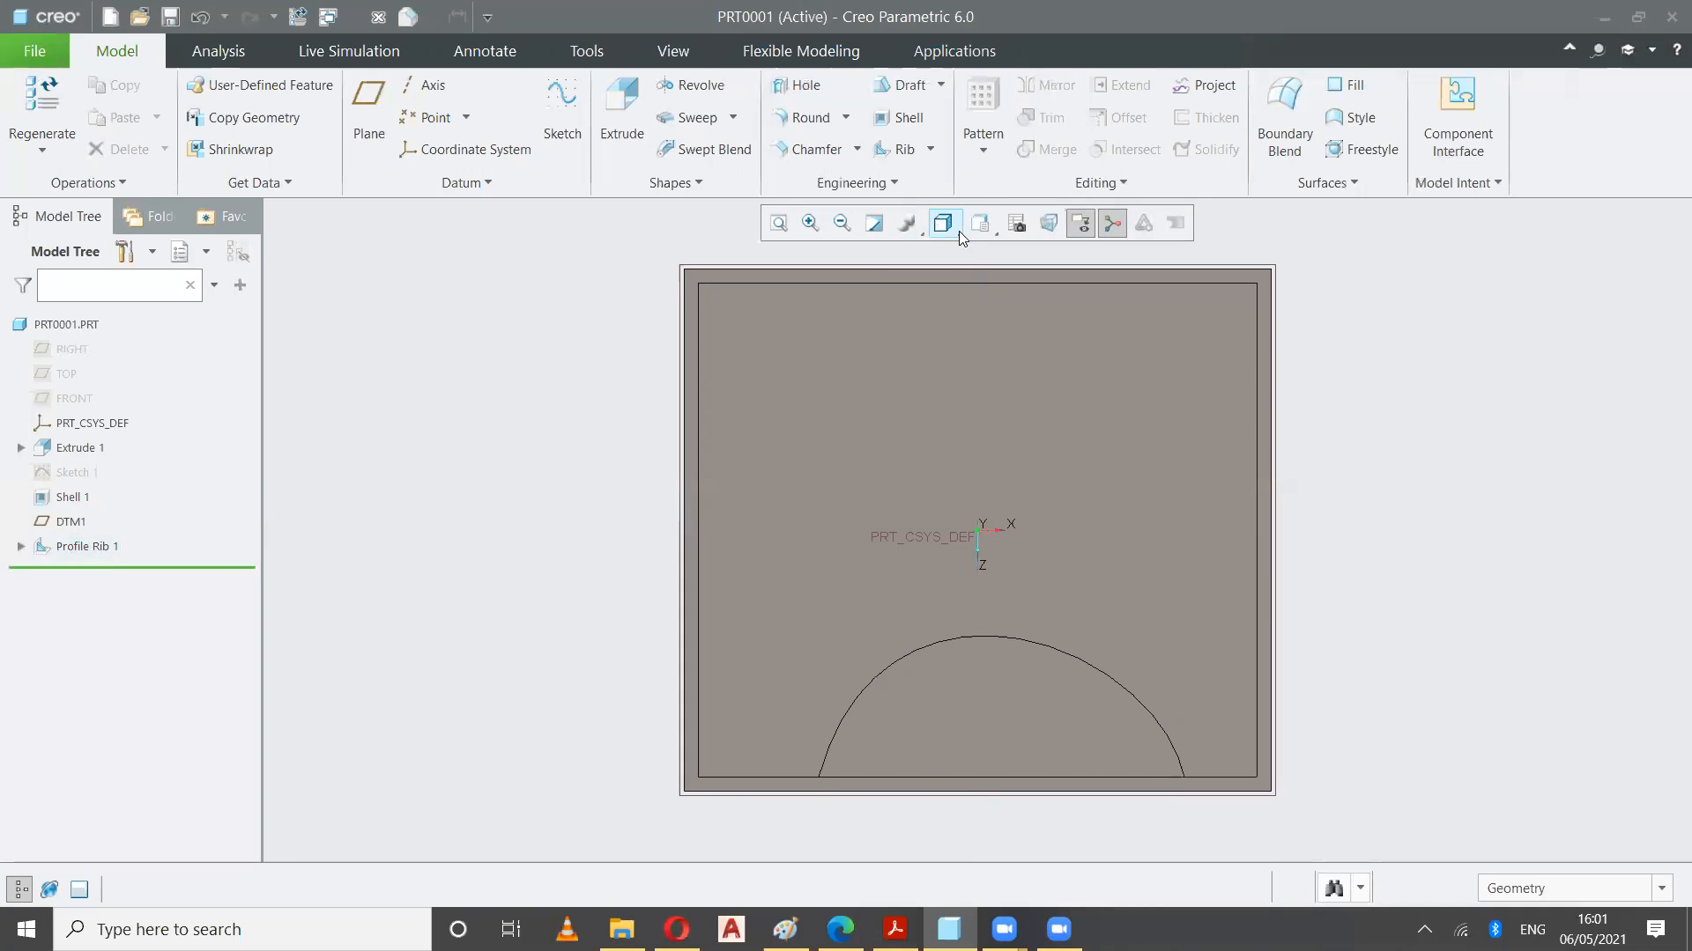
left_click(981, 226)
left_click(935, 253)
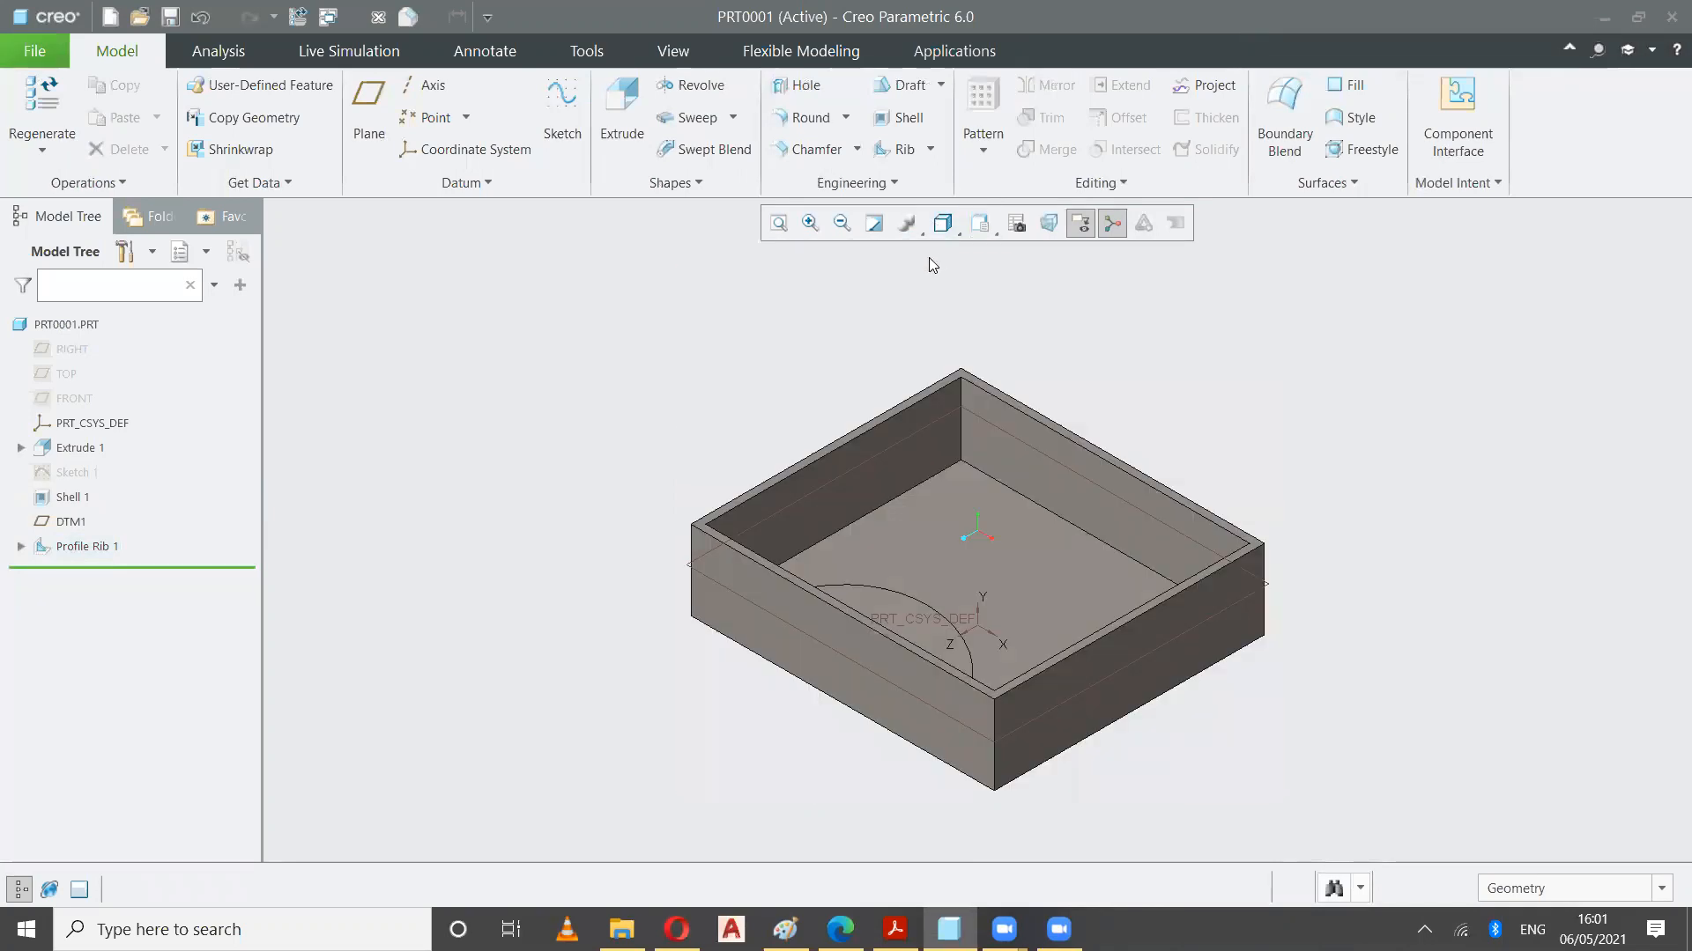
mouse_move(1255, 476)
middle_mouse_down()
mouse_move(1193, 487)
mouse_move(1178, 468)
mouse_move(1251, 464)
mouse_move(1295, 547)
mouse_move(1254, 563)
mouse_move(1221, 519)
mouse_move(1216, 423)
mouse_move(1265, 516)
middle_mouse_up()
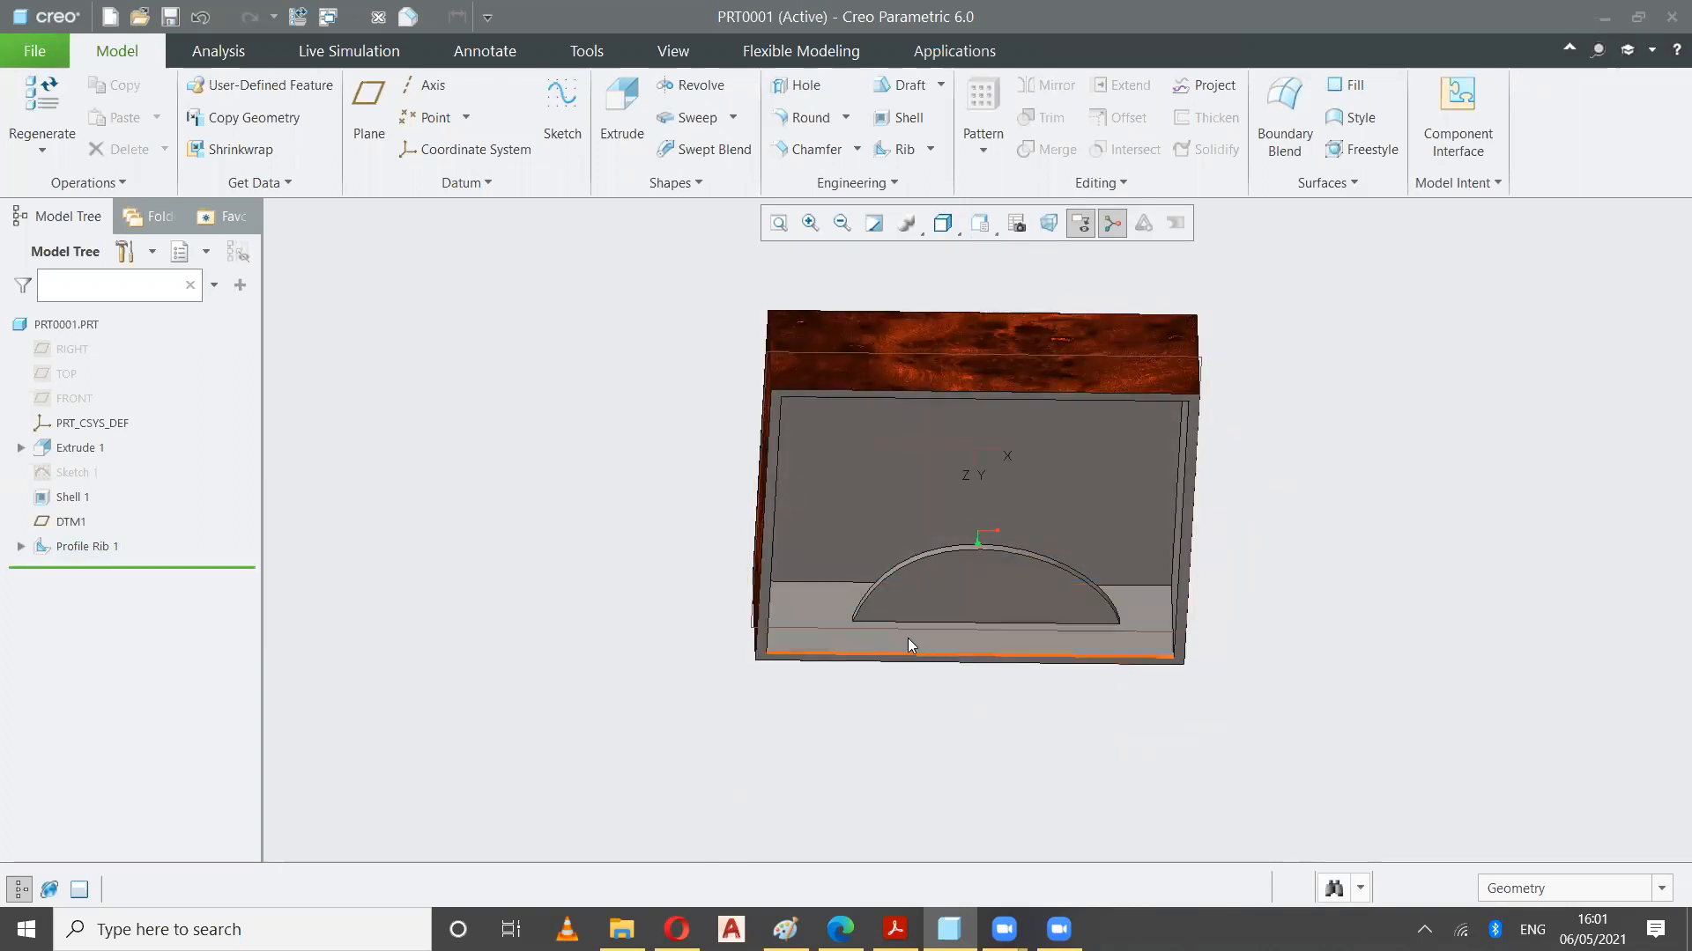
mouse_move(1345, 609)
middle_mouse_down()
mouse_move(1358, 573)
mouse_move(1037, 681)
middle_mouse_up()
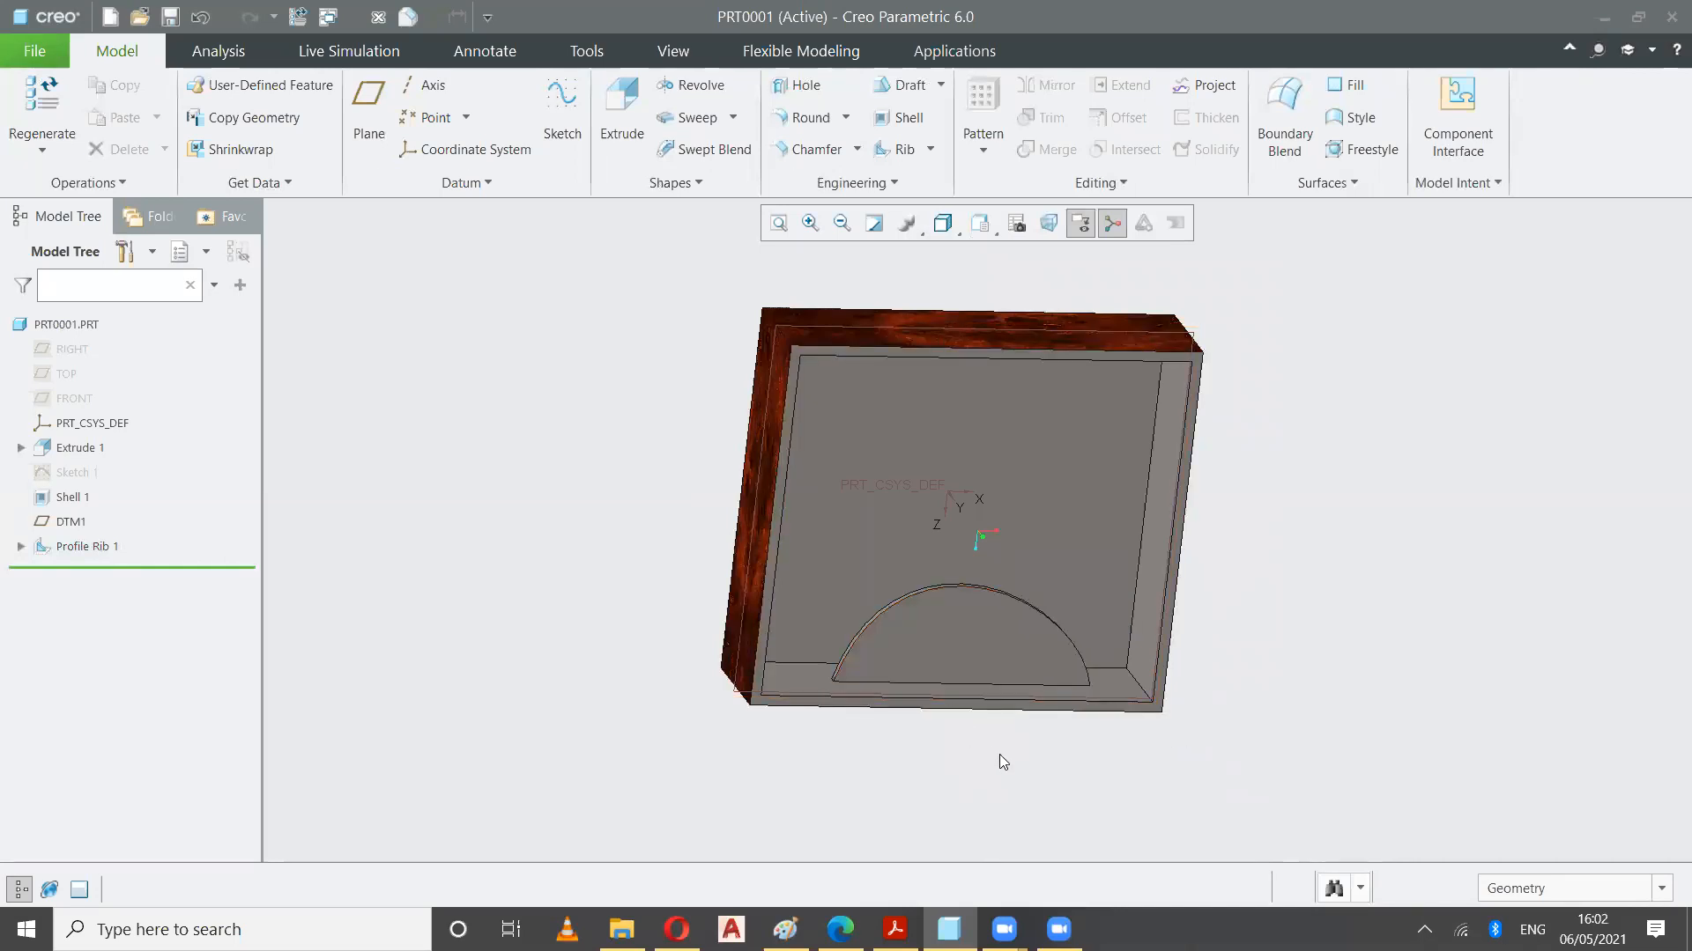
mouse_move(1030, 742)
middle_mouse_down()
mouse_move(1039, 730)
mouse_move(1004, 741)
middle_mouse_up()
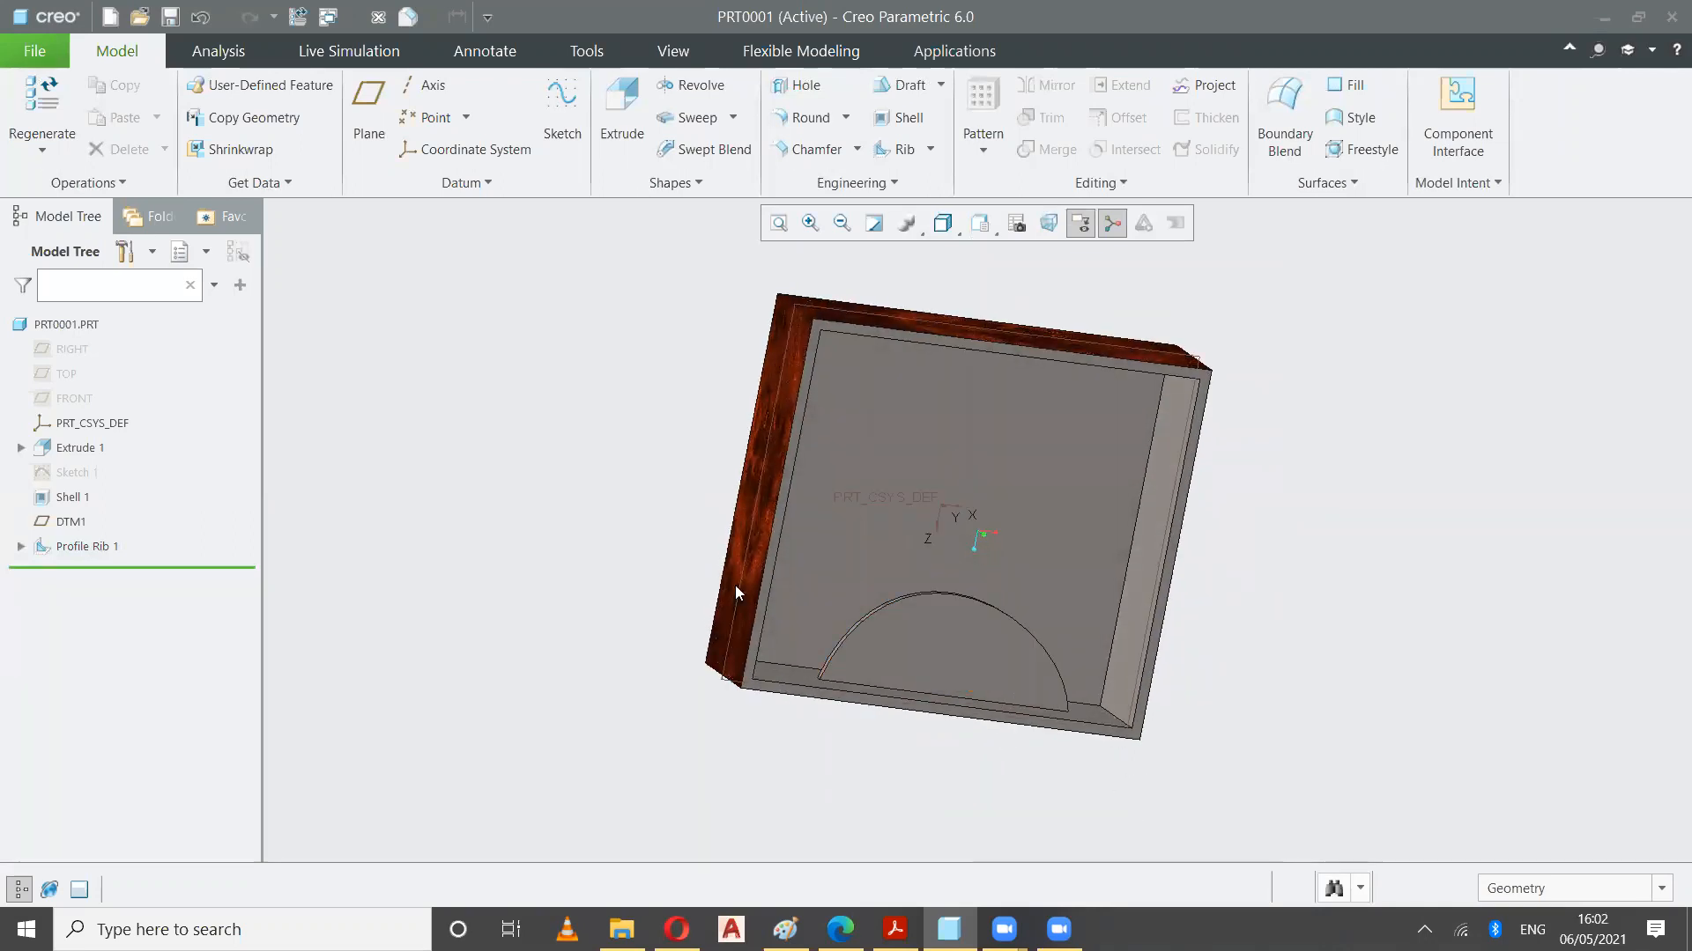
Redefine datum plane DTM1 in the FRONT view, raising its offset from the inner floor to about 17.88
right_click(76, 523)
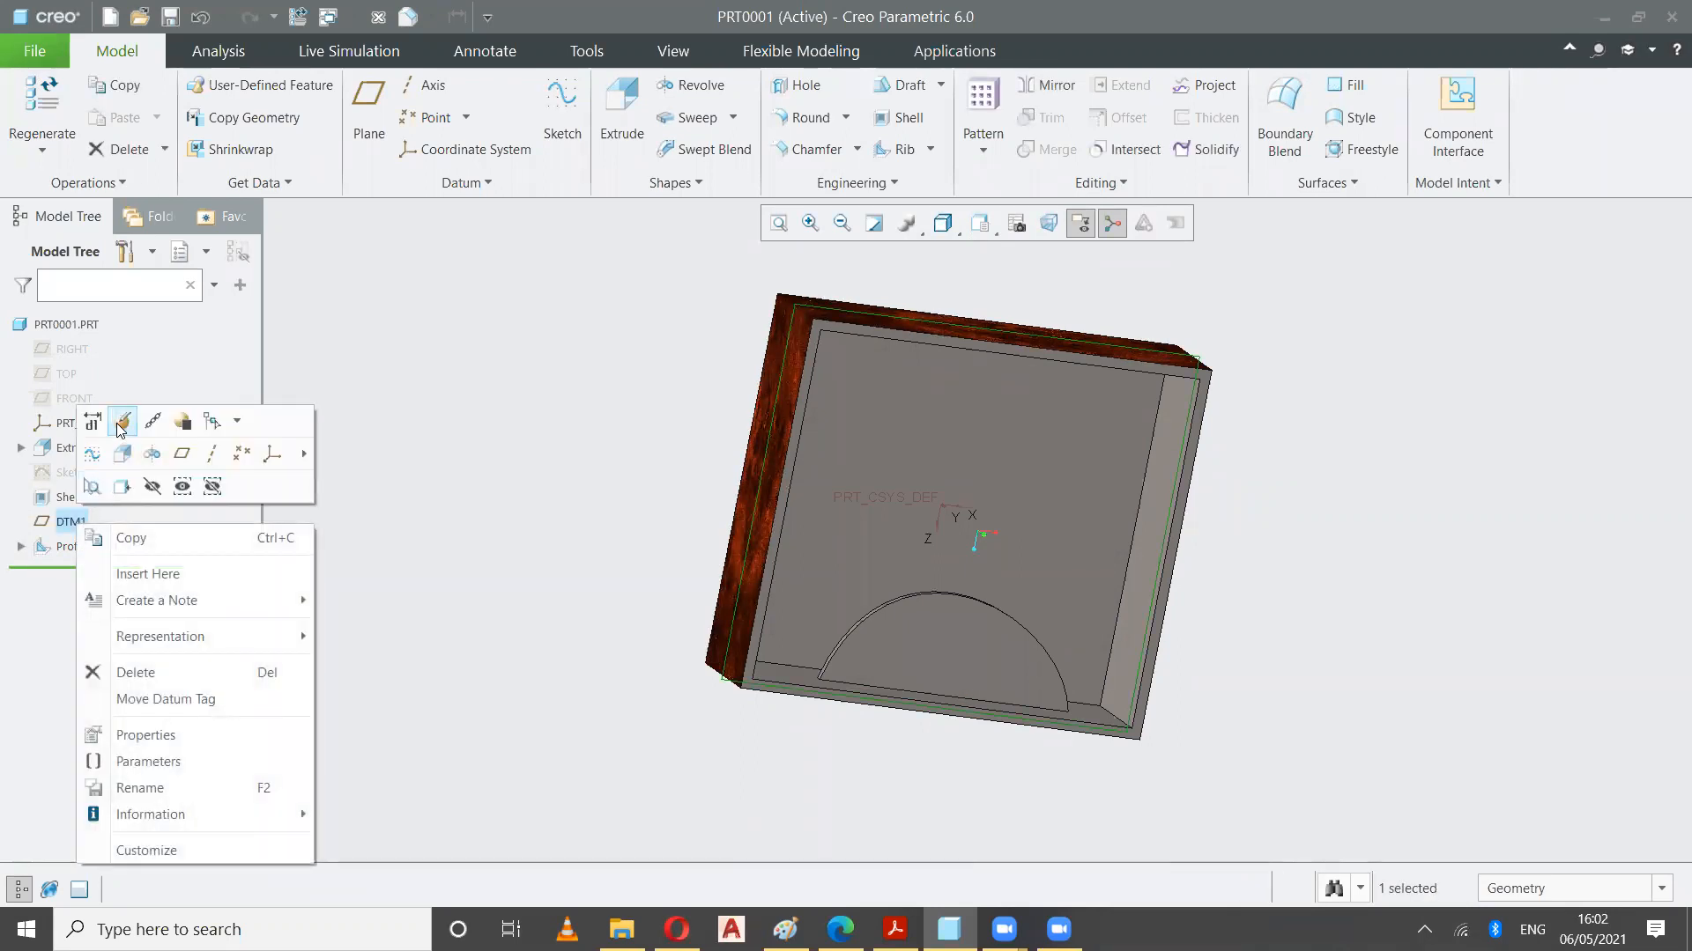
left_click(121, 424)
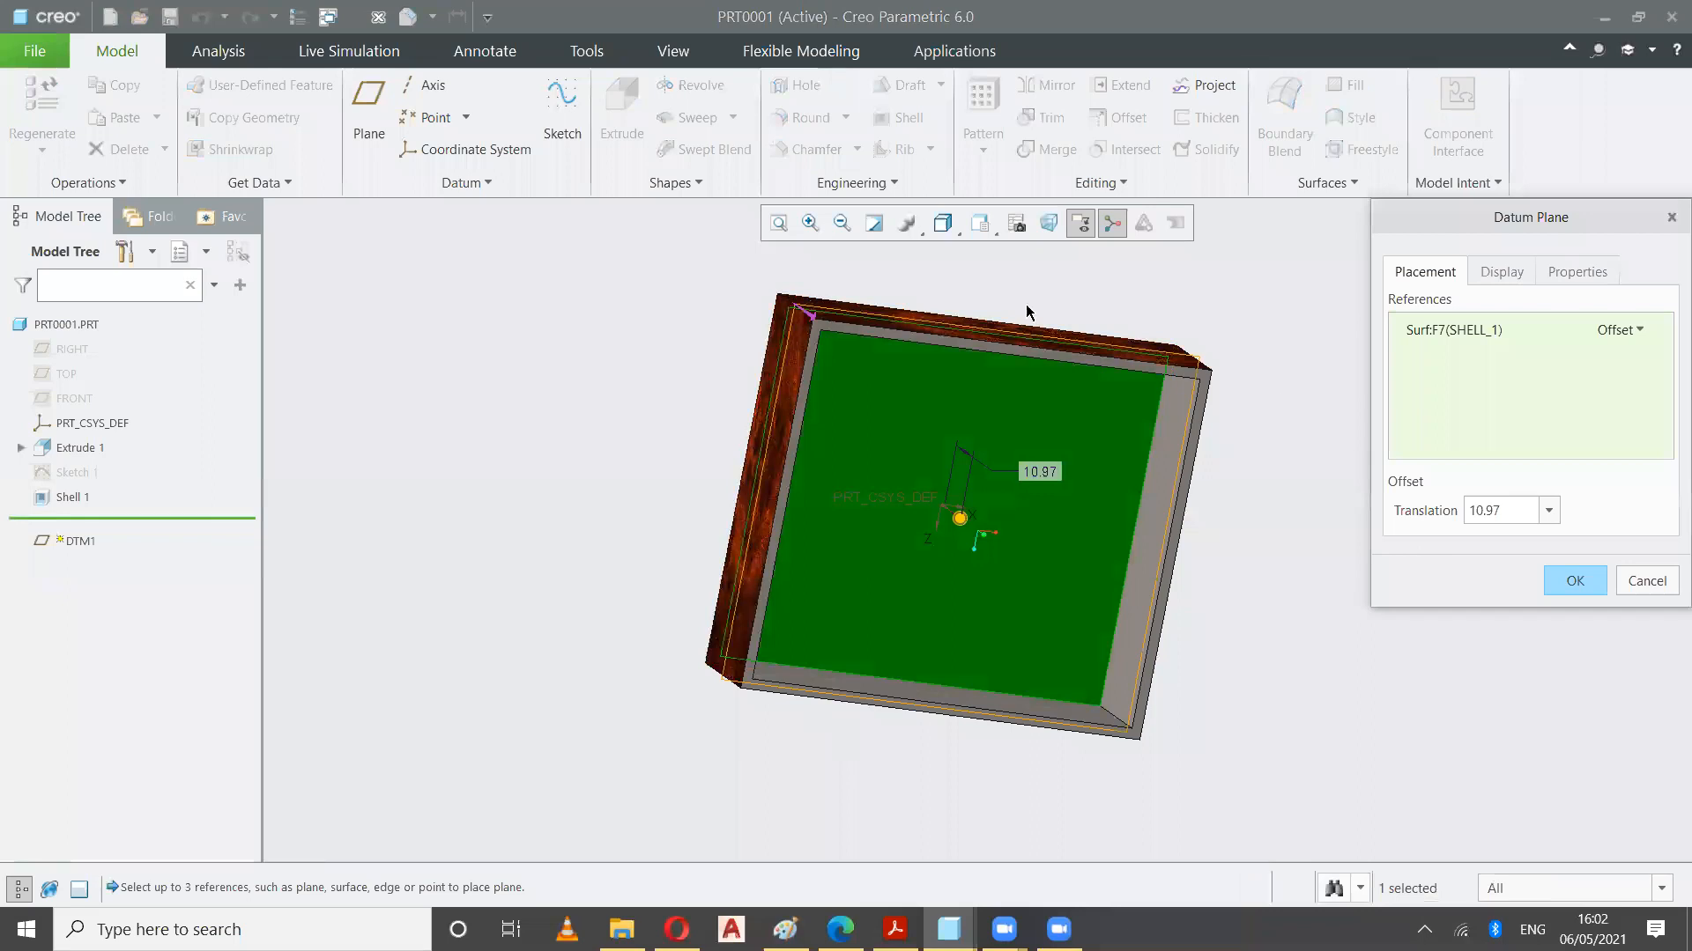
left_click(979, 226)
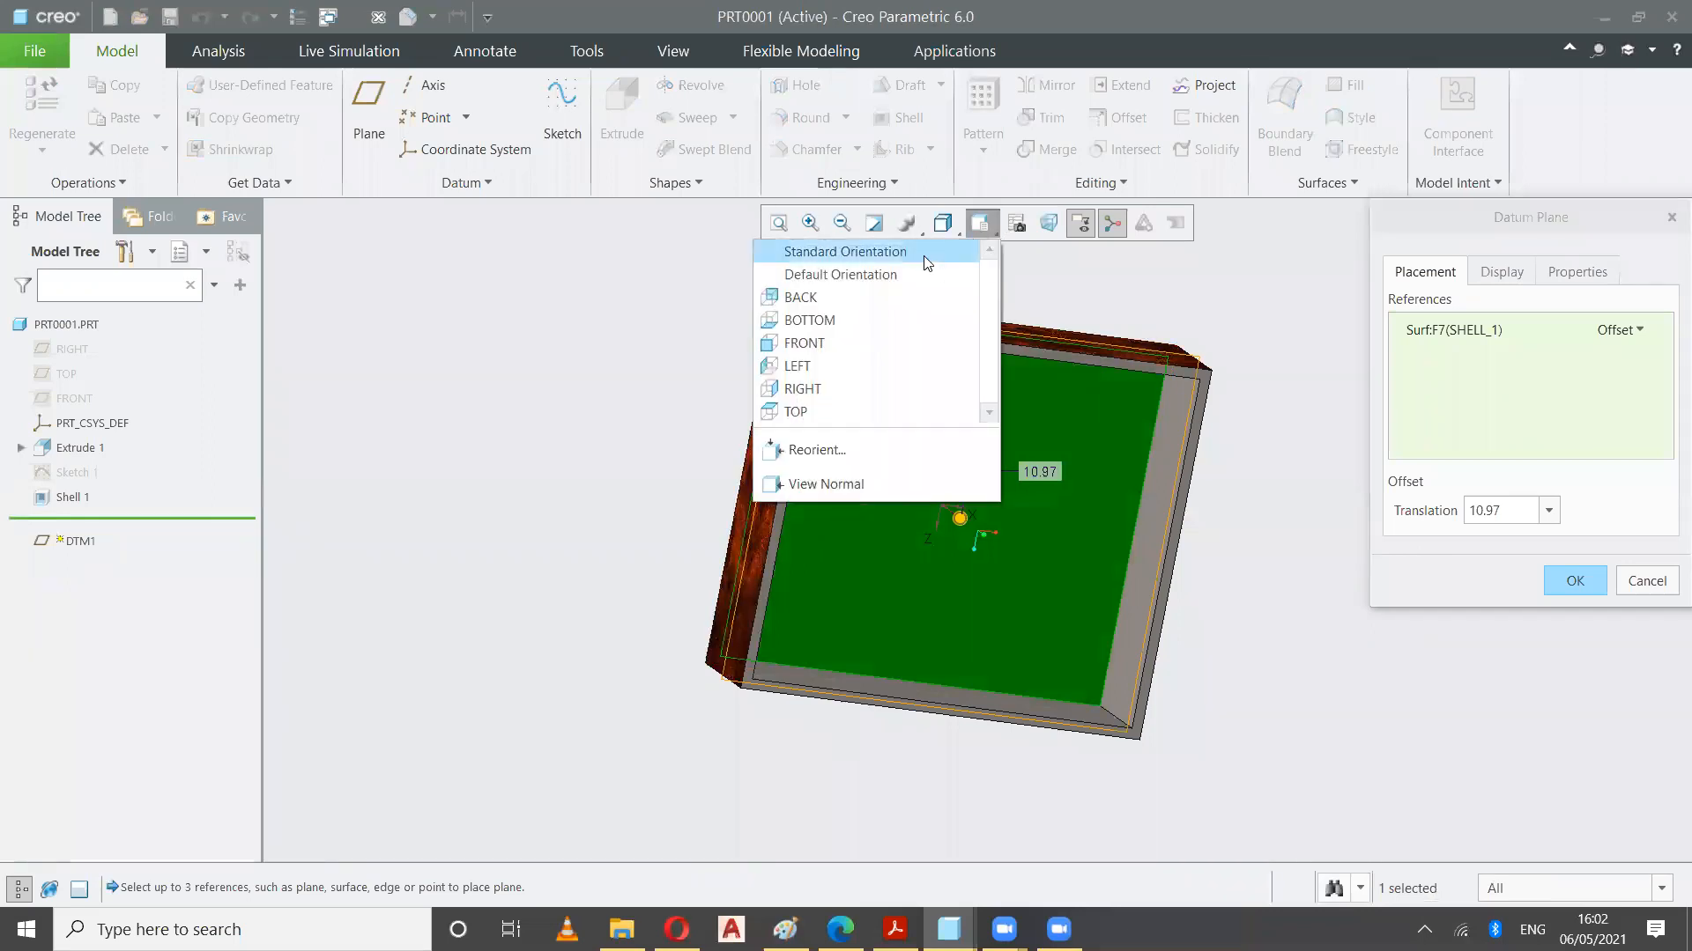
left_click(926, 253)
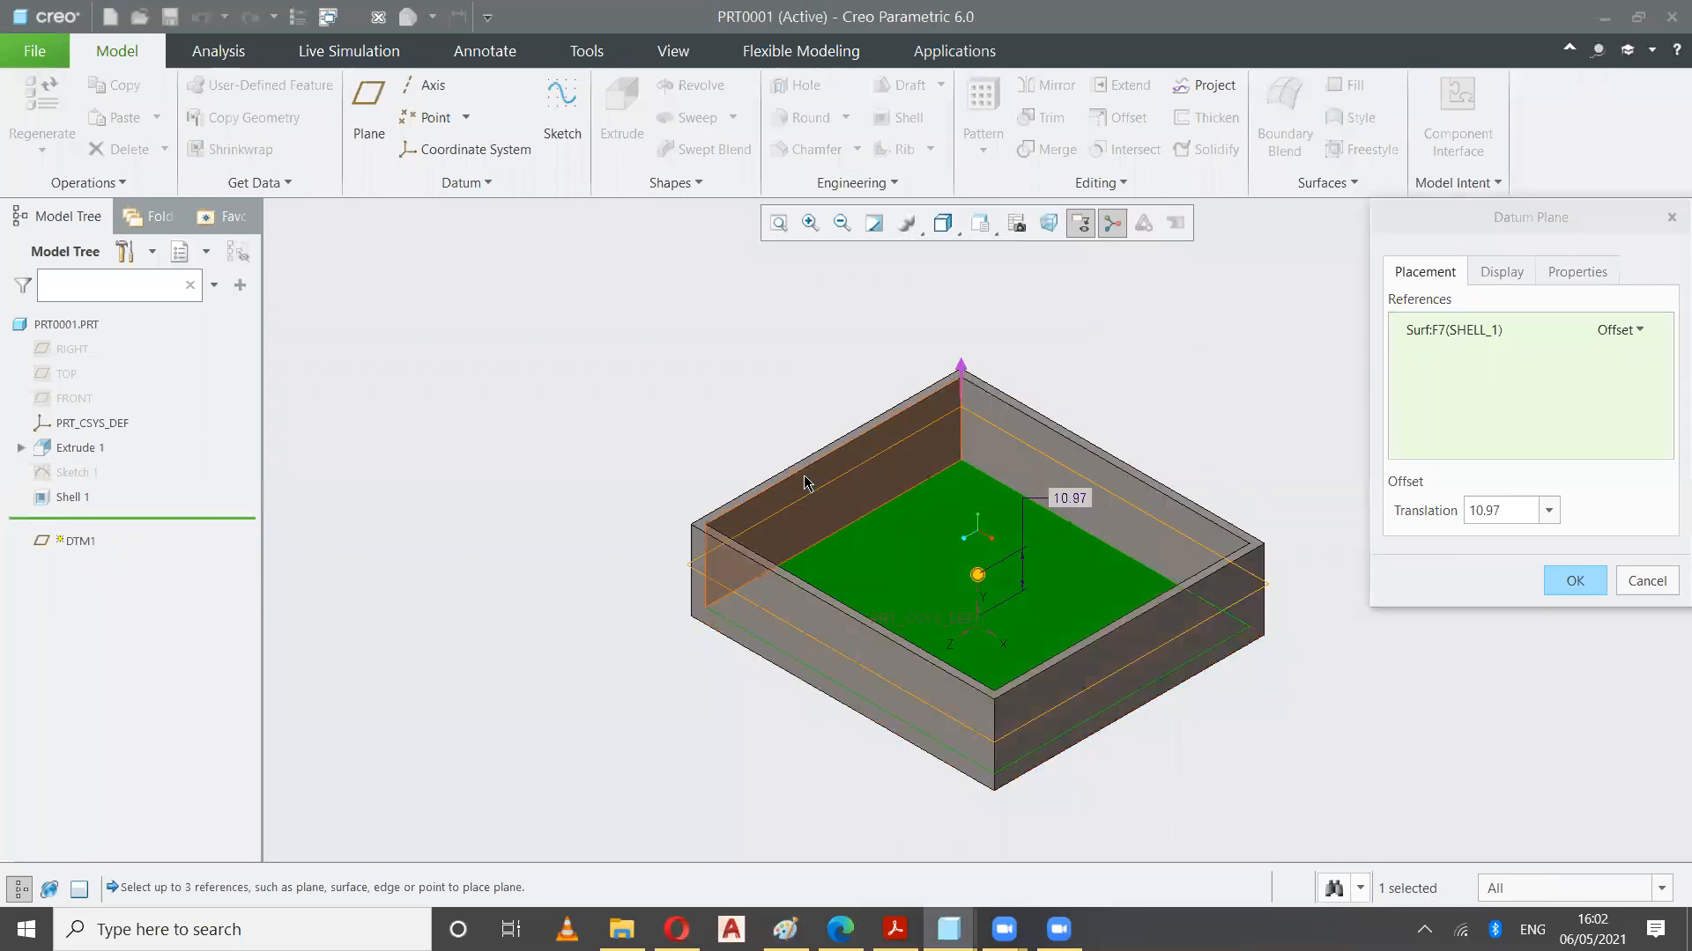
middle_click_drag(714, 450, 733, 393)
left_click(978, 224)
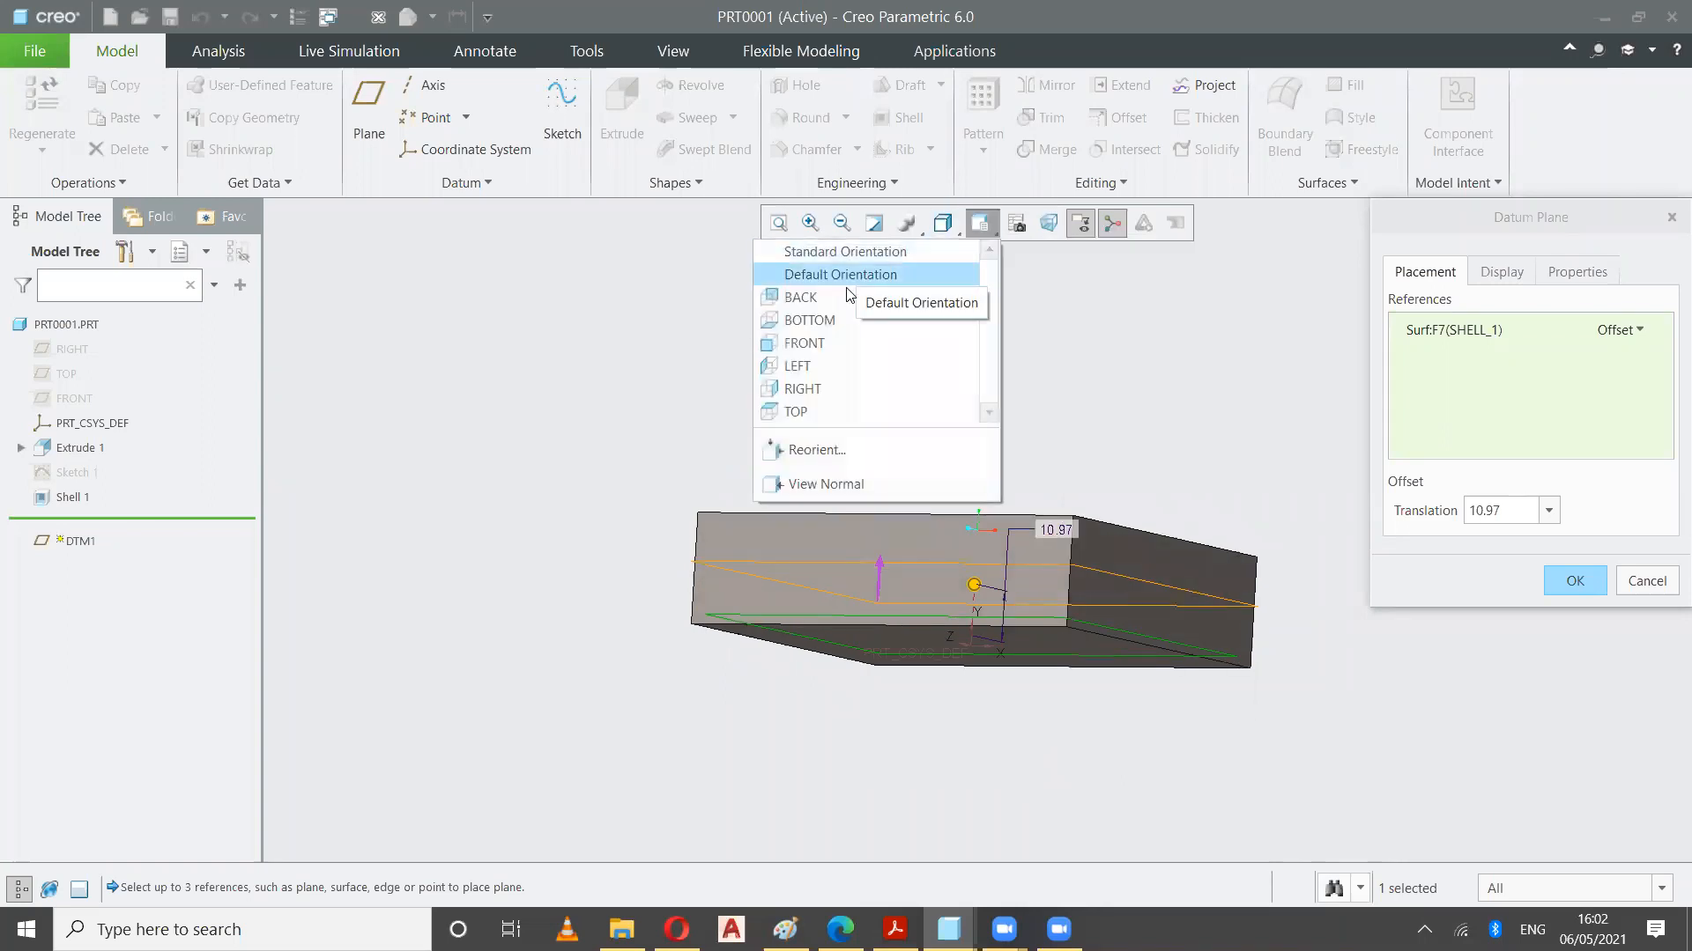
left_click(828, 347)
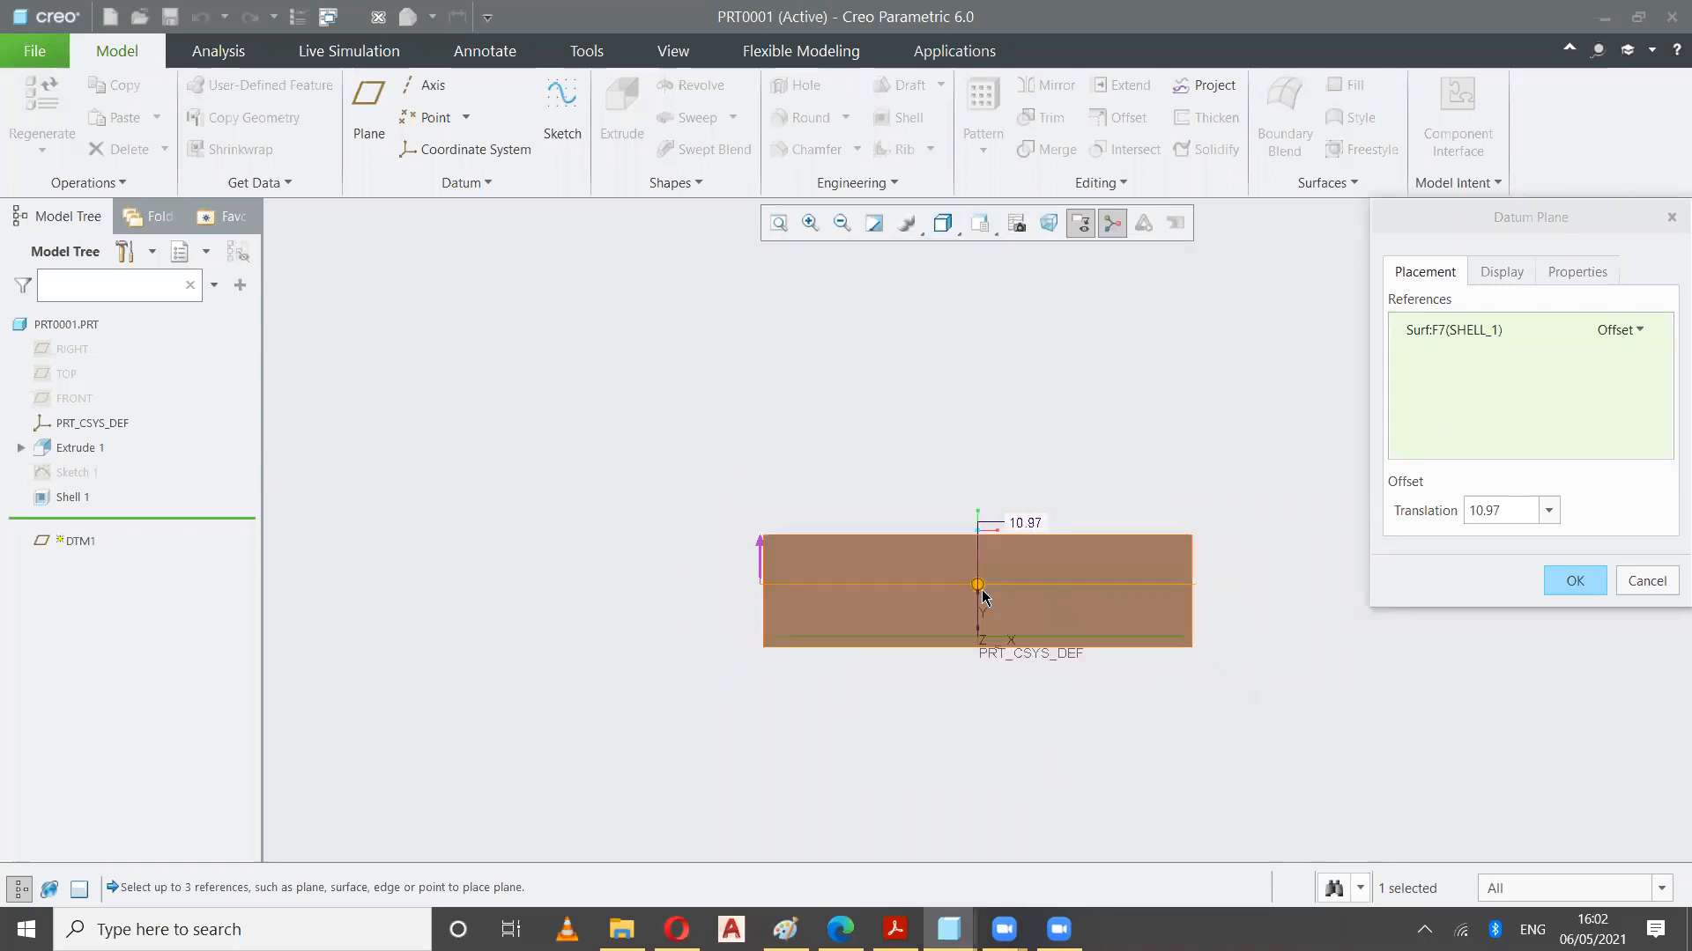
left_click_drag(980, 568, 978, 550)
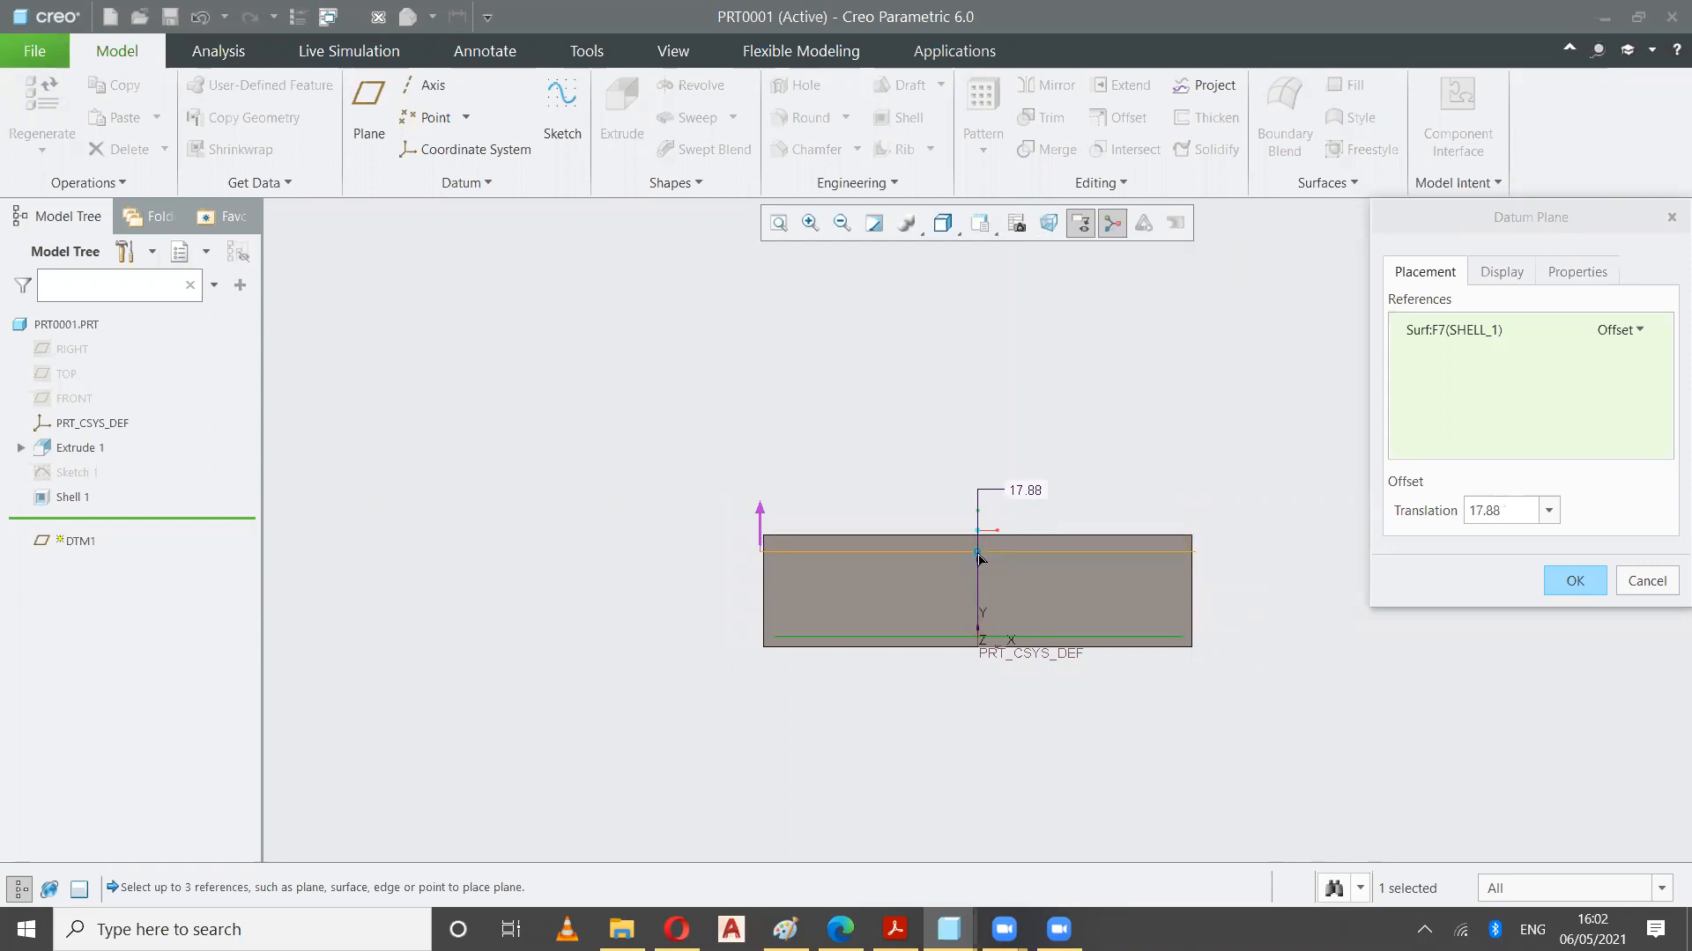
left_click(1572, 583)
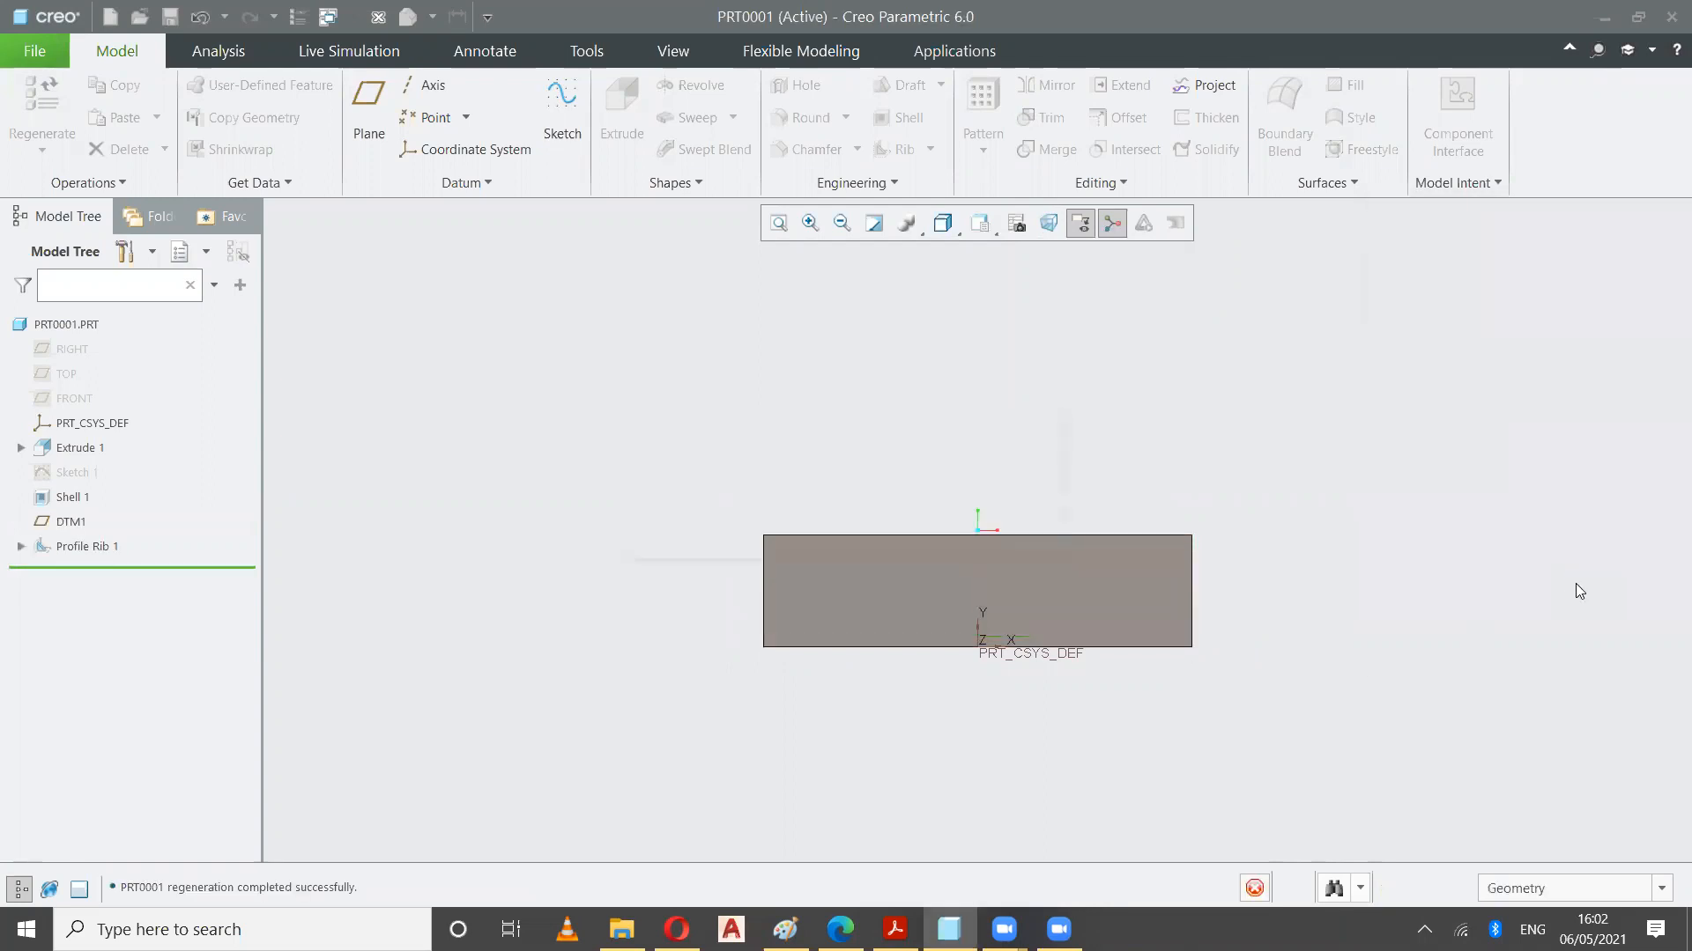
Examine the raised profile rib inside the box from several angles, along with its plane DTM1 and internal section
left_click(983, 229)
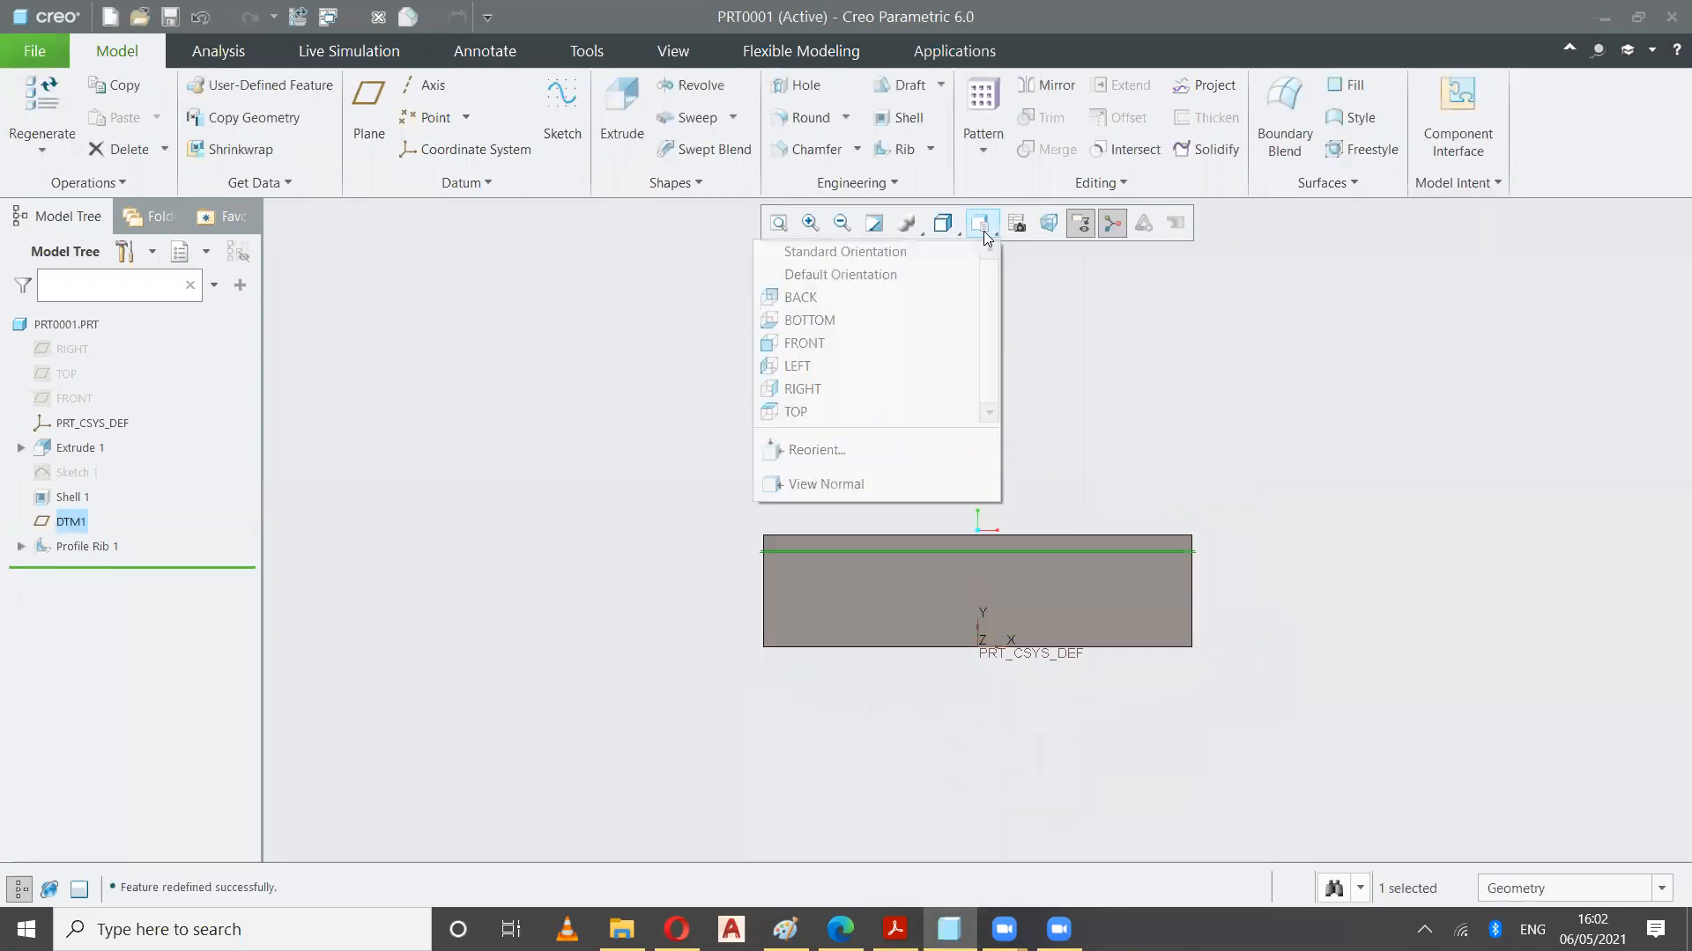
left_click(916, 255)
left_click(1413, 557)
middle_click_drag(1406, 590, 1344, 646)
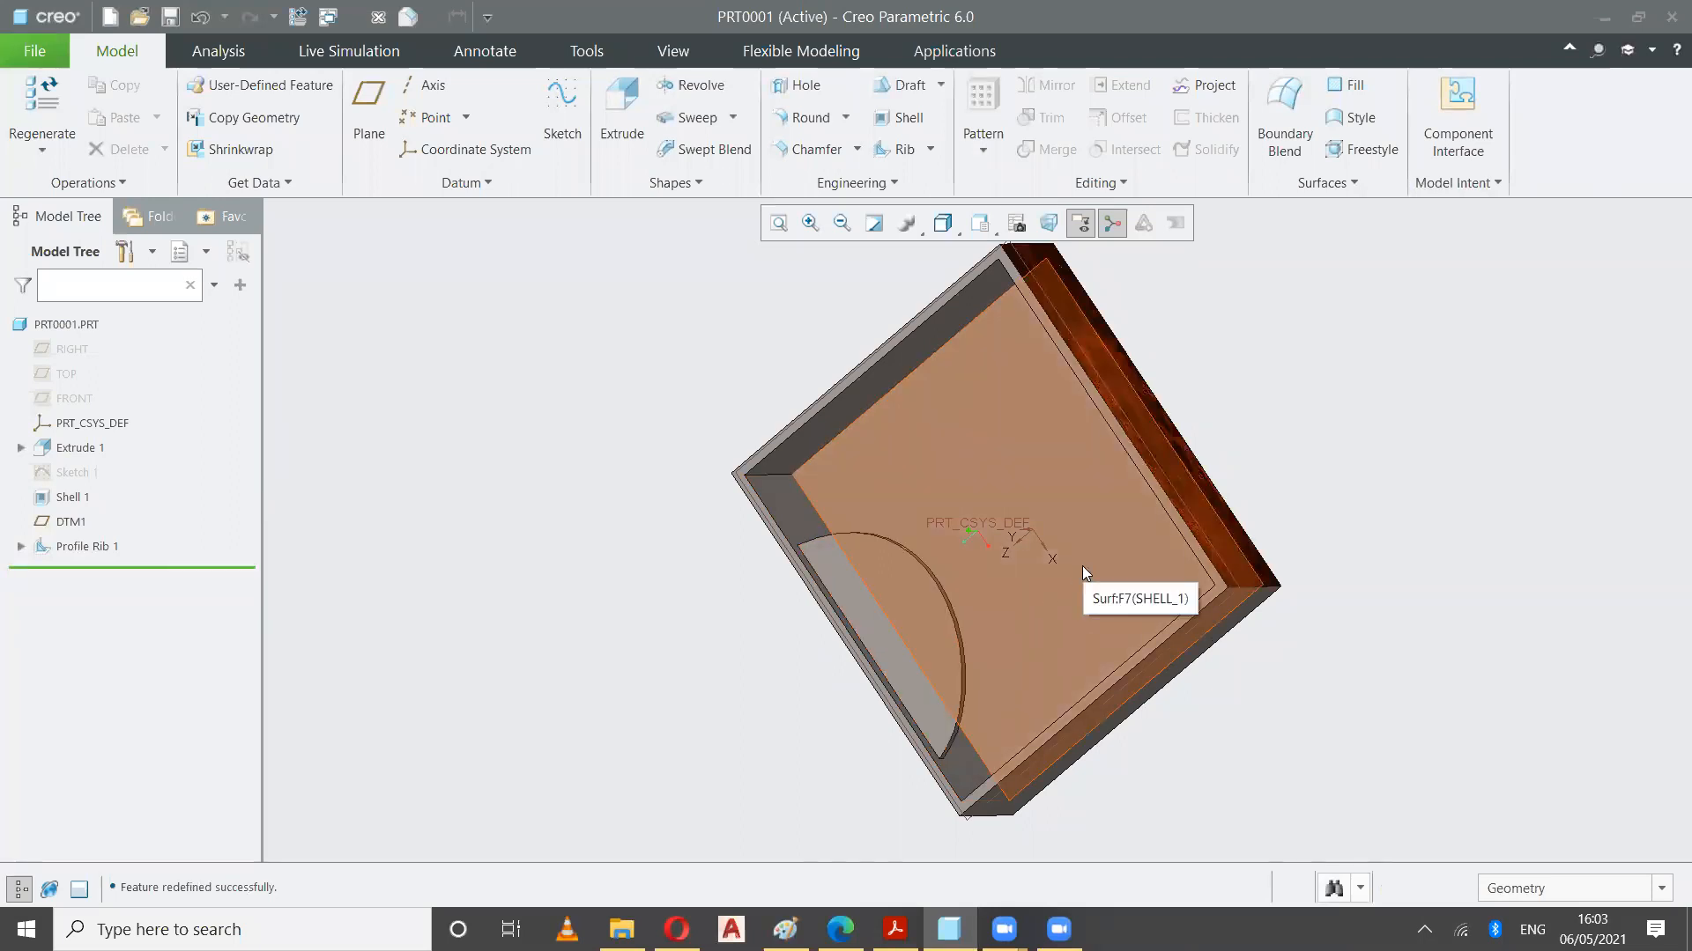
left_click(75, 526)
left_click(549, 596)
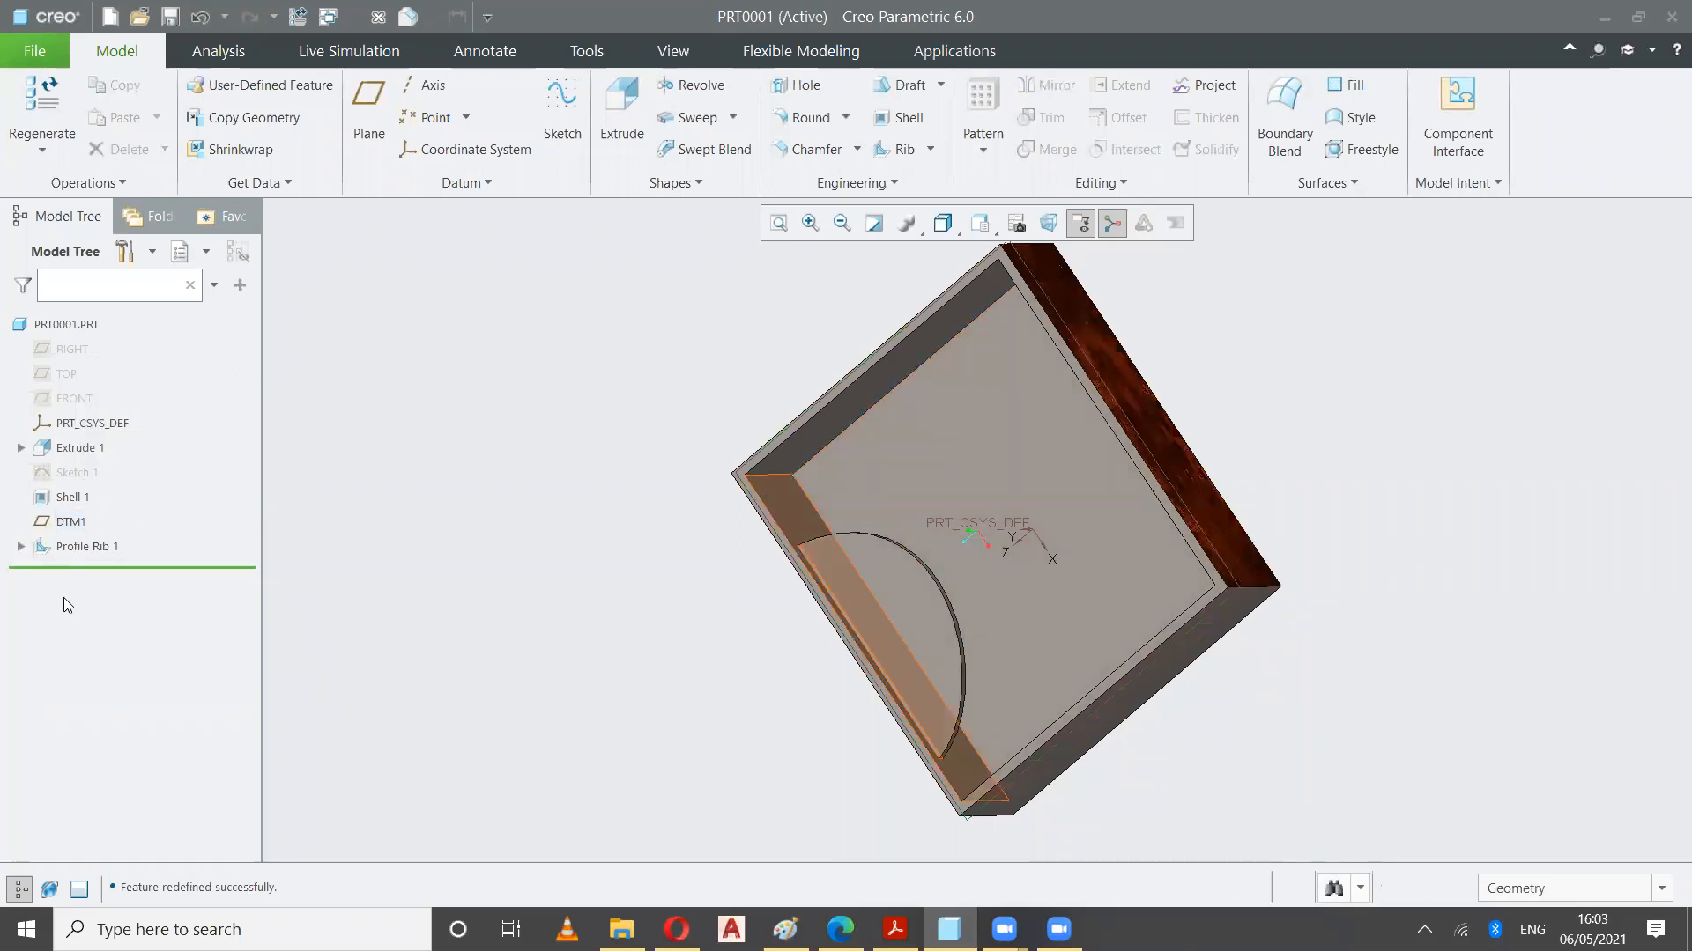
left_click(21, 546)
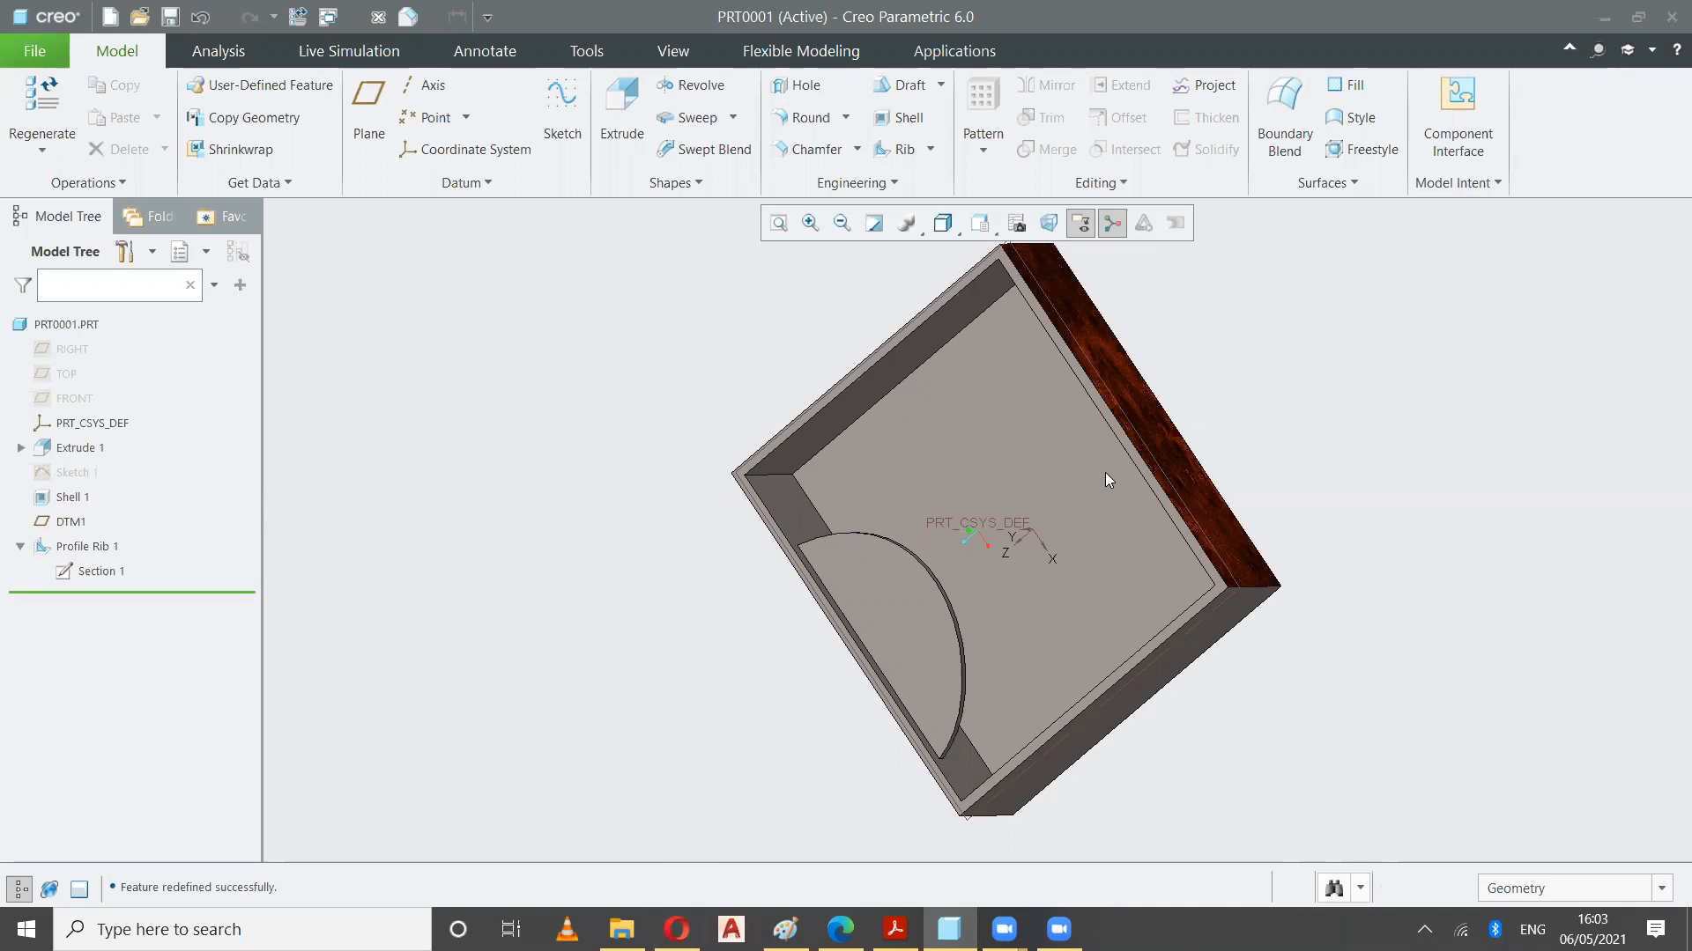
middle_click_drag(817, 564, 804, 746)
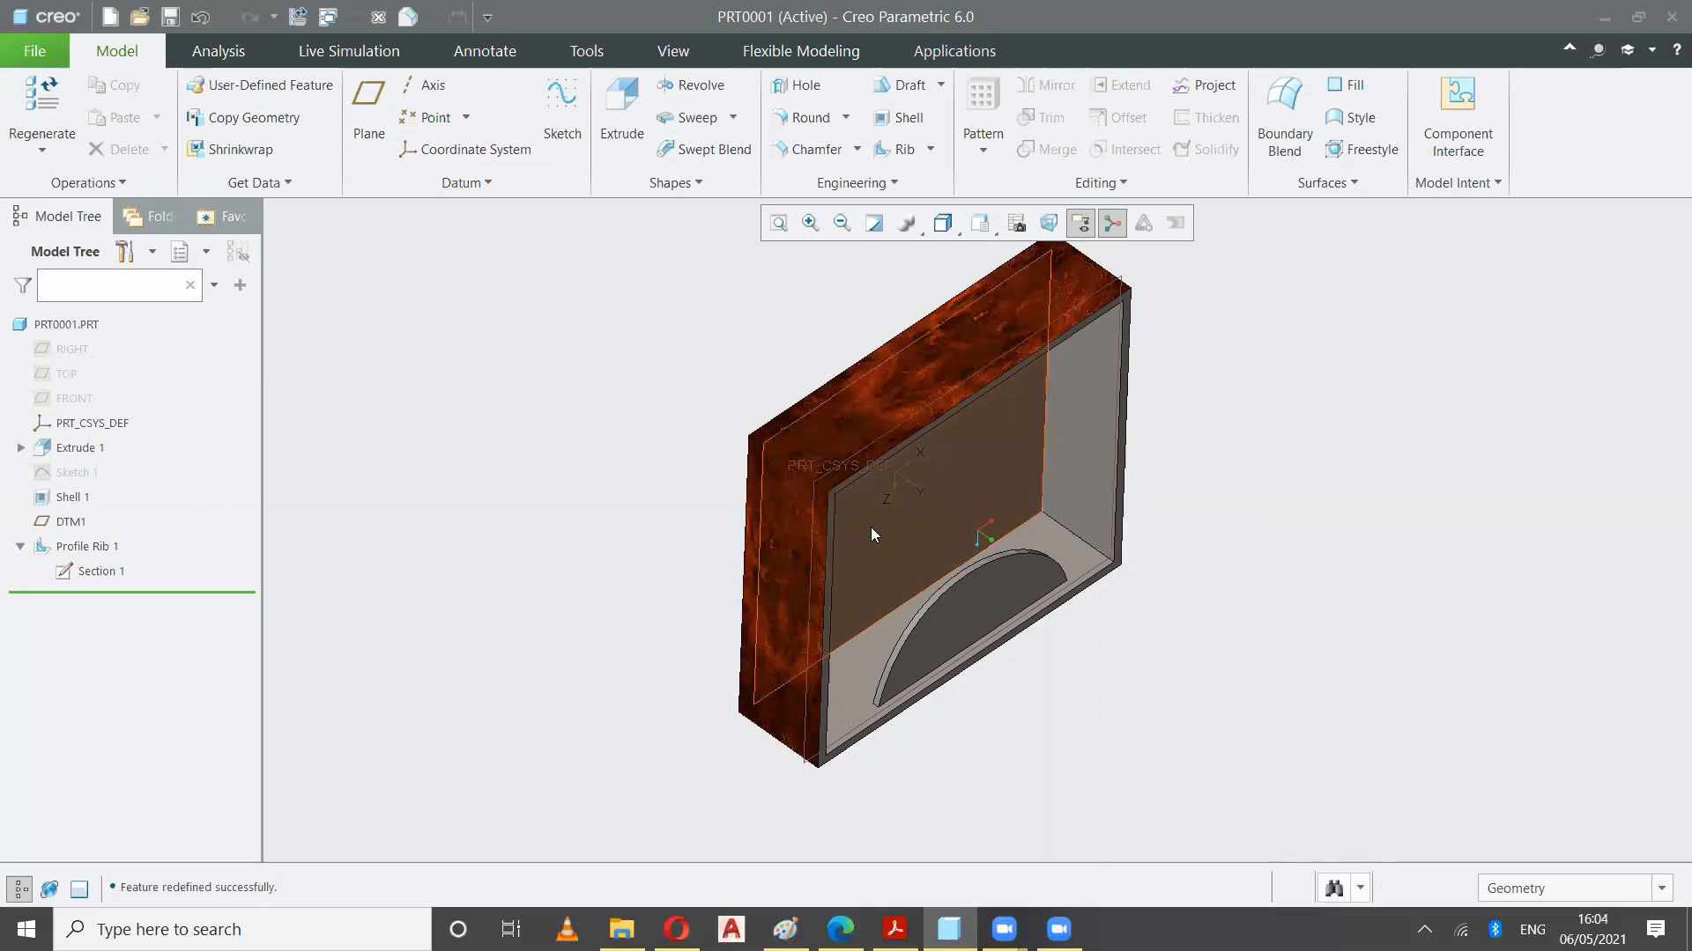
middle_click_drag(589, 553, 468, 382)
left_click(979, 223)
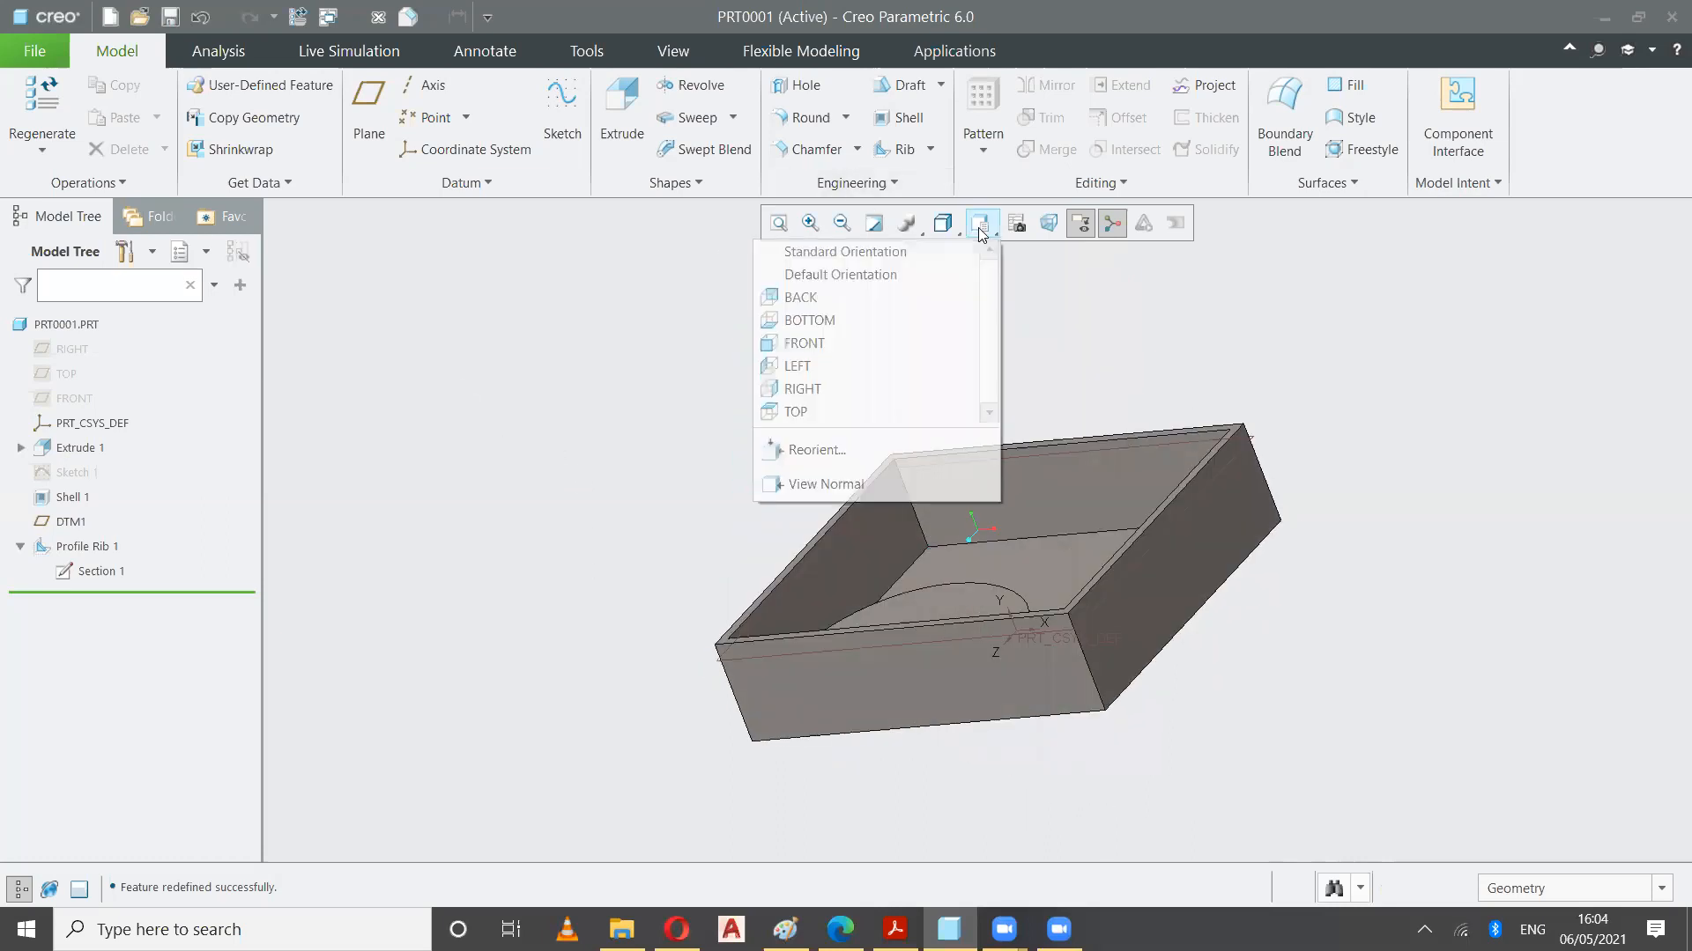
left_click(933, 261)
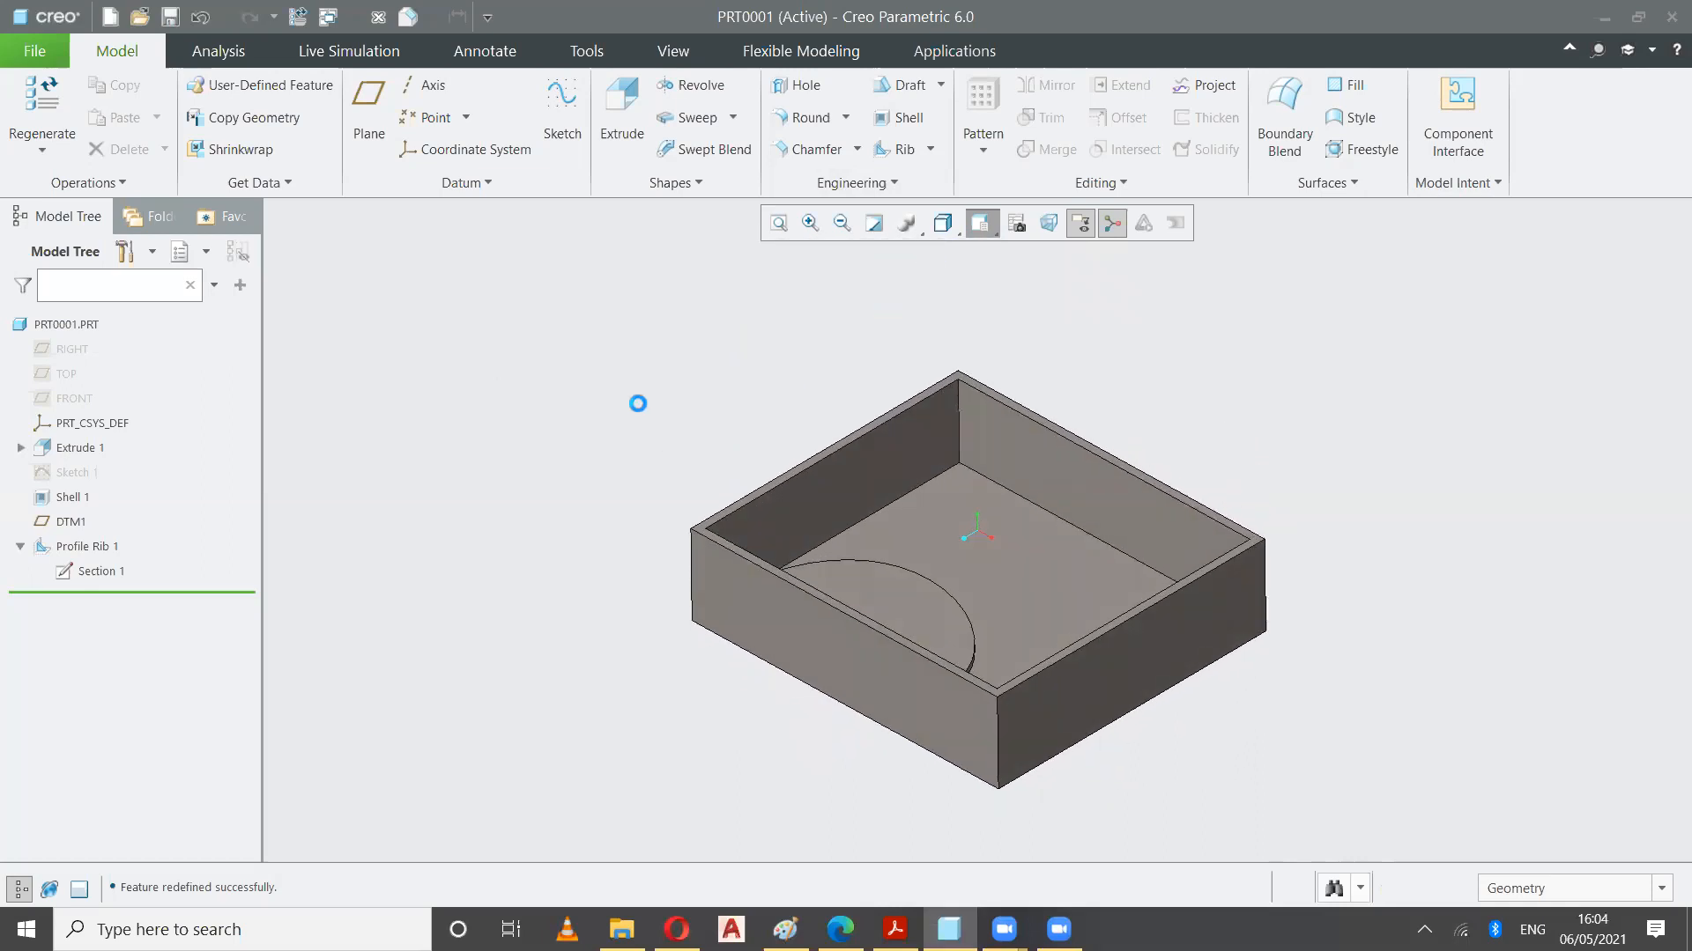
Create a datum plane parallel to the box's left inner side wall, offset about 38.4 toward the middle of the box
left_click(374, 113)
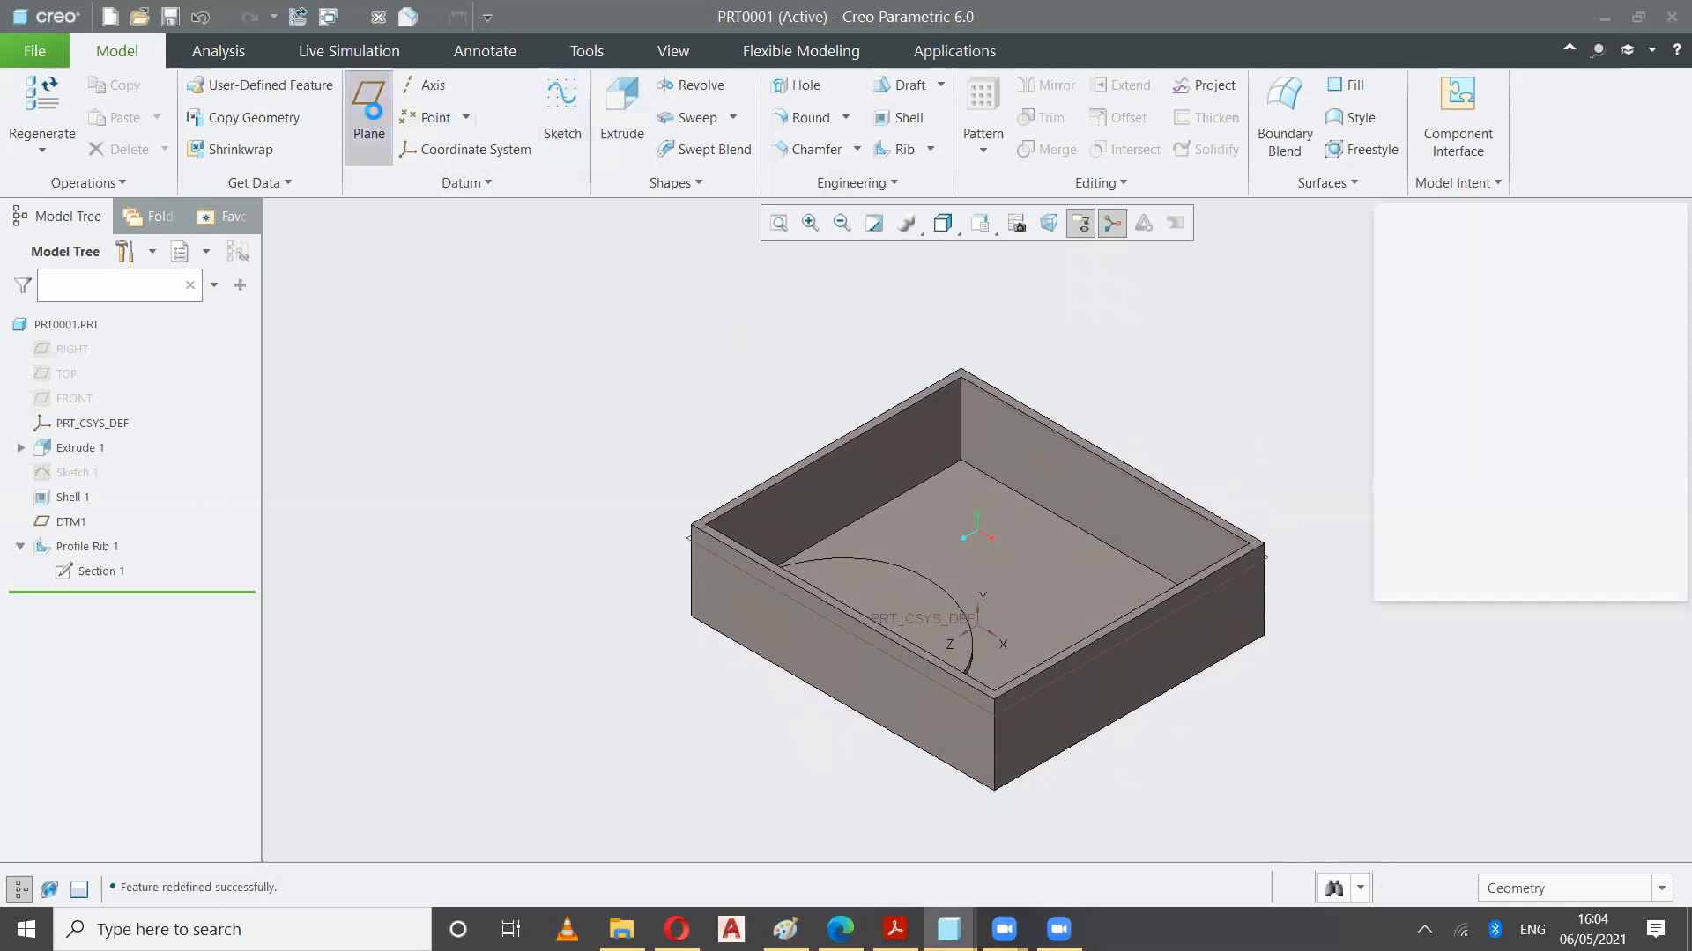
left_click(844, 499)
left_click_drag(834, 450, 962, 533)
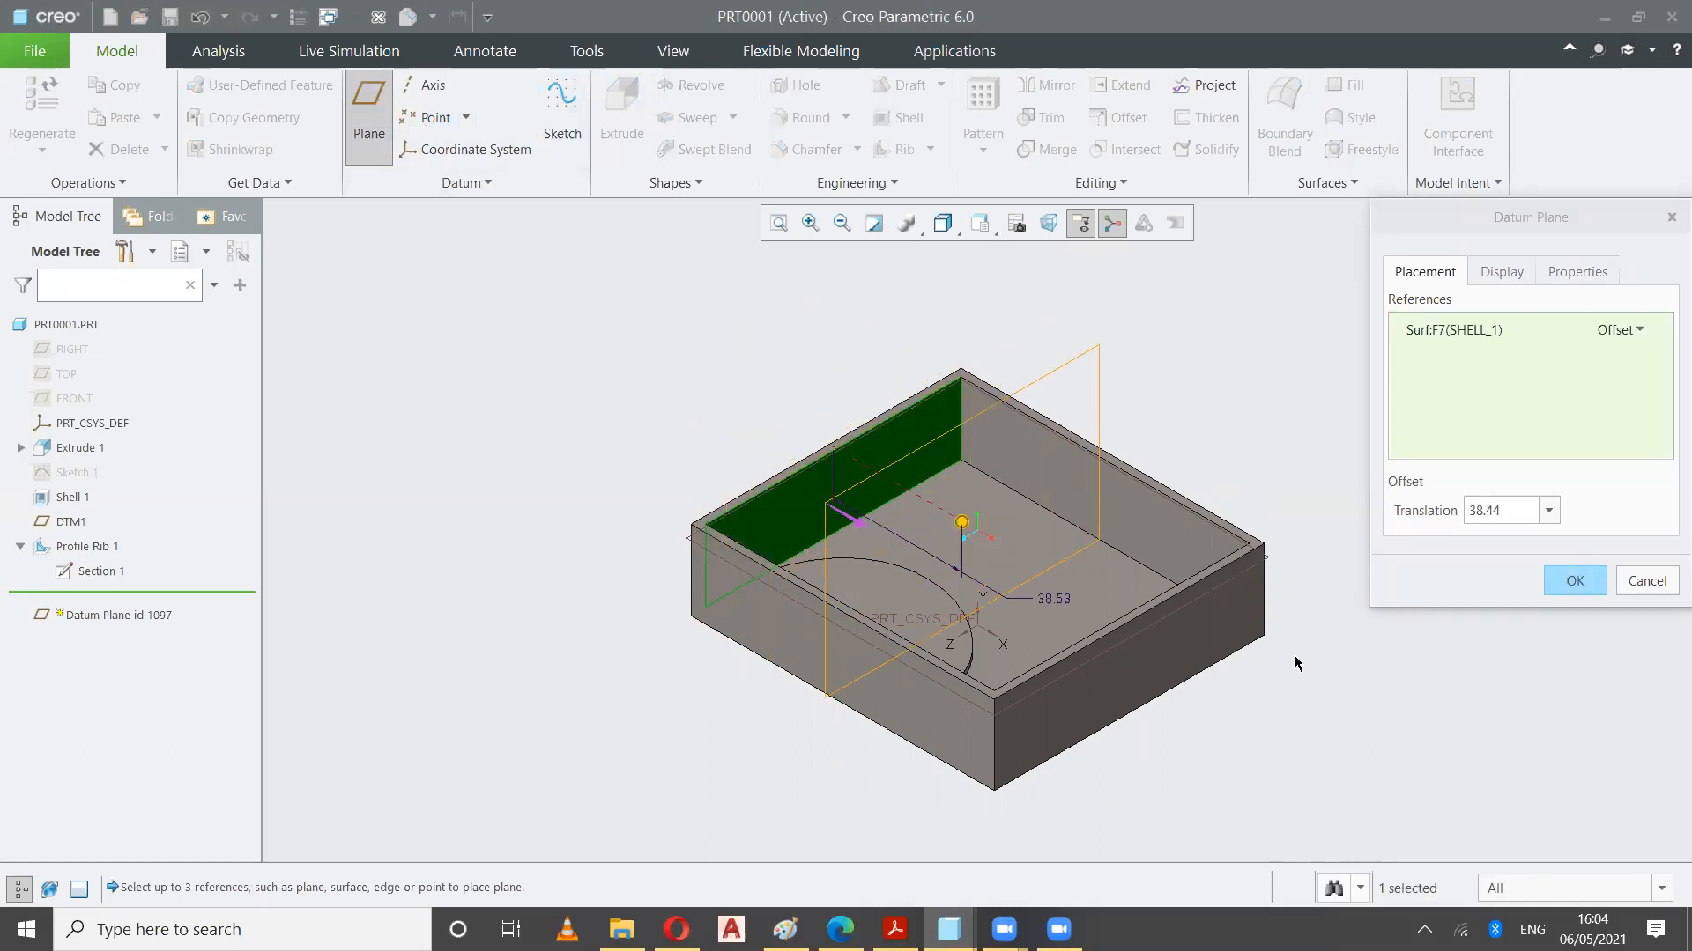
left_click(1568, 588)
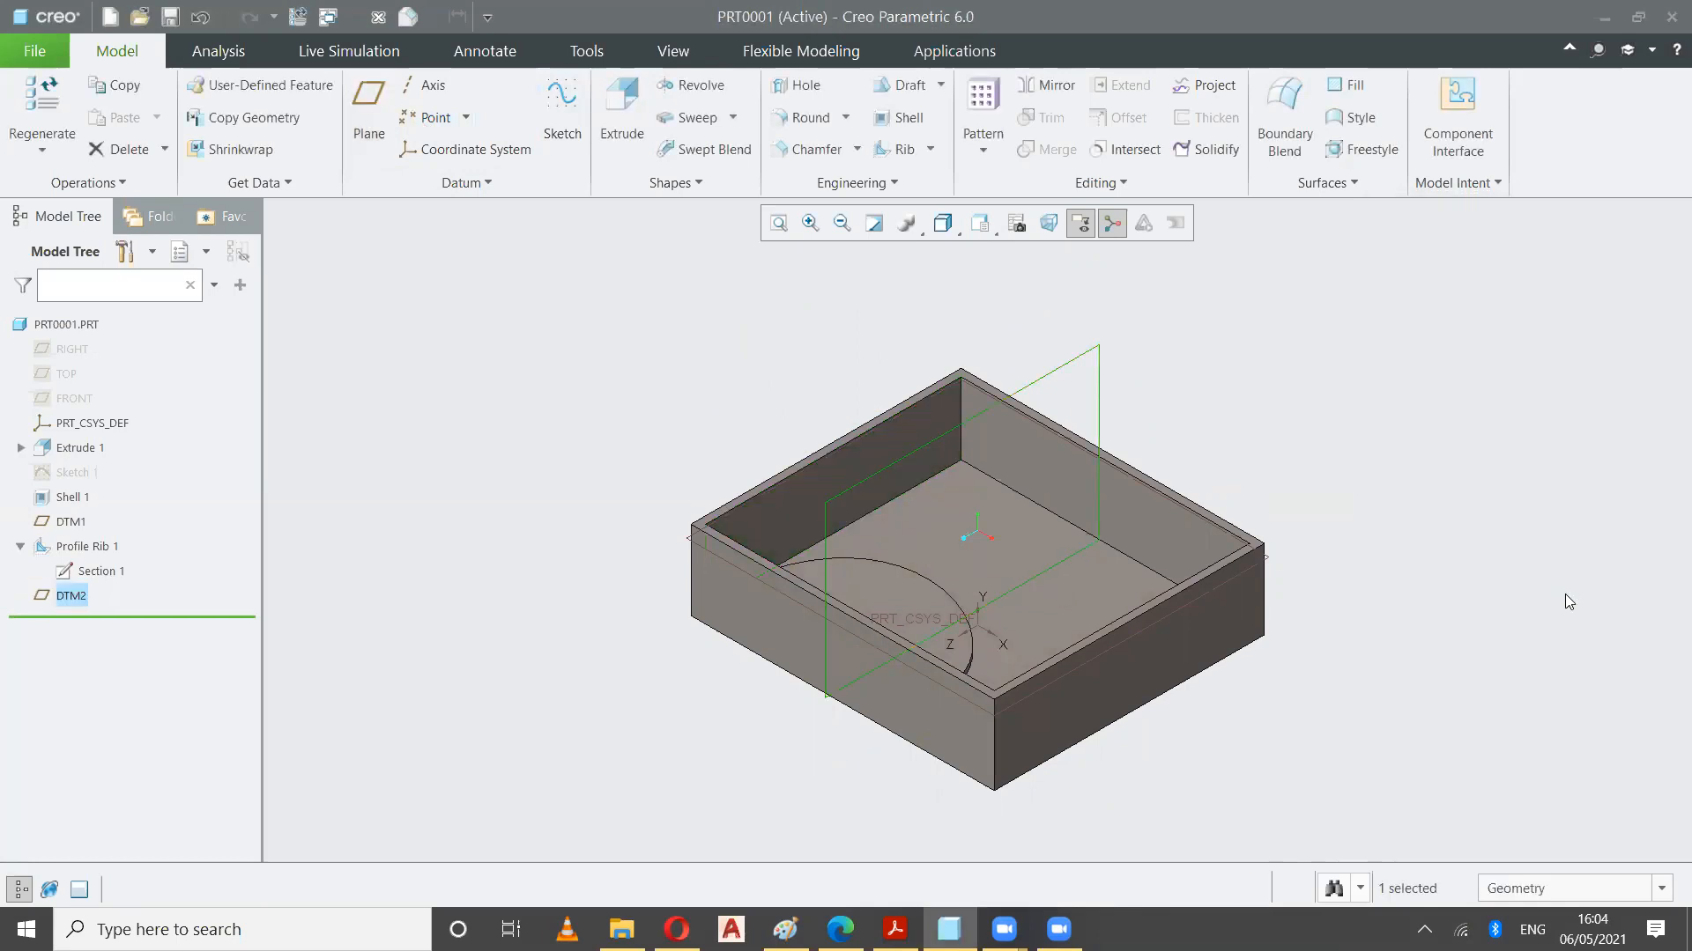
left_click(578, 486)
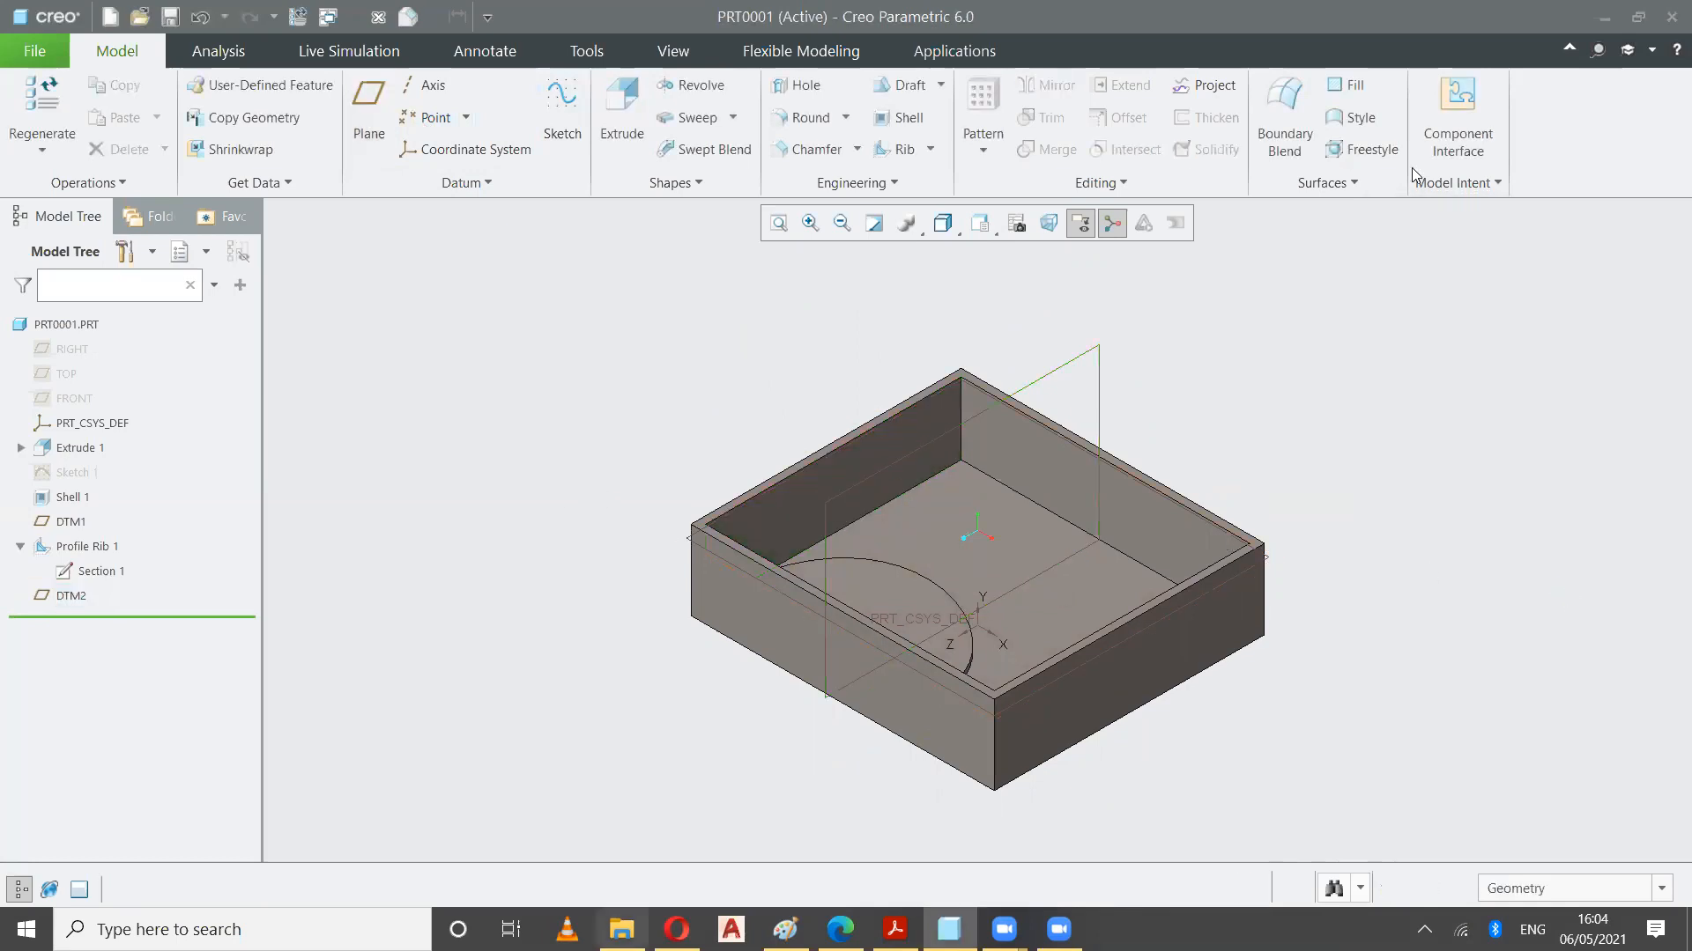
Start a second profile rib and open its internal sketch on vertical plane DTM2, viewed flat in 2D
left_click(932, 149)
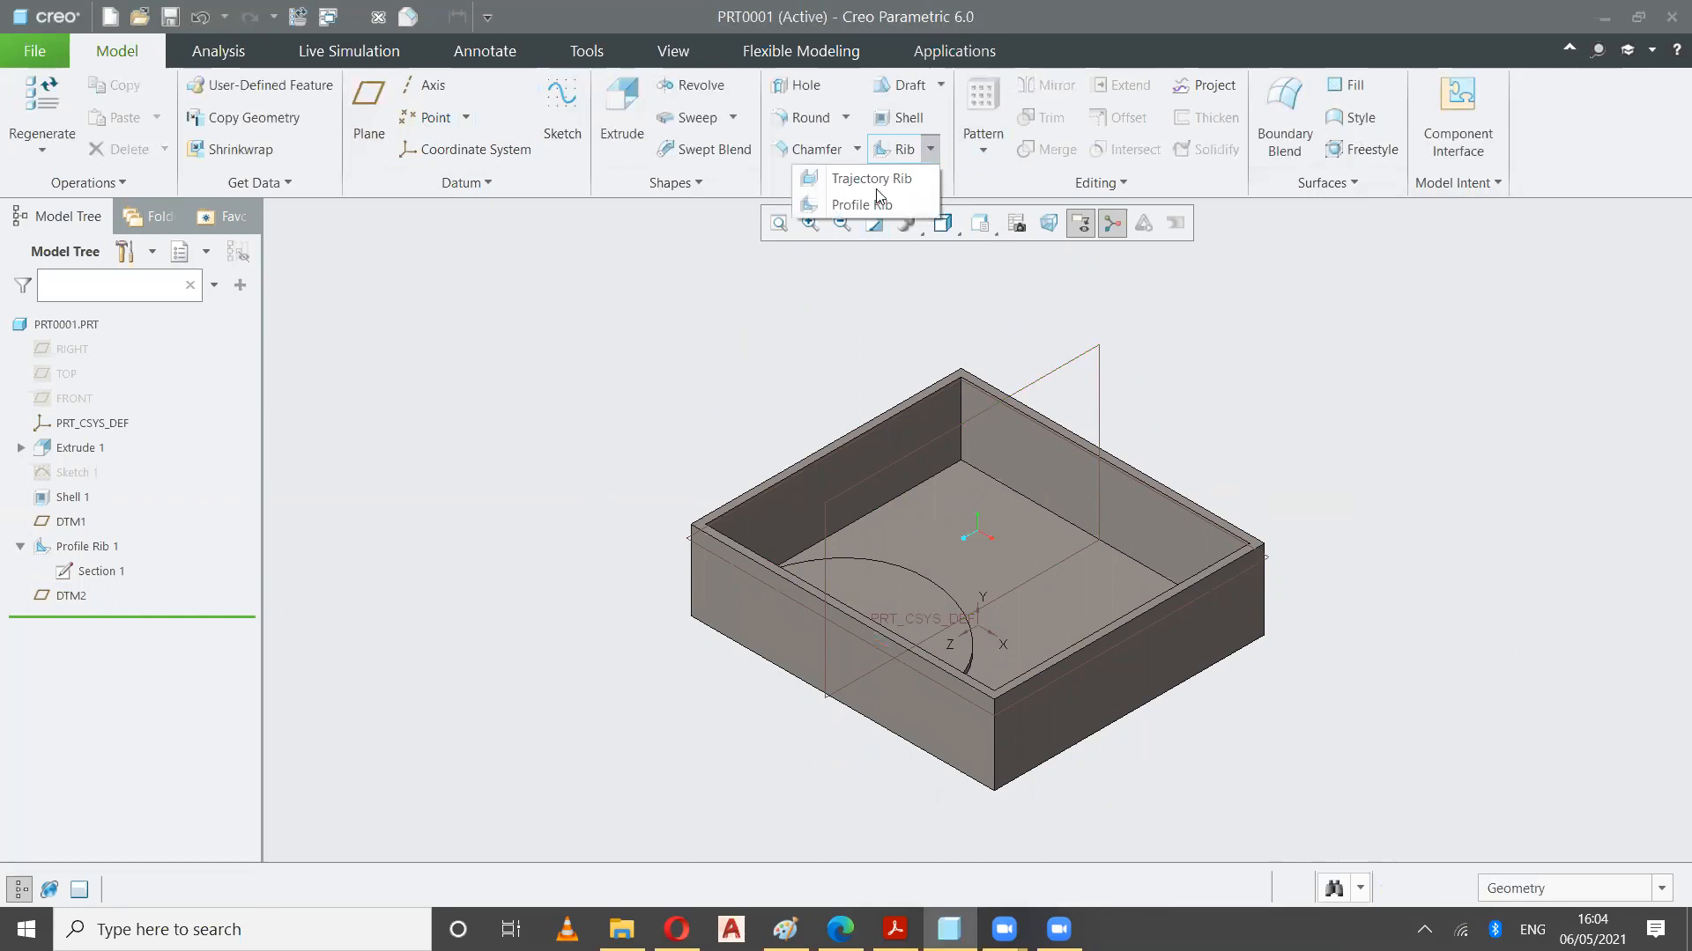
left_click(832, 203)
left_click(208, 179)
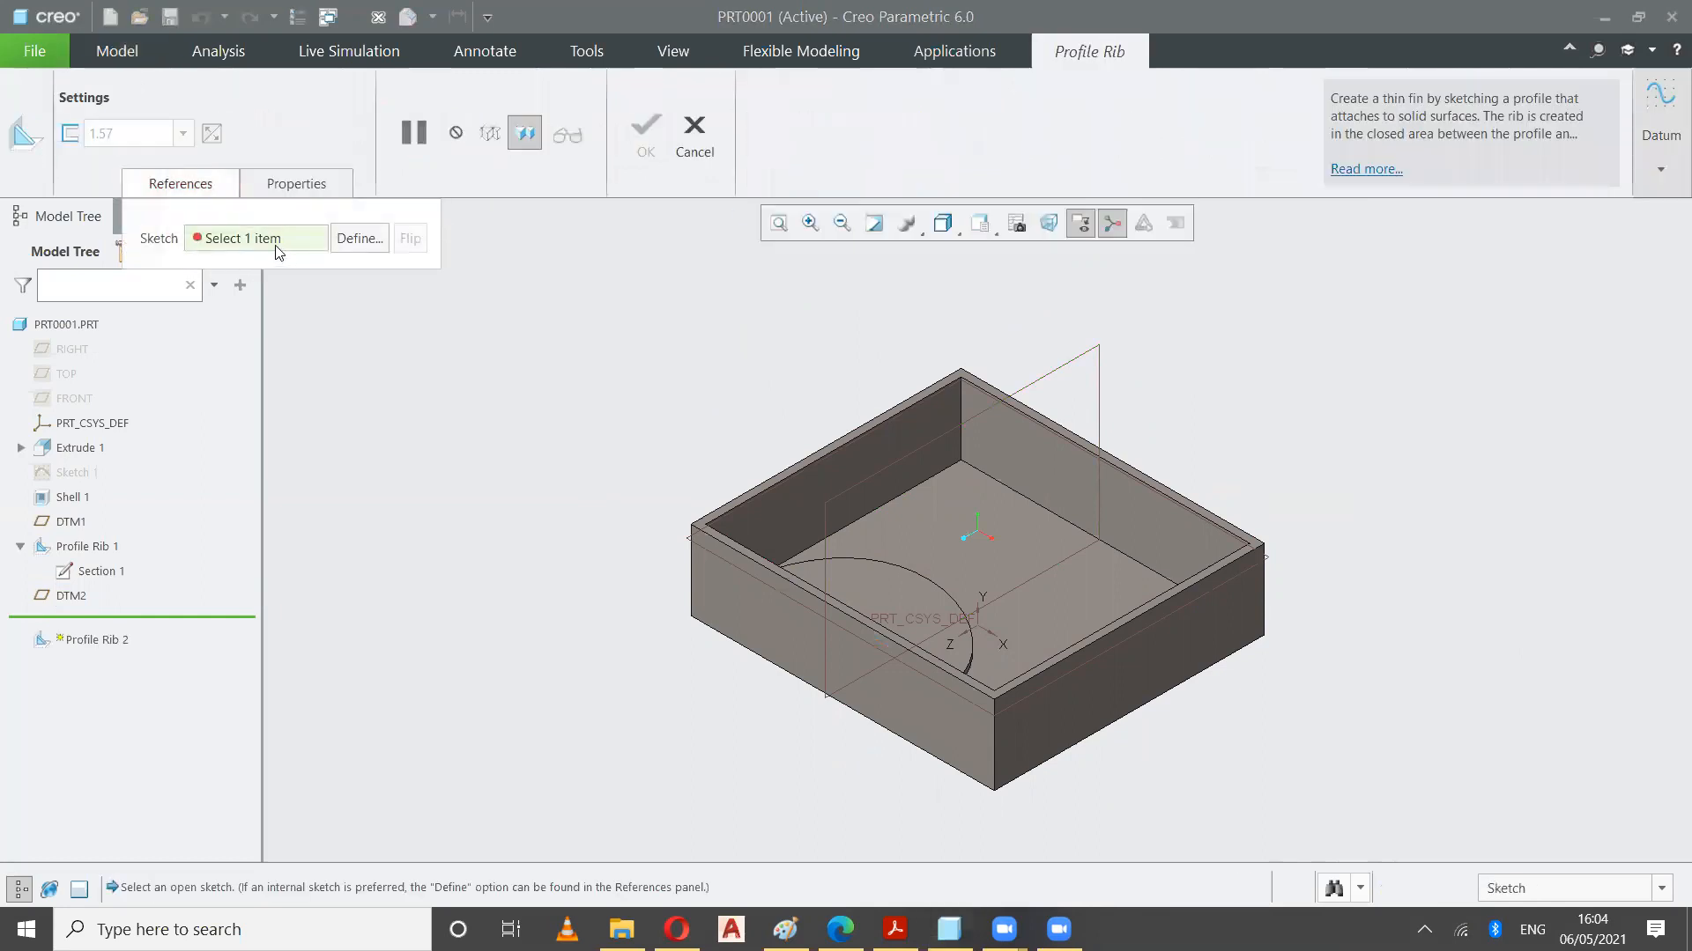
left_click(359, 238)
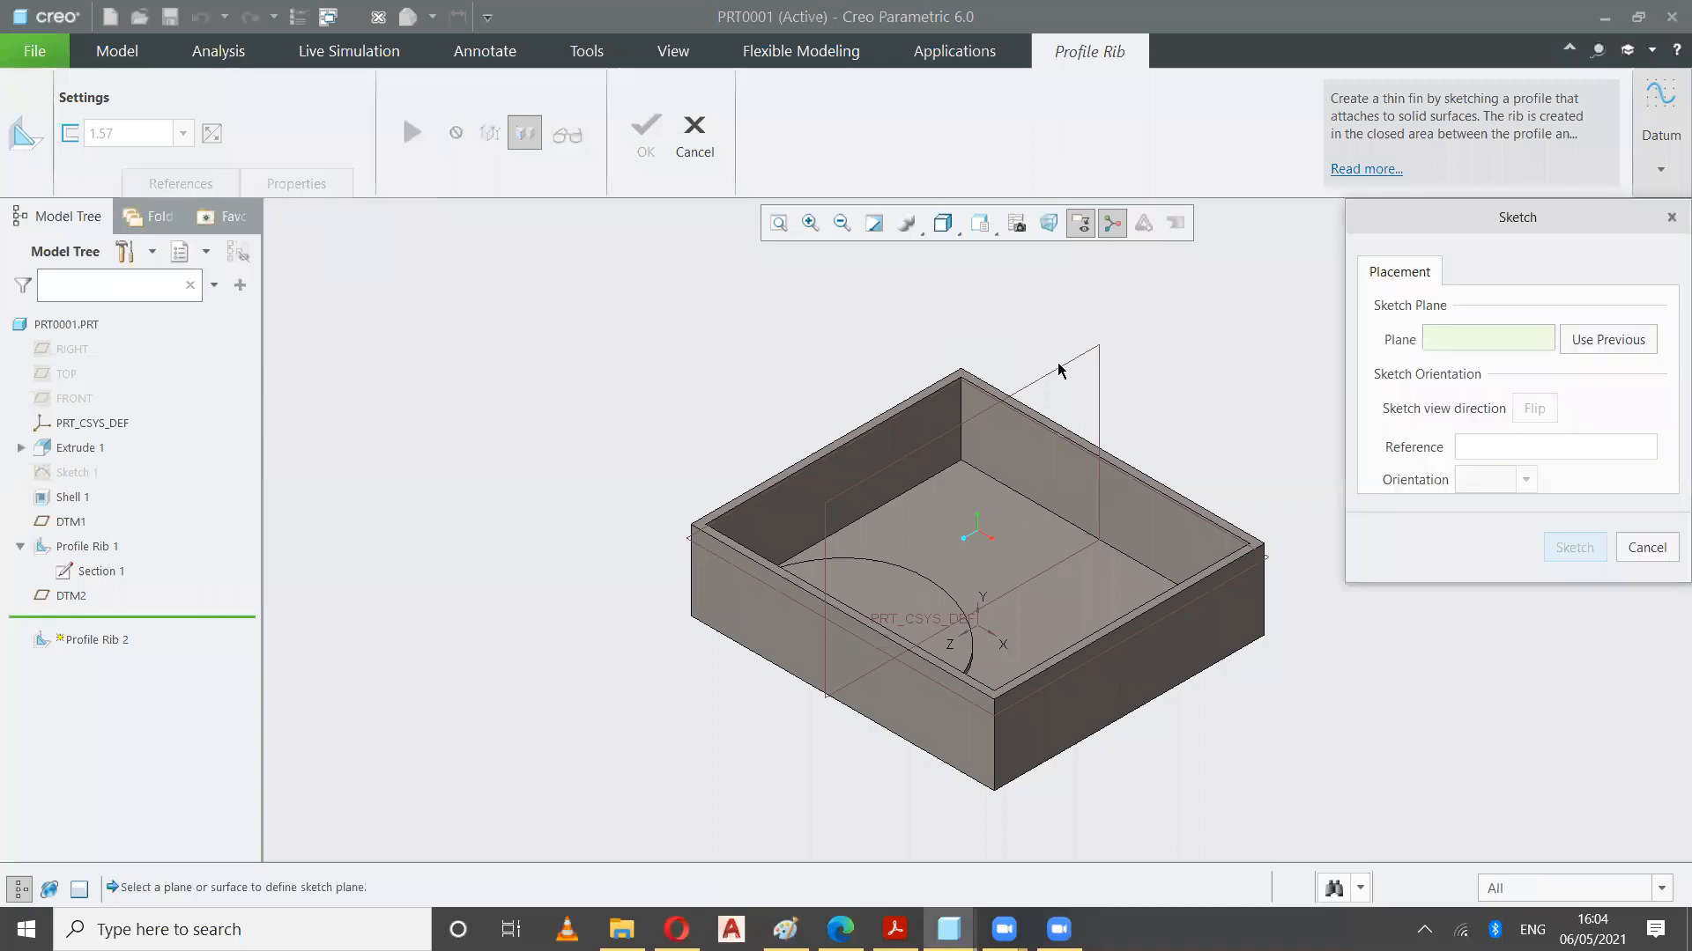
left_click(1061, 375)
left_click(1574, 549)
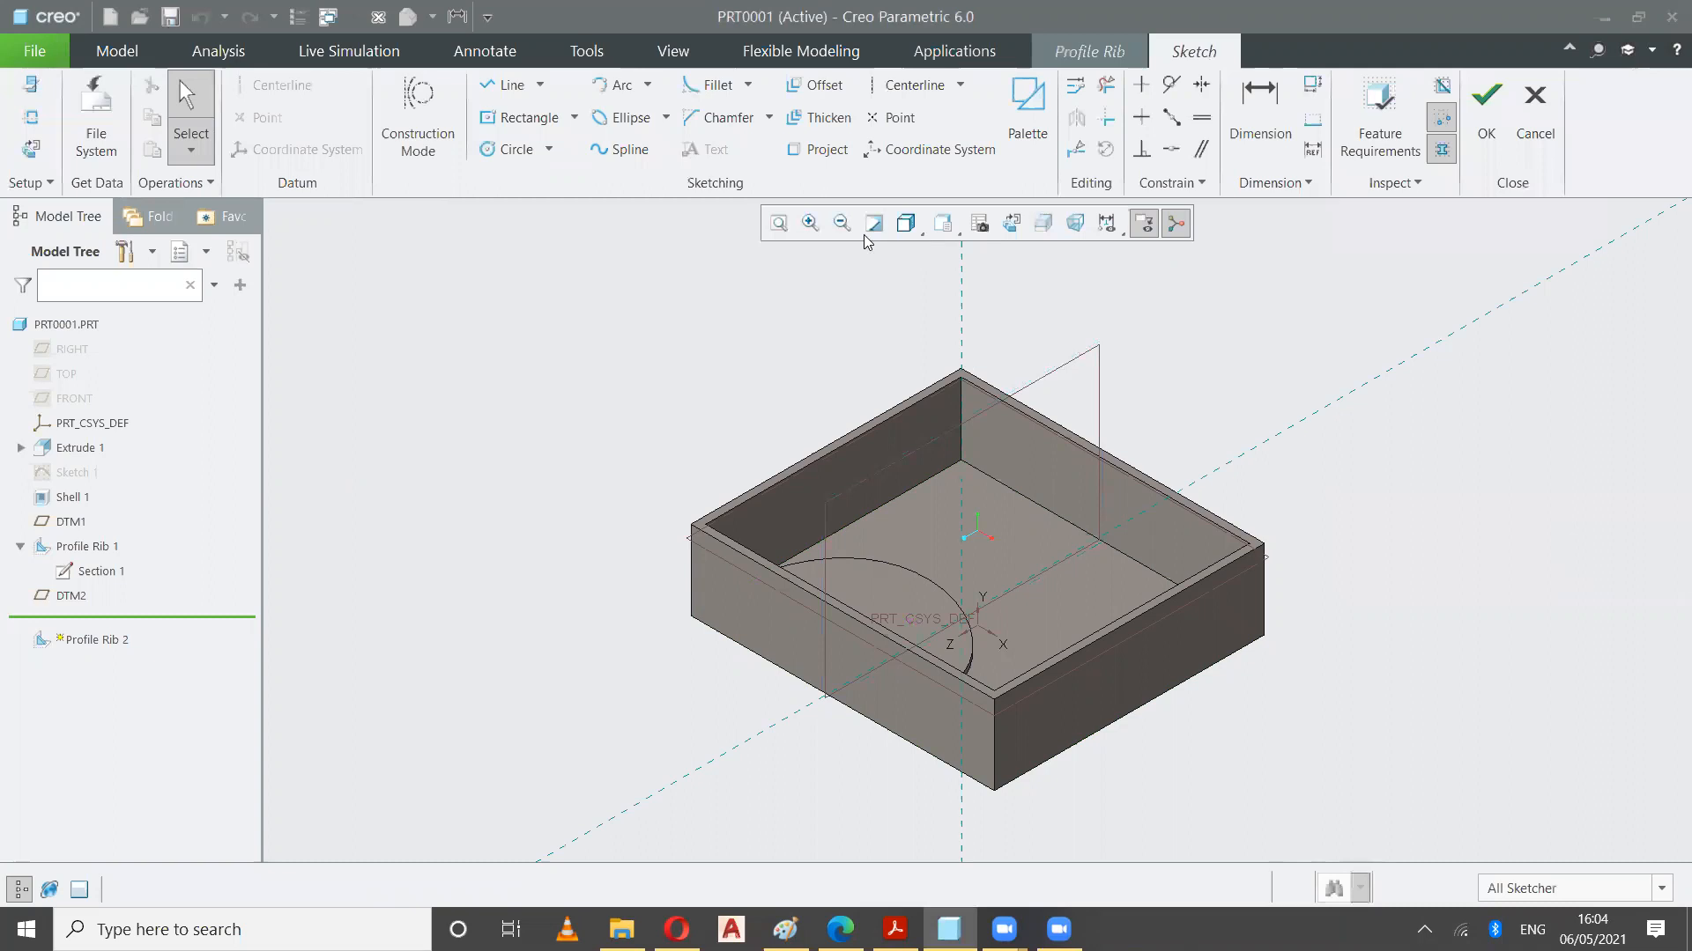
left_click(1011, 223)
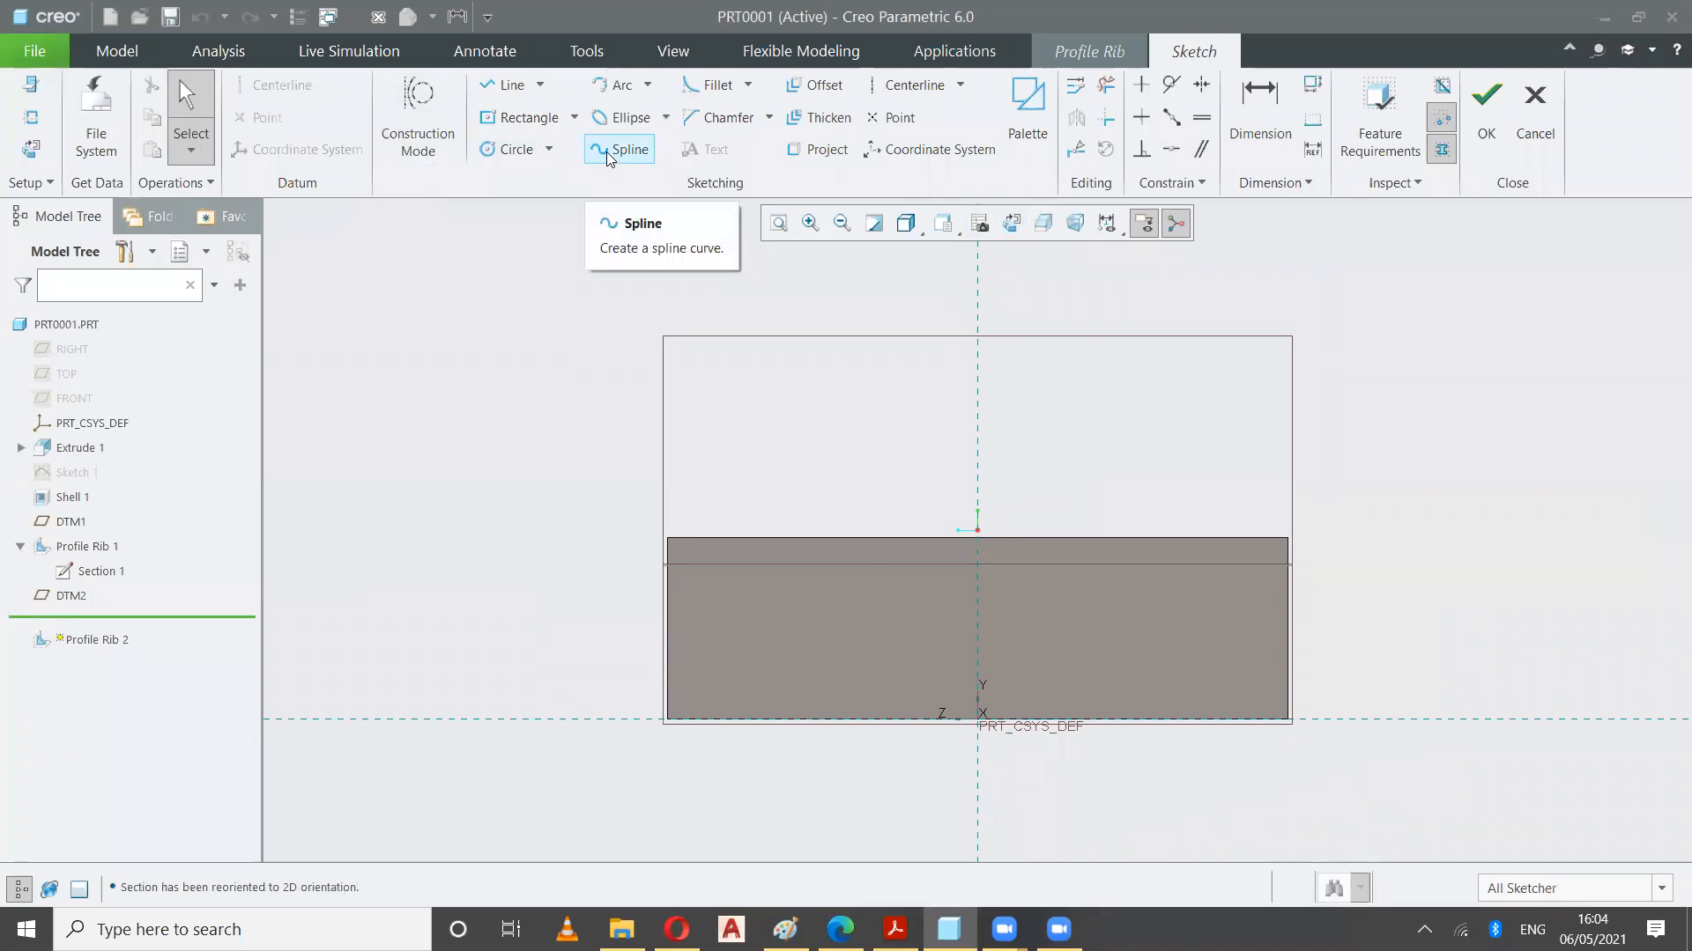
Sketch two connected lines on DTM2 forming a peak above the box, with both ends left free between the walls
left_click(502, 85)
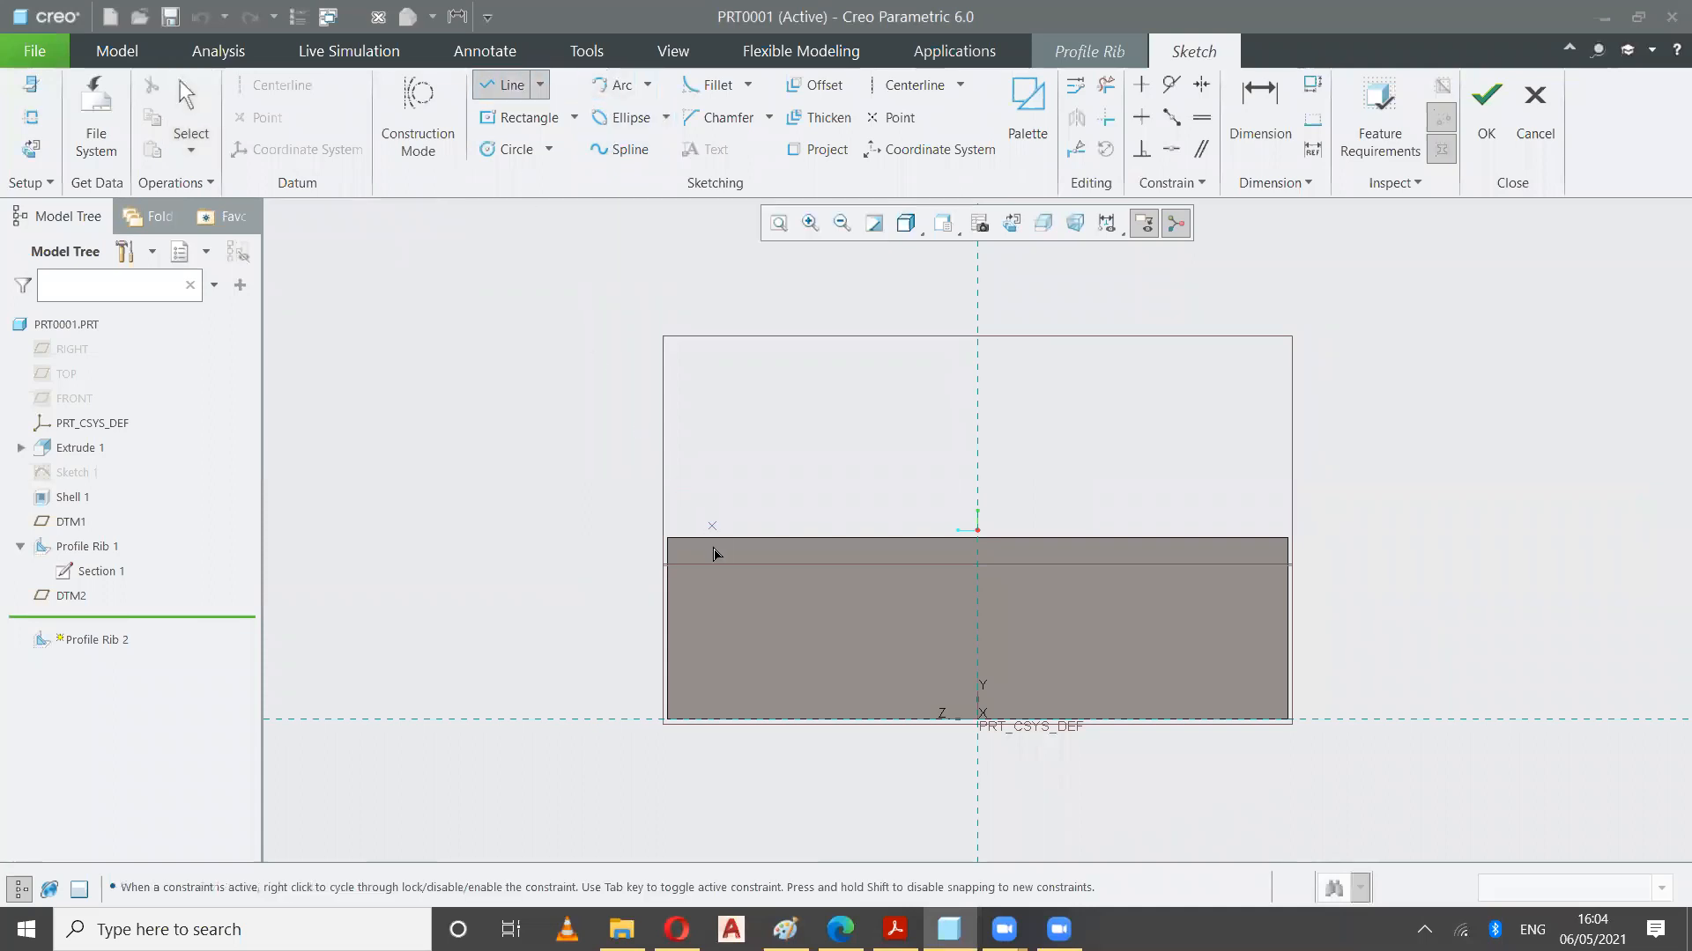
left_click(778, 518)
left_click(1013, 439)
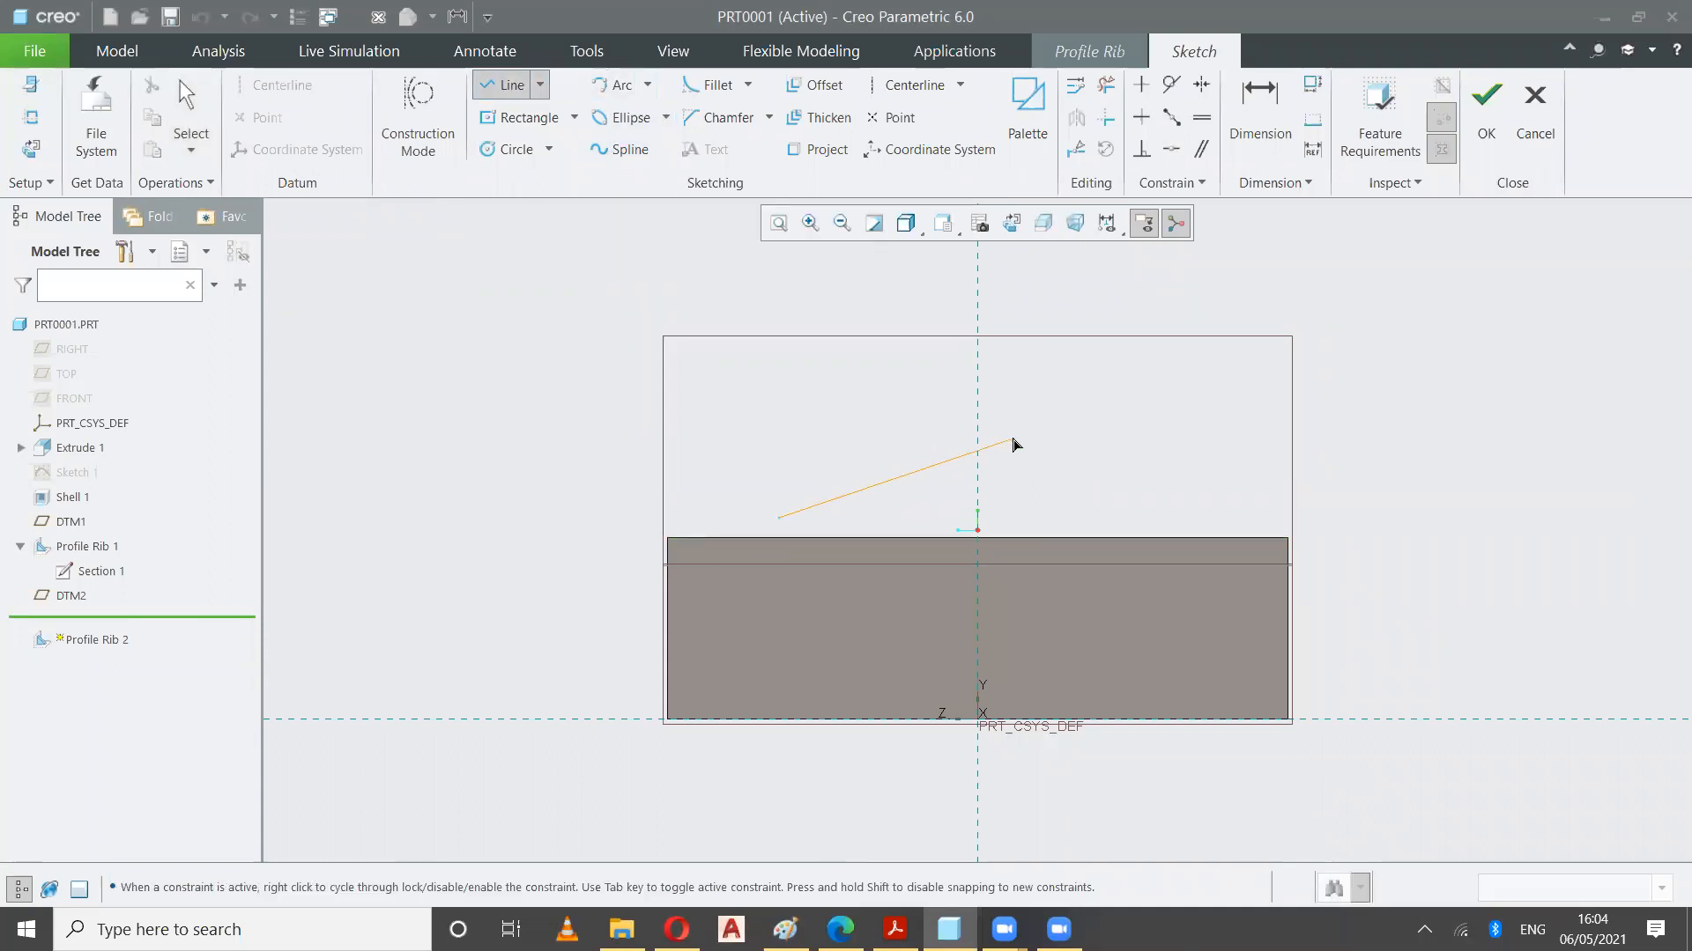
left_click(1211, 531)
middle_click(1060, 359)
In standard orientation, make the profile's open ends coincident with the box's far side wall and the arched rib's top face
left_click(943, 225)
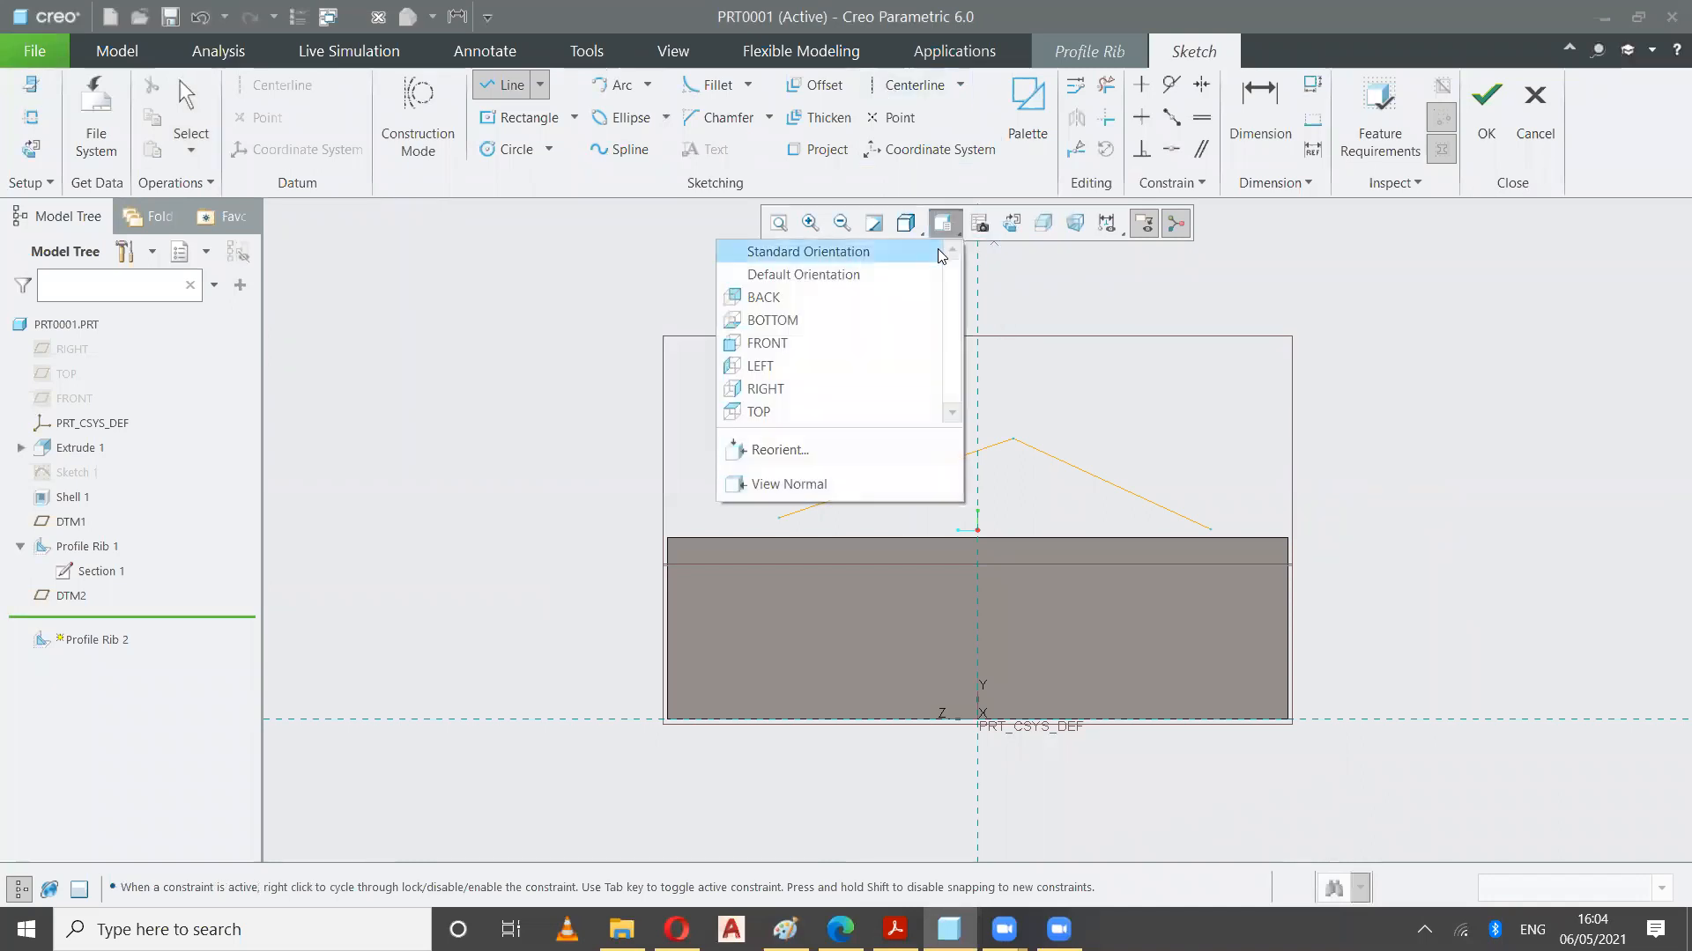
left_click(937, 250)
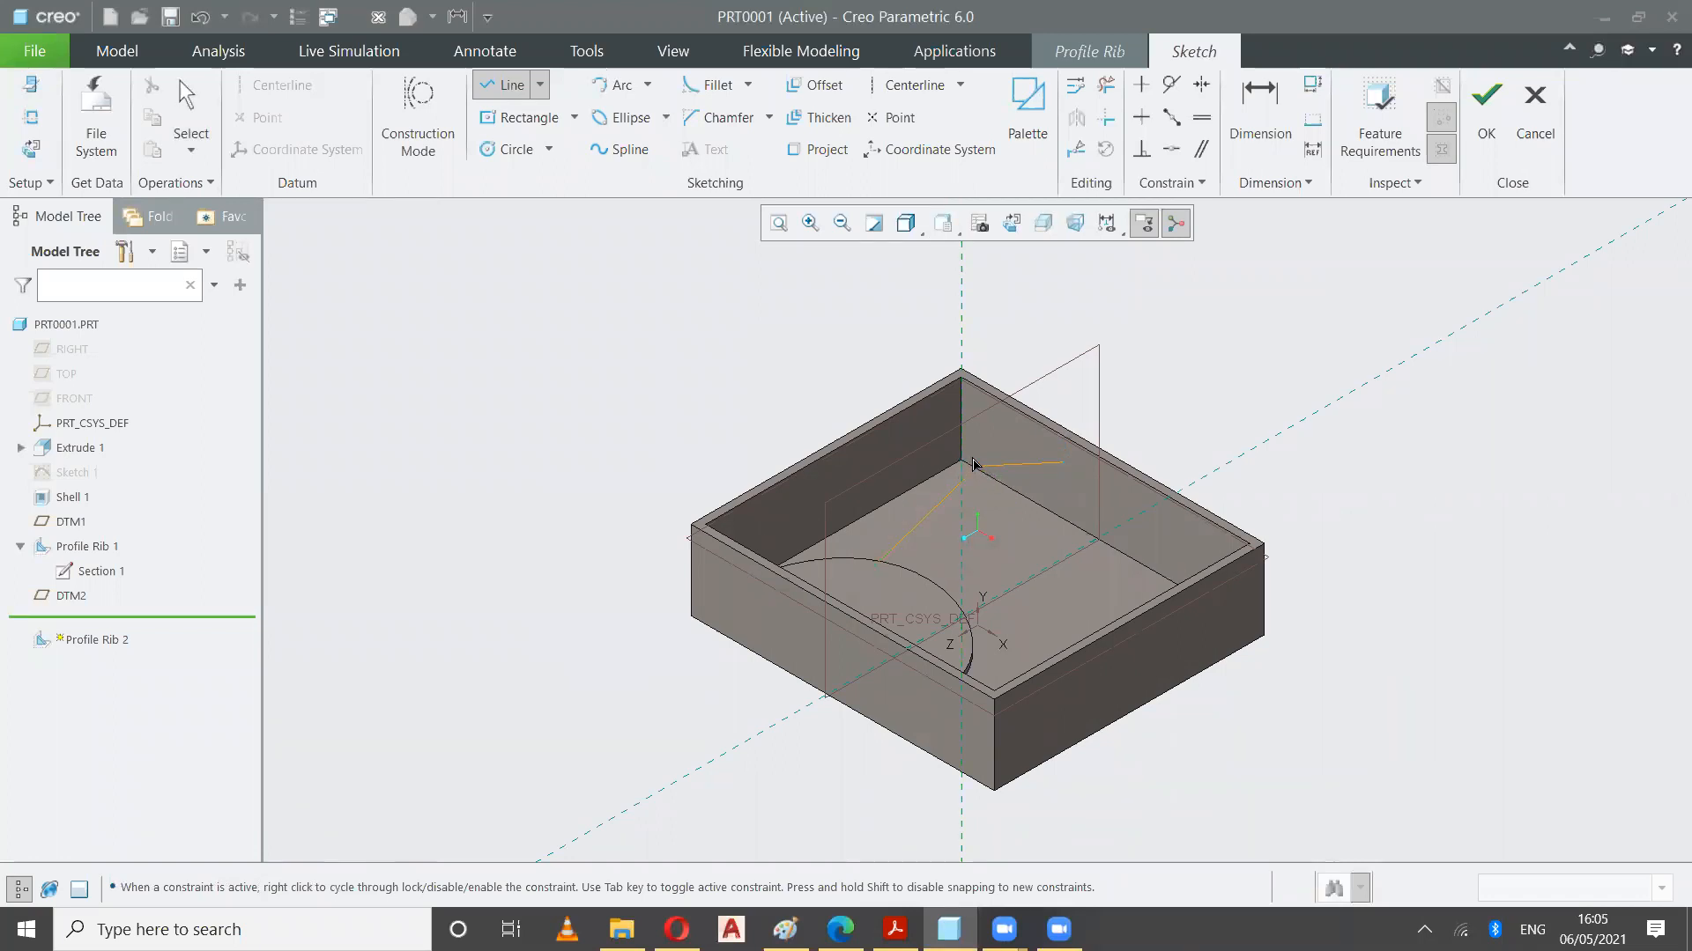
left_click(974, 465)
left_click(187, 115)
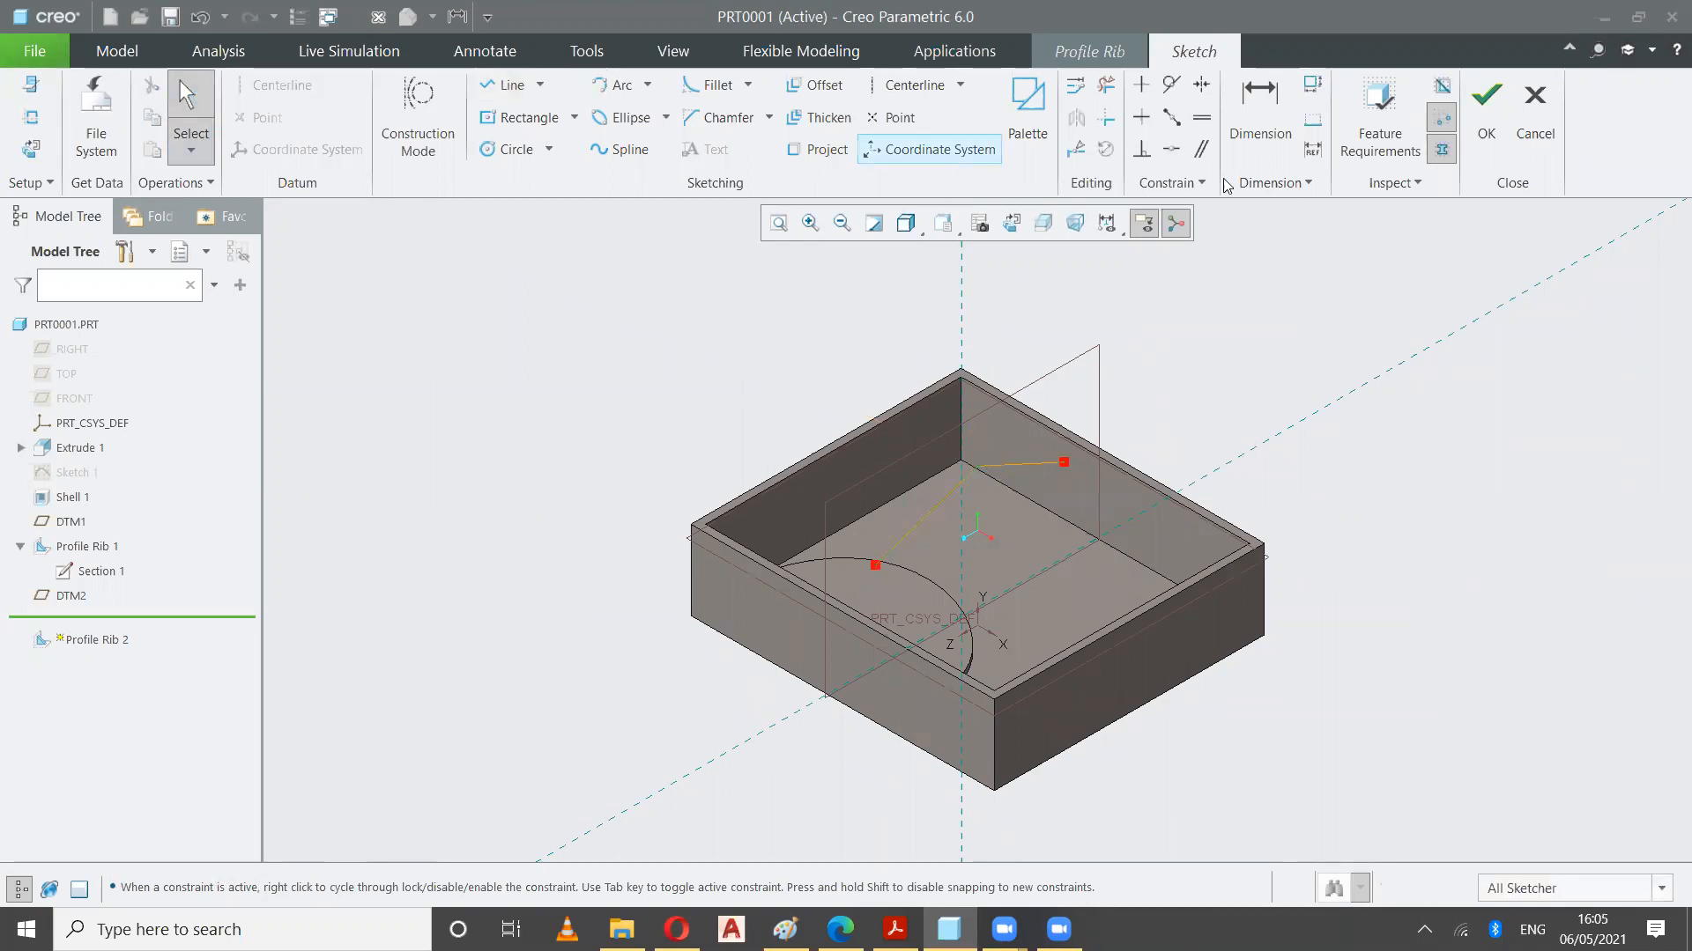
left_click(1172, 155)
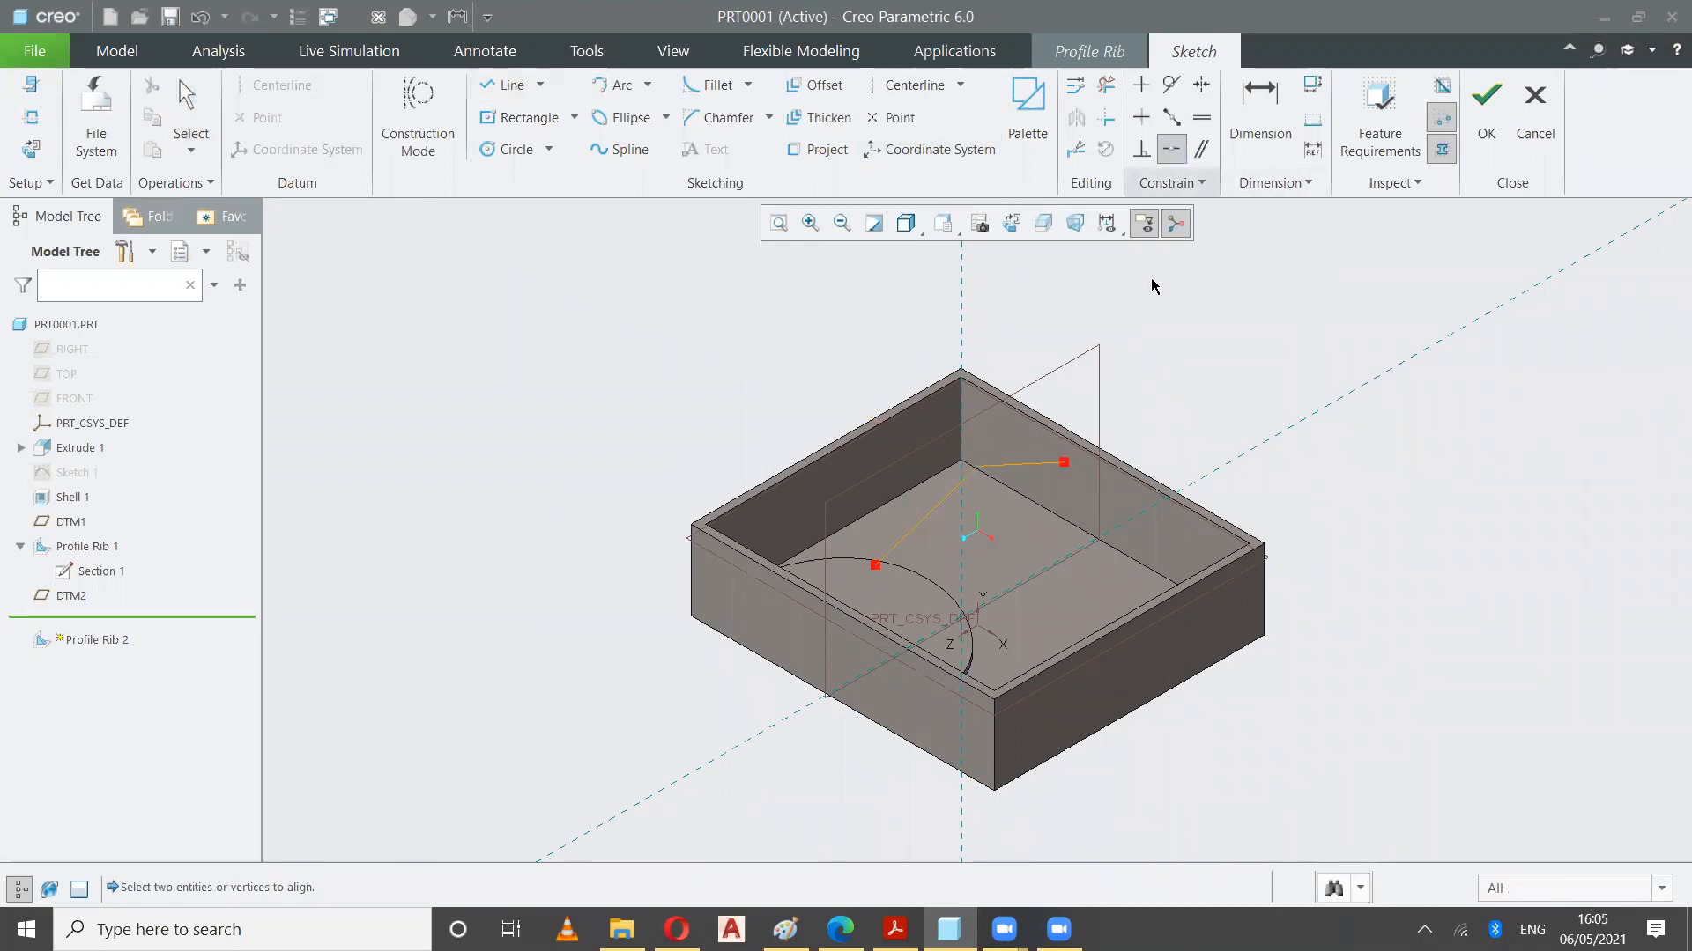
left_click(1064, 462)
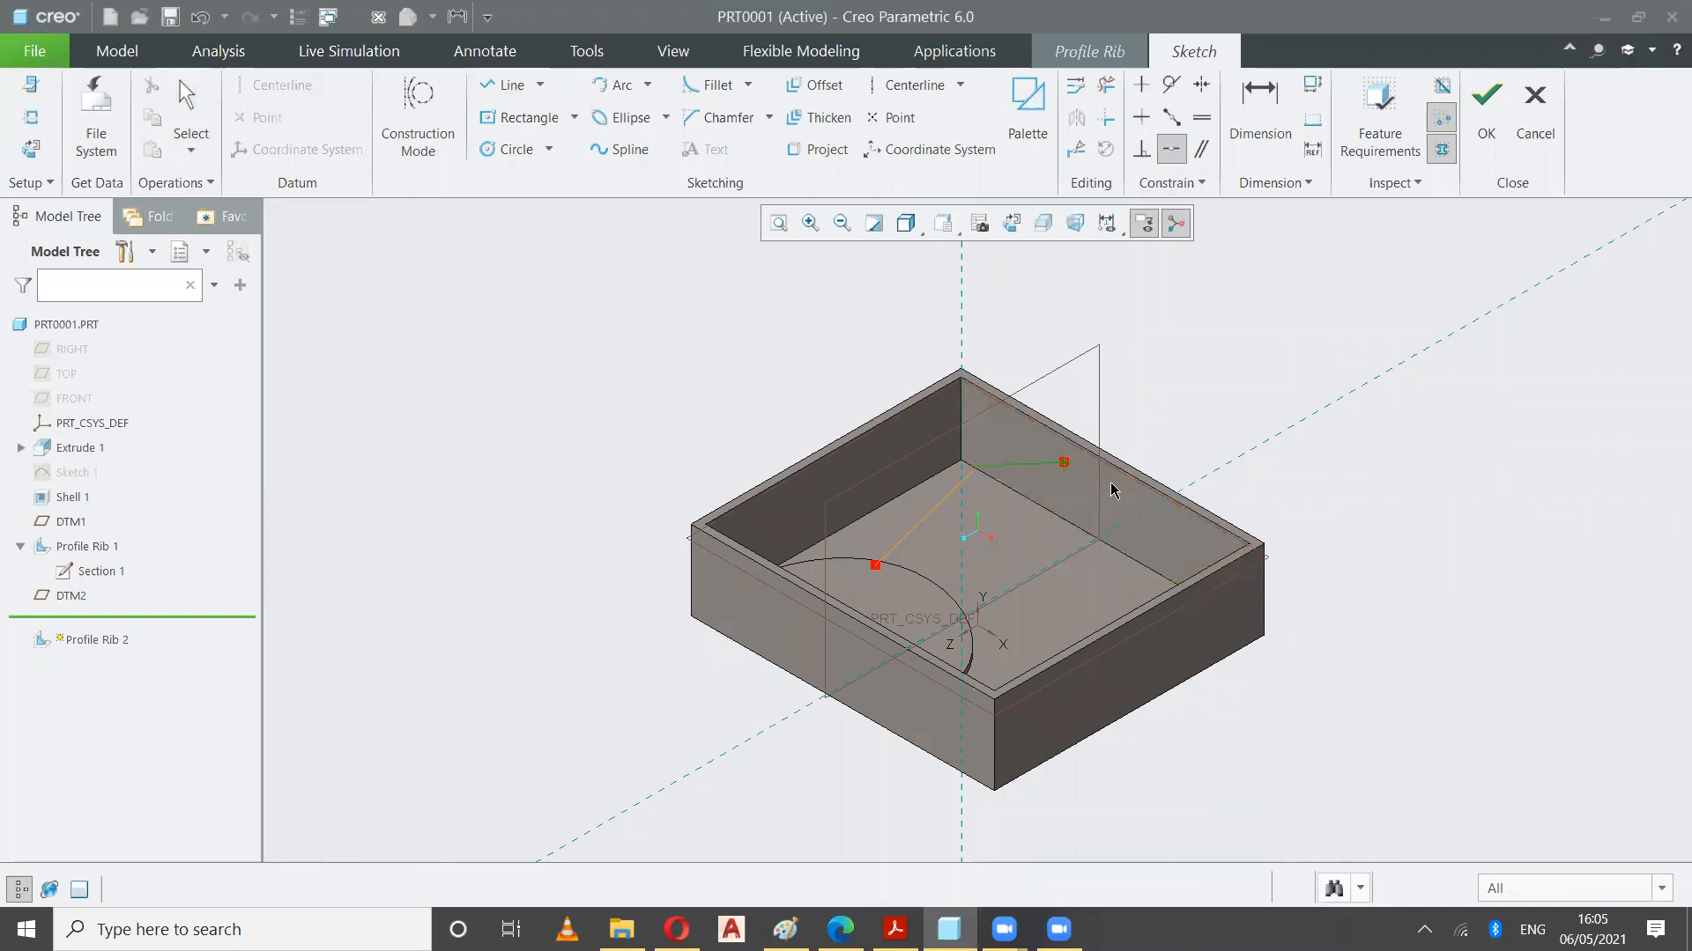
left_click(1123, 494)
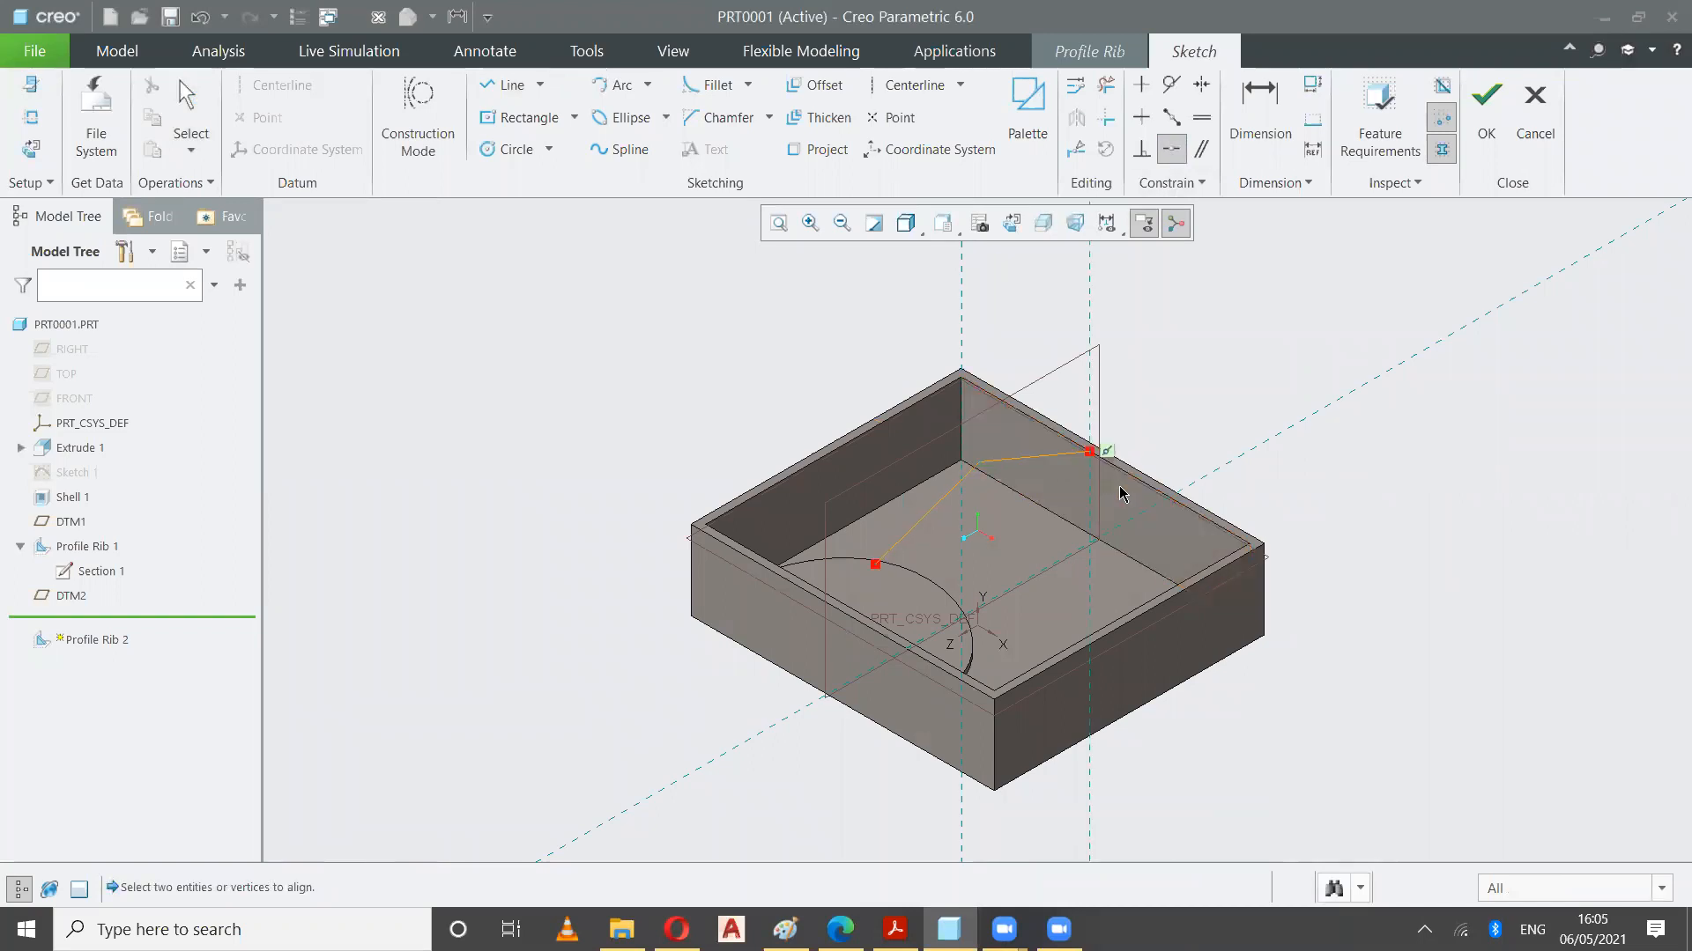
left_click(874, 564)
left_click(898, 601)
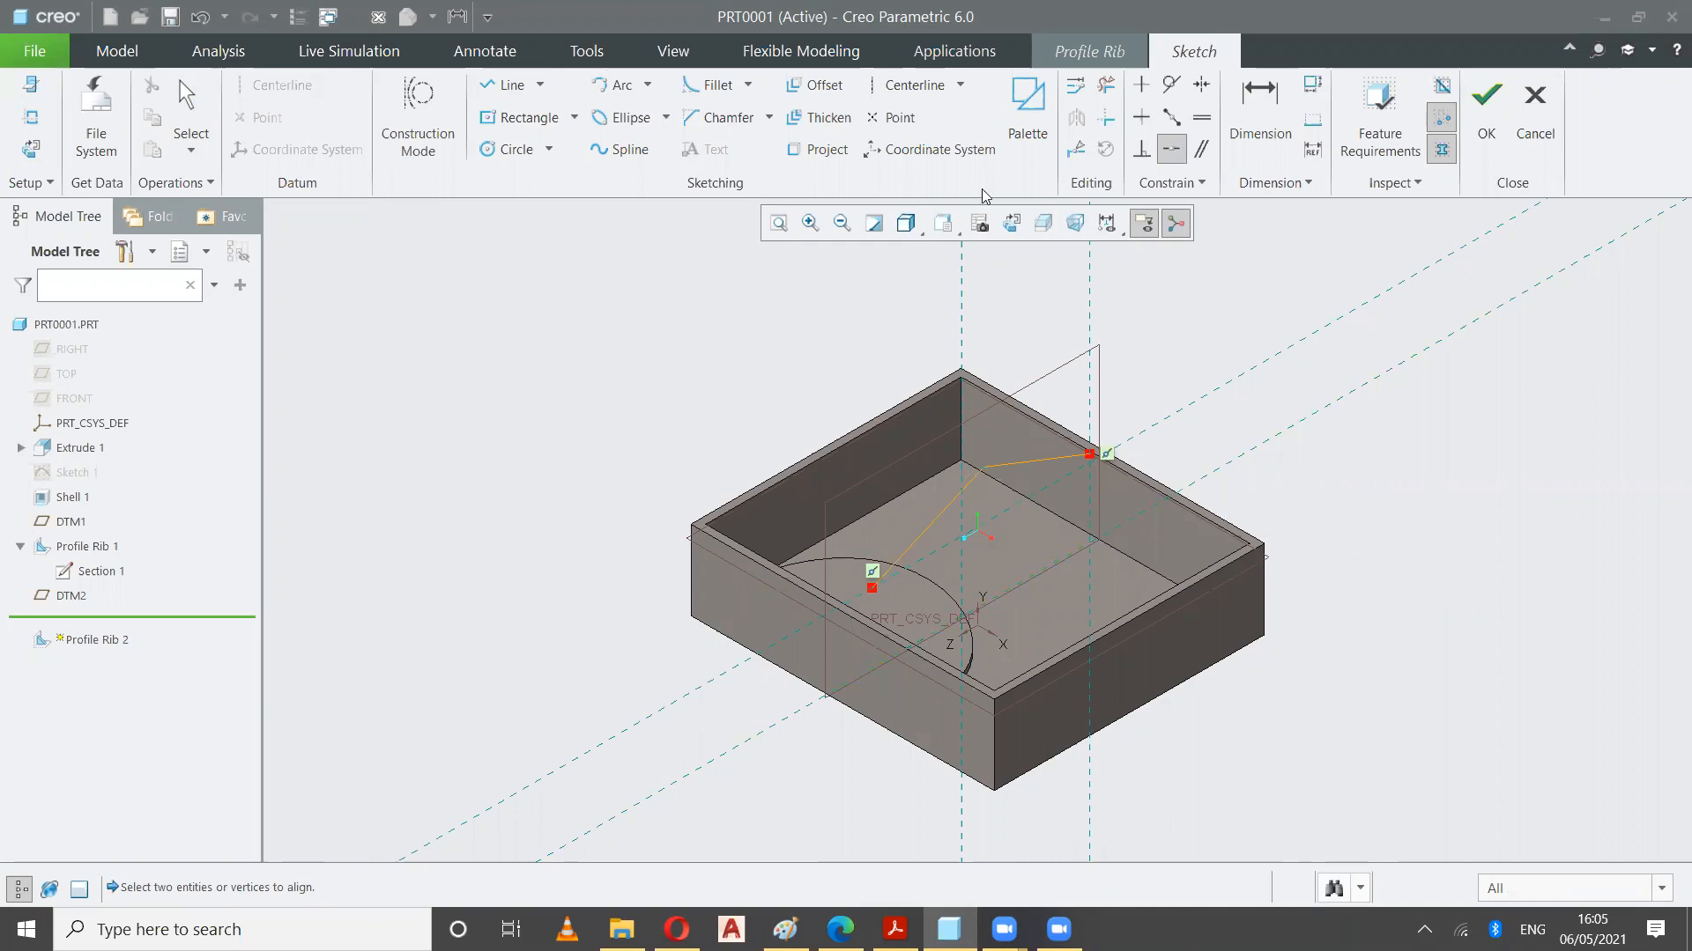
Finish the rib sketch and complete the second profile rib with a thickness of 1.57
left_click(1489, 123)
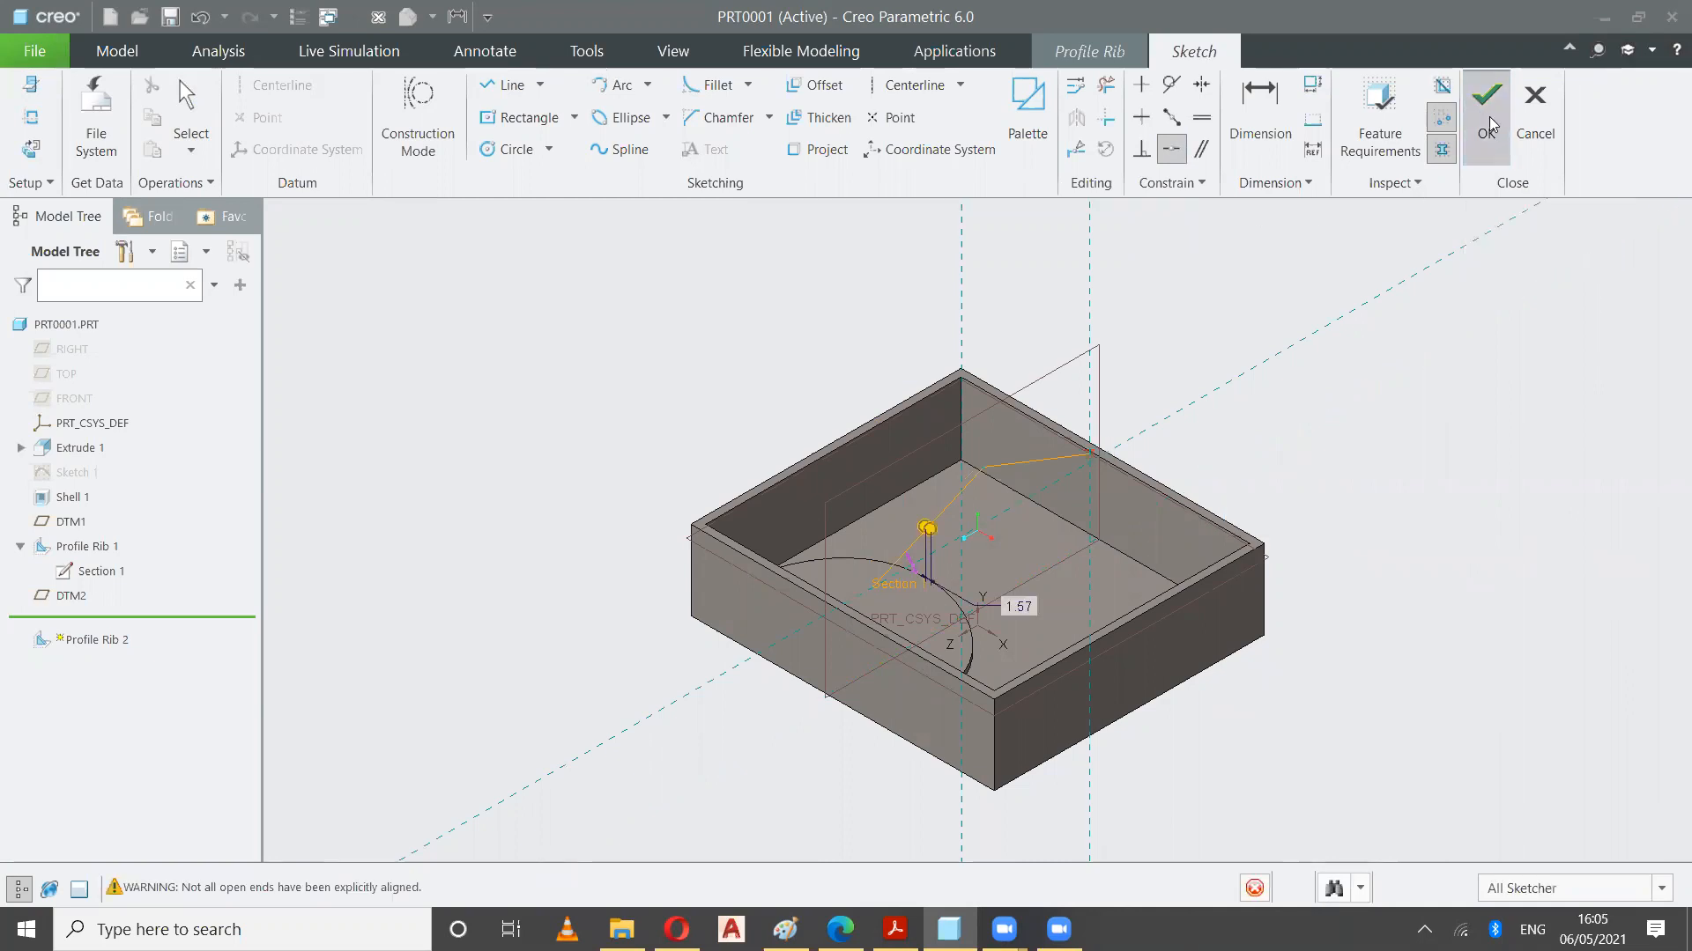
middle_click_drag(1289, 456, 1237, 471)
left_click(646, 133)
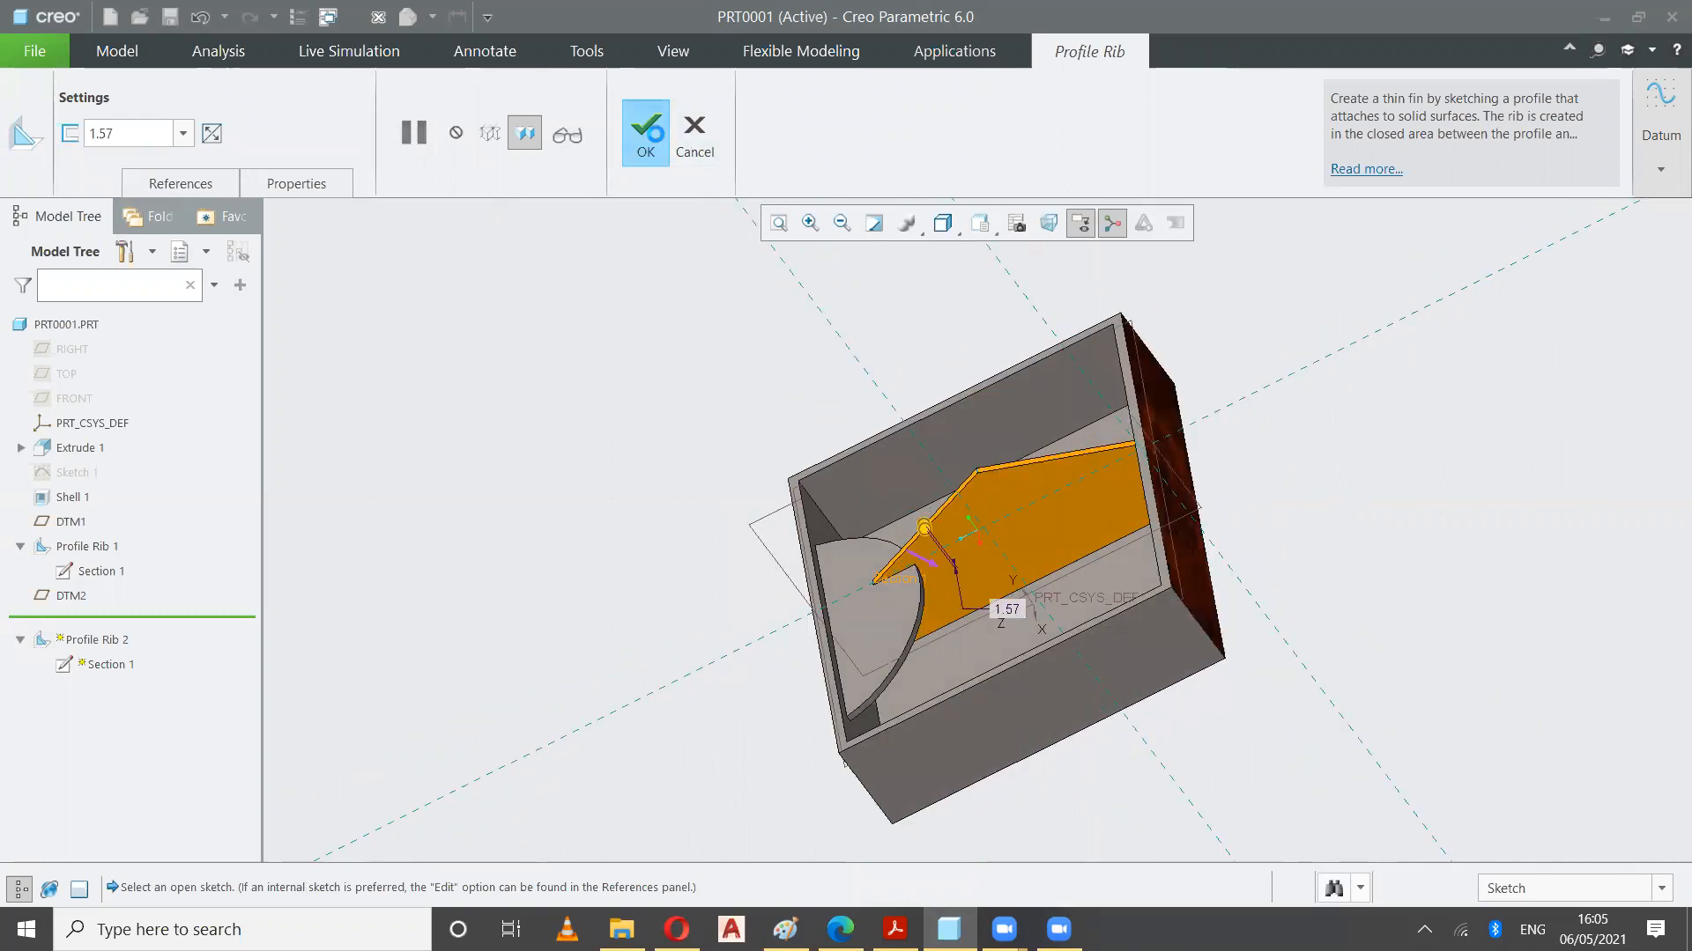
left_click(1408, 670)
Examine the finished peaked rib in standard orientation, the RIGHT view and at an angle, along with its internal section and the rib types
mouse_move(1332, 629)
middle_mouse_down()
mouse_move(1325, 604)
mouse_move(1306, 612)
mouse_move(1293, 750)
mouse_move(1245, 739)
mouse_move(1310, 755)
mouse_move(1404, 717)
middle_mouse_up()
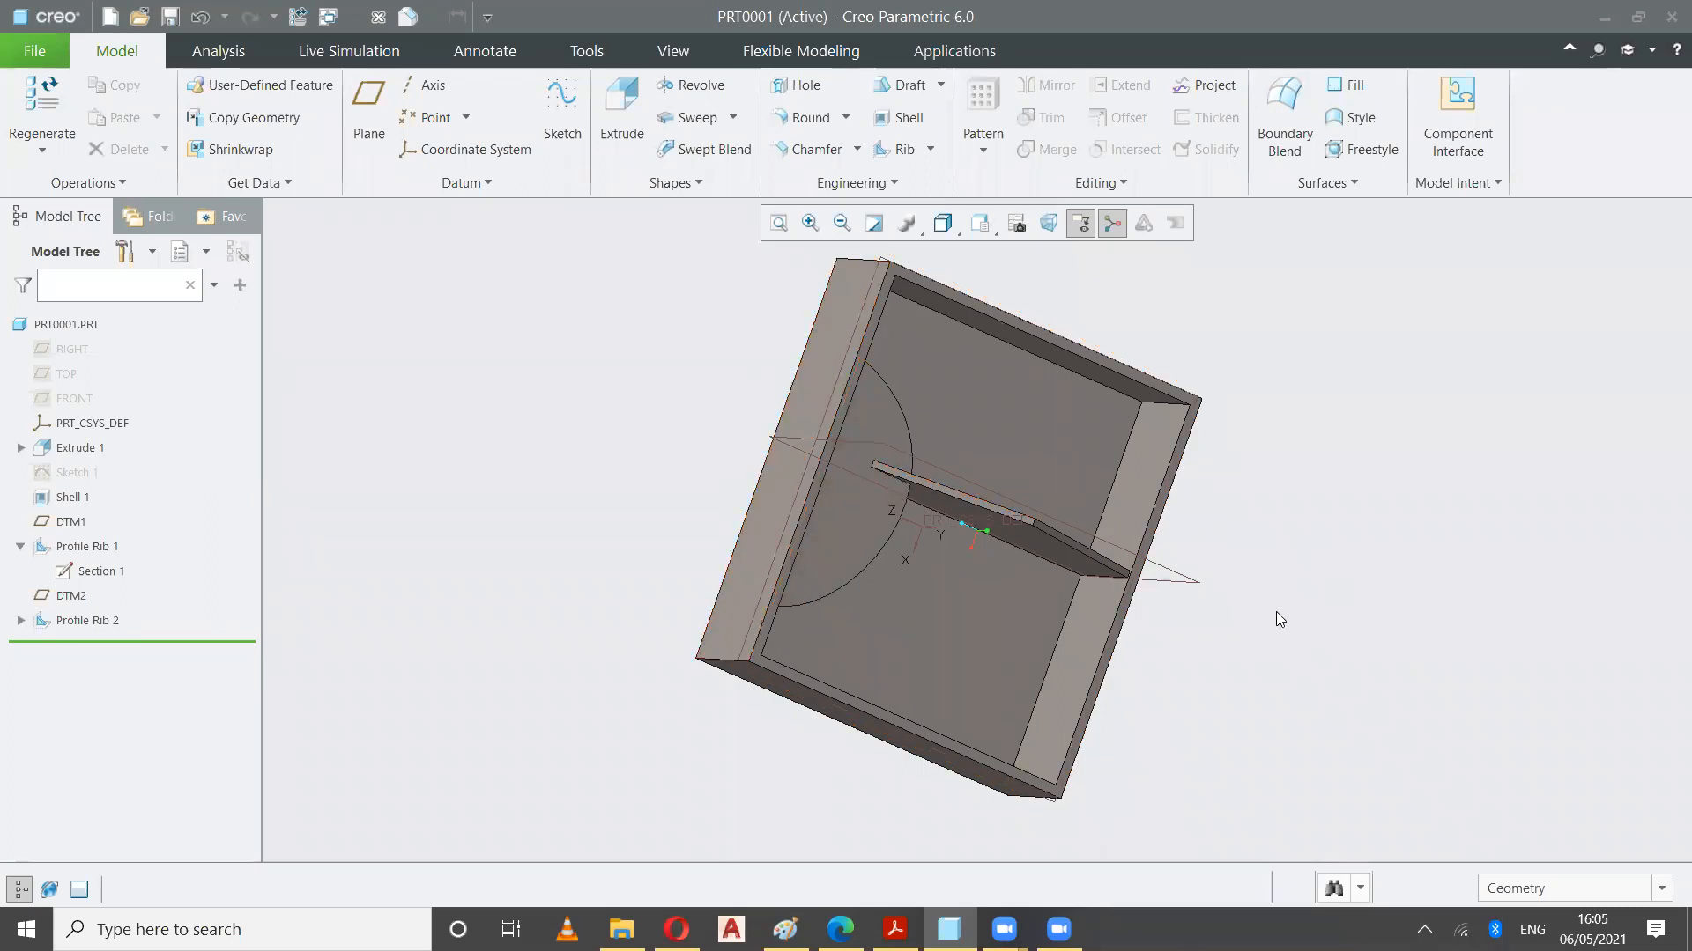
left_click(979, 223)
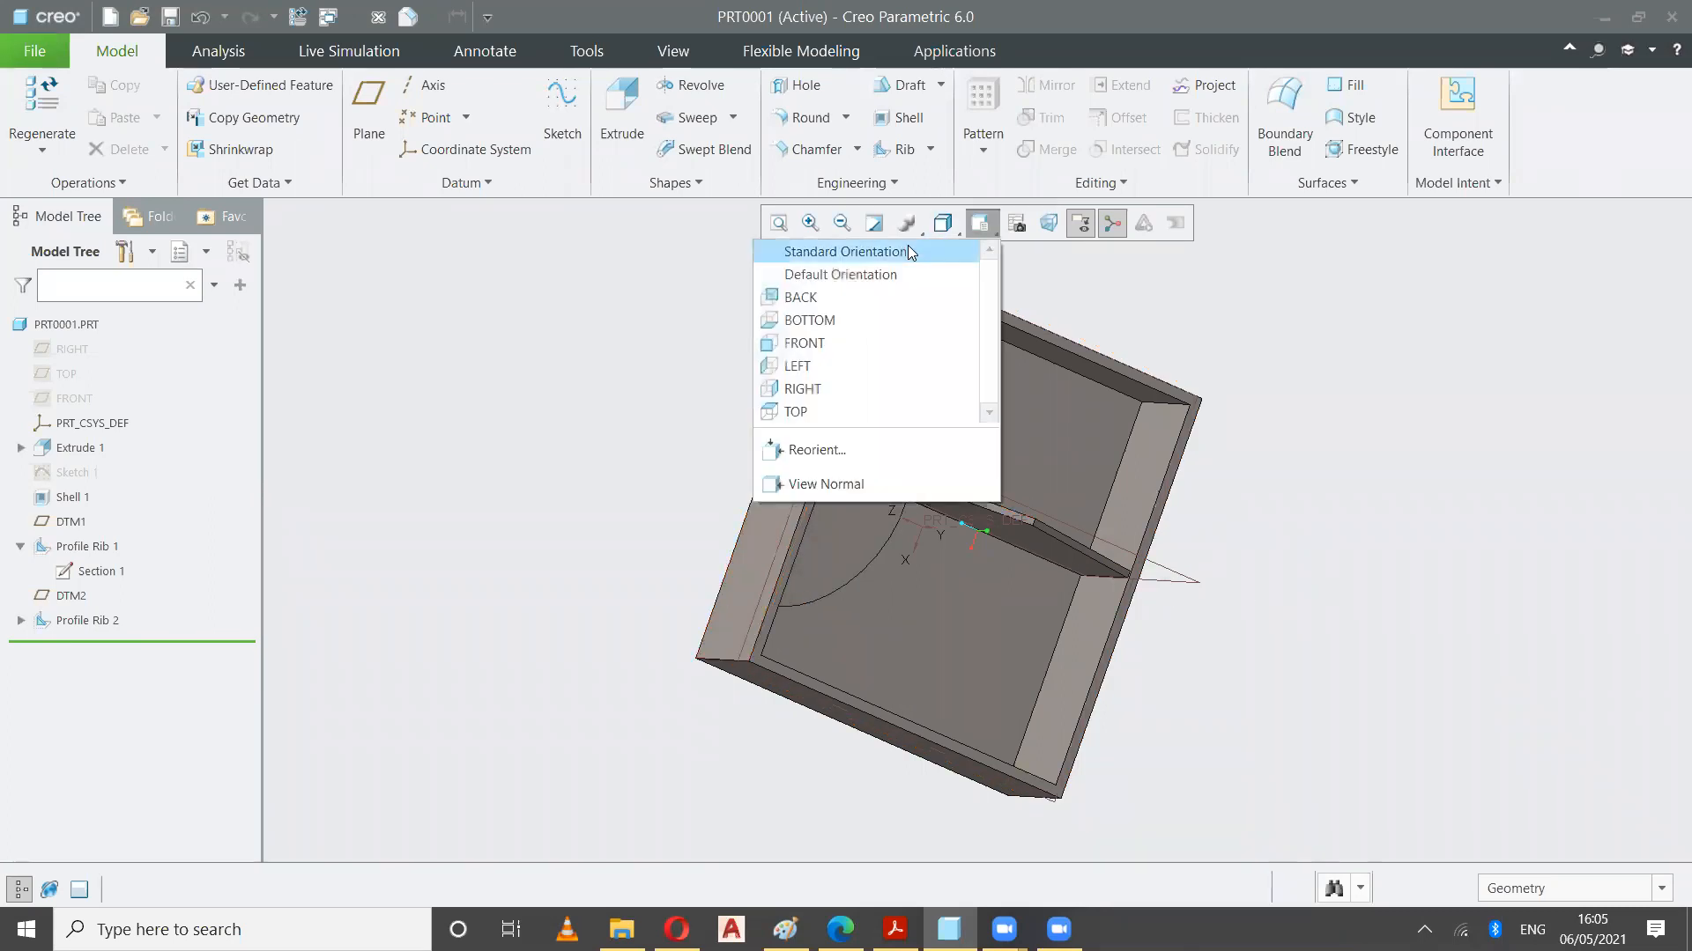
left_click(905, 247)
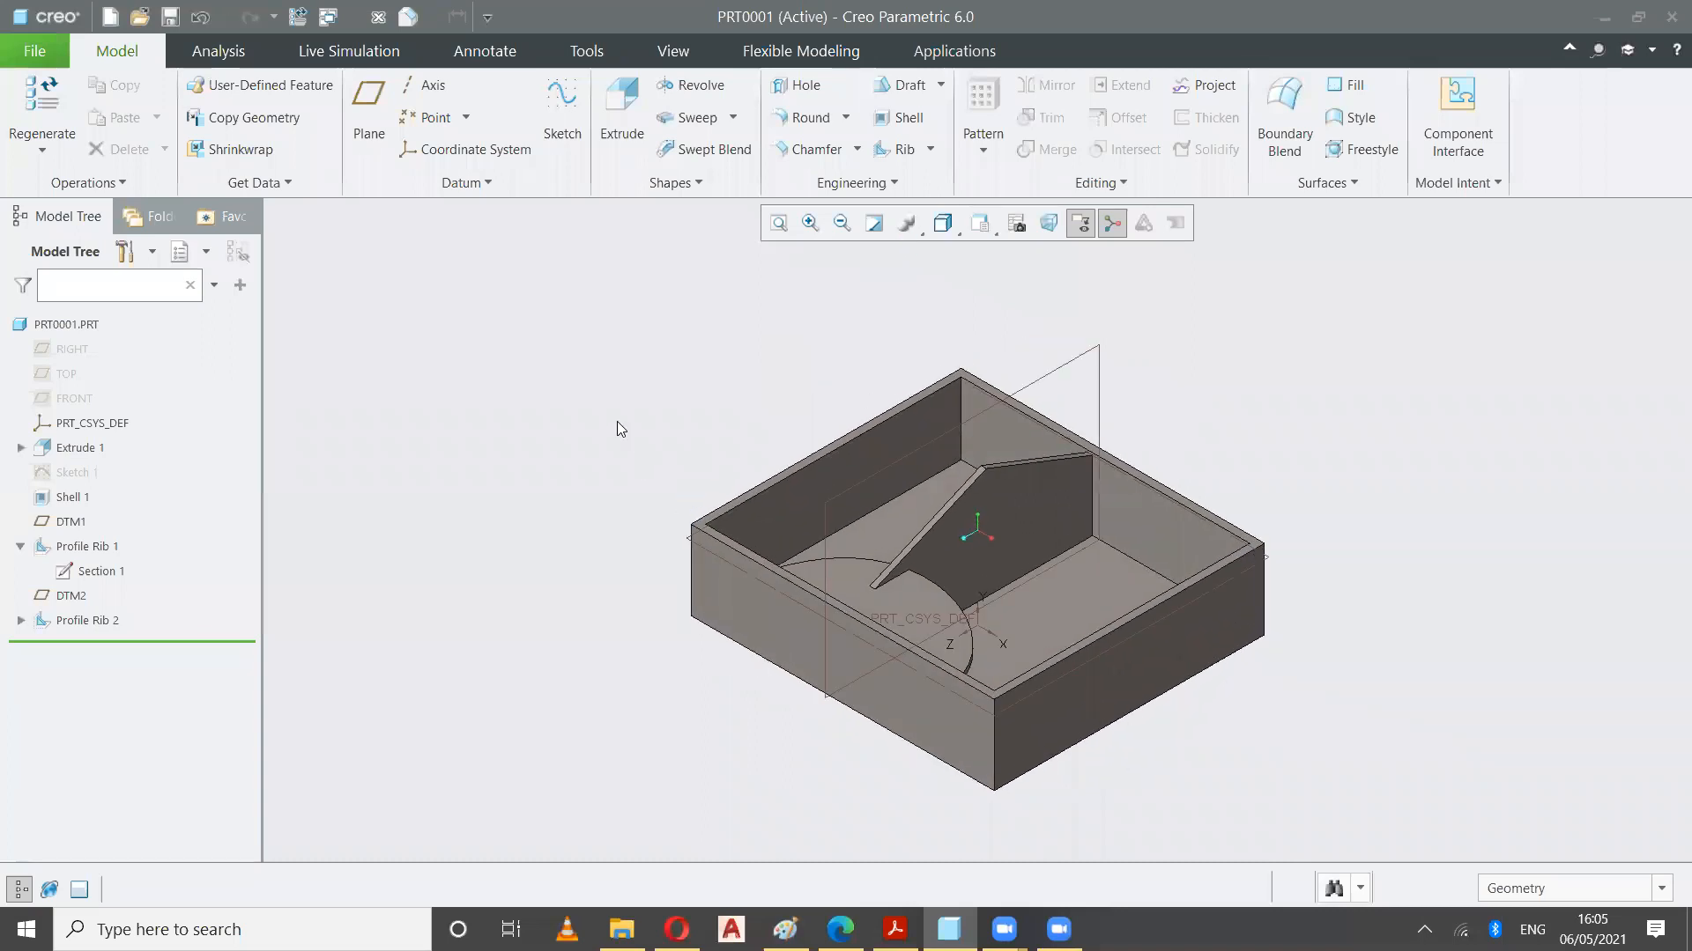
left_click(21, 621)
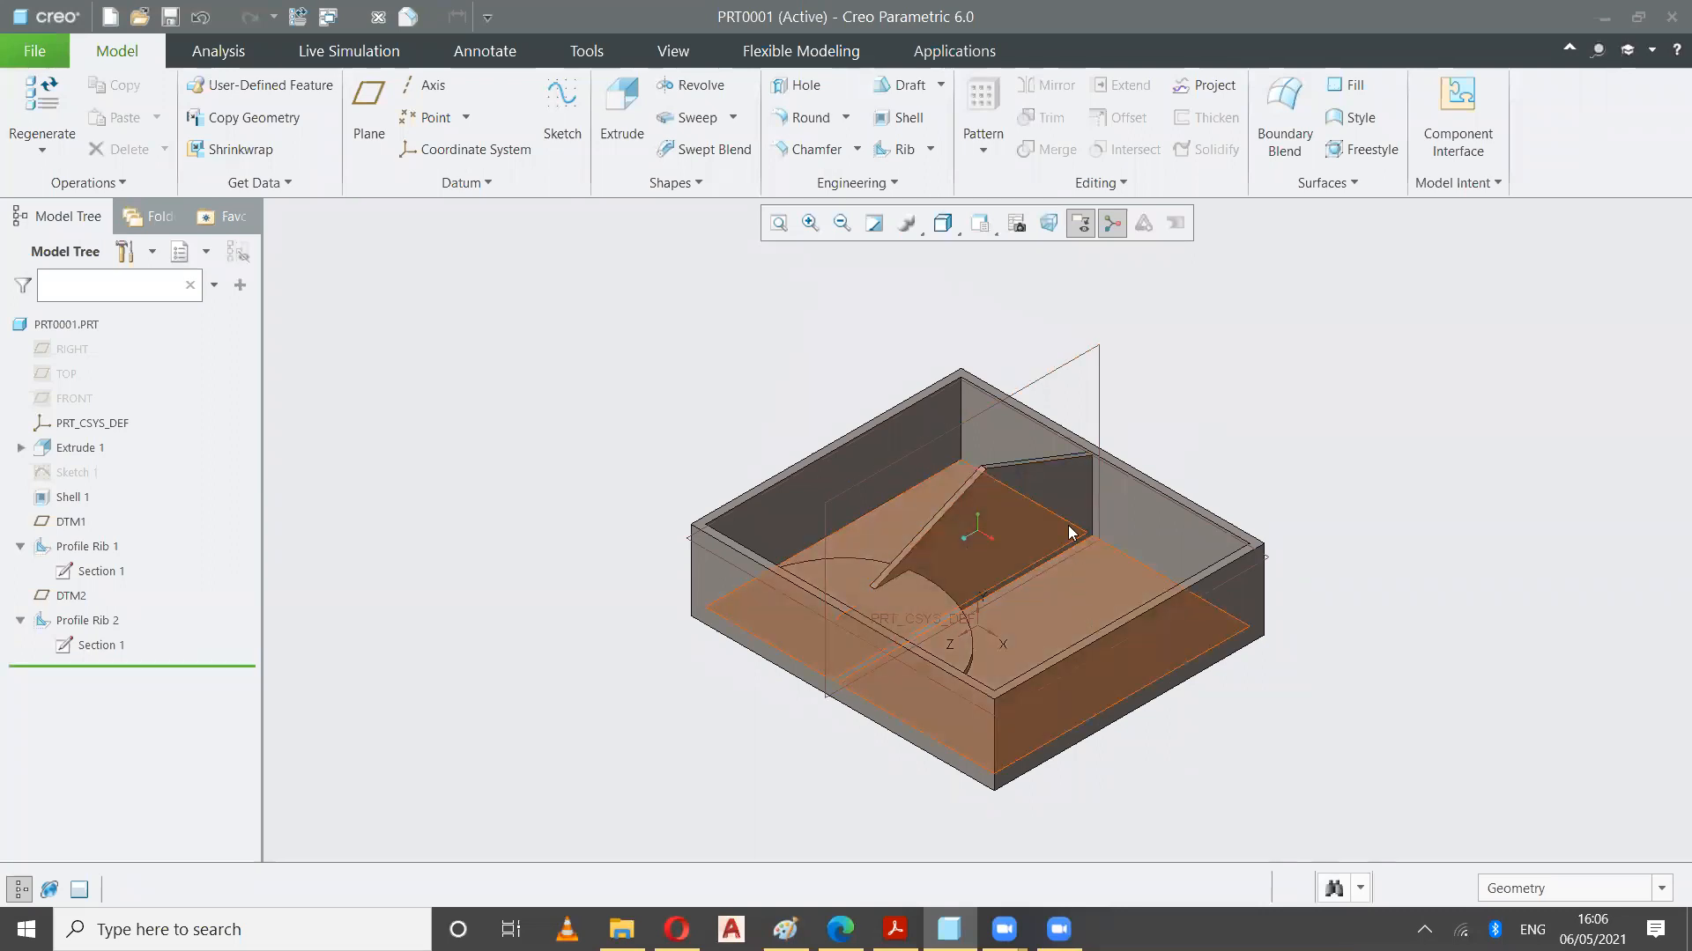
left_click(983, 226)
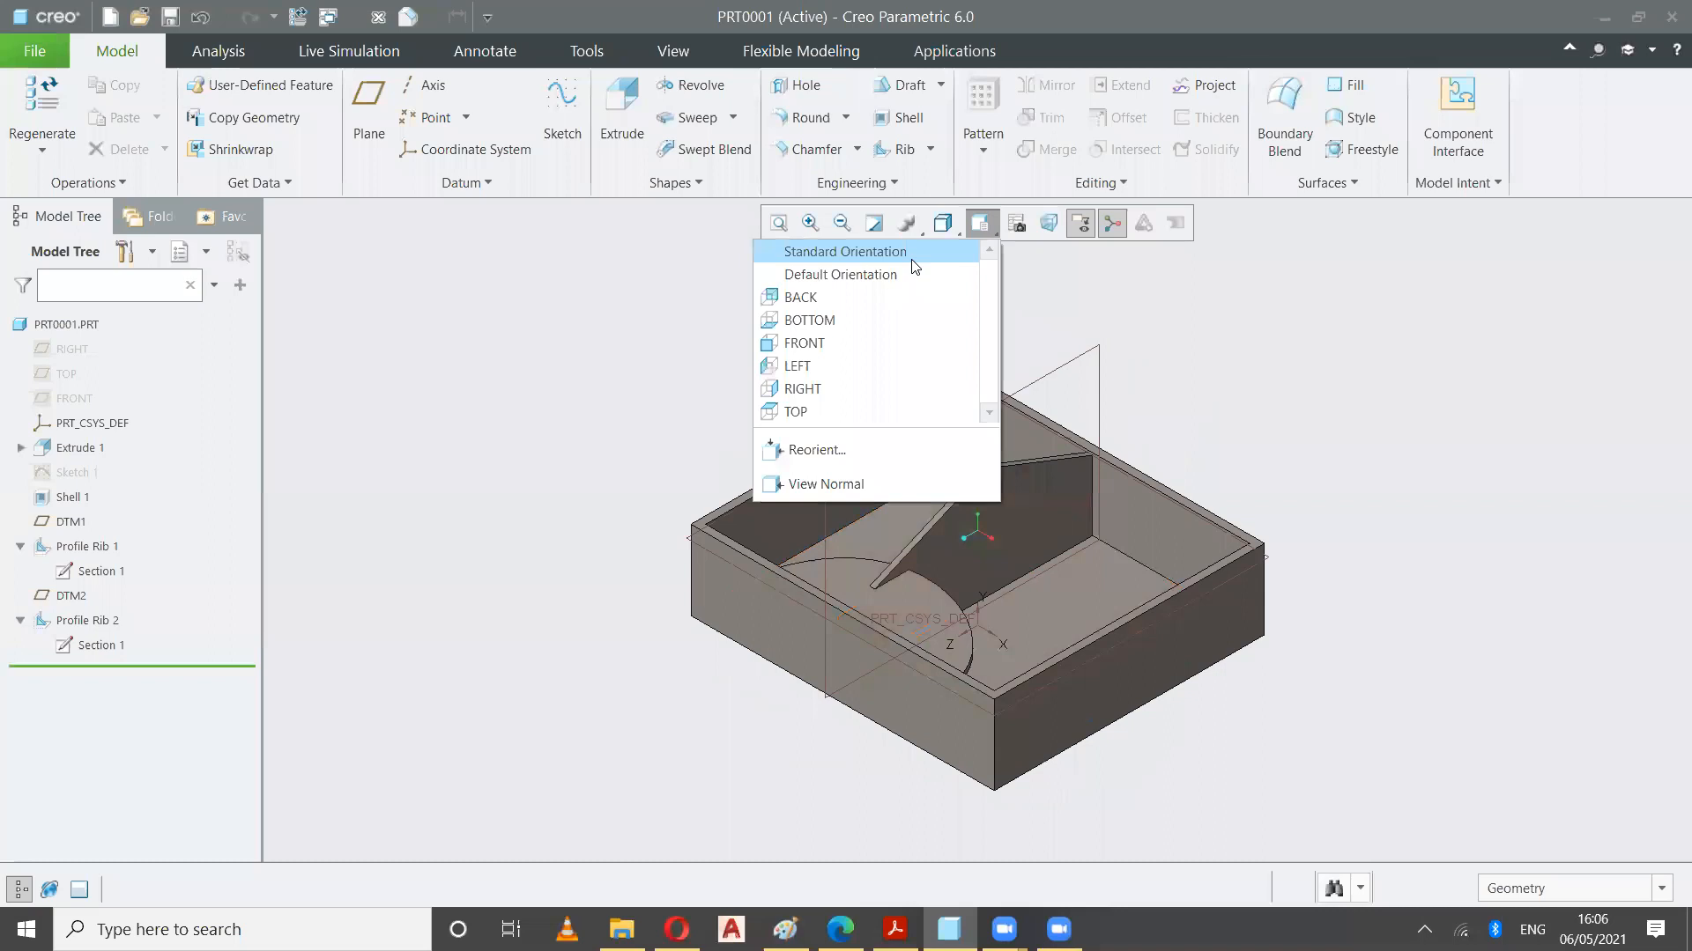
left_click(844, 252)
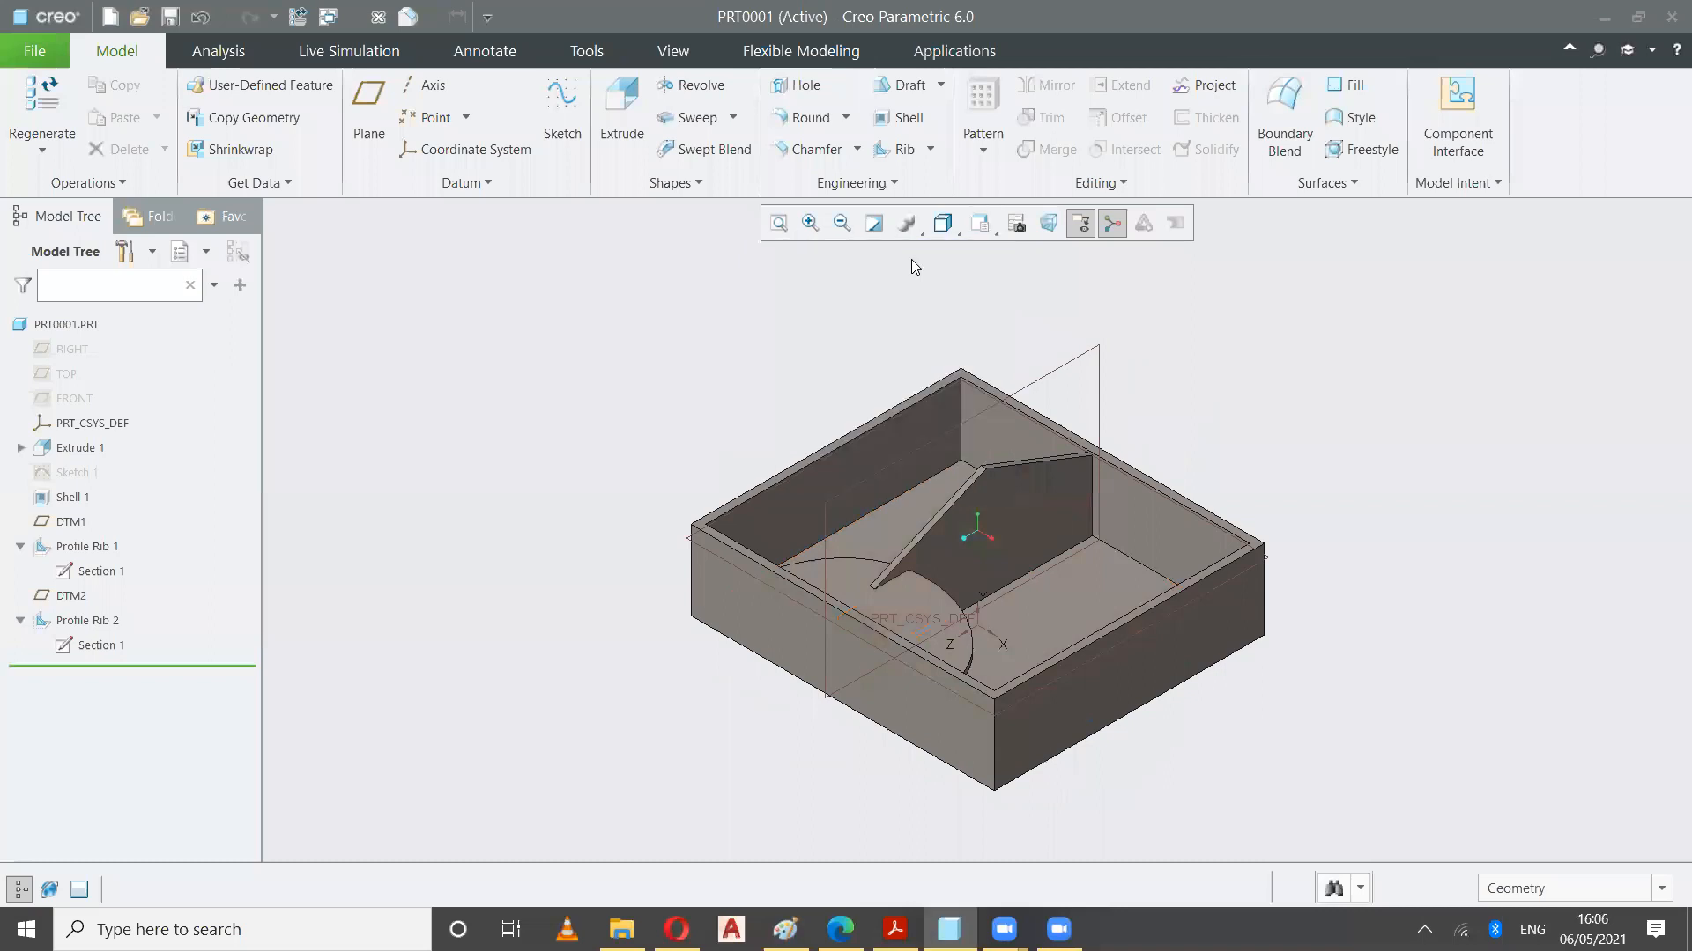
left_click(977, 230)
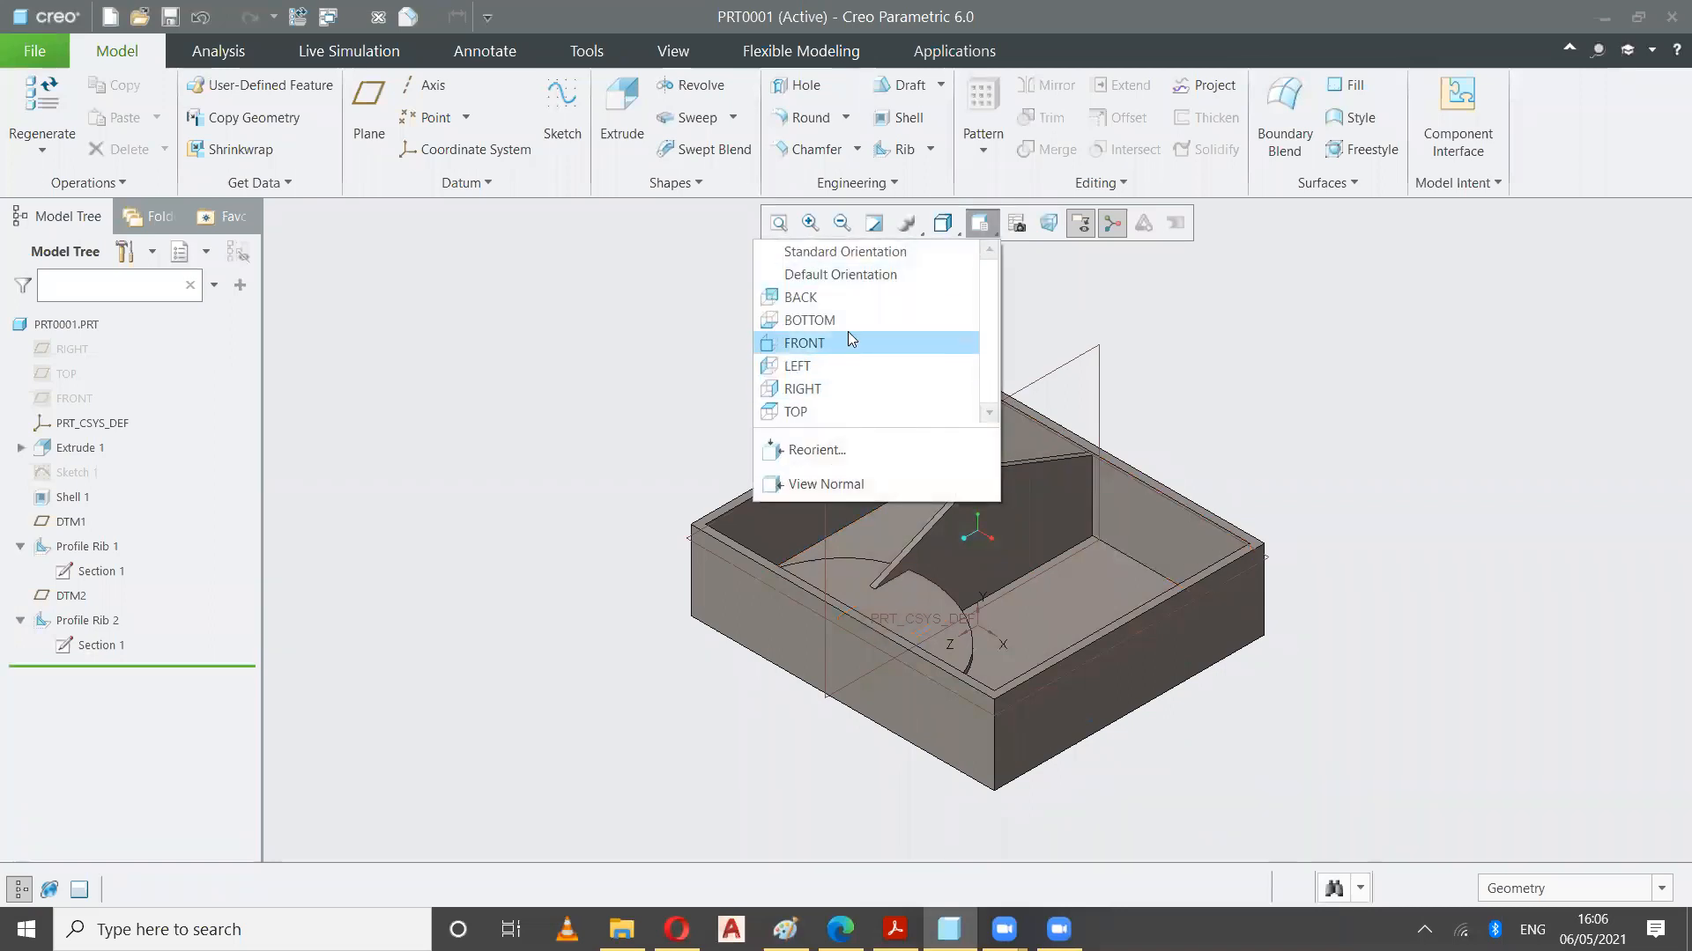
left_click(1510, 624)
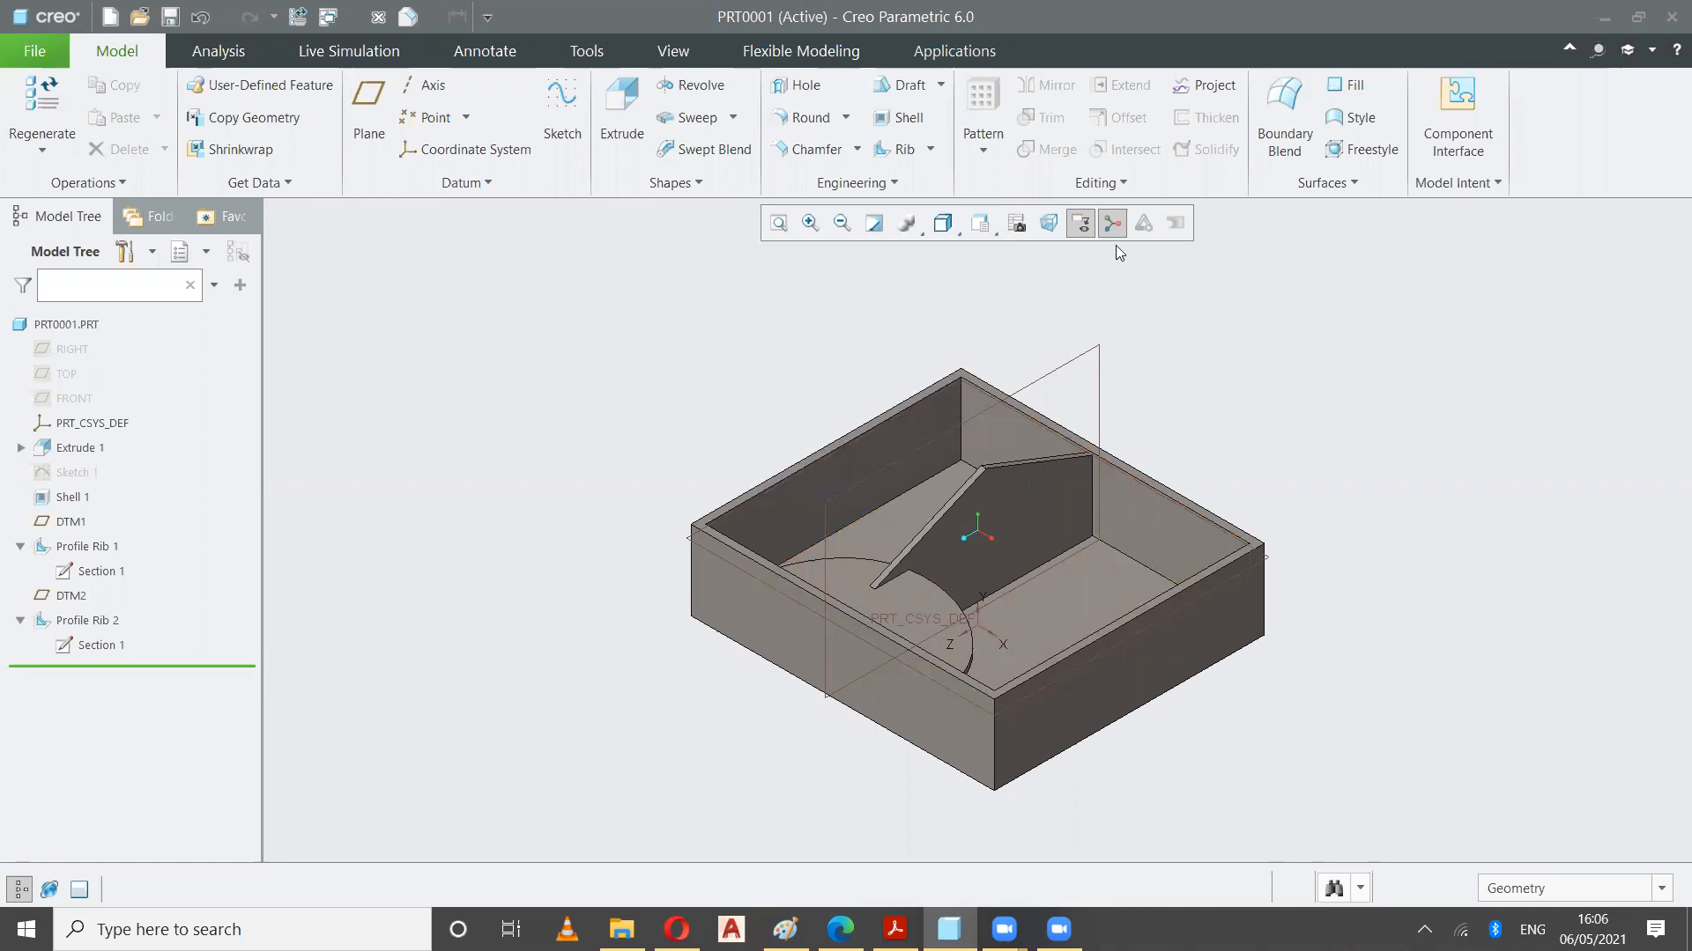
left_click(999, 233)
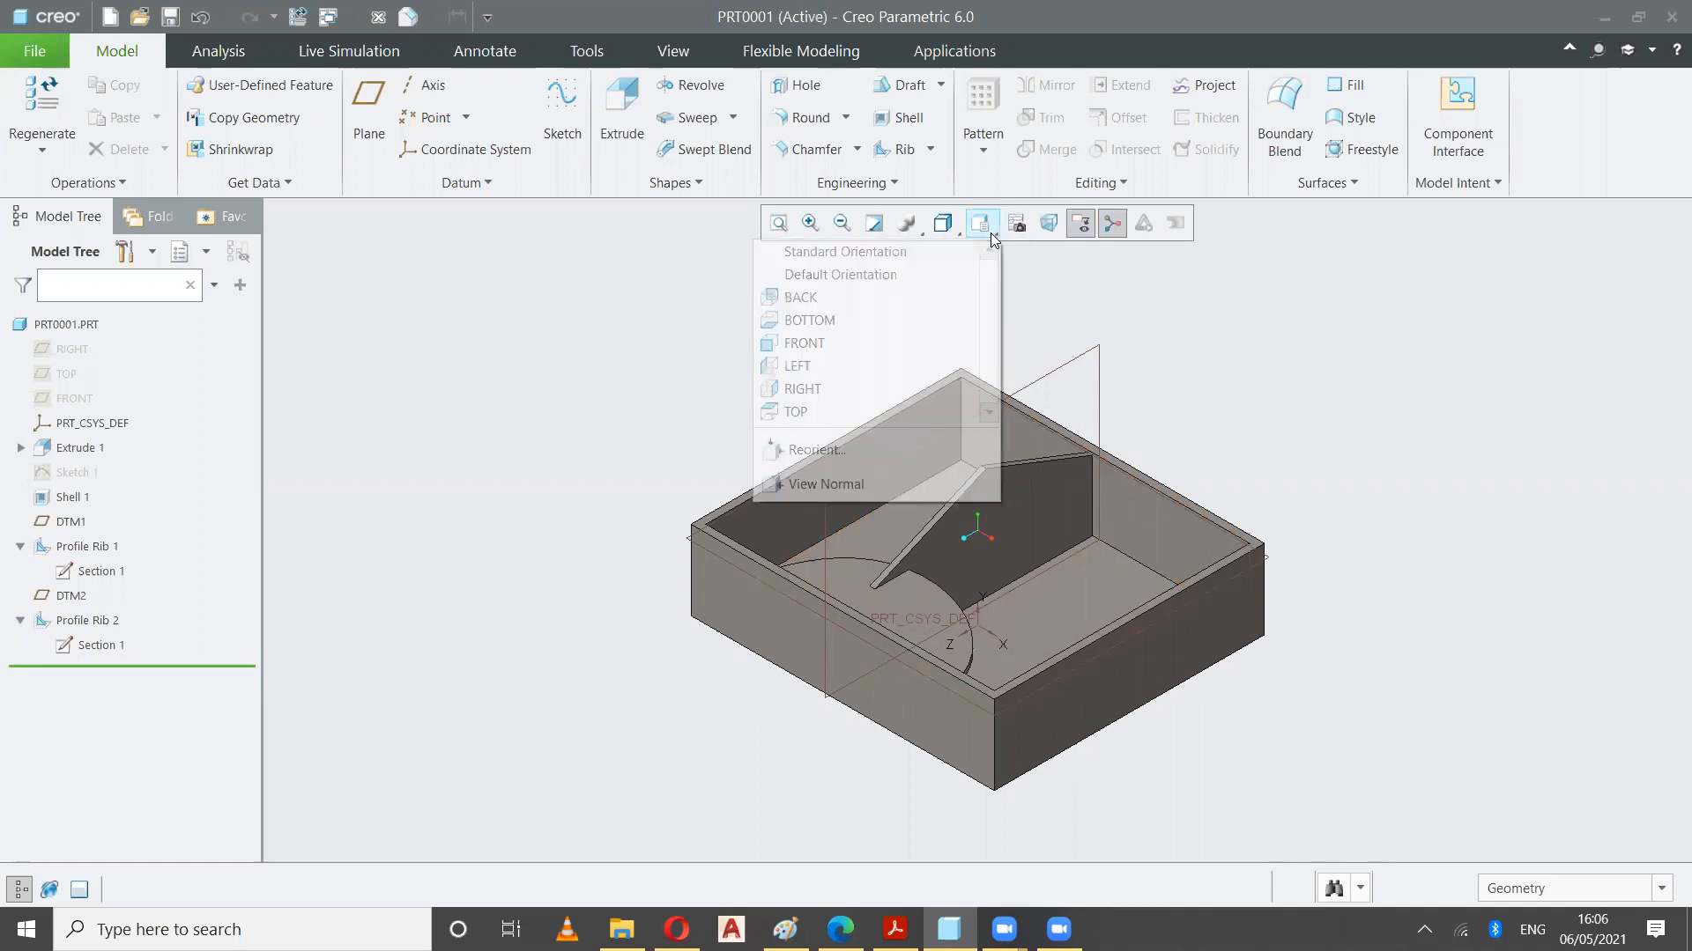
left_click(899, 385)
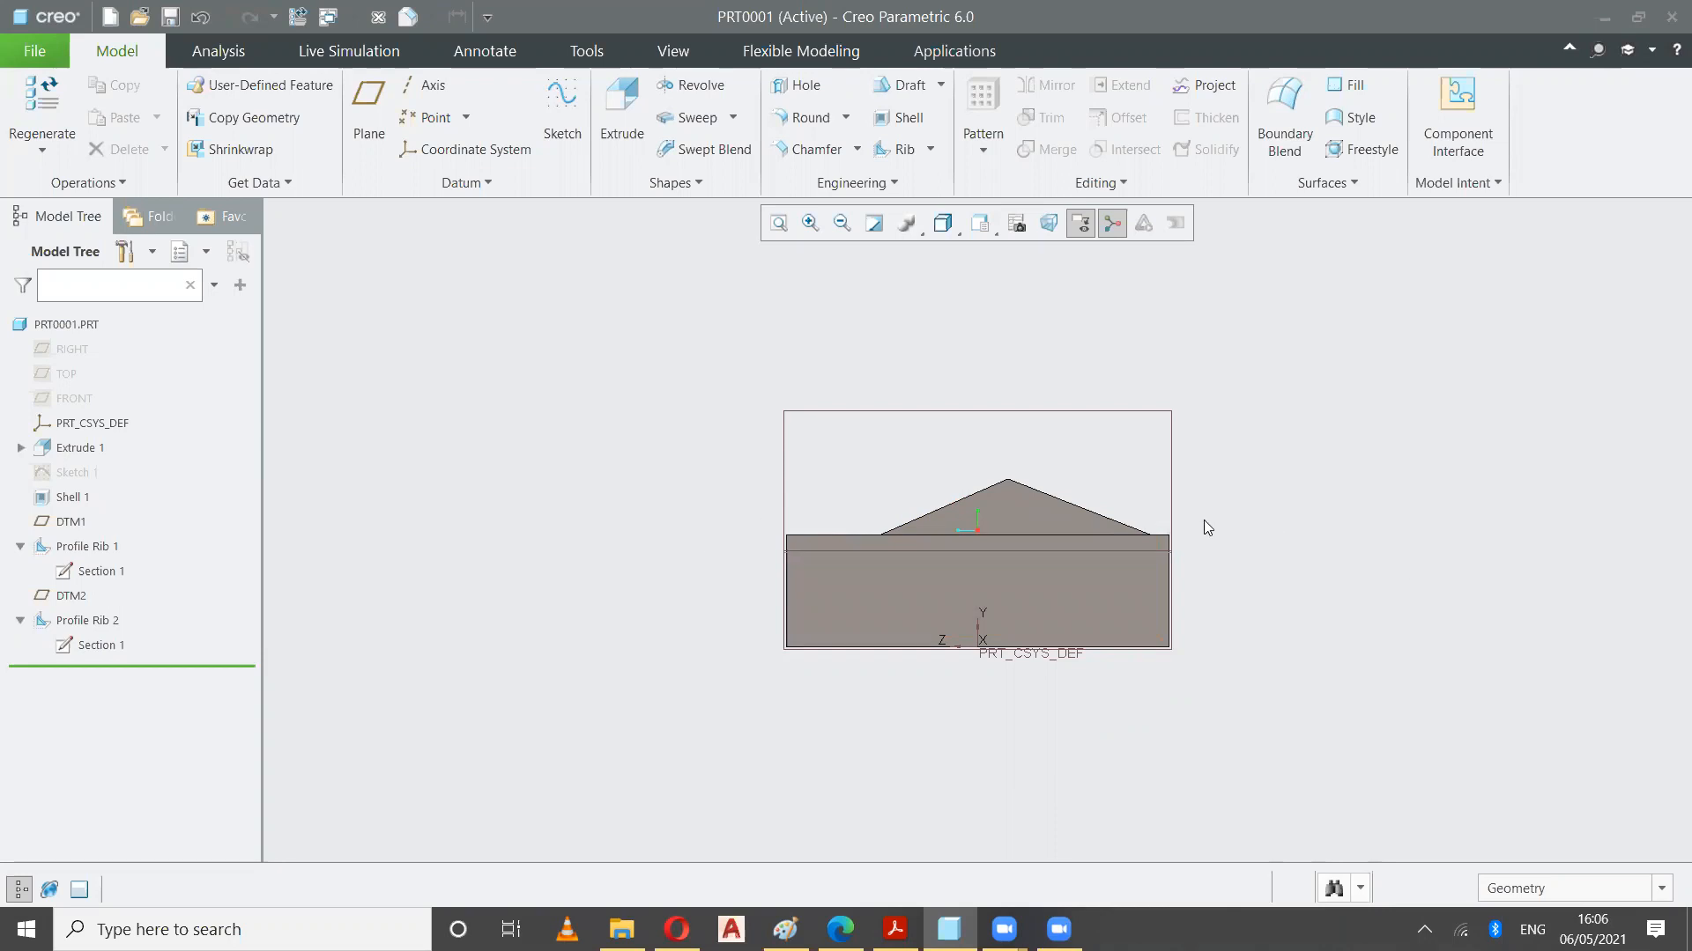
key("ctrl+d")
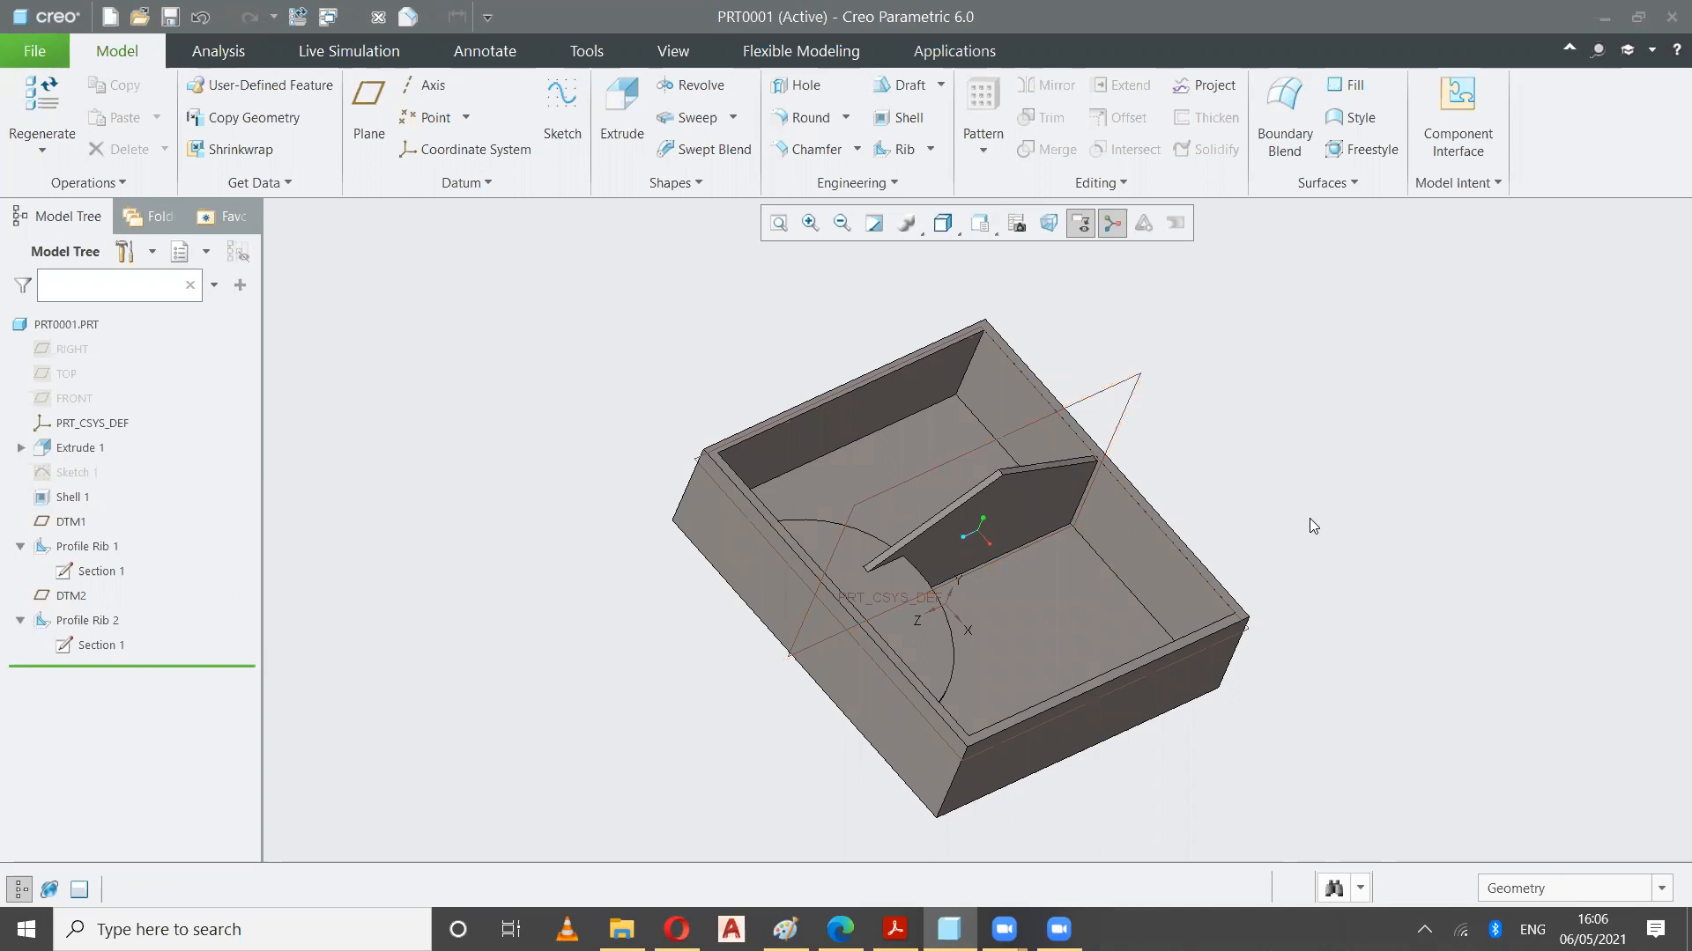
left_click(934, 151)
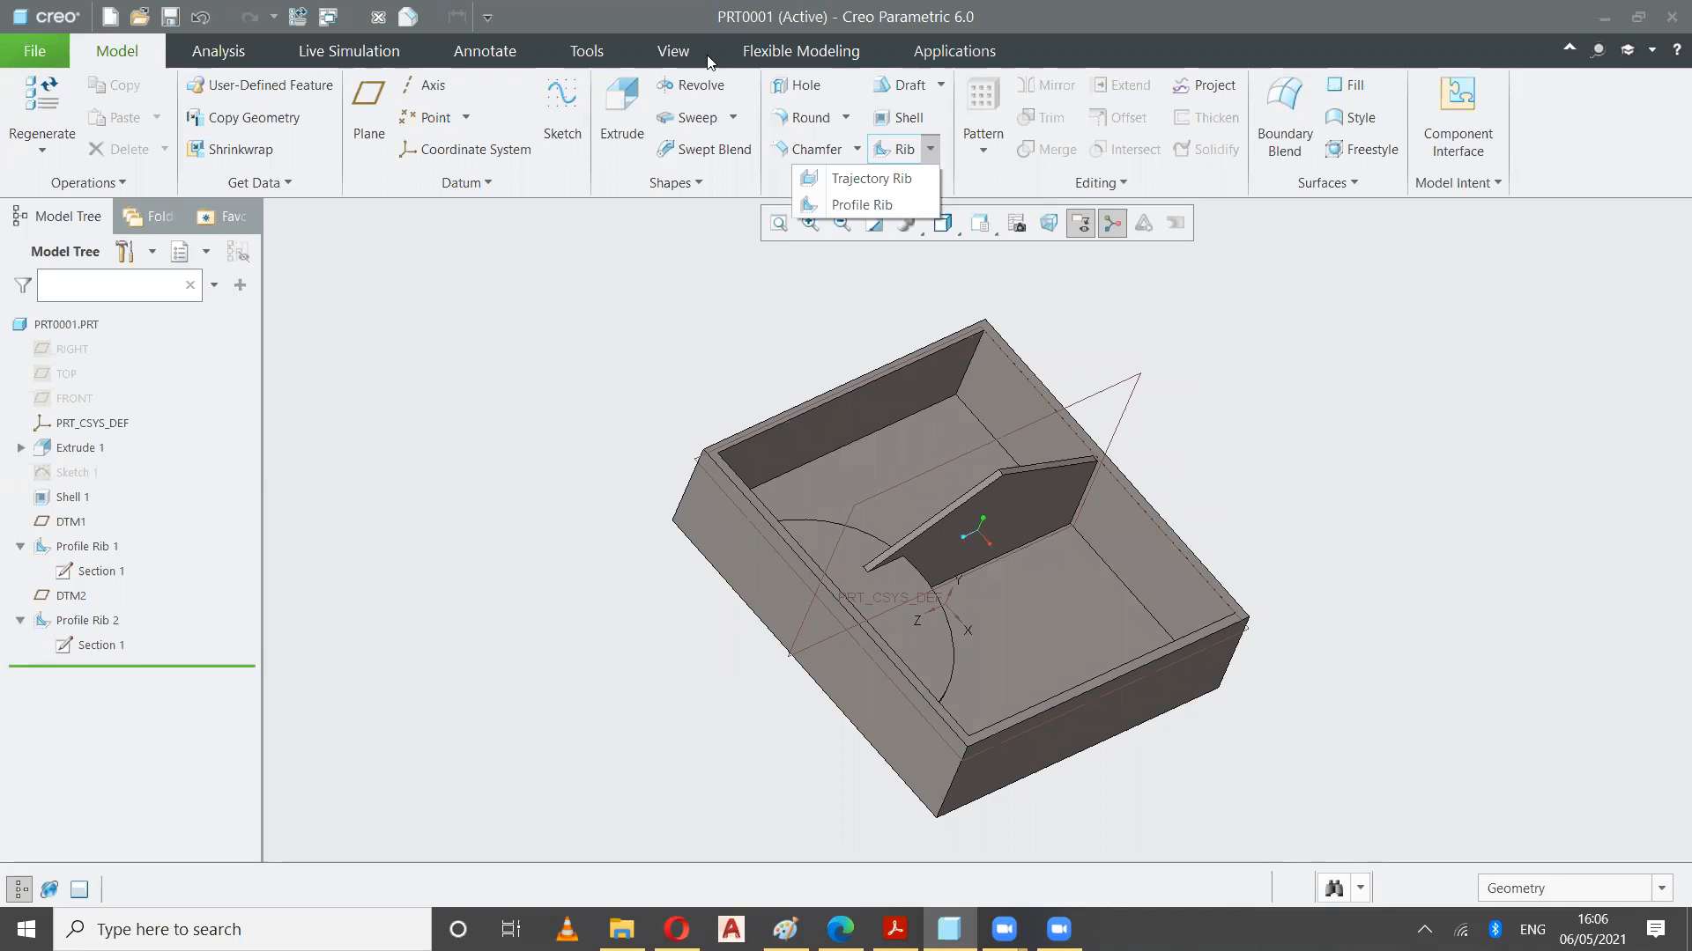
Switch to the combined exercises PDF in Acrobat Reader and look through the isometric drawings on pages 29 to 31
left_click(893, 931)
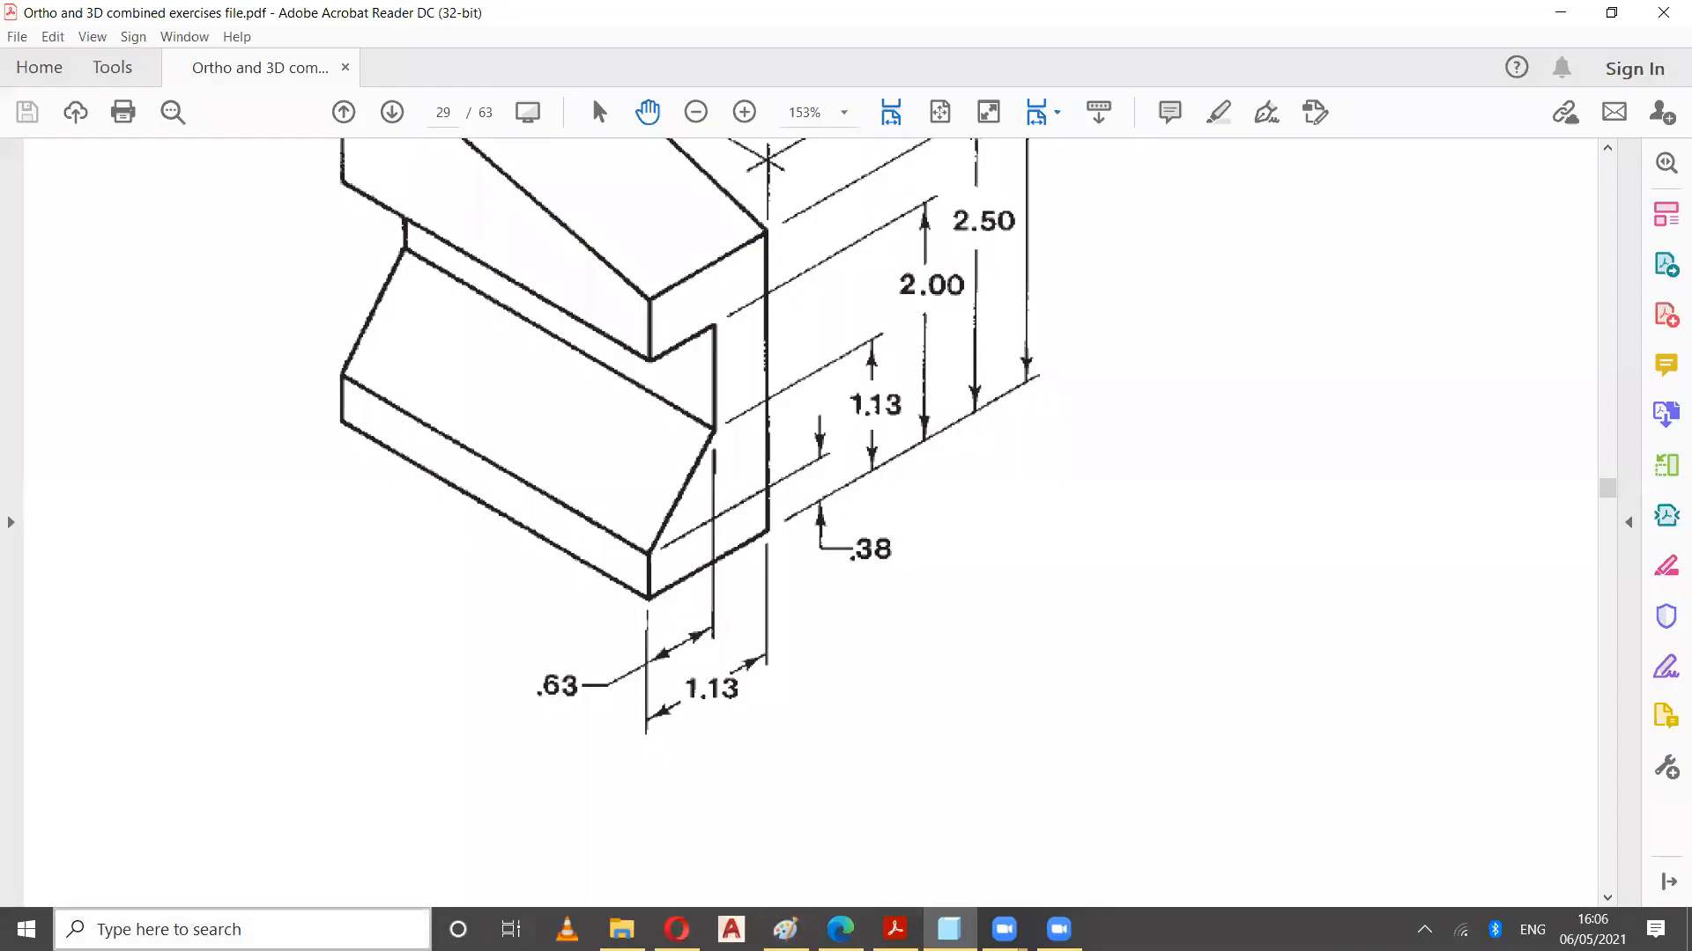
scroll(756, 596, "up", 5)
scroll(756, 596, "down", 8)
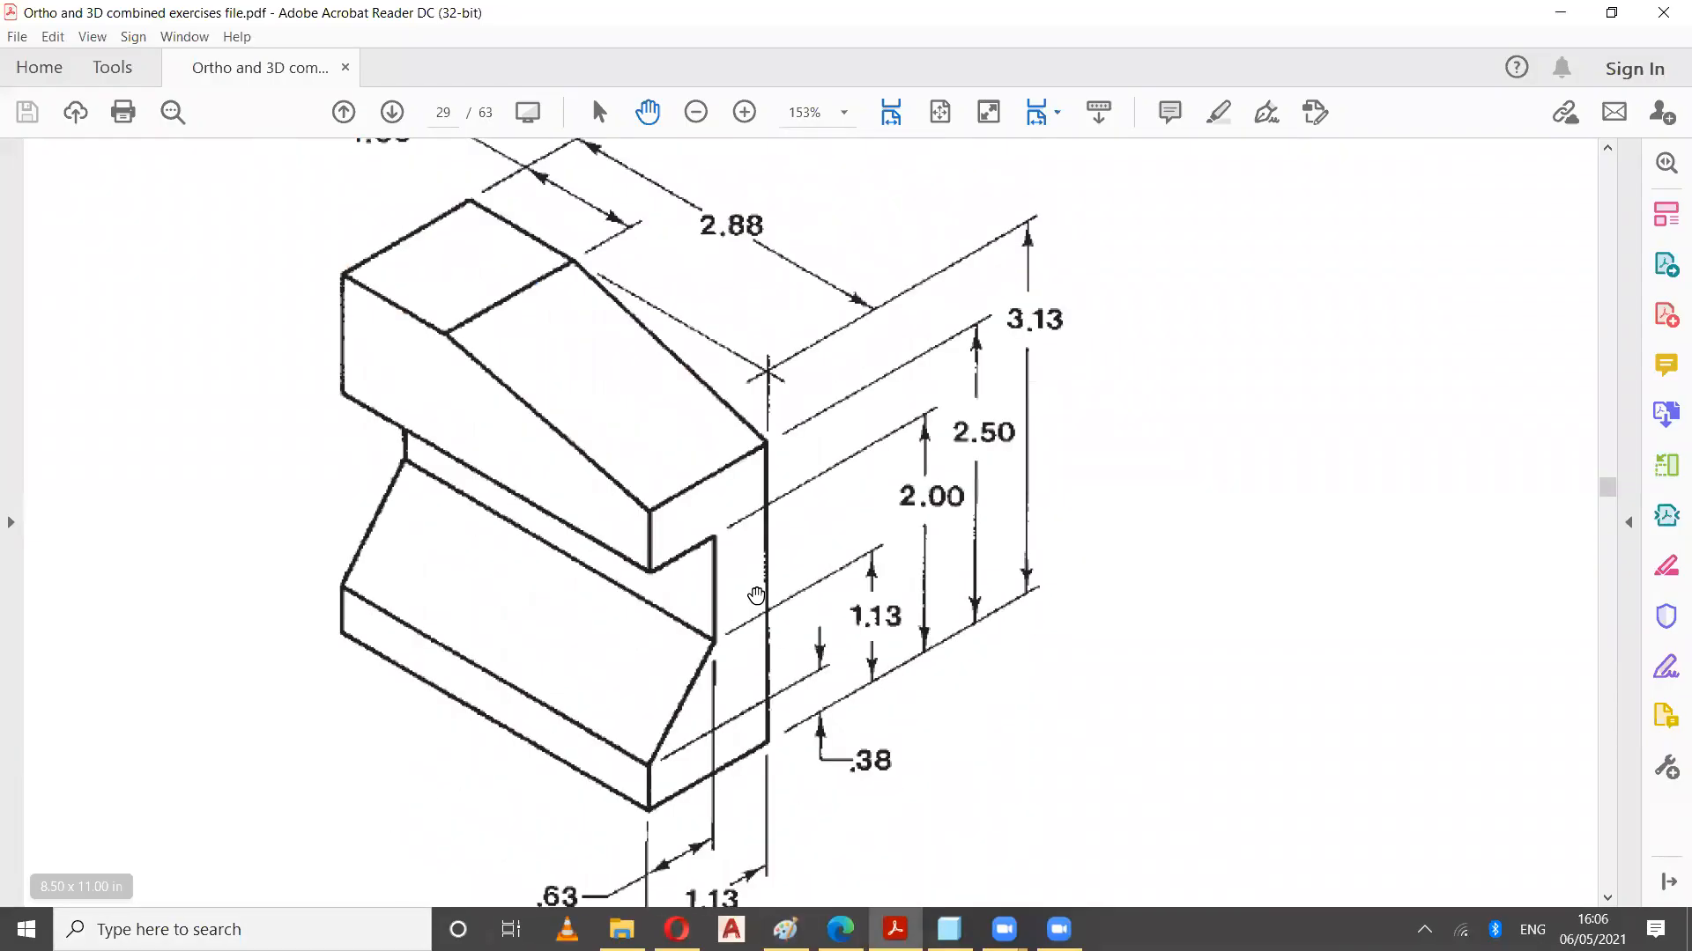
scroll(756, 597, "down", 10)
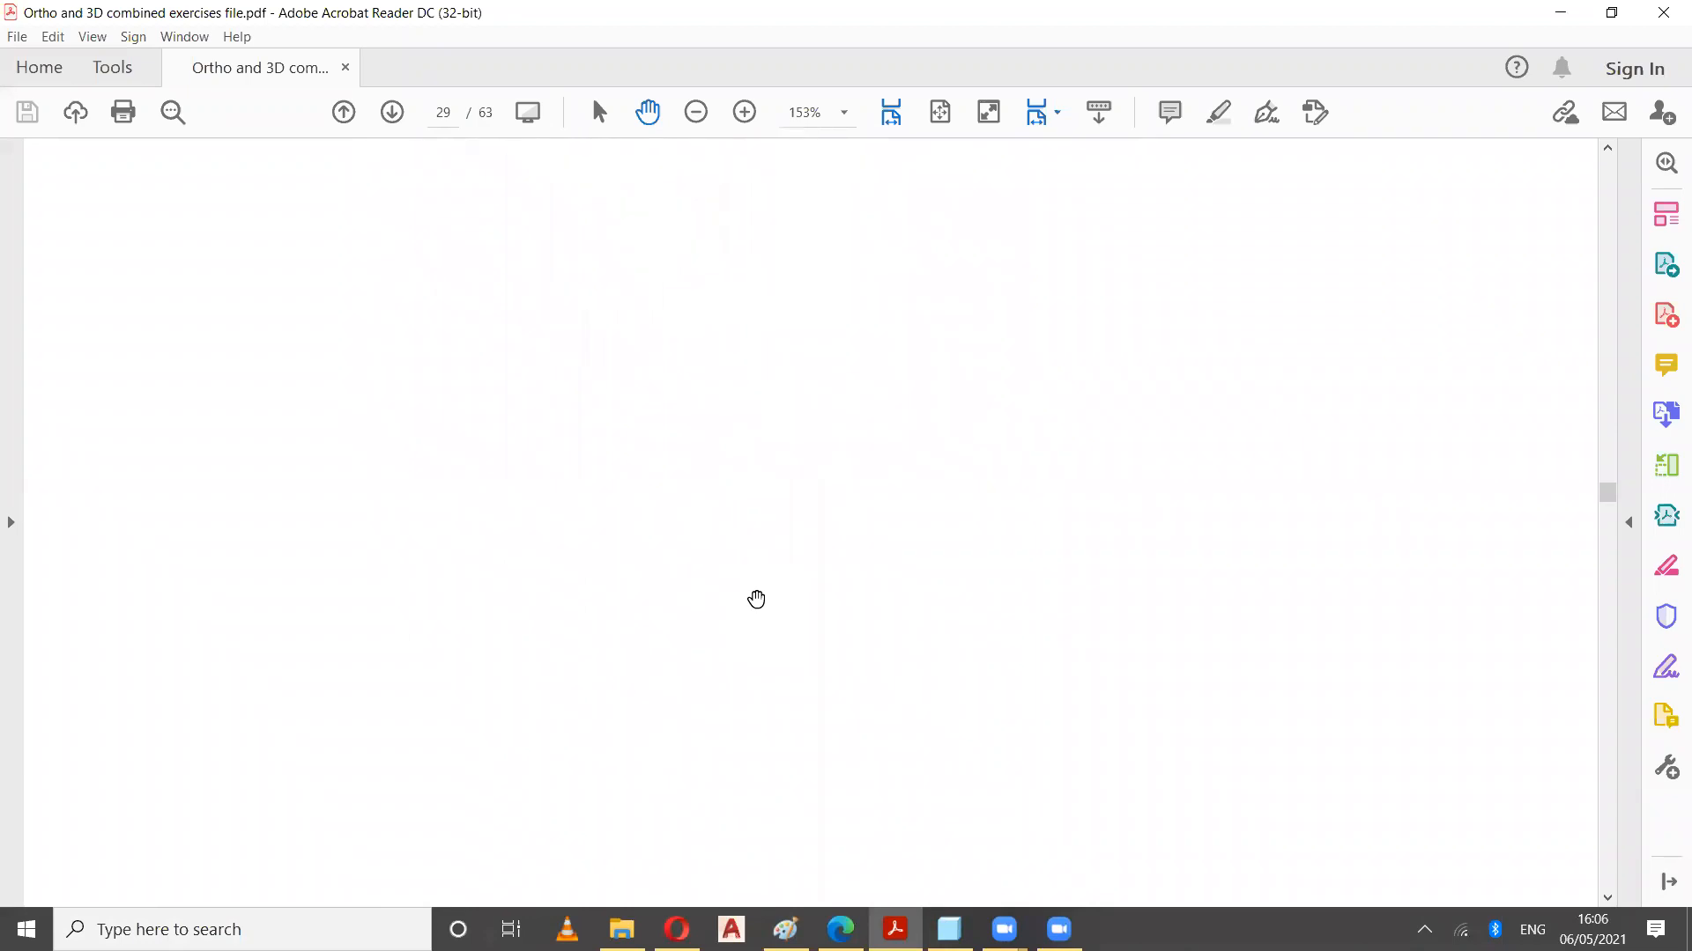
scroll(756, 599, "down", 7)
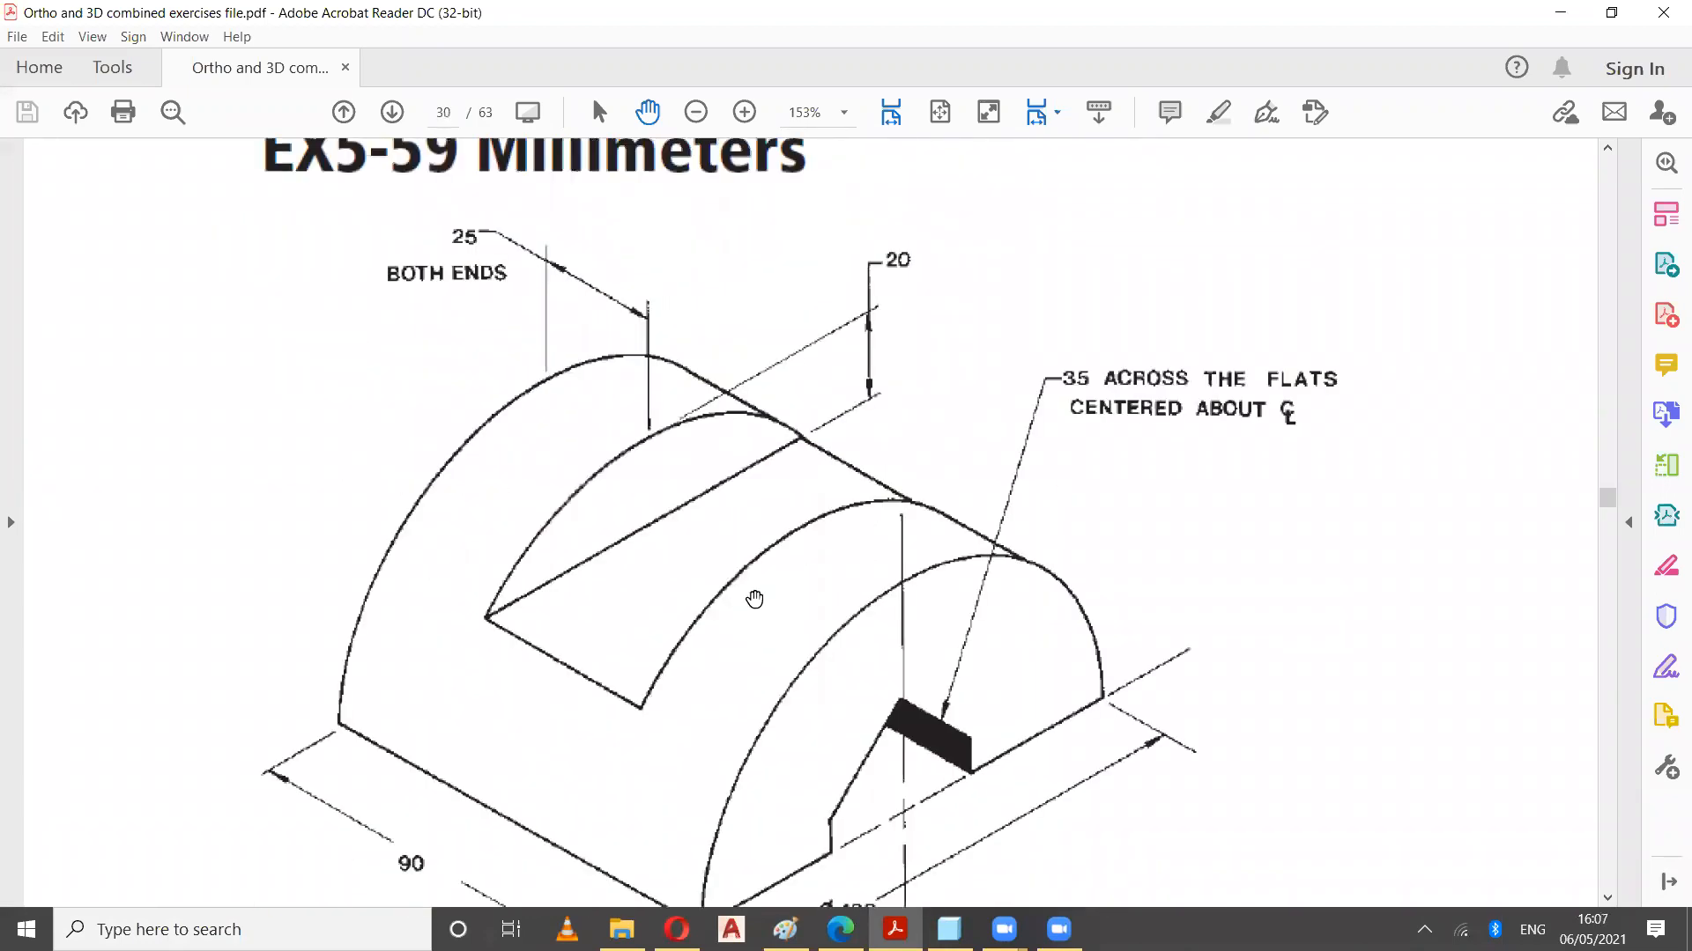
scroll(754, 599, "down", 9)
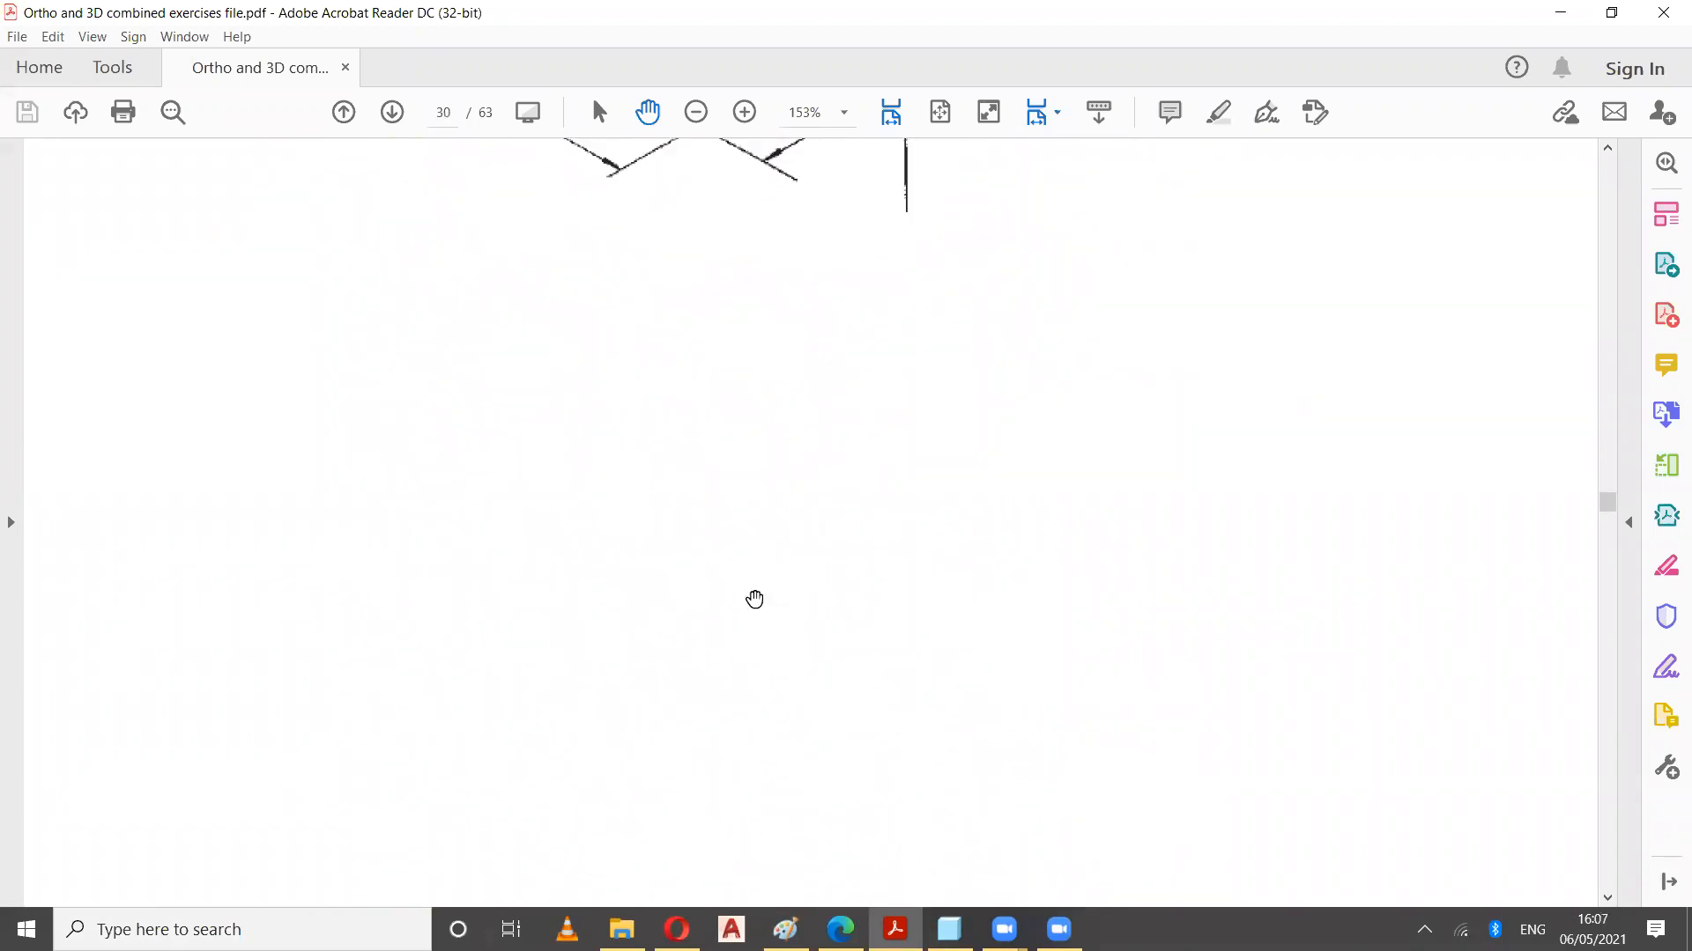
scroll(752, 600, "down", 4)
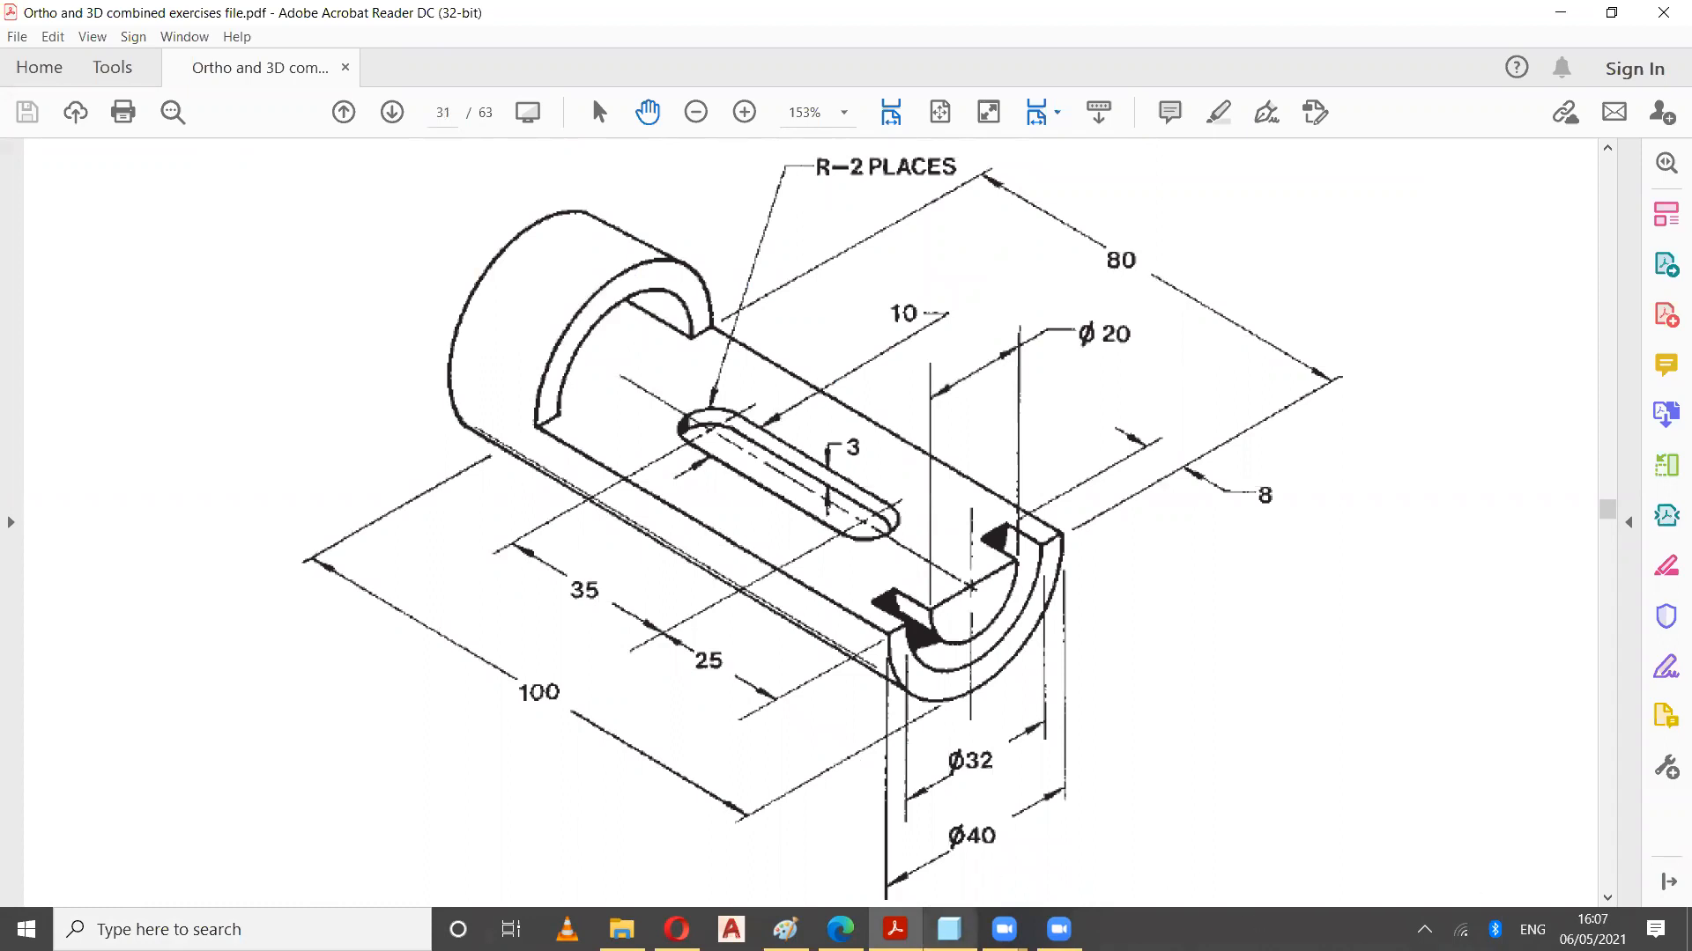
Glance at the ribbed box in Creo Parametric, return to the Acrobat PDF, and examine EX5-63 and page 32's 5 x 45° chamfer callout
left_click(949, 929)
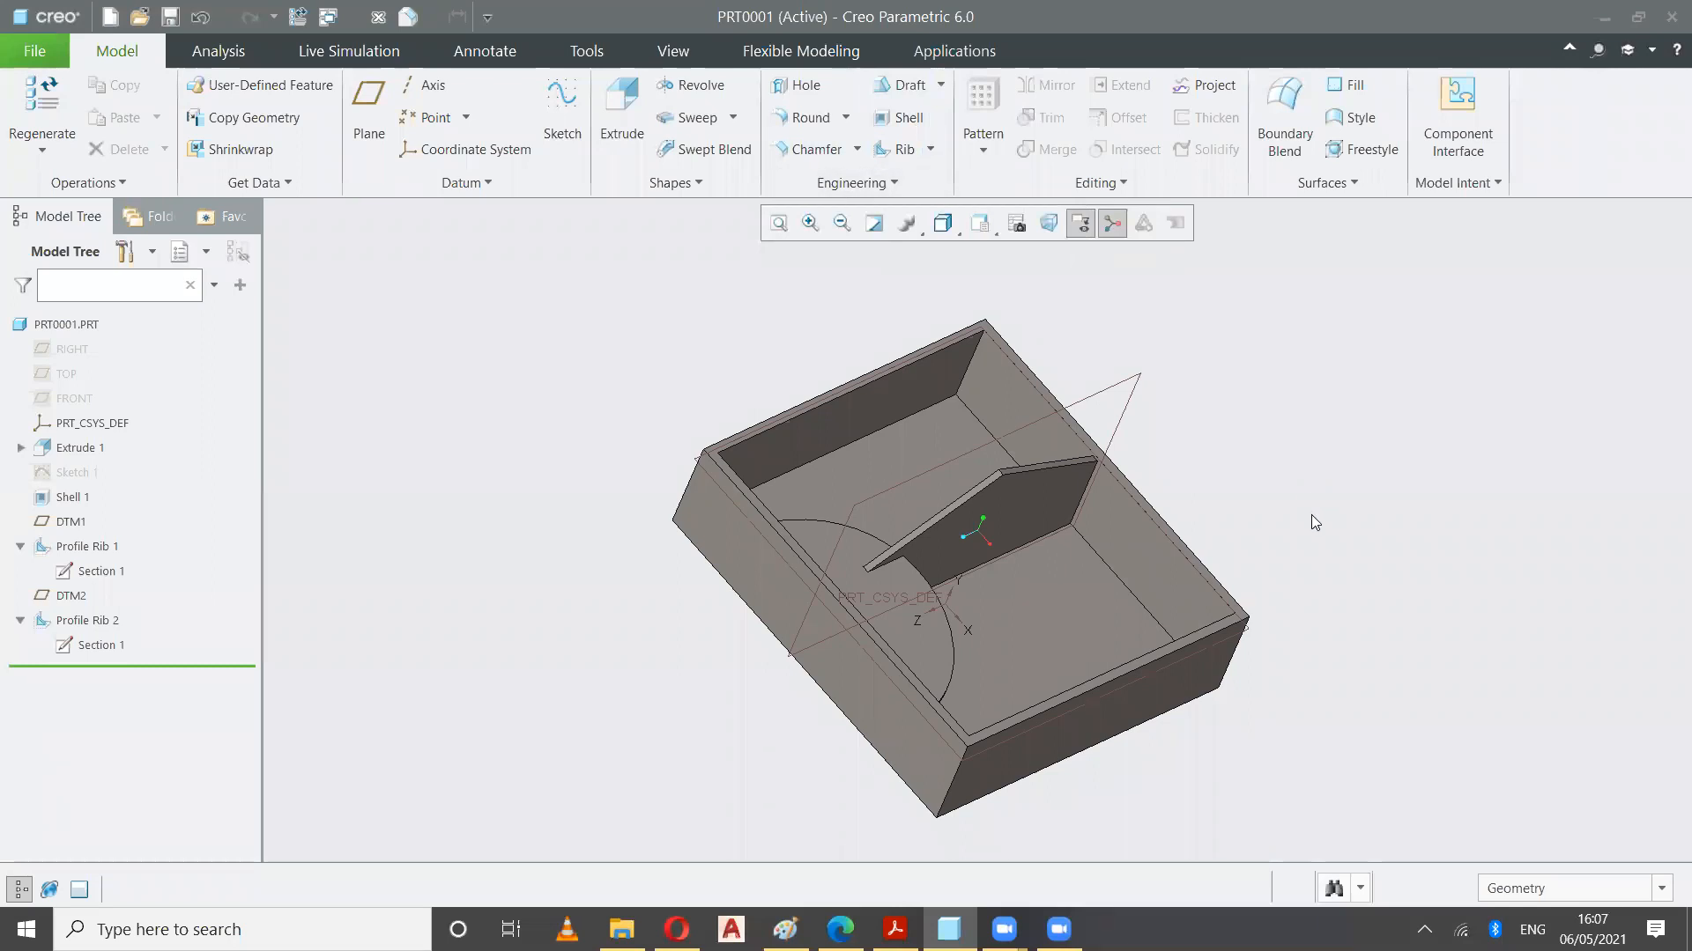
left_click(895, 929)
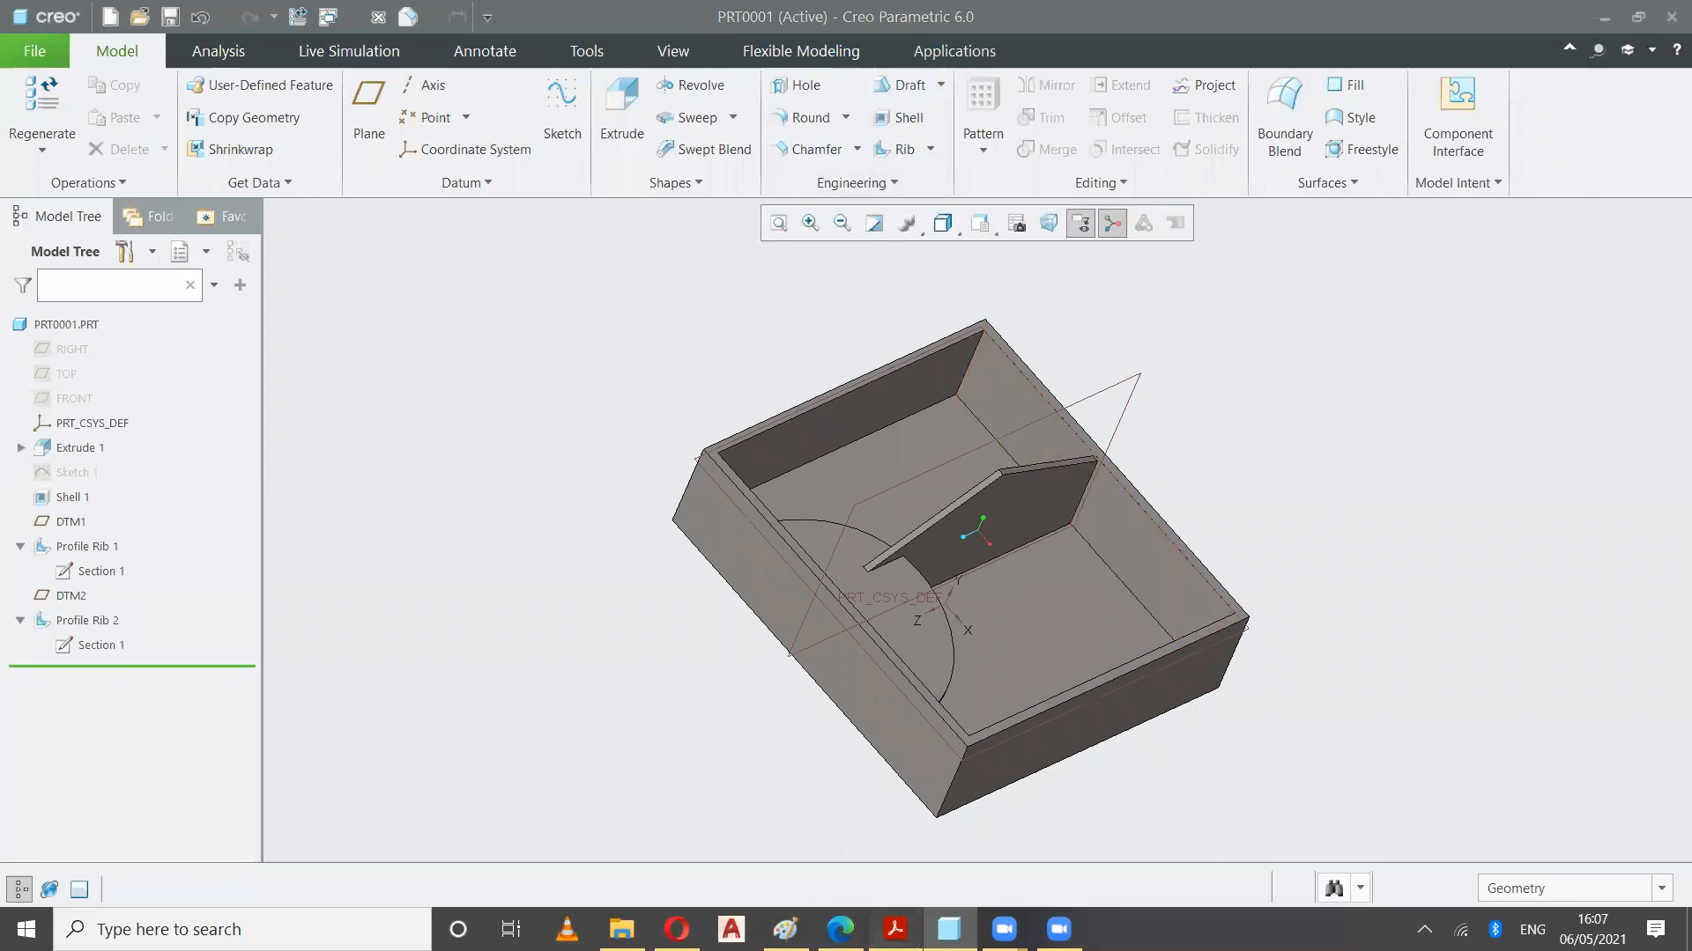
scroll(729, 708, "up", 8)
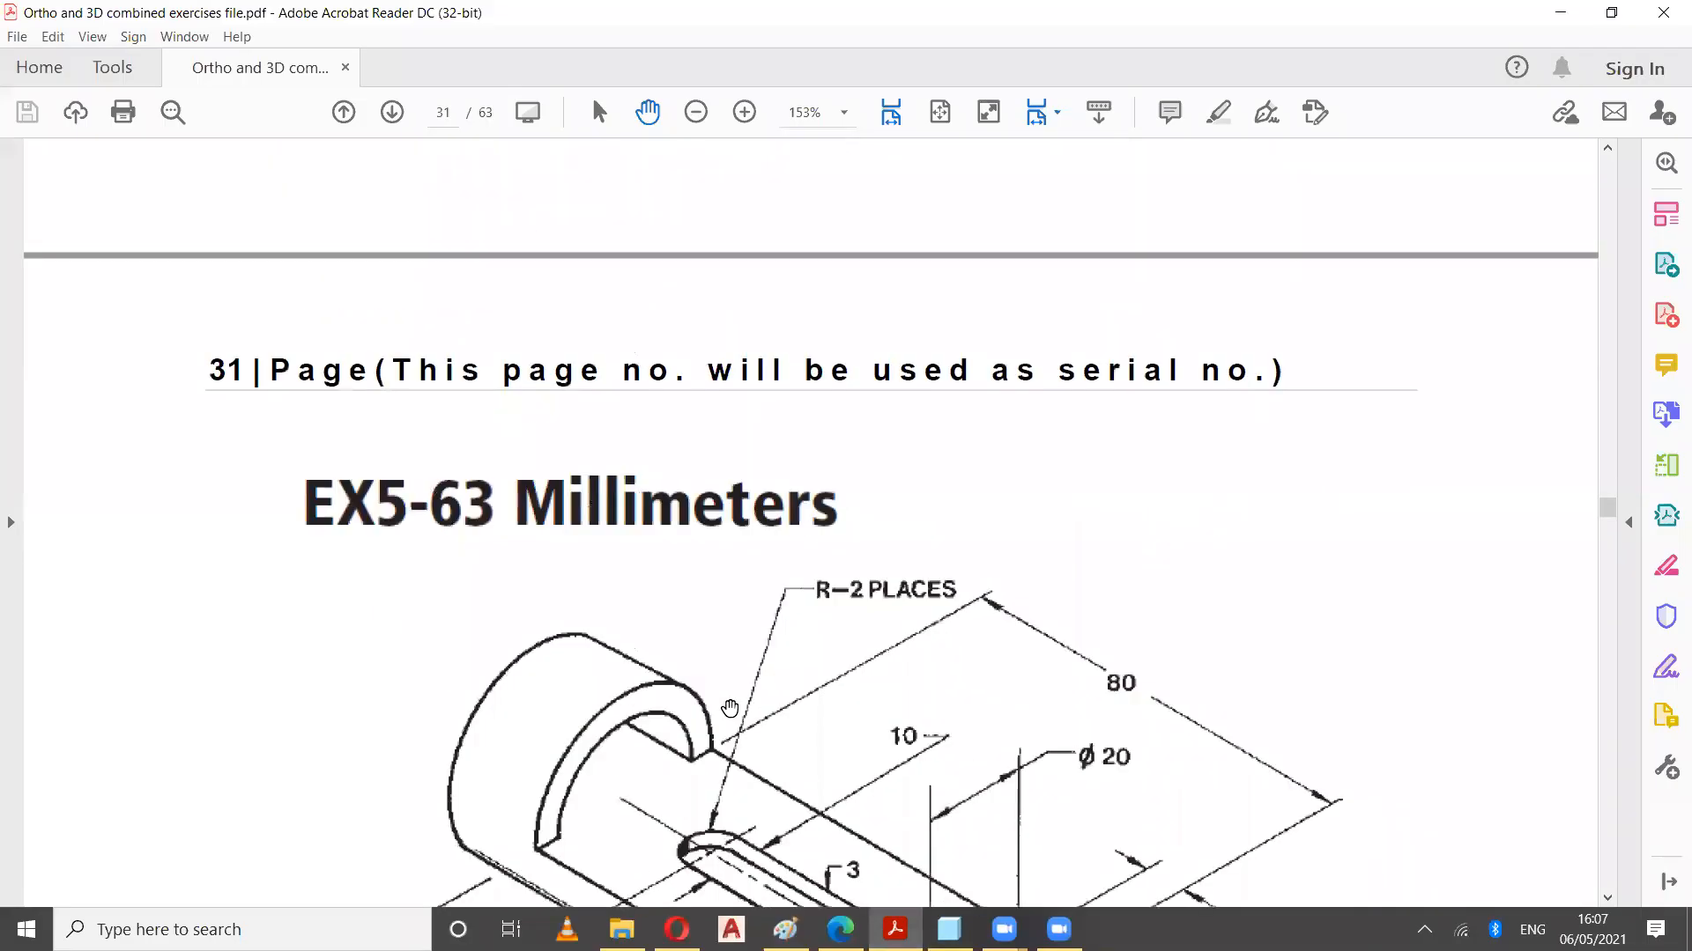
scroll(730, 708, "up", 10)
scroll(730, 709, "down", 4)
scroll(730, 708, "down", 10)
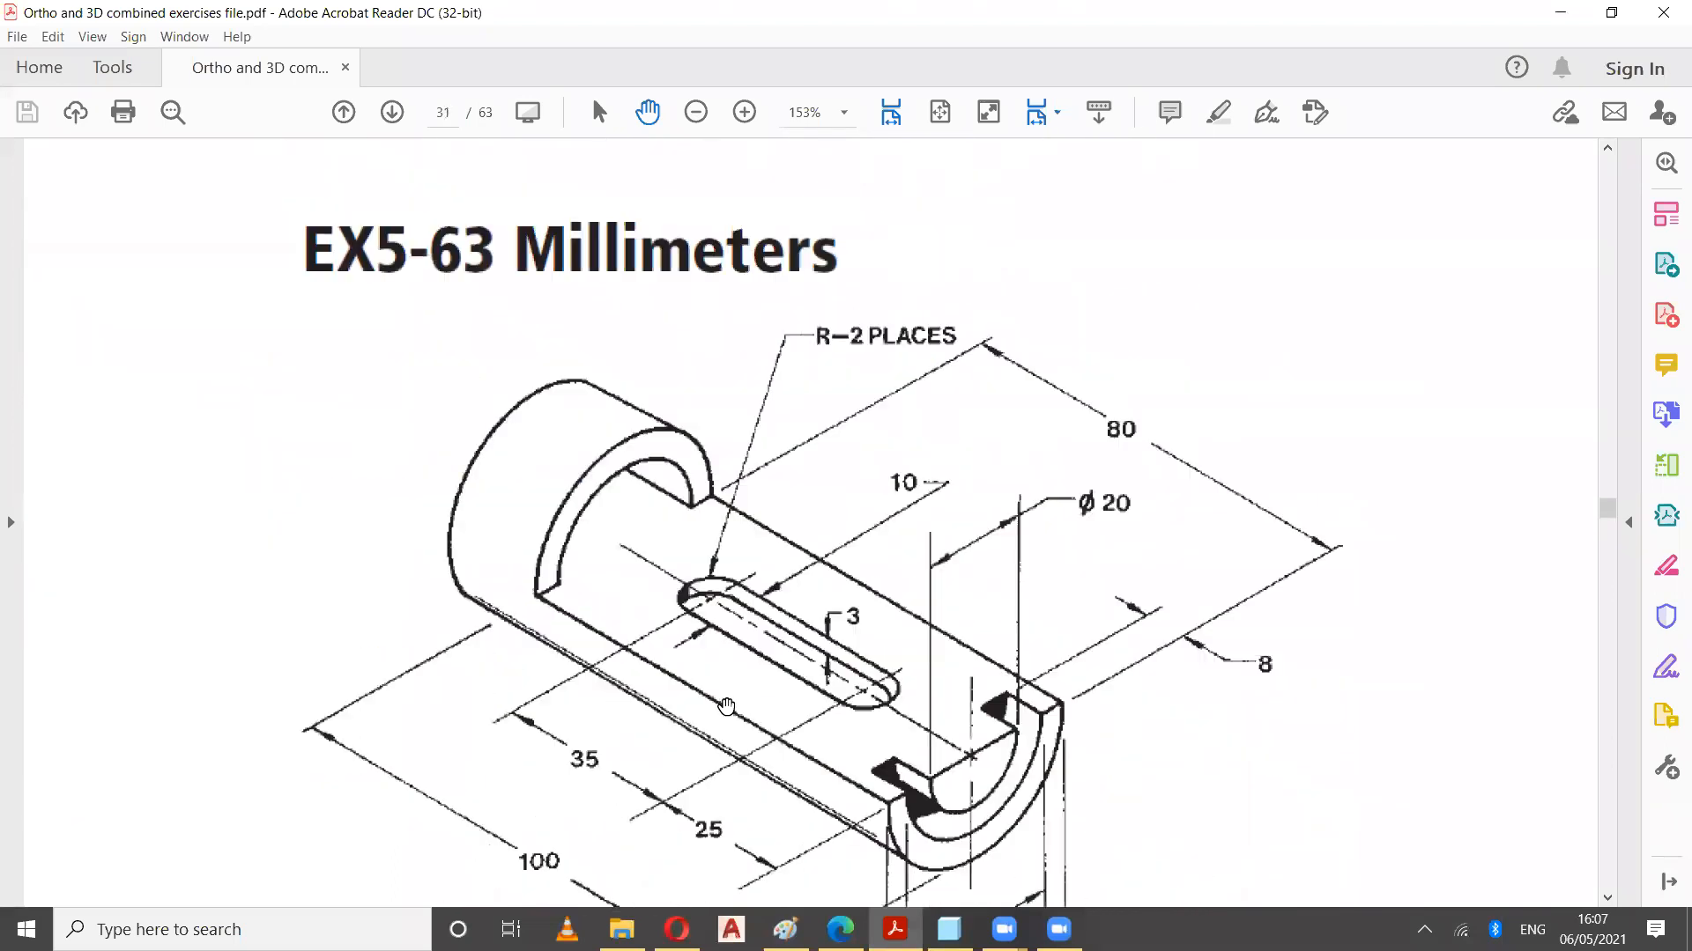
scroll(727, 707, "down", 15)
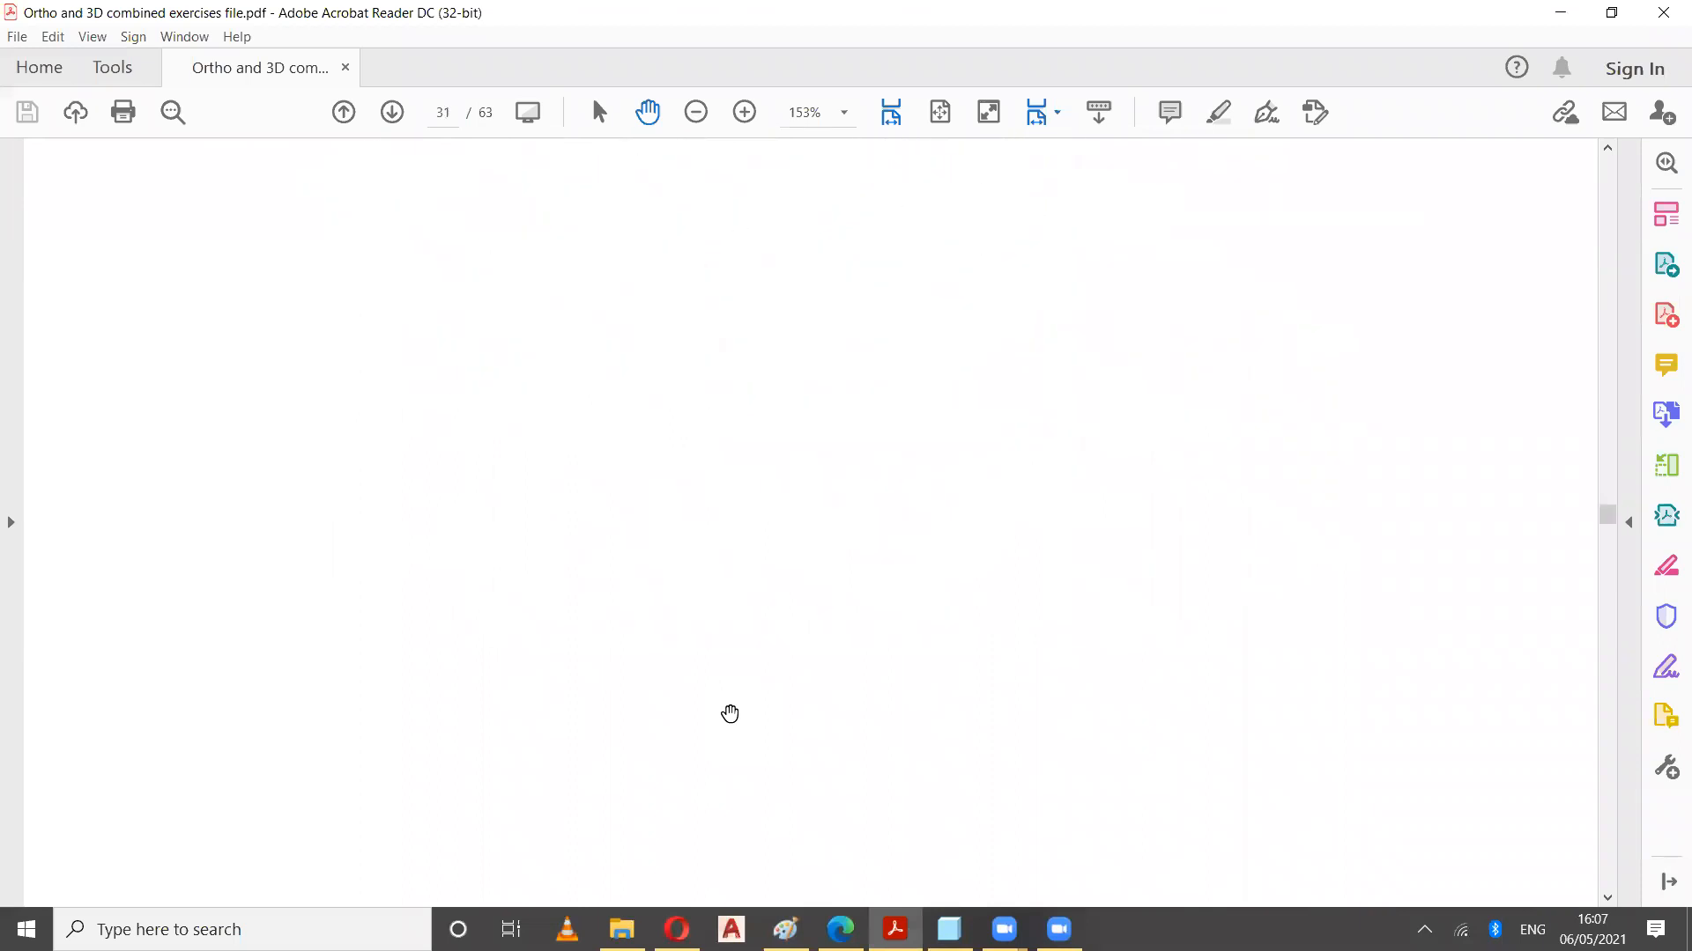
scroll(733, 716, "down", 15)
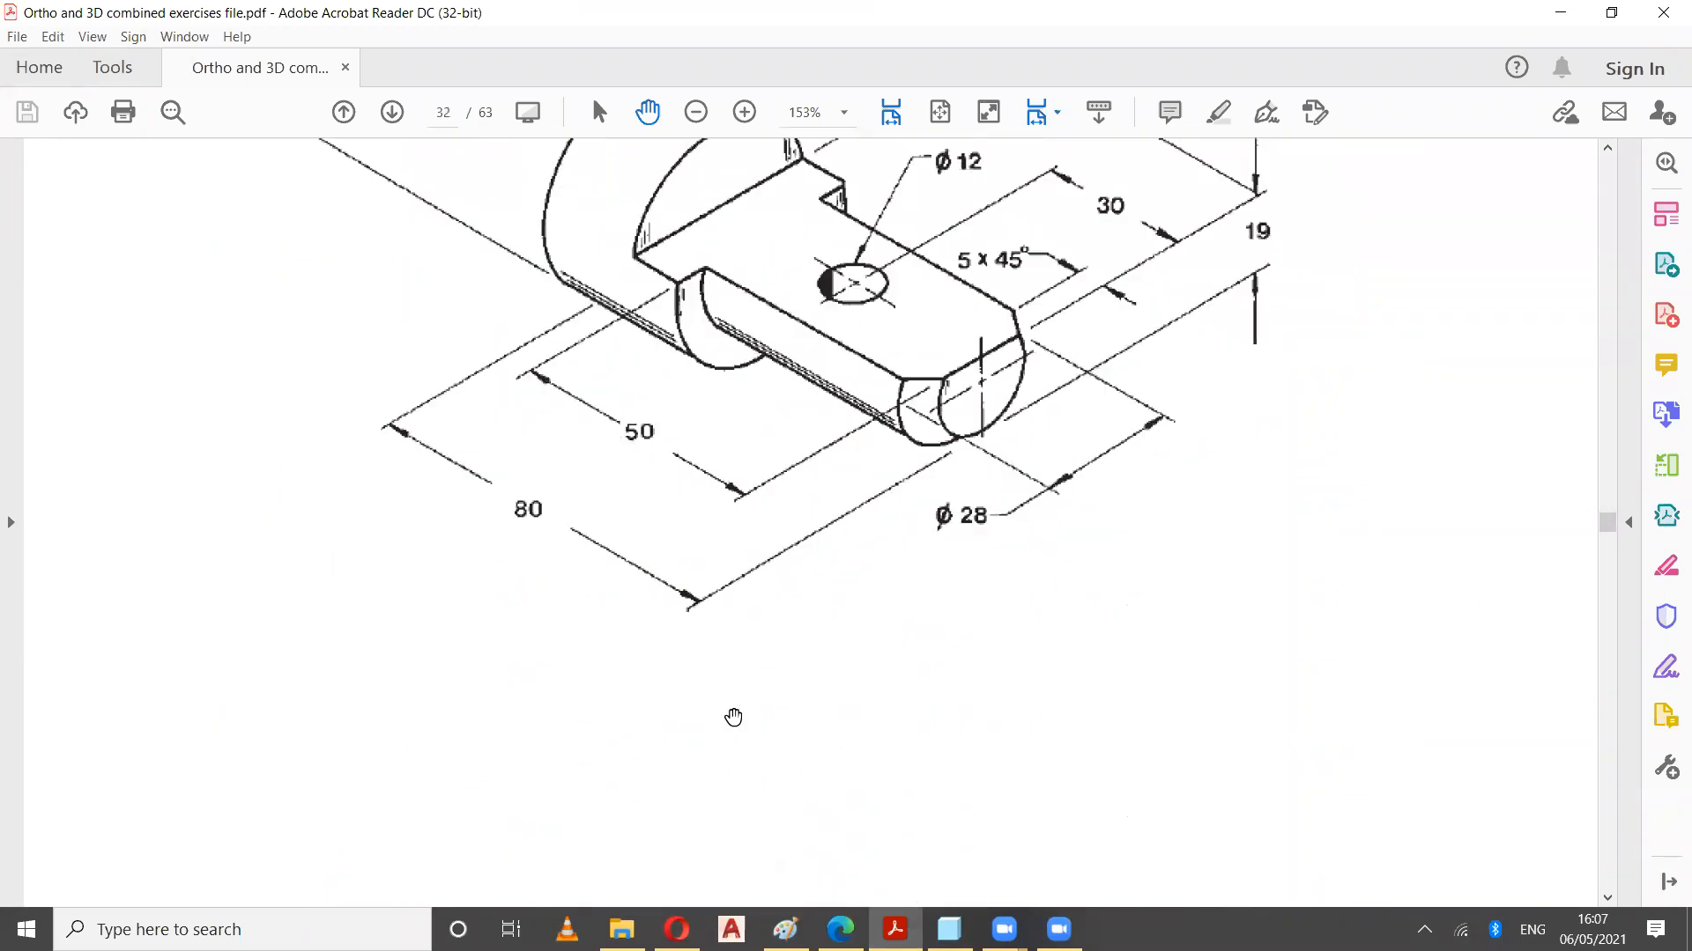
scroll(745, 679, "up", 4)
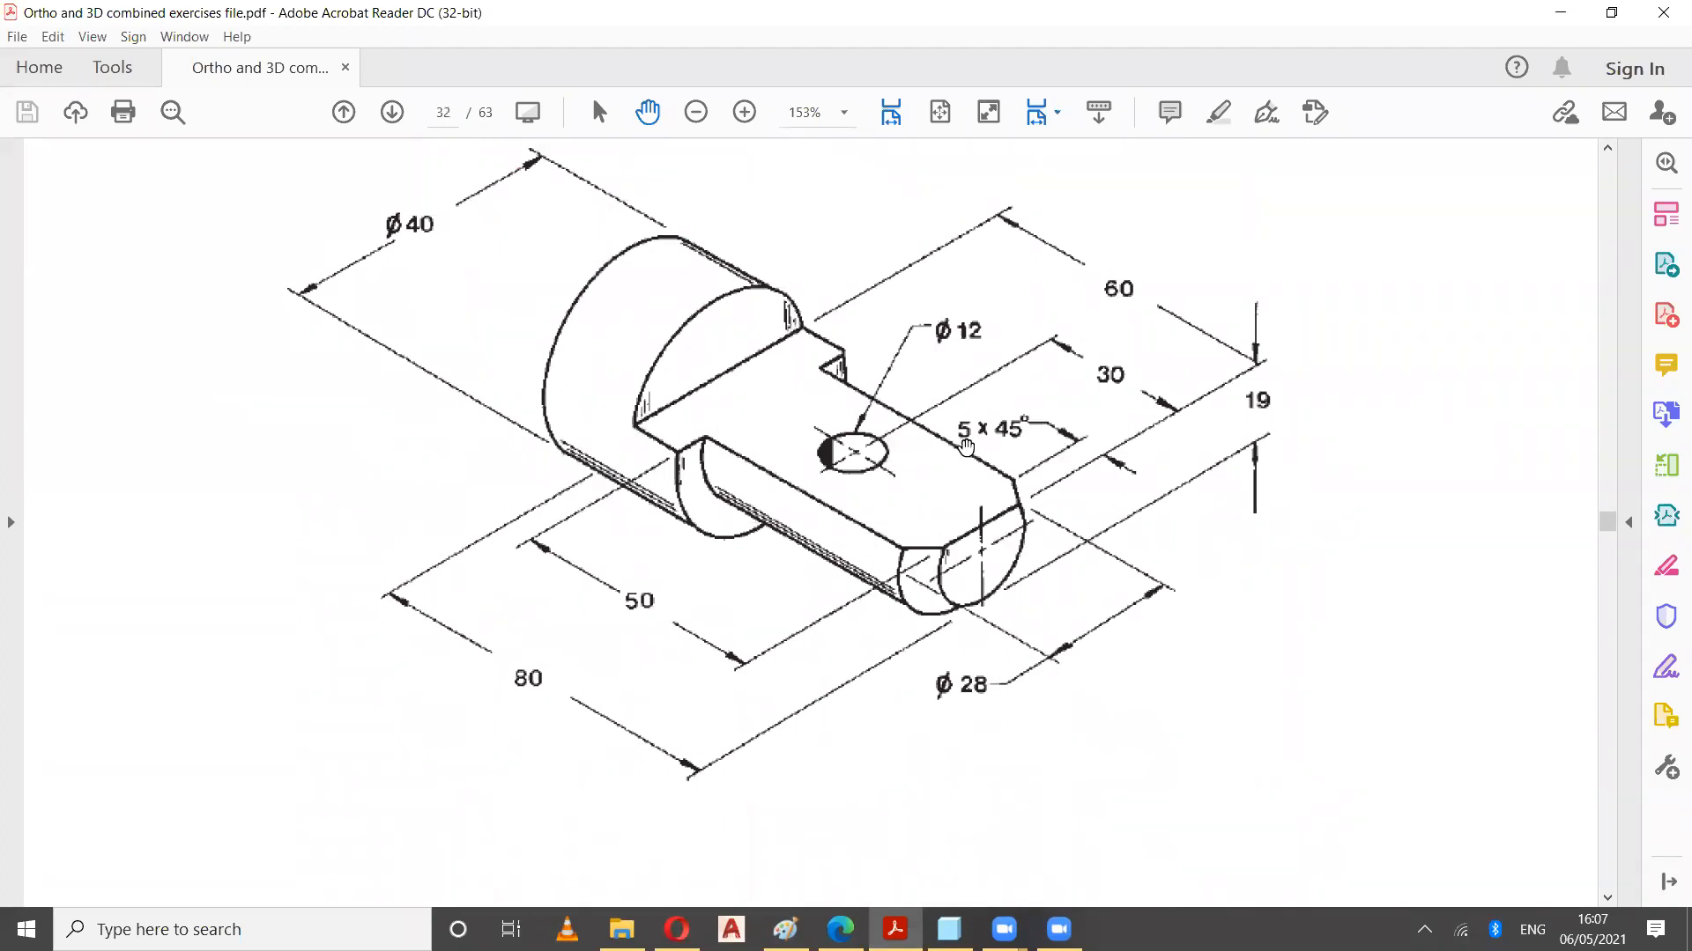
mouse_move(957, 426)
left_mouse_down()
mouse_move(995, 425)
mouse_move(1037, 458)
left_mouse_up()
left_click(1115, 566)
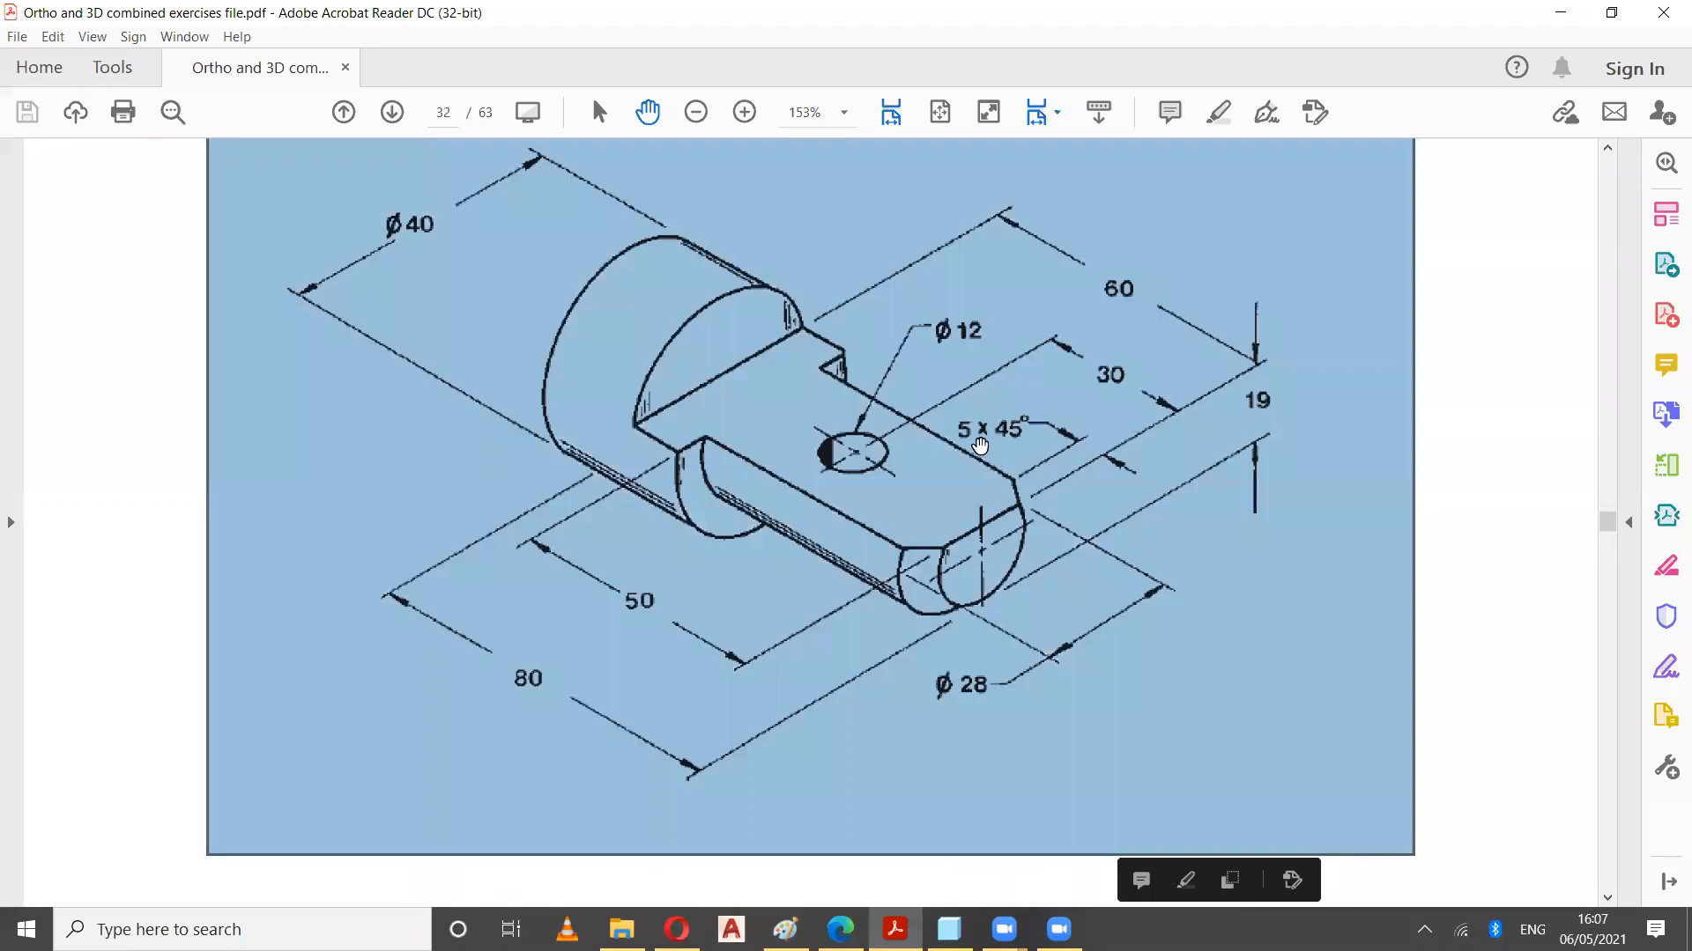
left_click(968, 432)
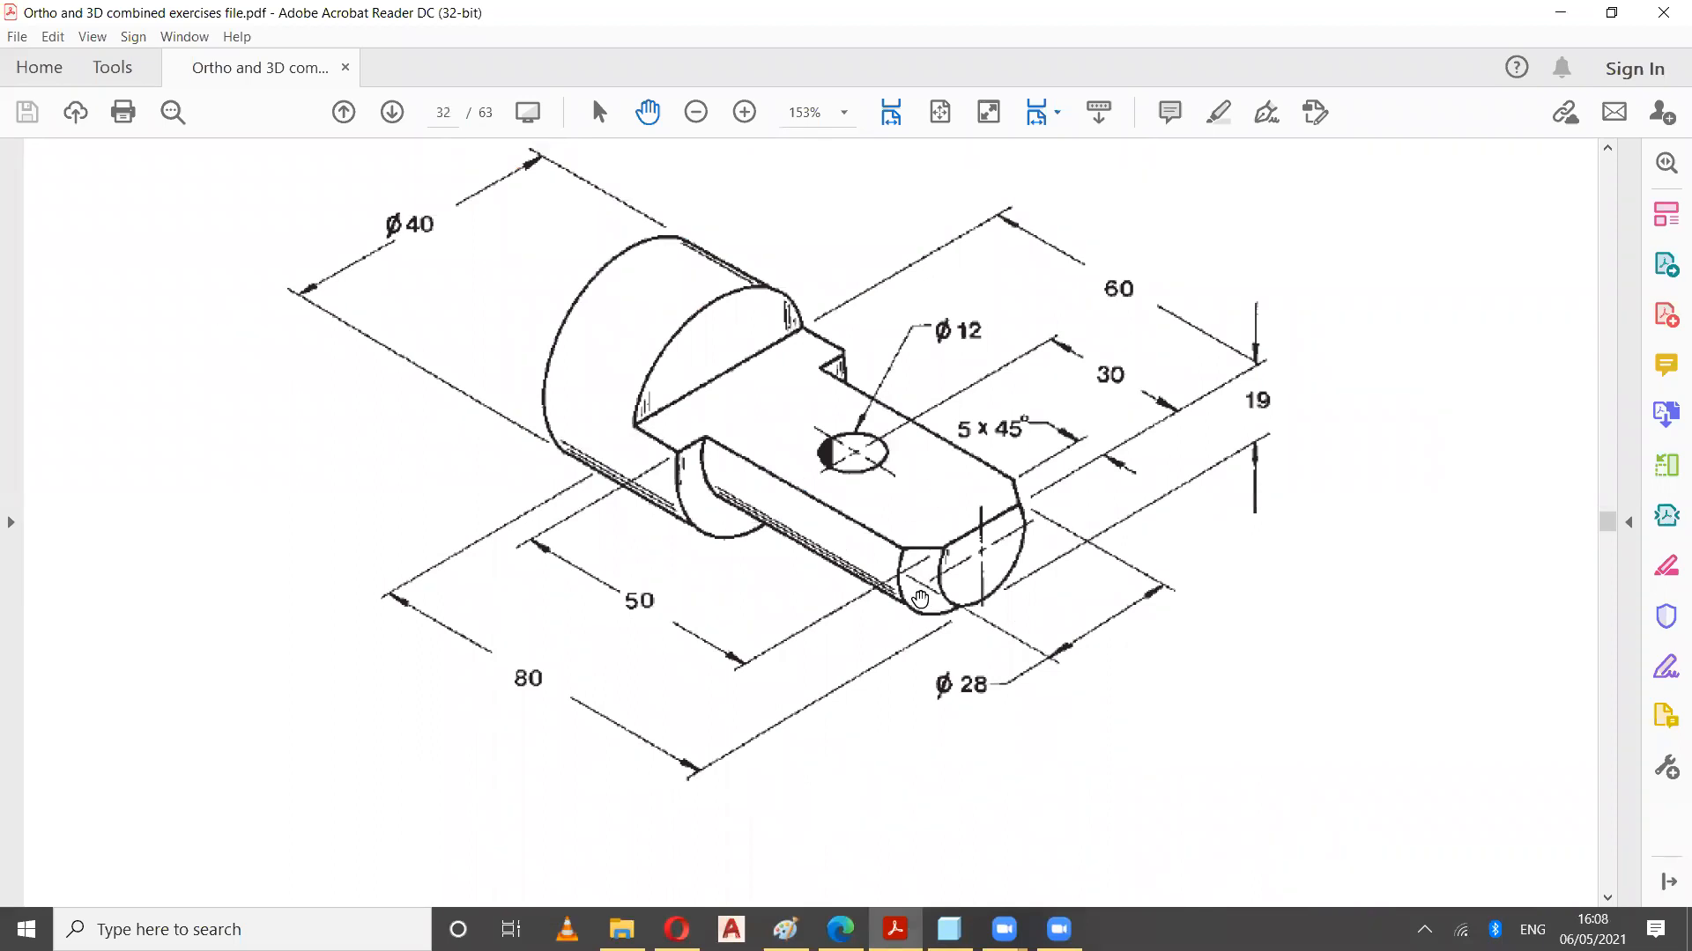
Look through the bracket drawings EX5-77 on page 33 and EX5-81 on page 34, including their fillet and thickness notes
scroll(907, 589, "down", 10)
scroll(878, 590, "down", 10)
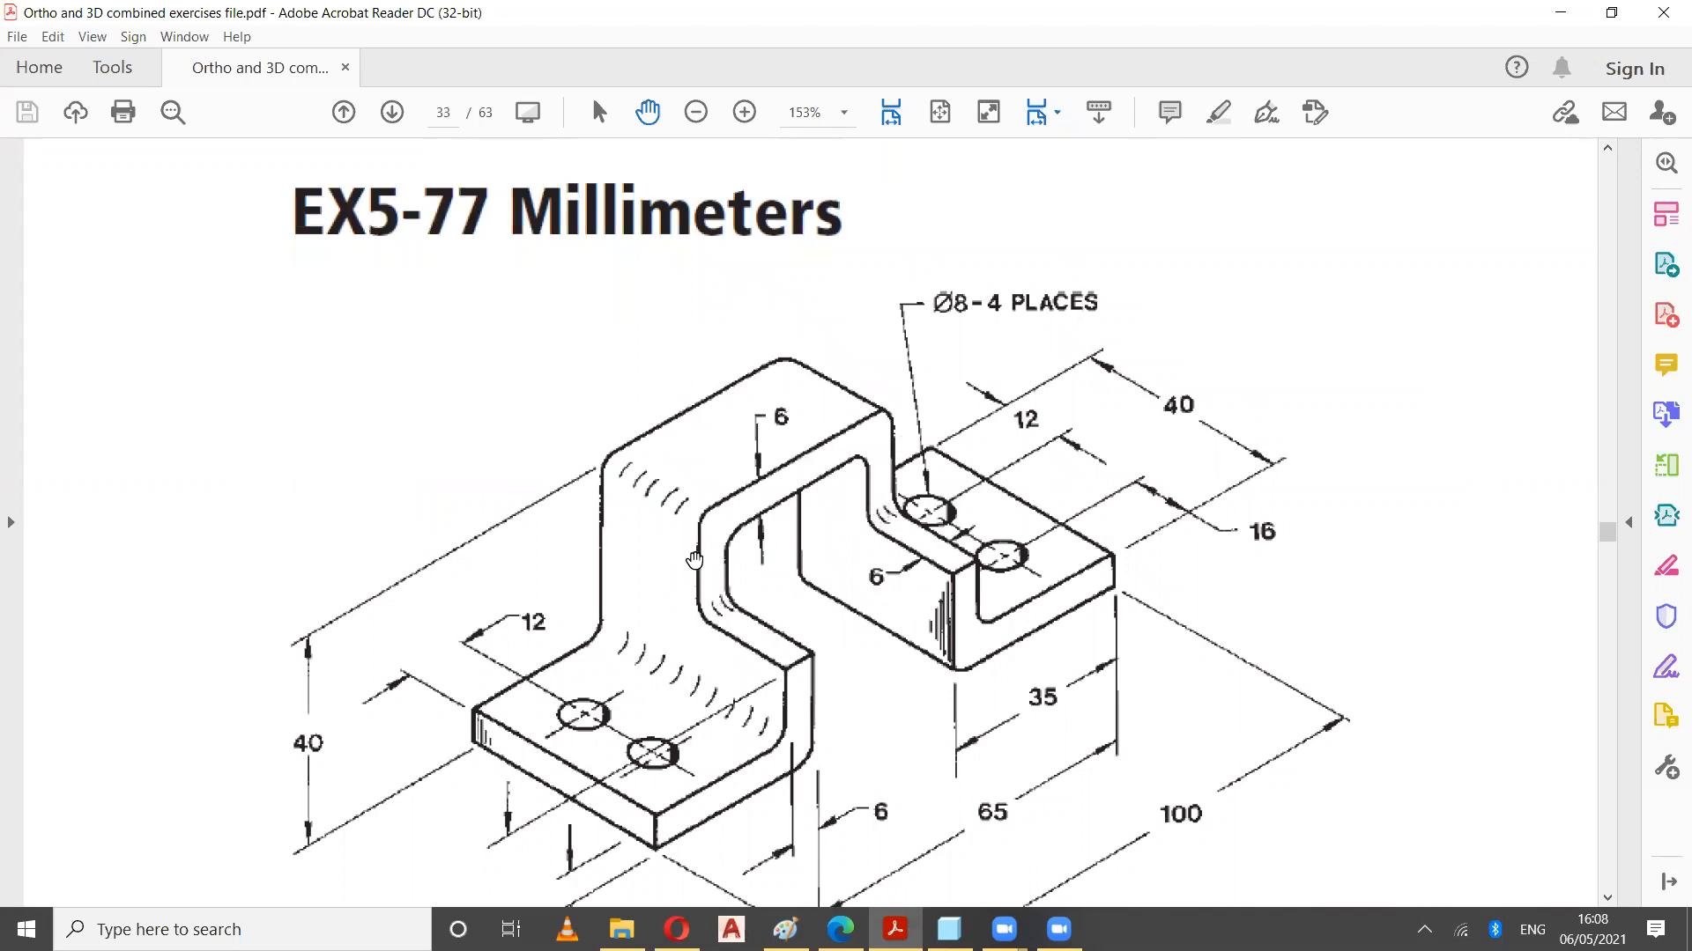
scroll(688, 608, "down", 1)
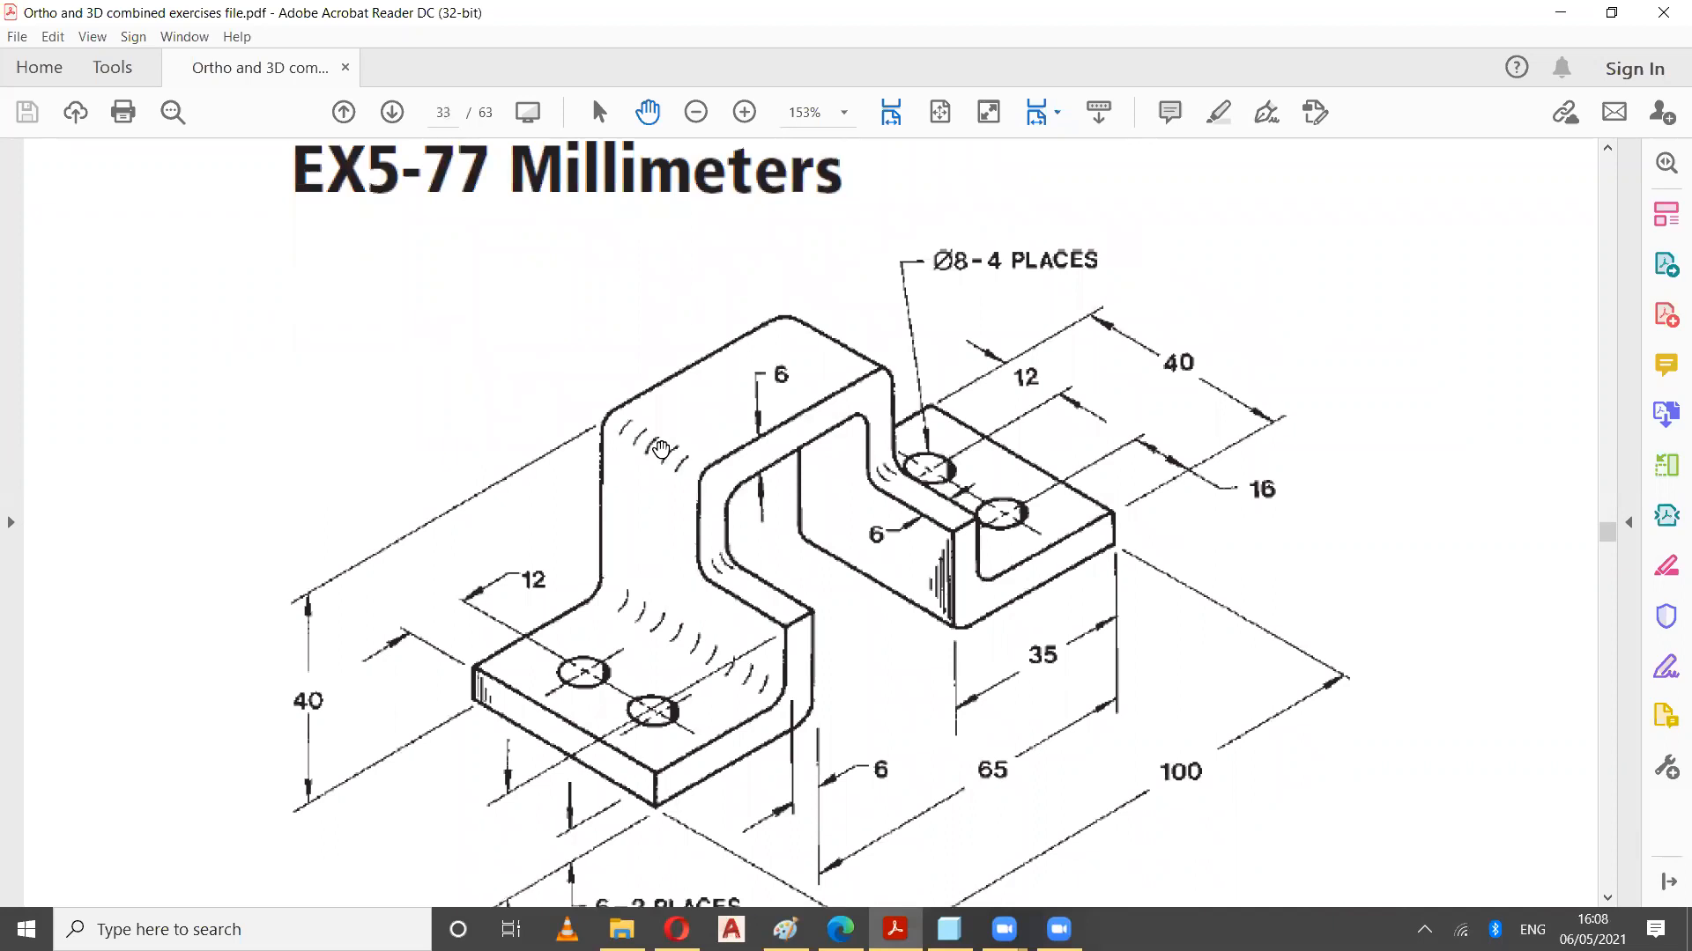
scroll(688, 610, "down", 4)
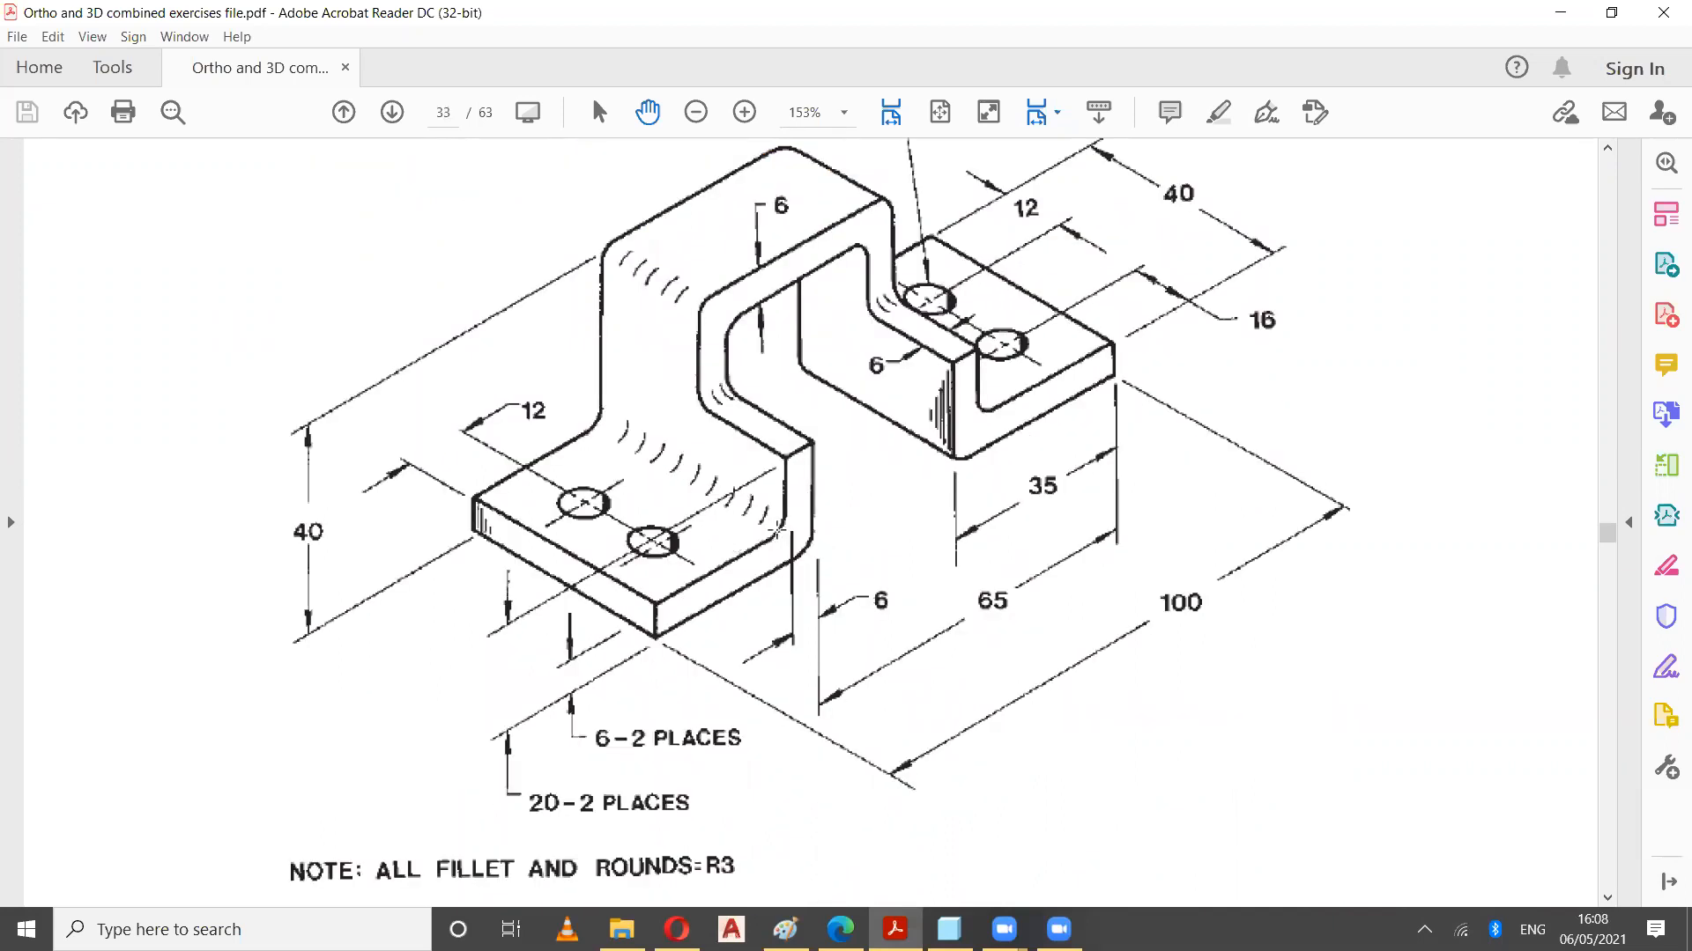
scroll(738, 533, "down", 8)
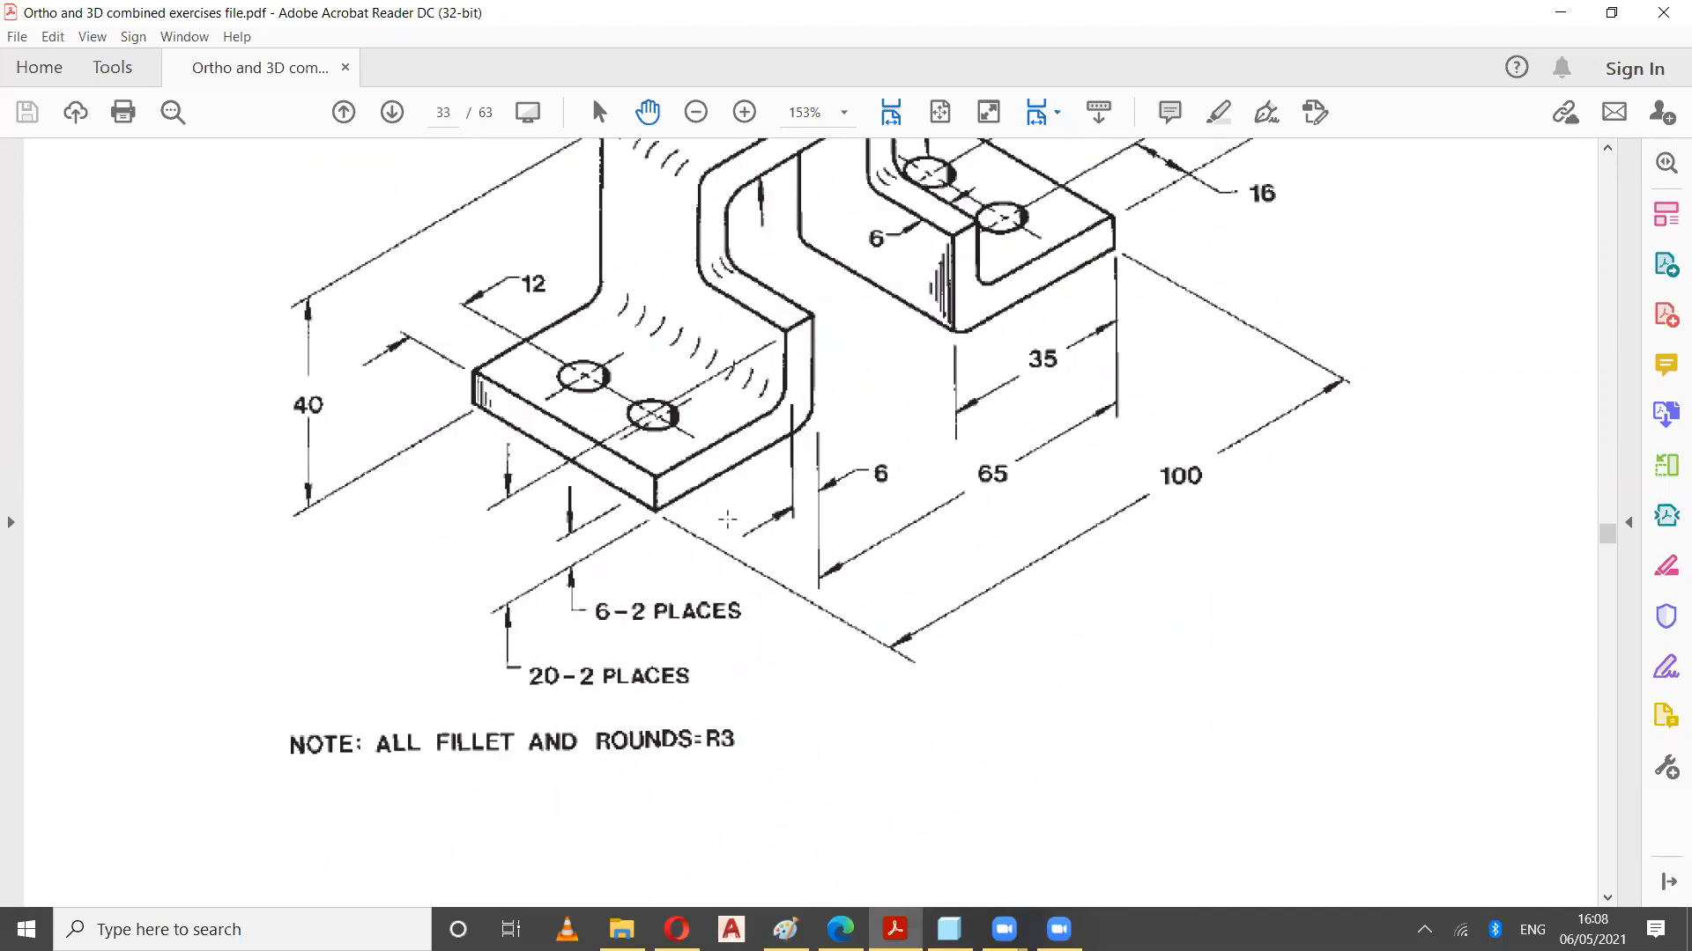
scroll(710, 532, "down", 12)
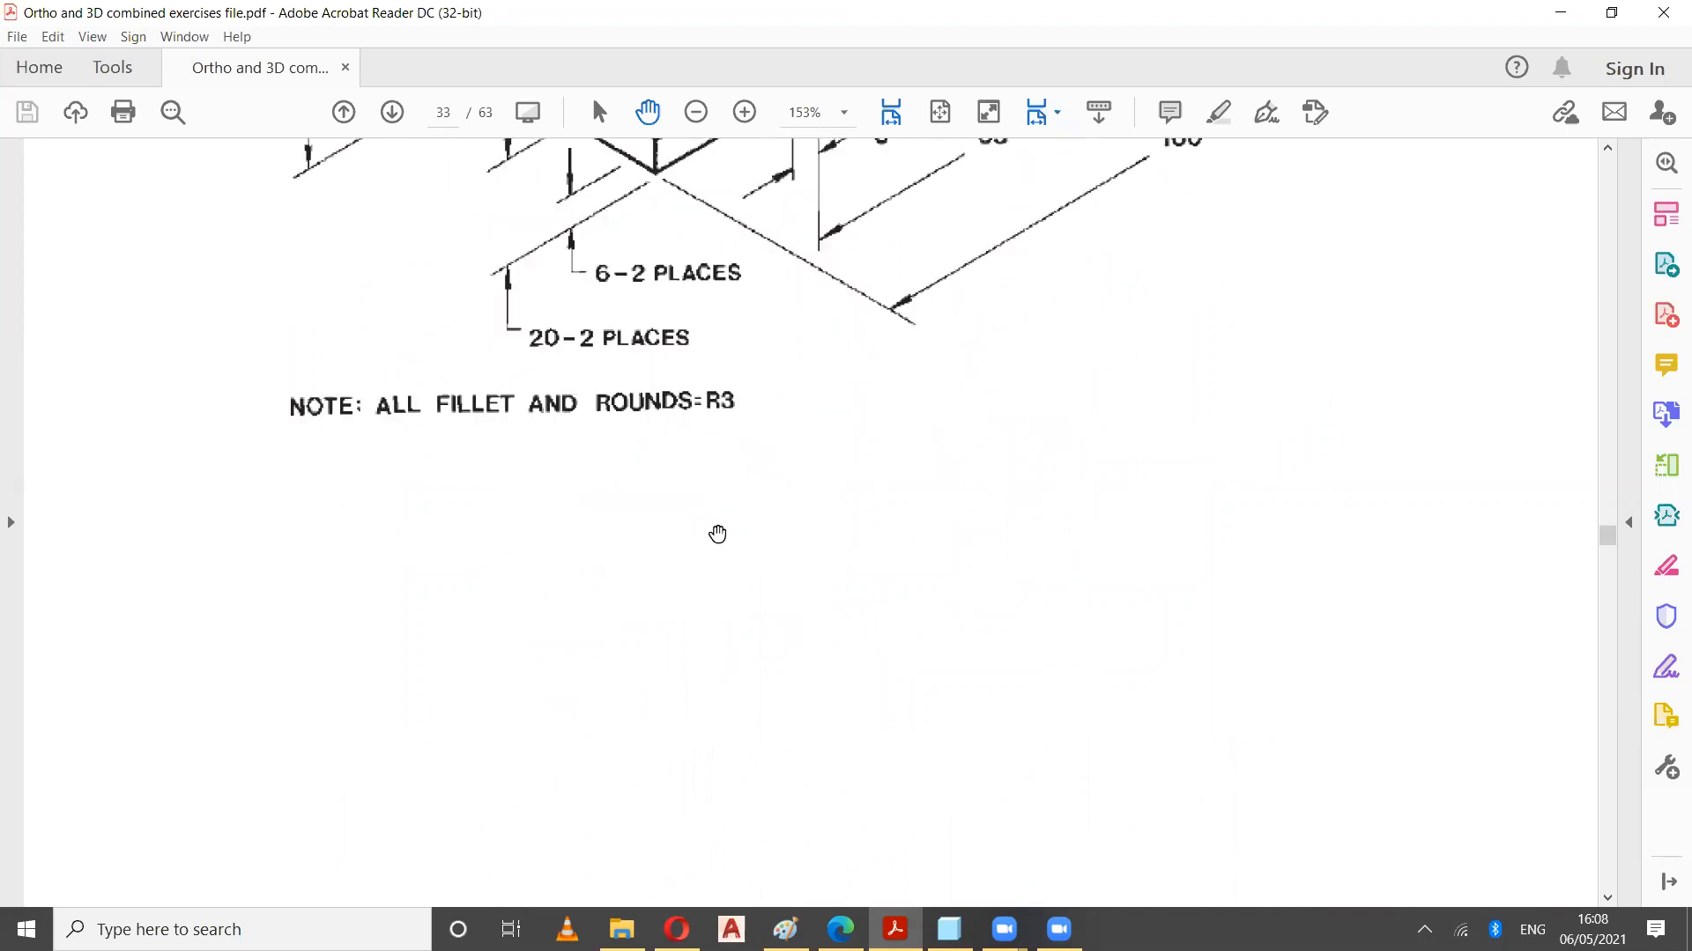
scroll(710, 527, "down", 12)
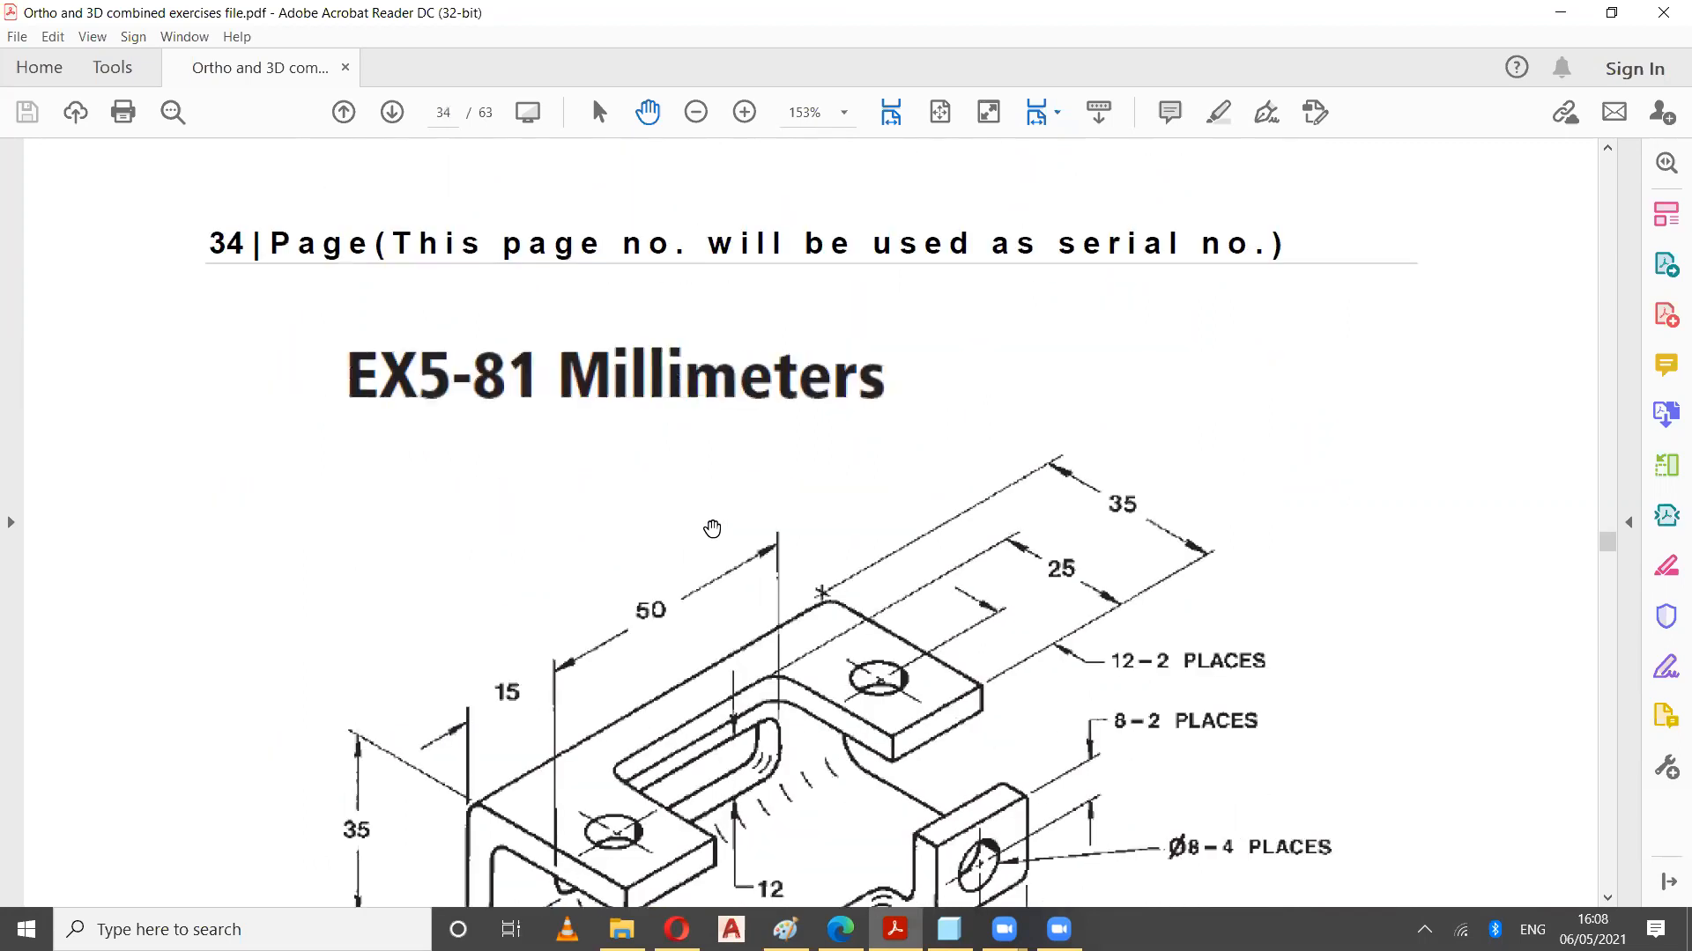
scroll(715, 573, "down", 5)
scroll(718, 614, "down", 3)
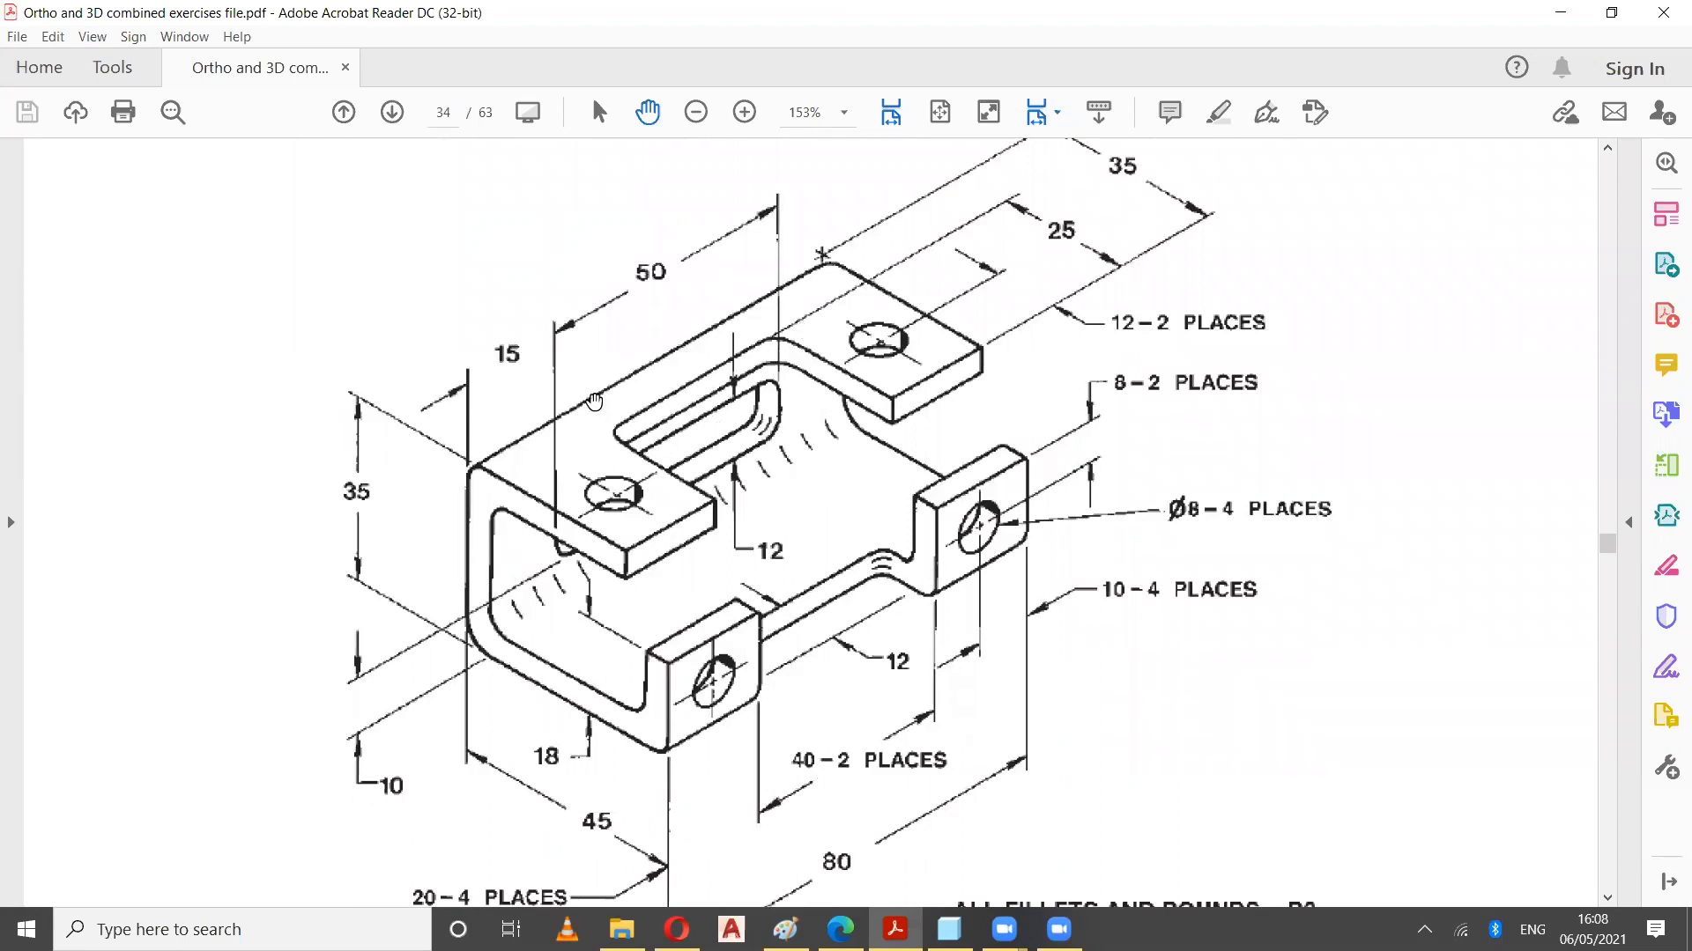
scroll(643, 662, "down", 20)
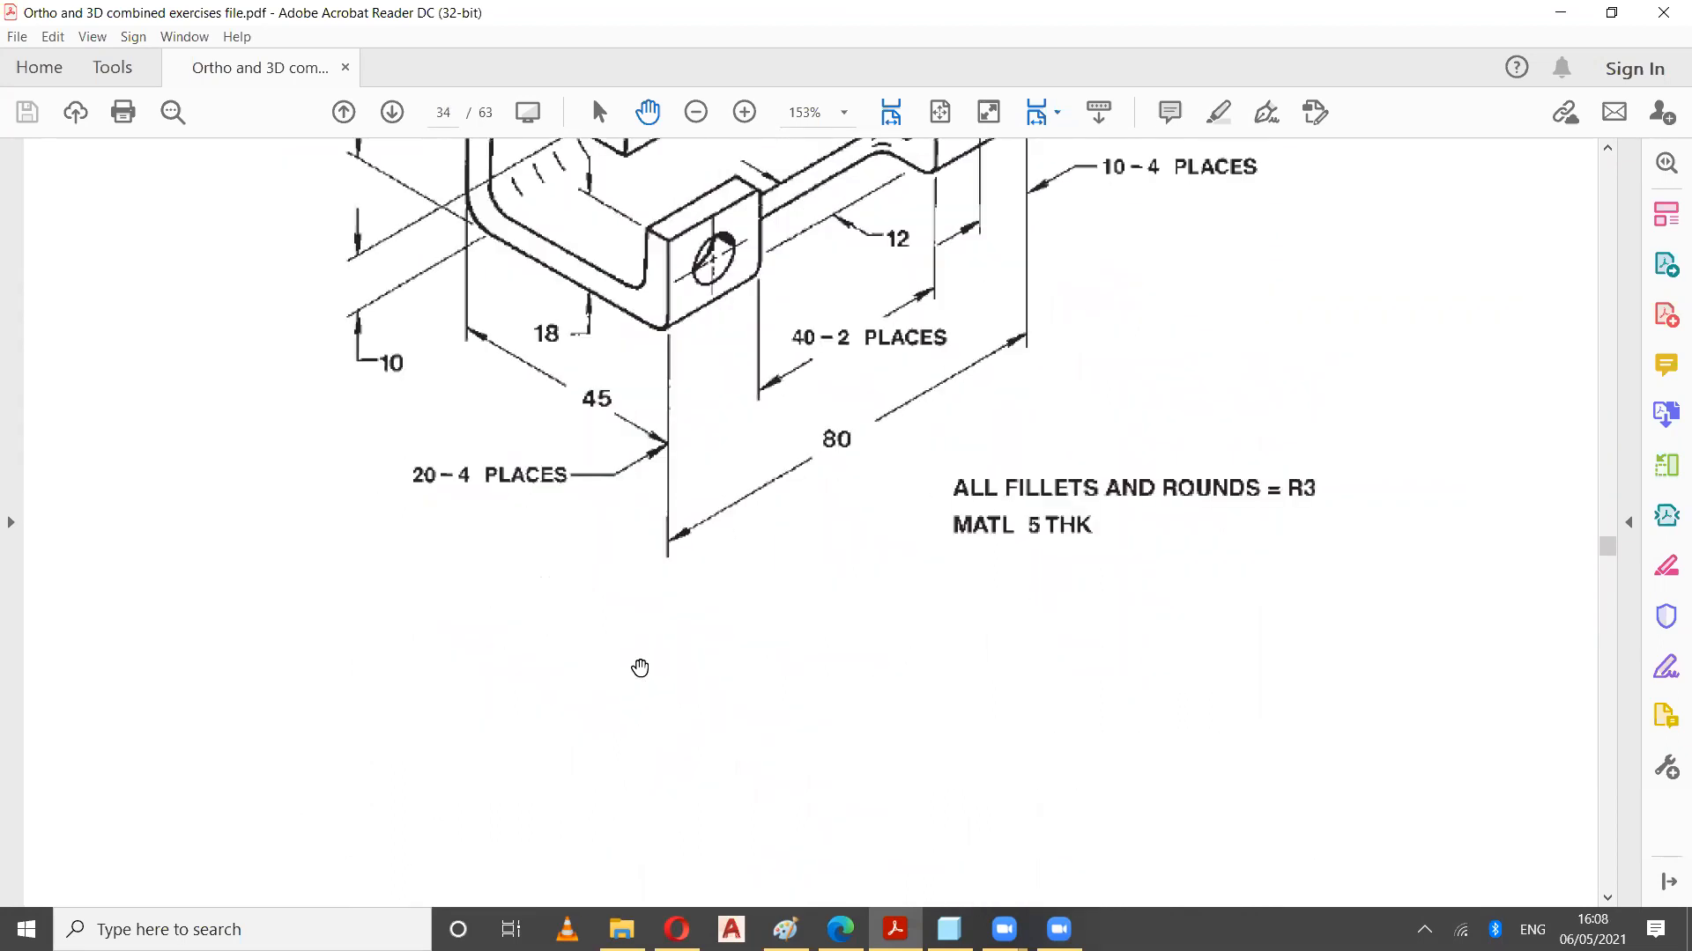
Examine the EX5-79 bracket drawing on page 35, with its holes, R20 cutout and material notes
scroll(645, 658, "down", 20)
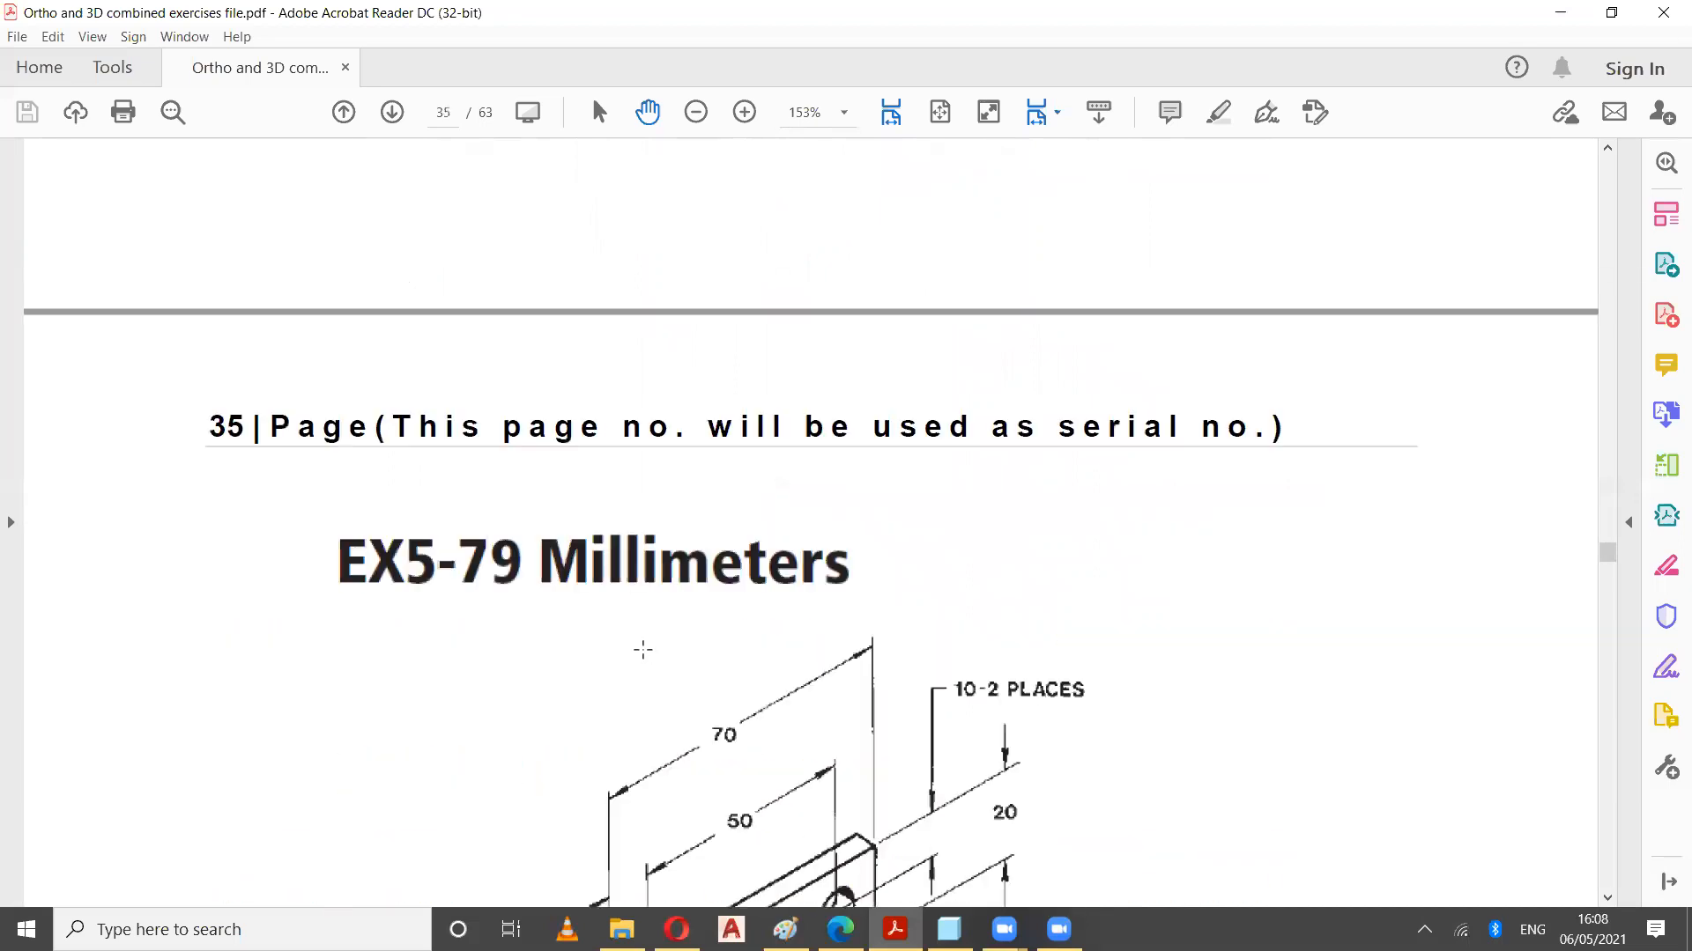
scroll(643, 648, "up", 3)
scroll(643, 648, "down", 2)
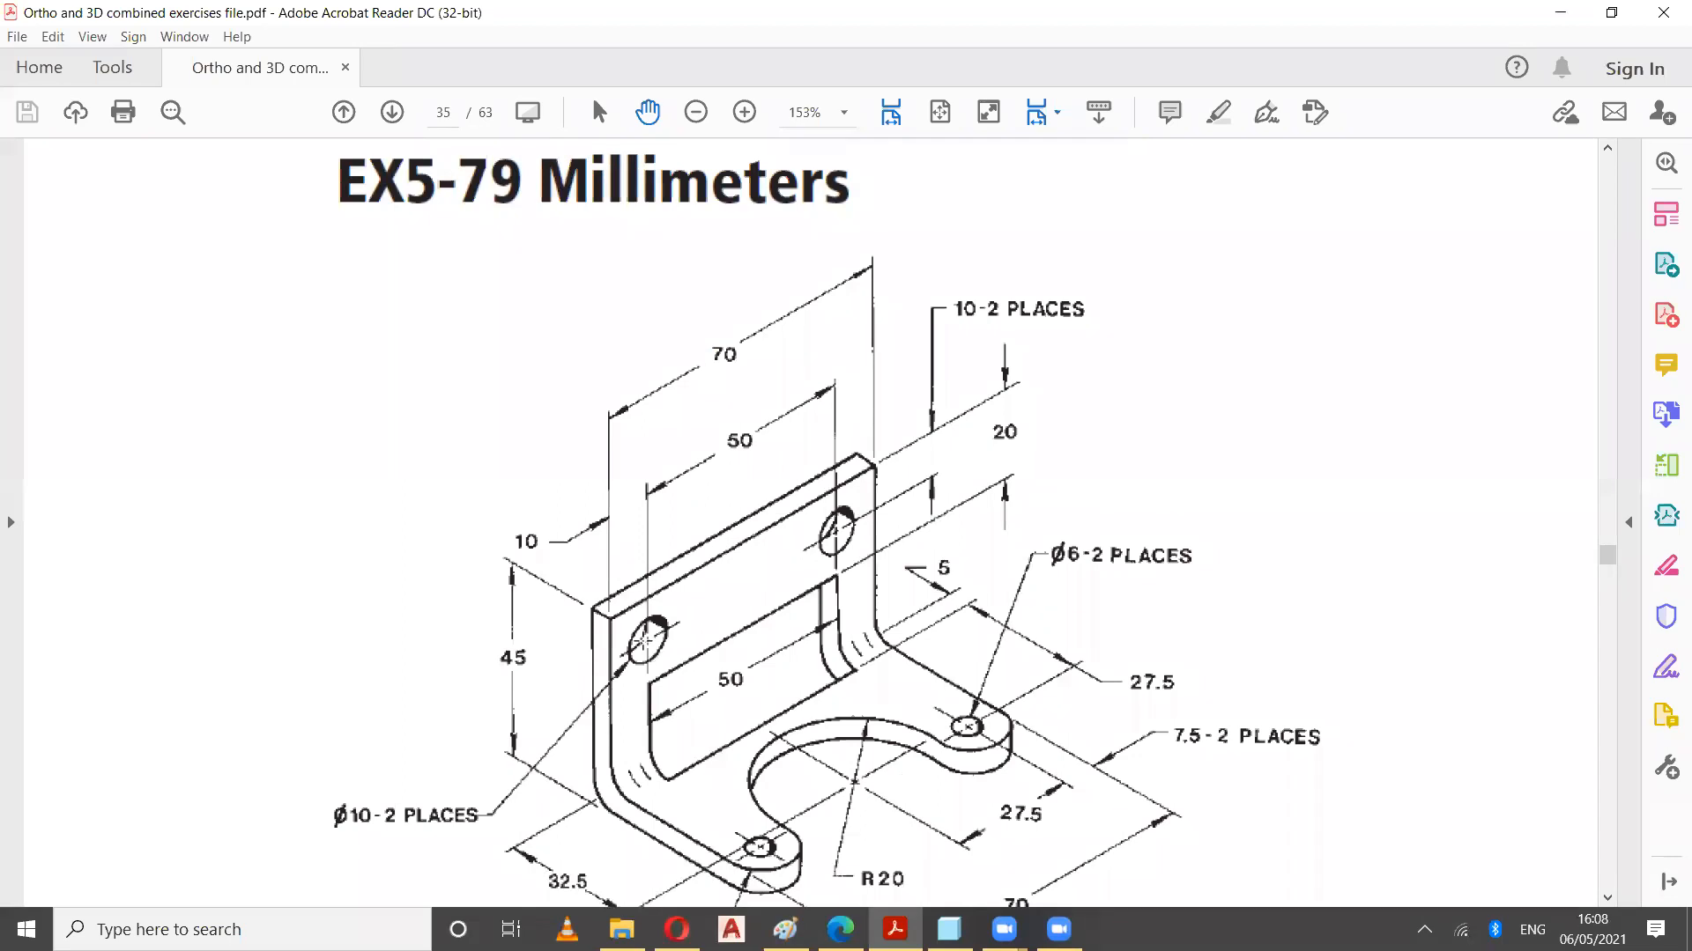
scroll(643, 640, "down", 15)
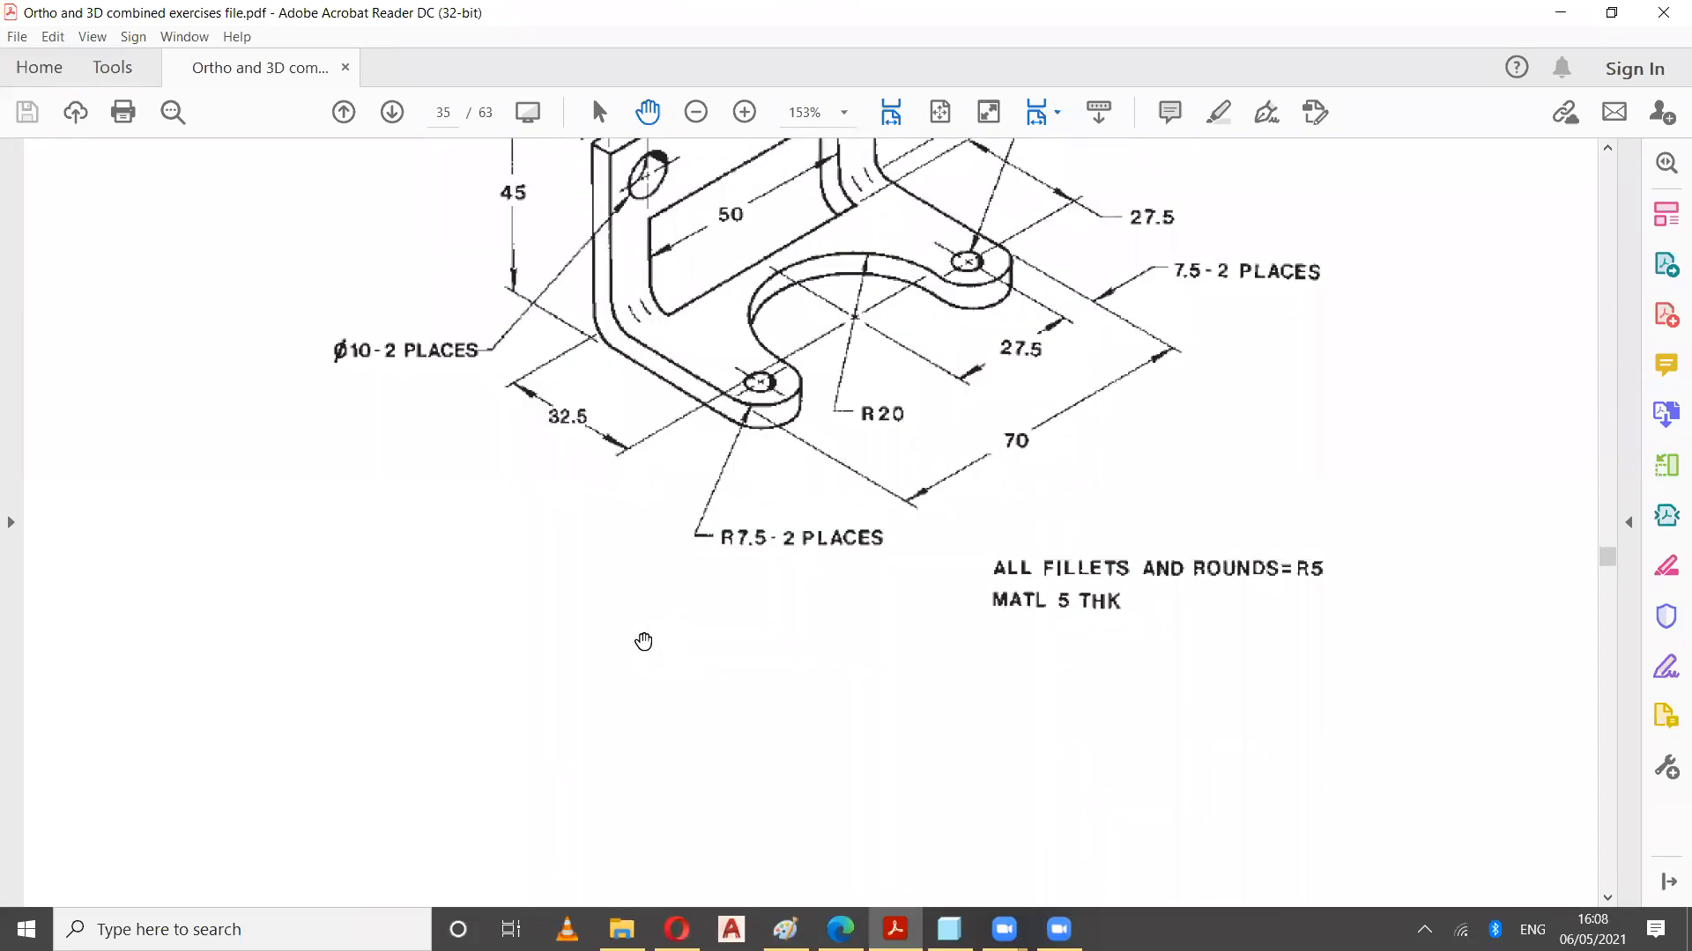
scroll(641, 641, "down", 15)
scroll(640, 636, "up", 11)
scroll(640, 636, "up", 12)
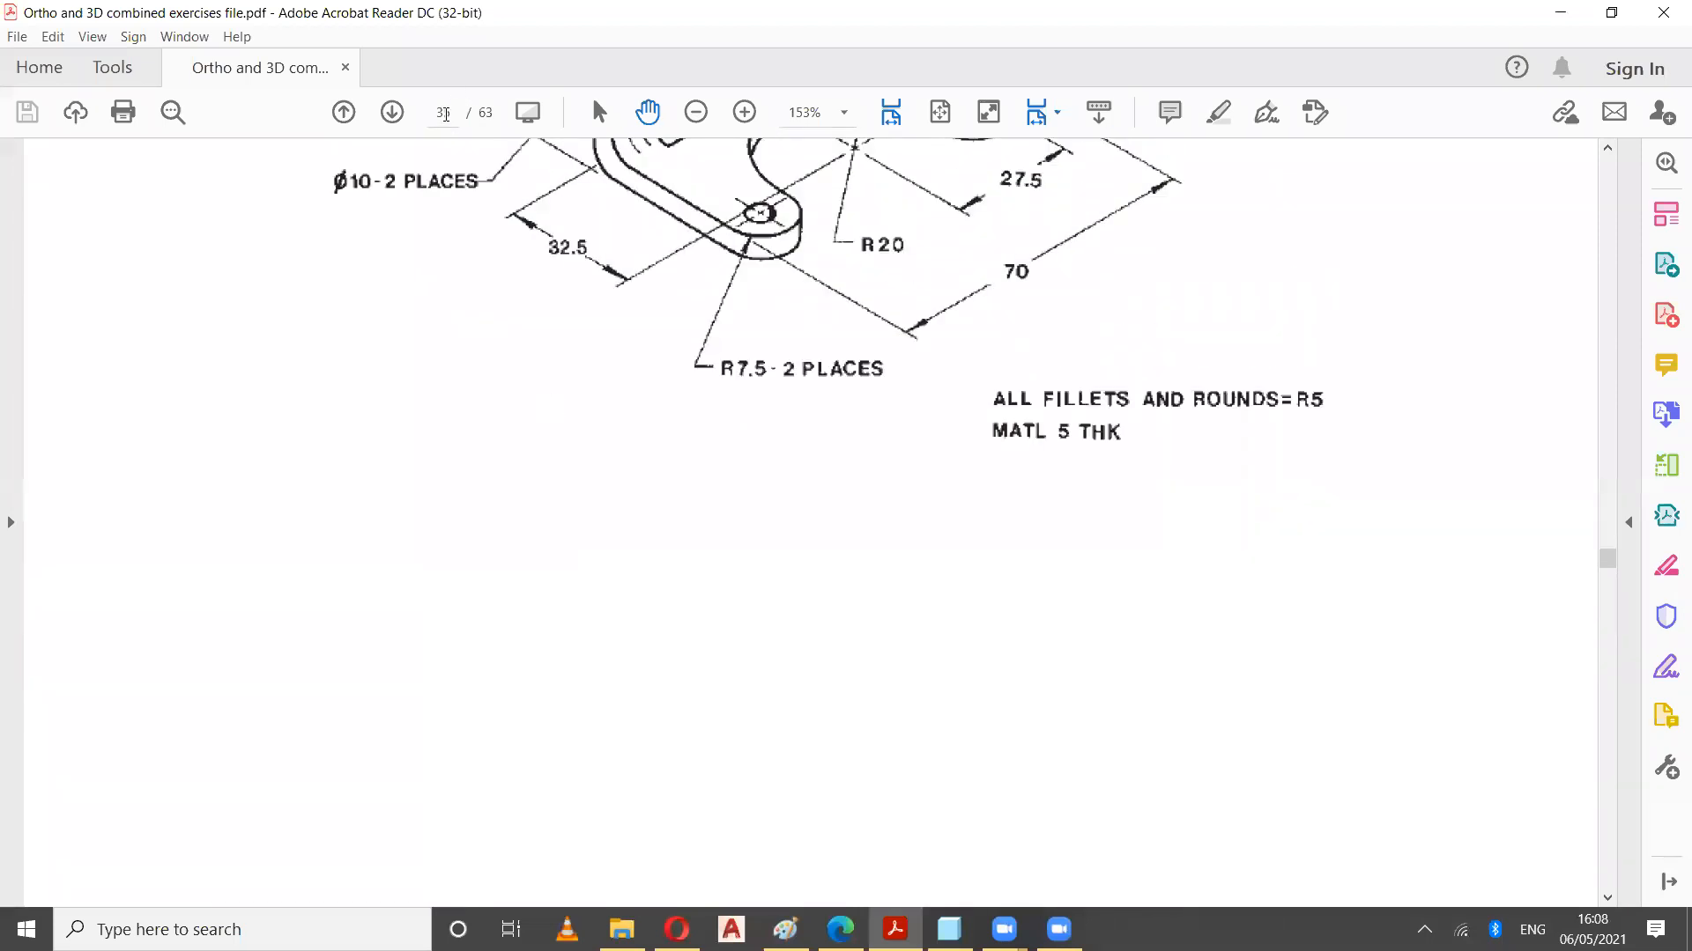
left_click(459, 112)
left_click(540, 335)
Examine the EX5-83 angled bracket drawing on page 36, with its slot, 30° bends and two diameter 10 holes
scroll(540, 347, "down", 8)
scroll(534, 362, "down", 6)
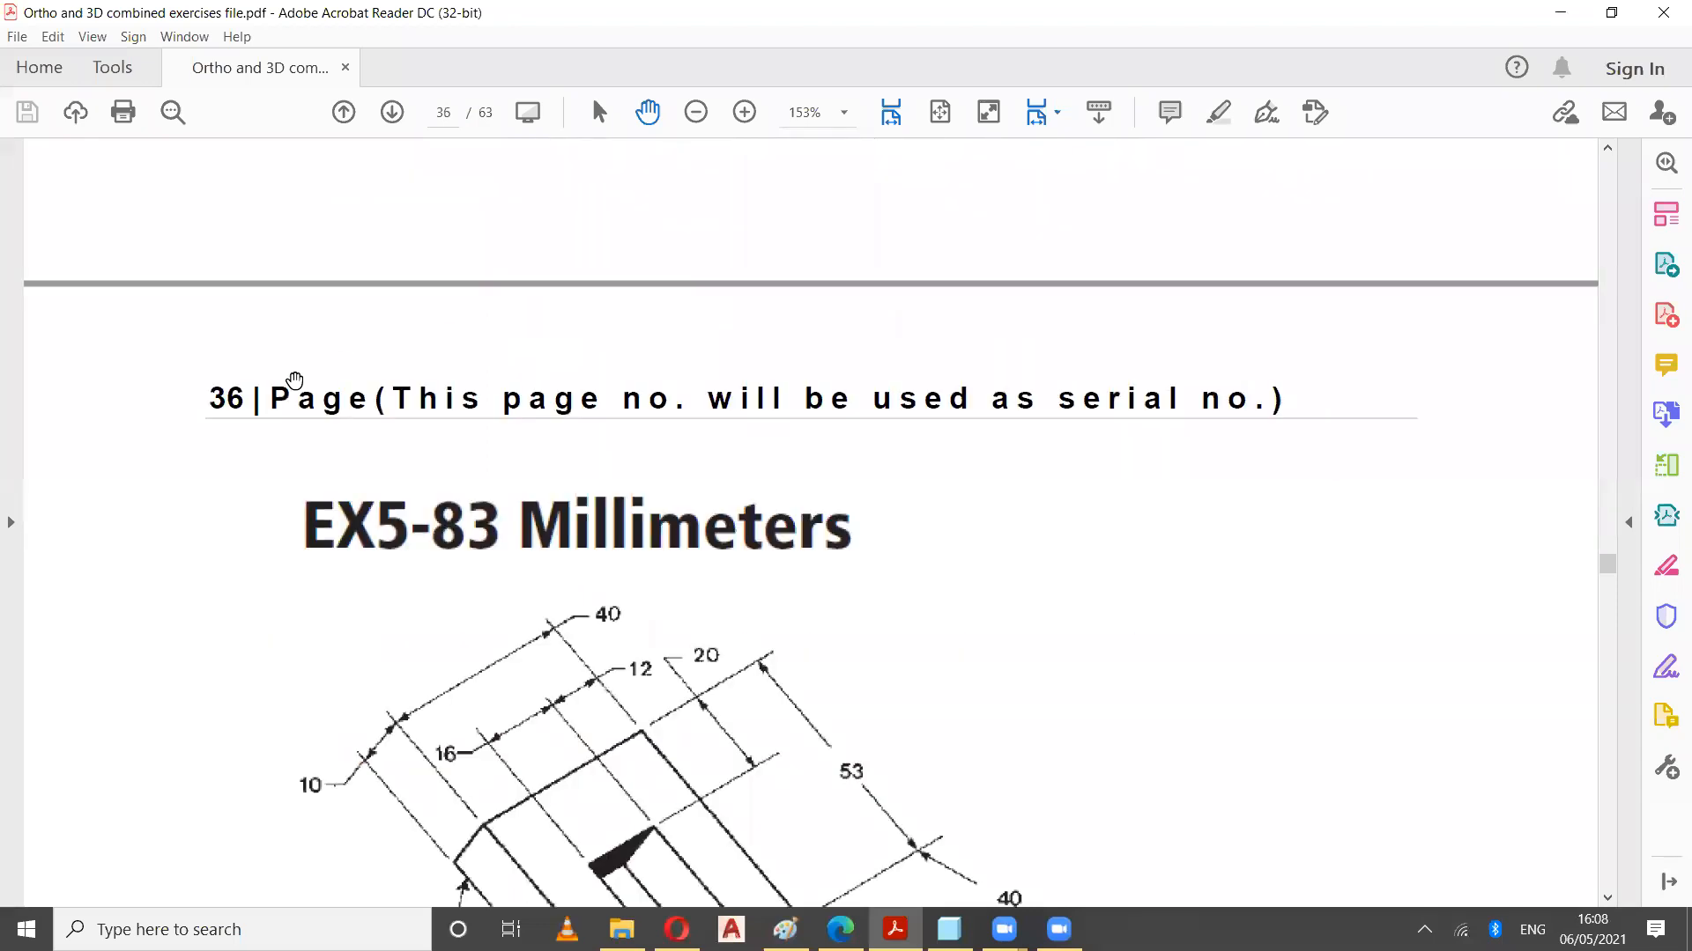
scroll(291, 381, "down", 8)
scroll(497, 361, "down", 5)
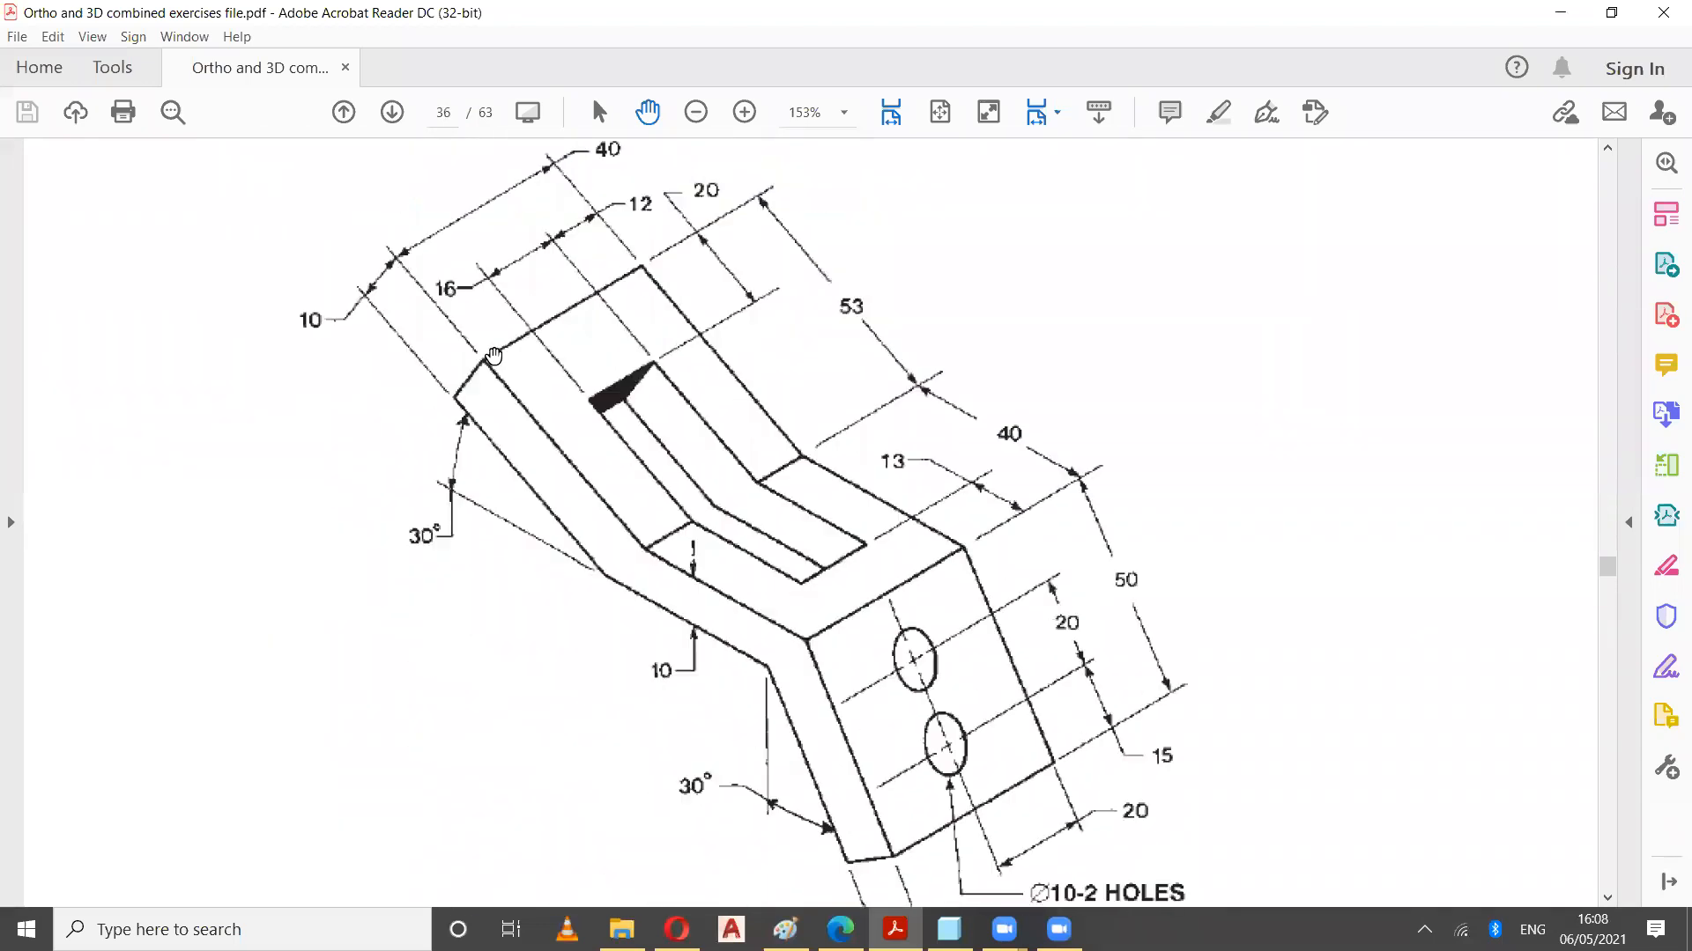
scroll(471, 336, "up", 6)
scroll(343, 460, "down", 3)
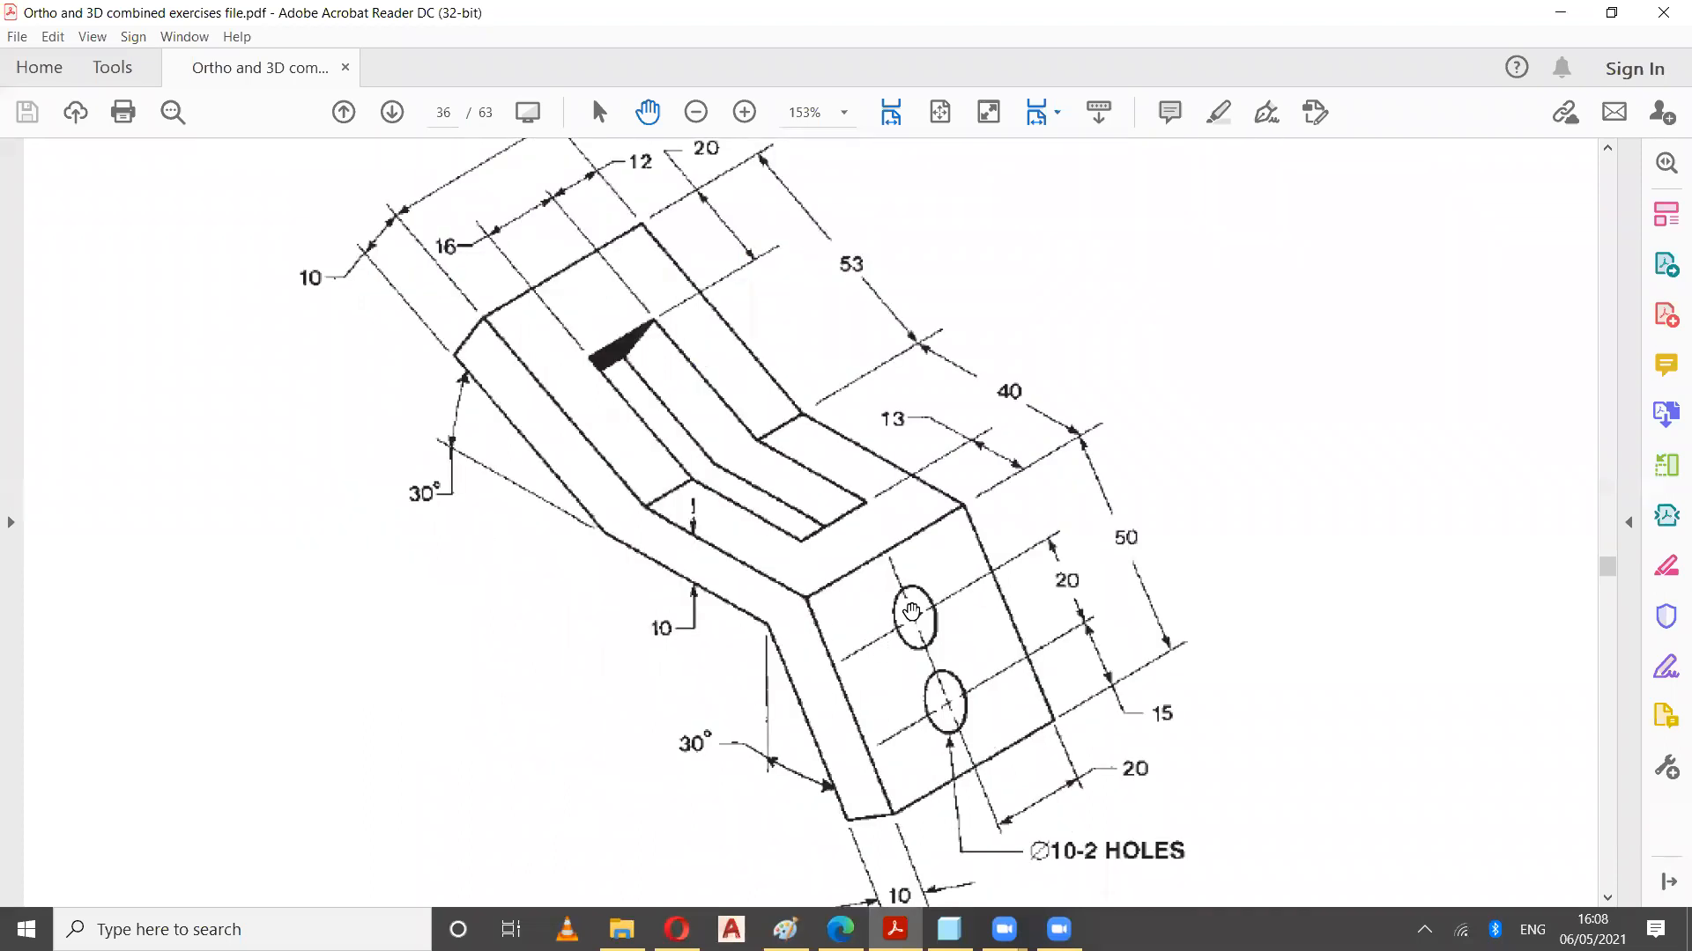
scroll(543, 504, "up", 2)
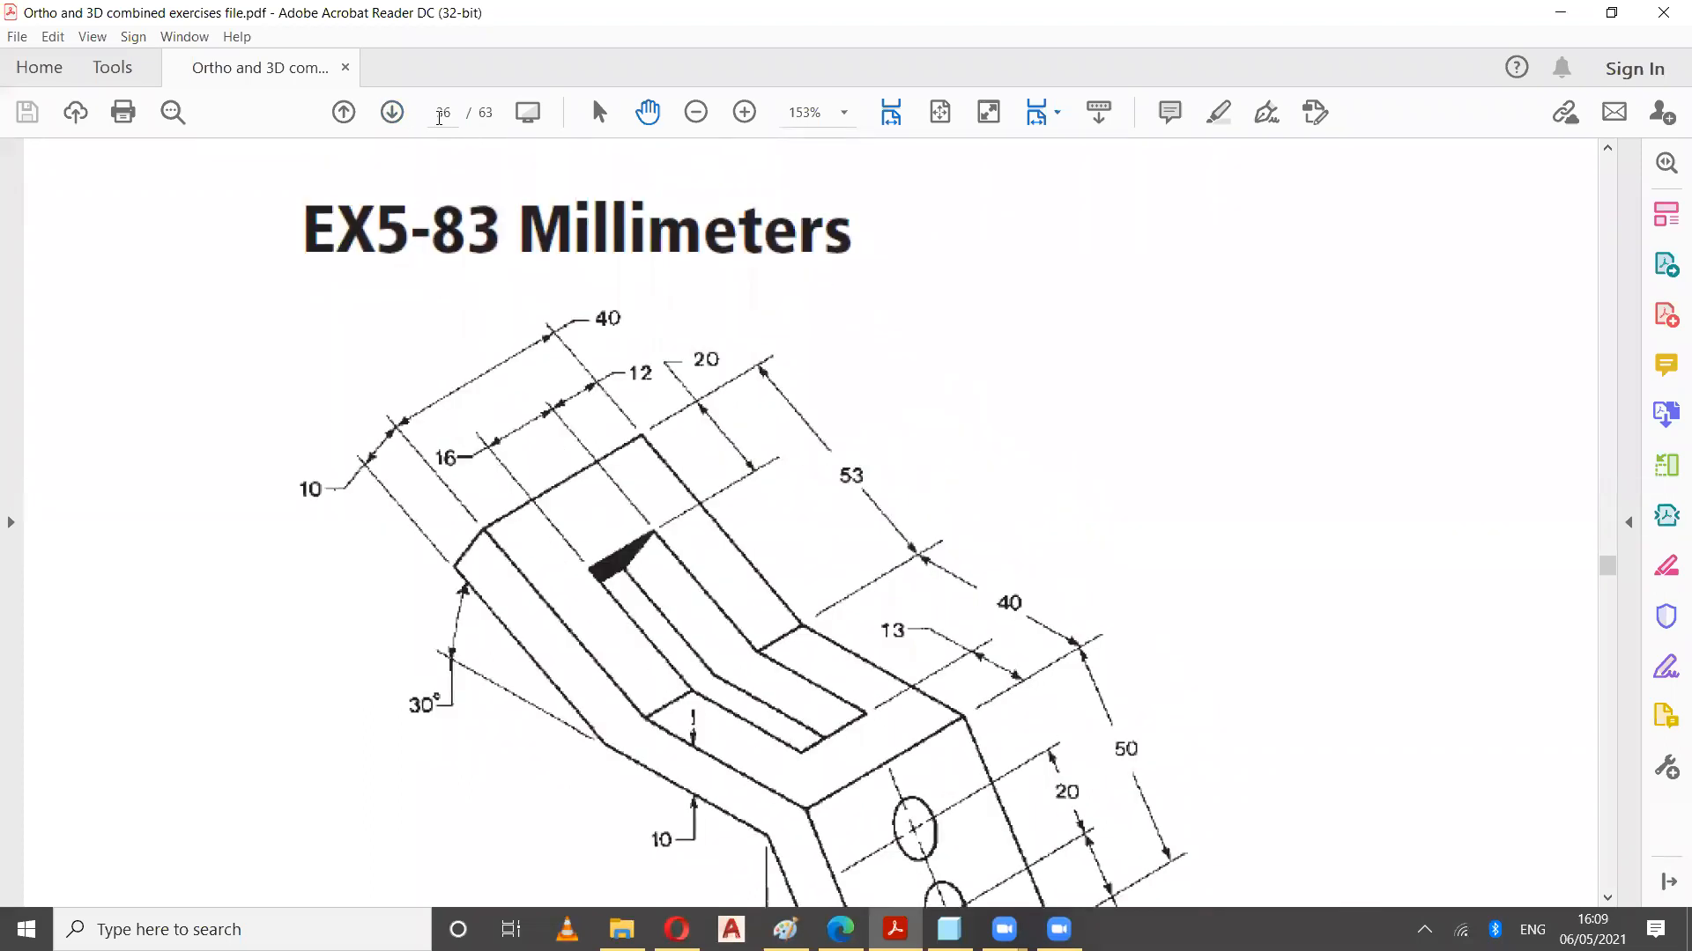
scroll(530, 280, "up", 2)
scroll(530, 280, "up", 2)
left_click(447, 112)
left_click(727, 379)
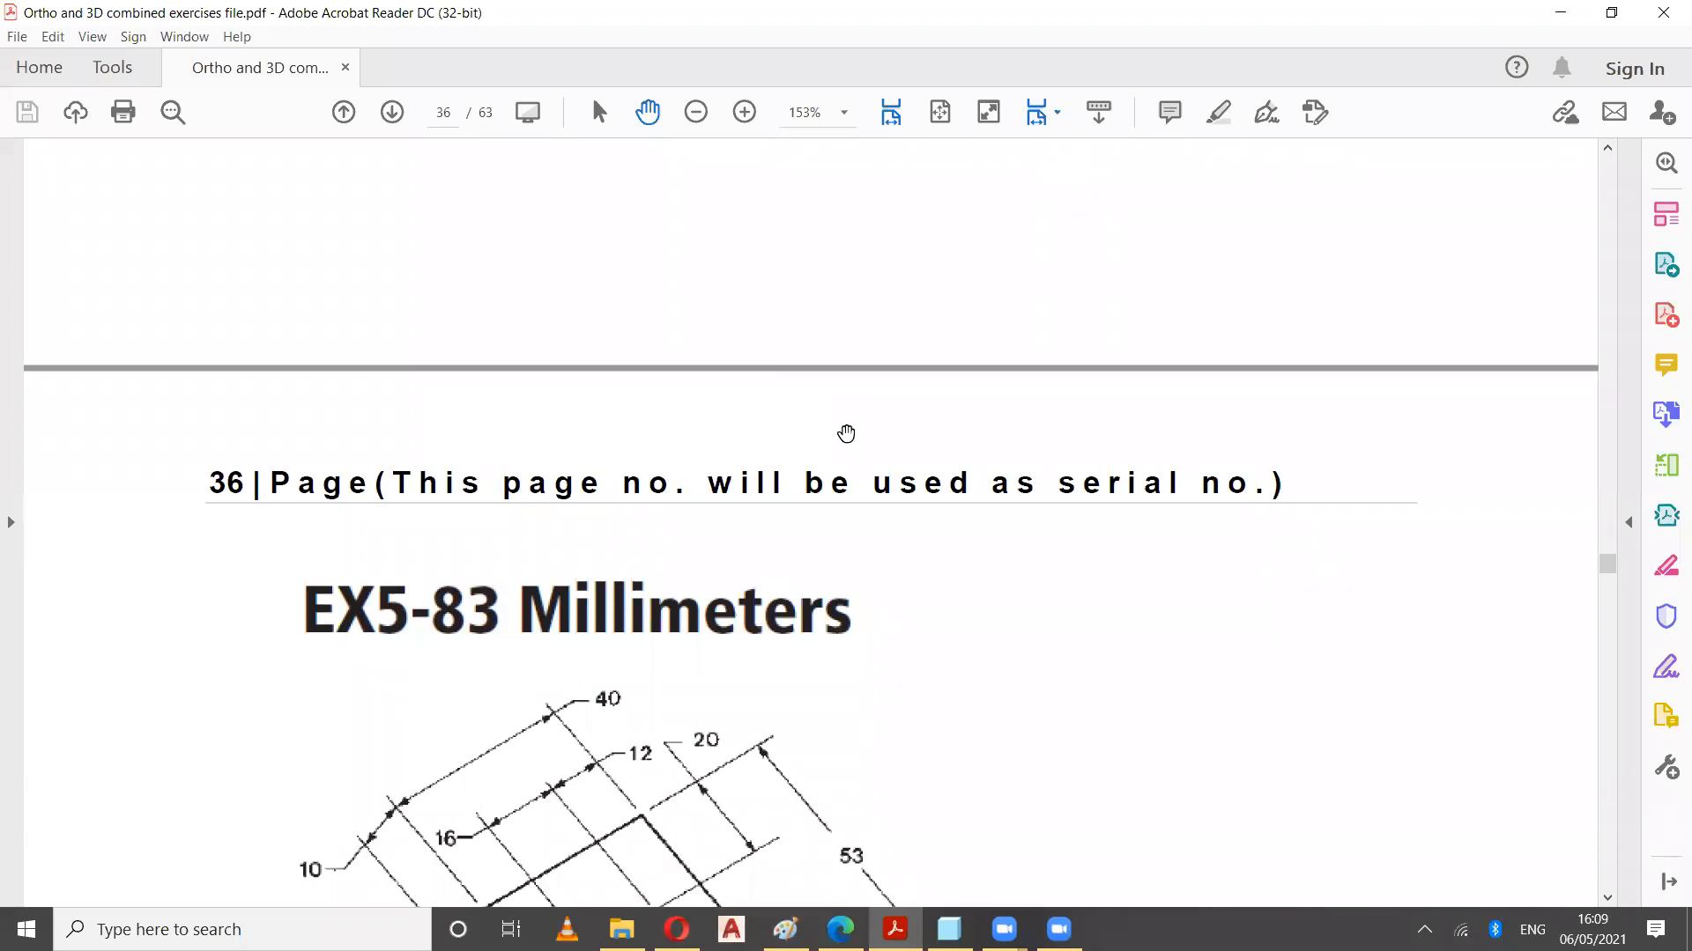
Go back through the EX5-79 drawing on page 35 to the EX5-81 bracket on page 34
scroll(842, 427, "up", 5)
scroll(830, 414, "up", 5)
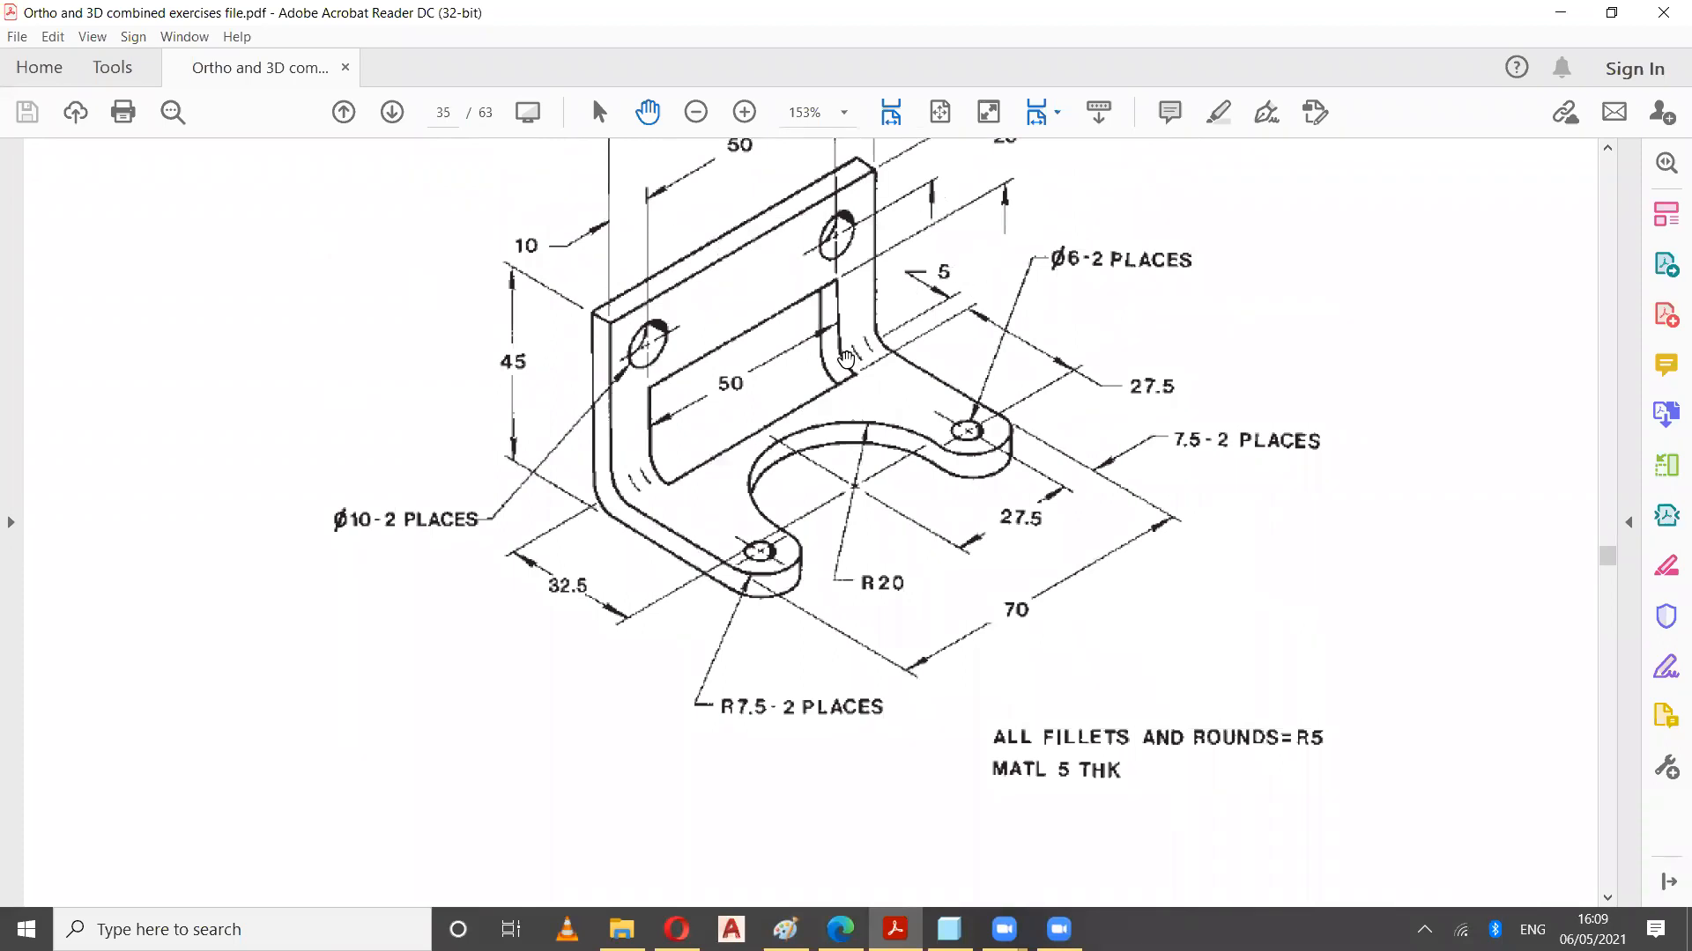
scroll(693, 442, "up", 3)
scroll(692, 443, "up", 10)
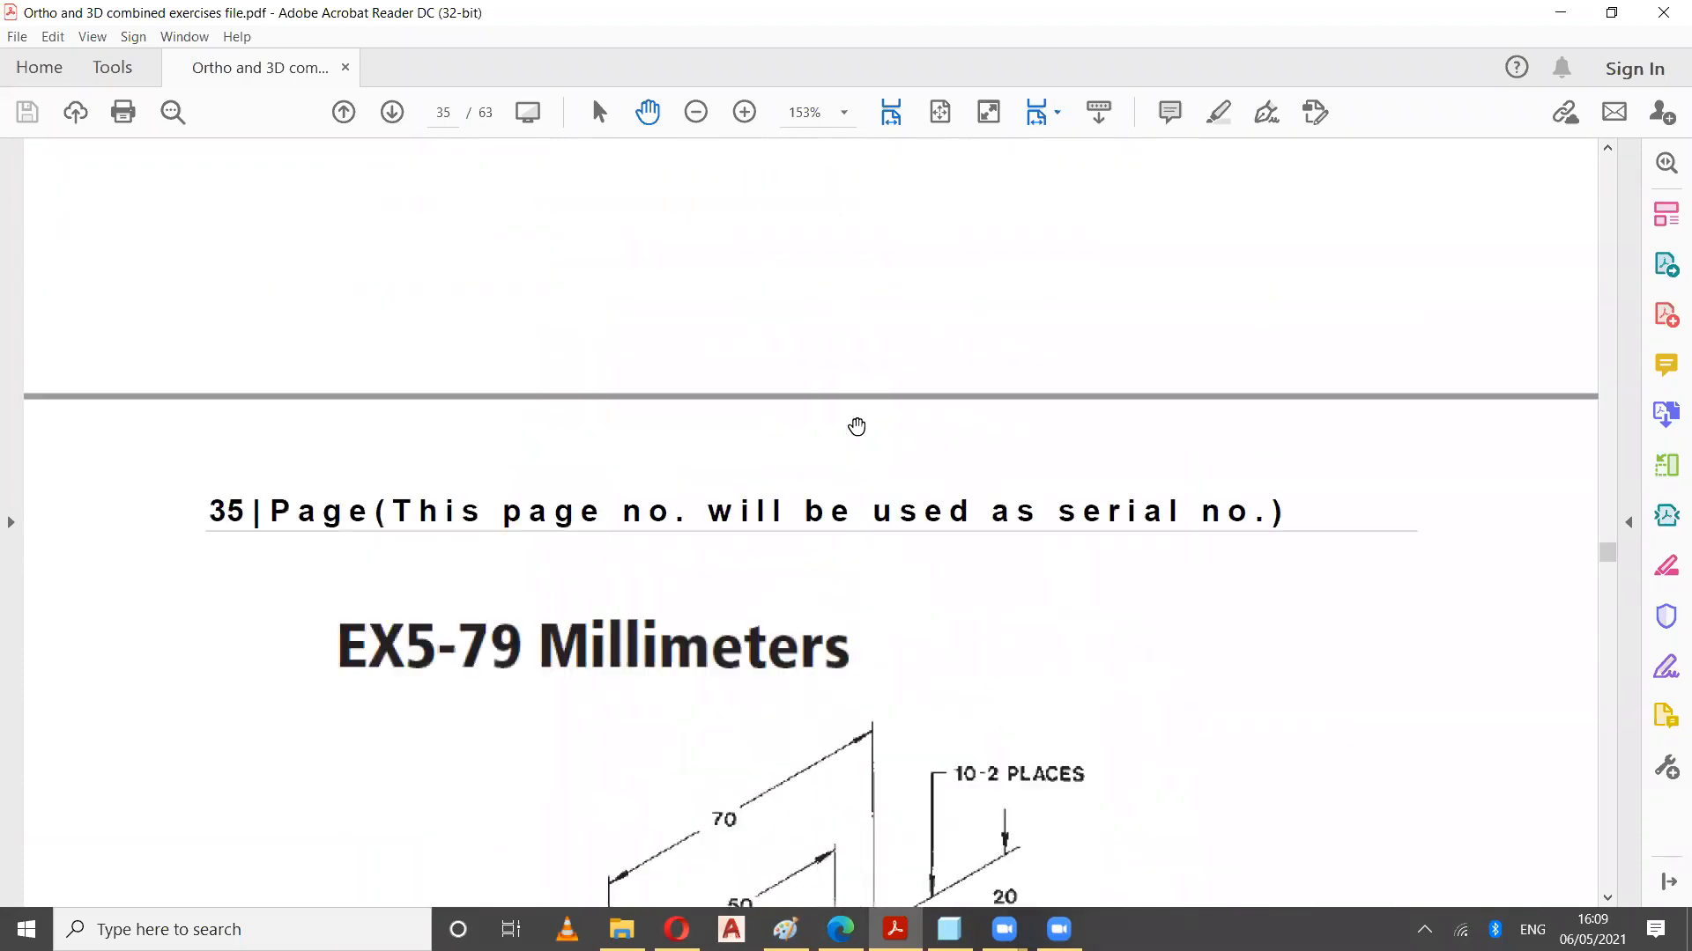
scroll(397, 456, "up", 7)
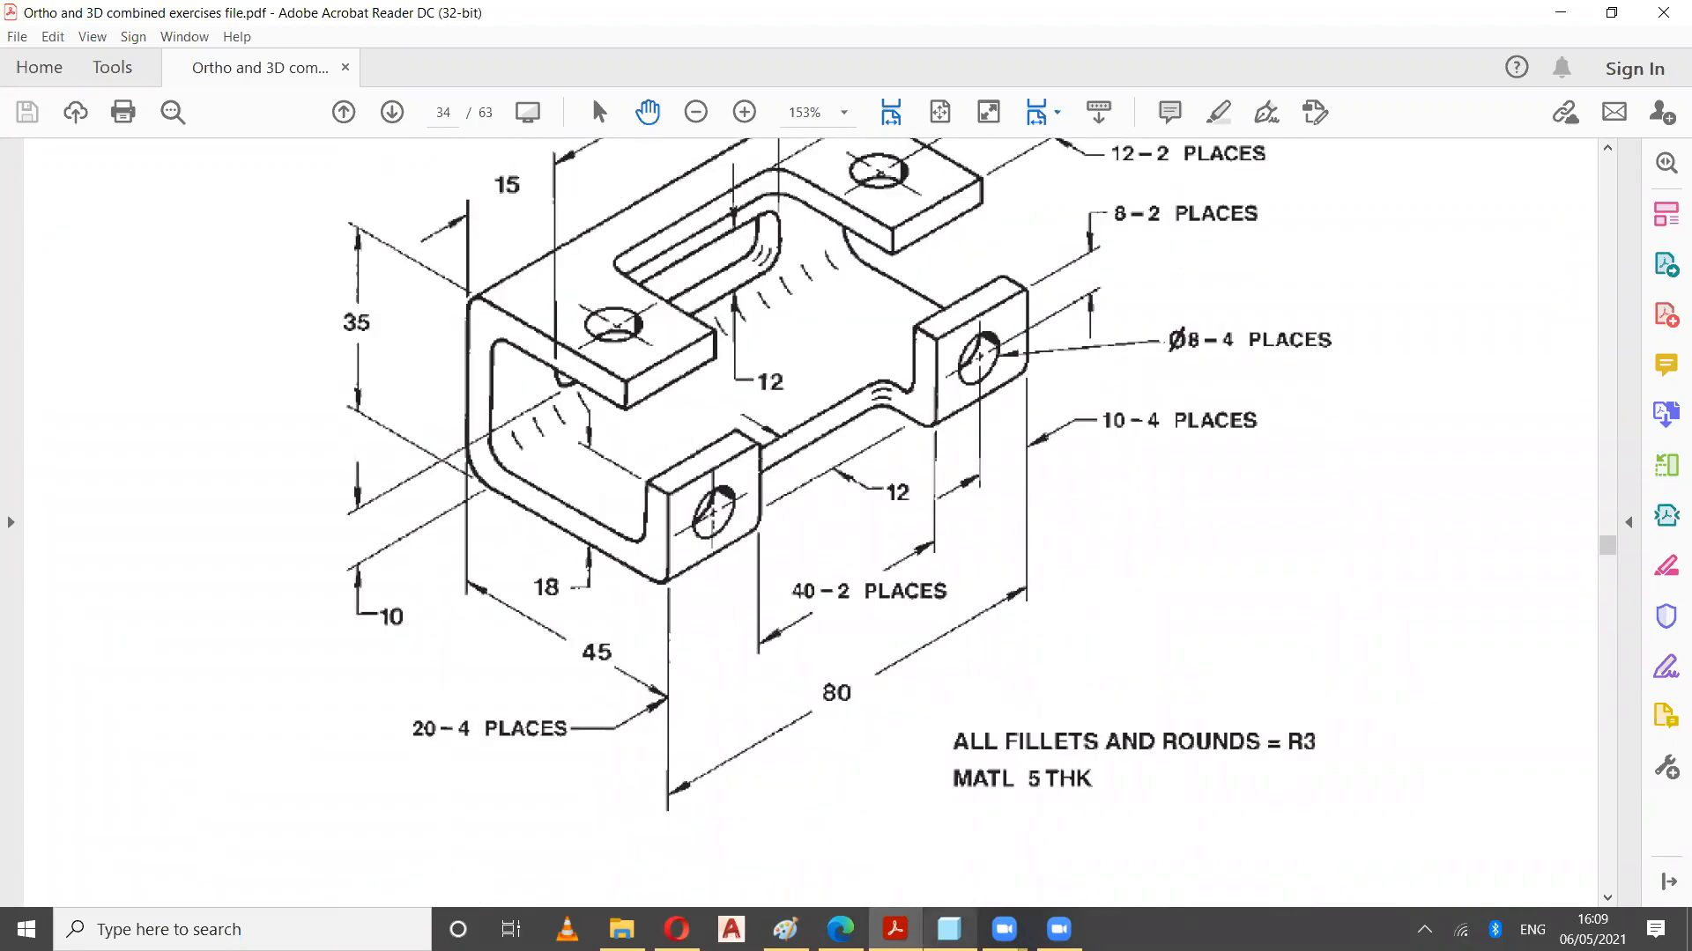
Confirm the folder for saving the Zoom recording and switch to the Creo Parametric Data MD2 Lab folder in File Explorer
left_click(1059, 929)
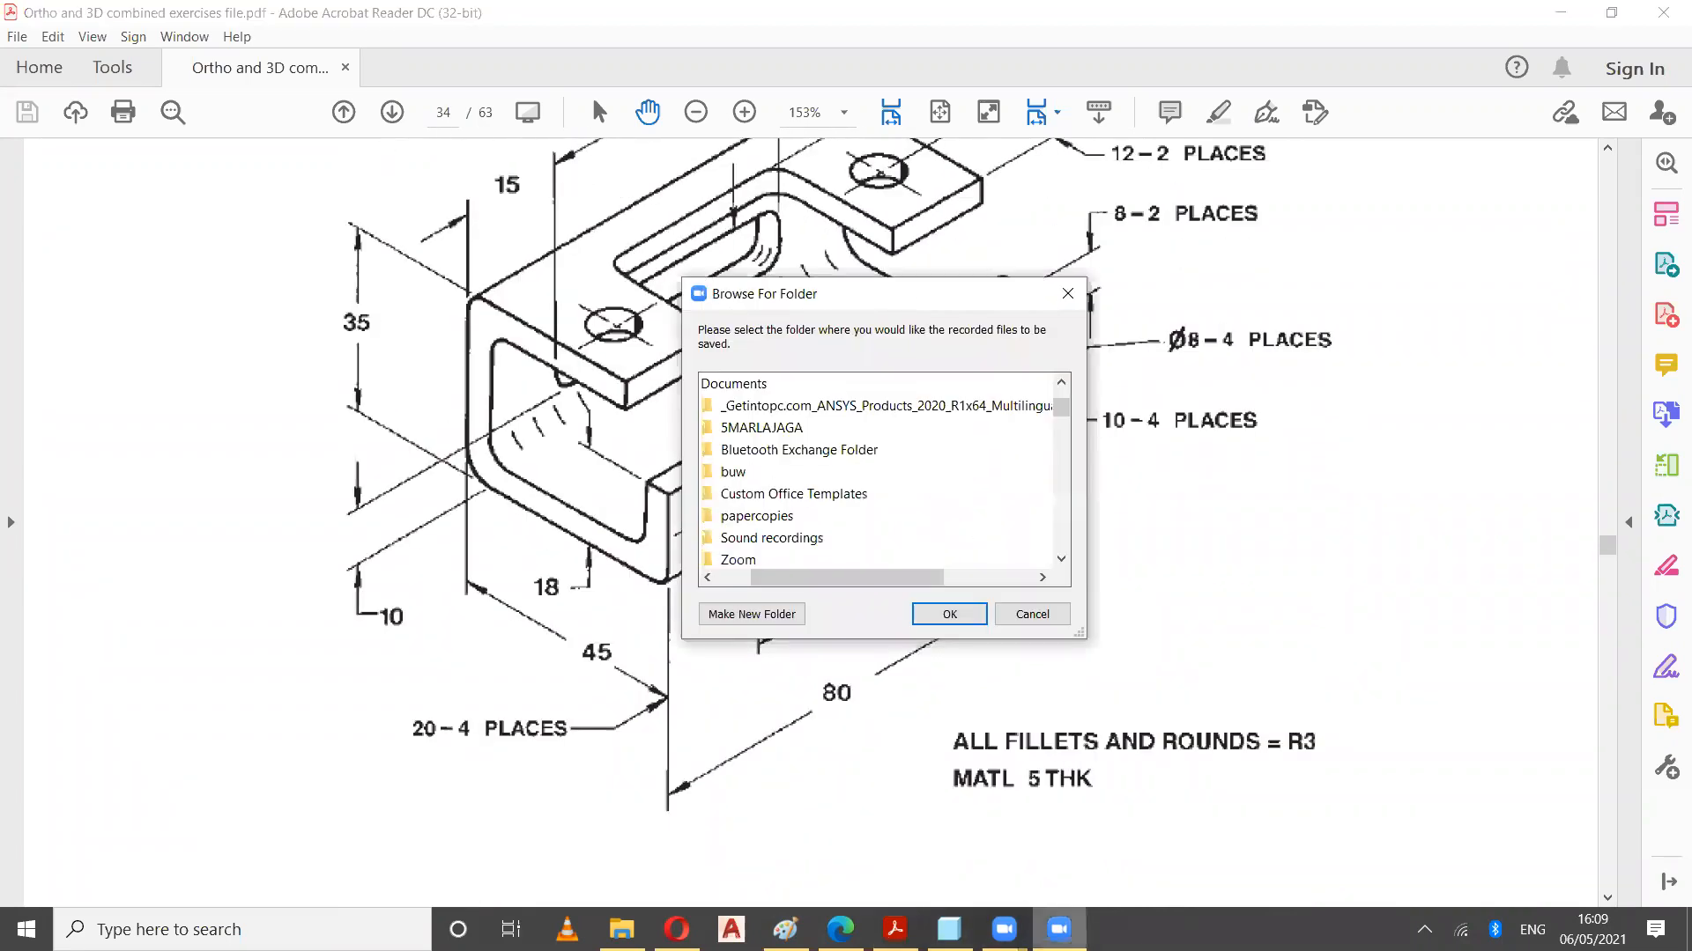
left_click(950, 614)
left_click(621, 930)
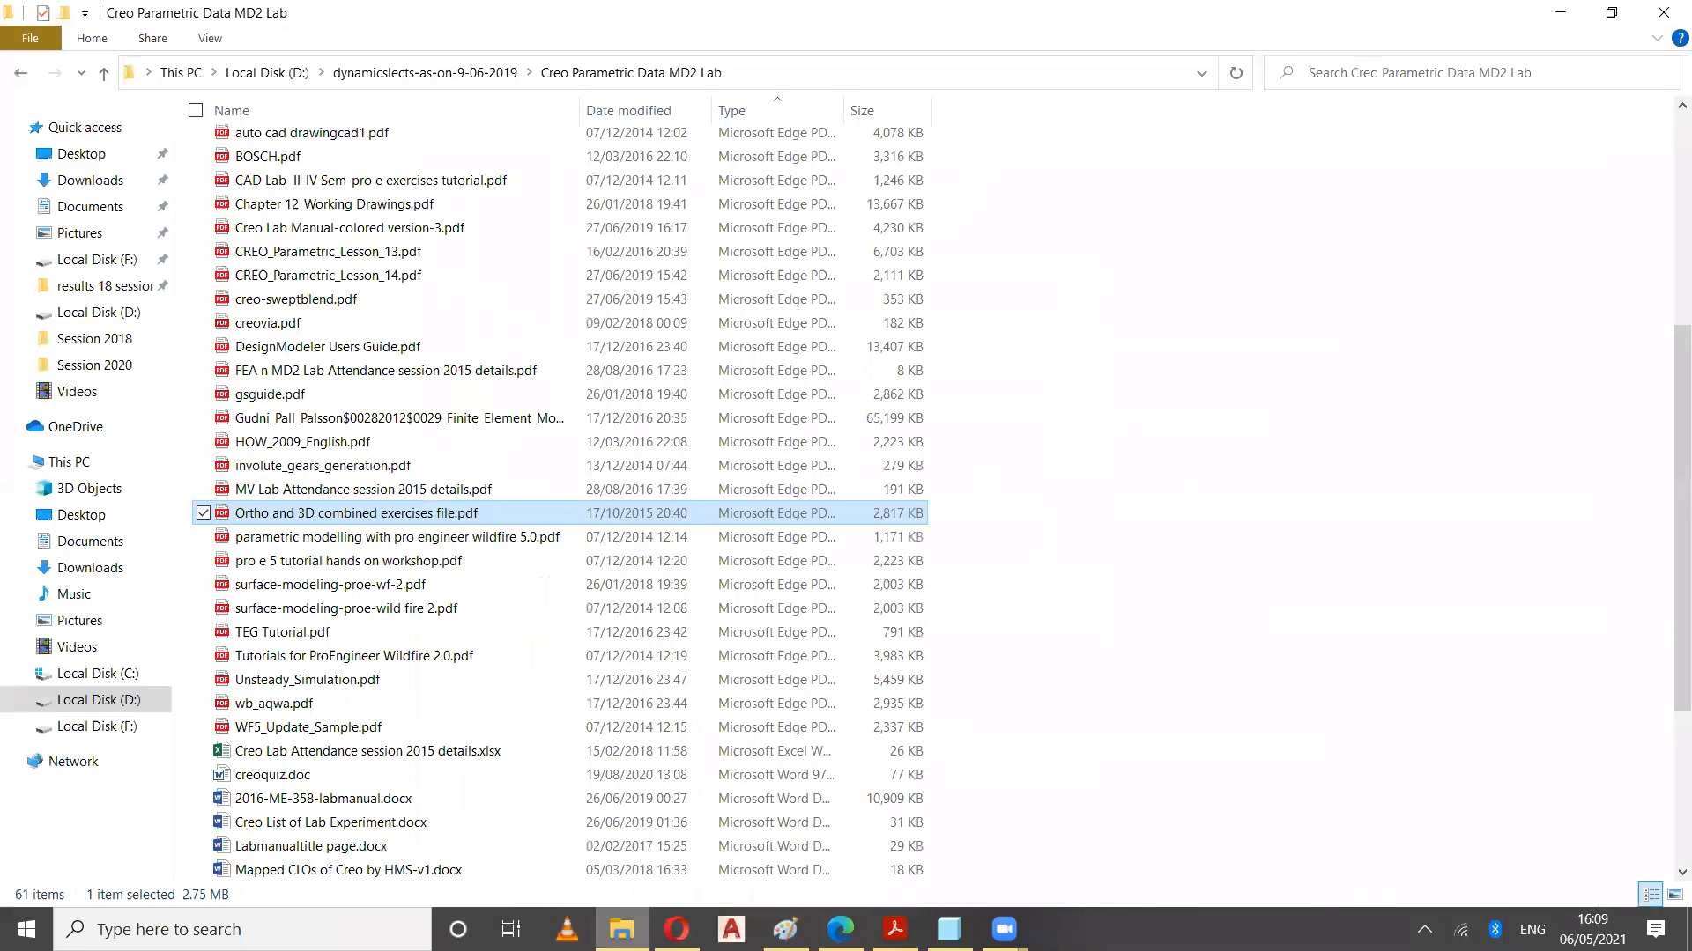
left_click(1004, 930)
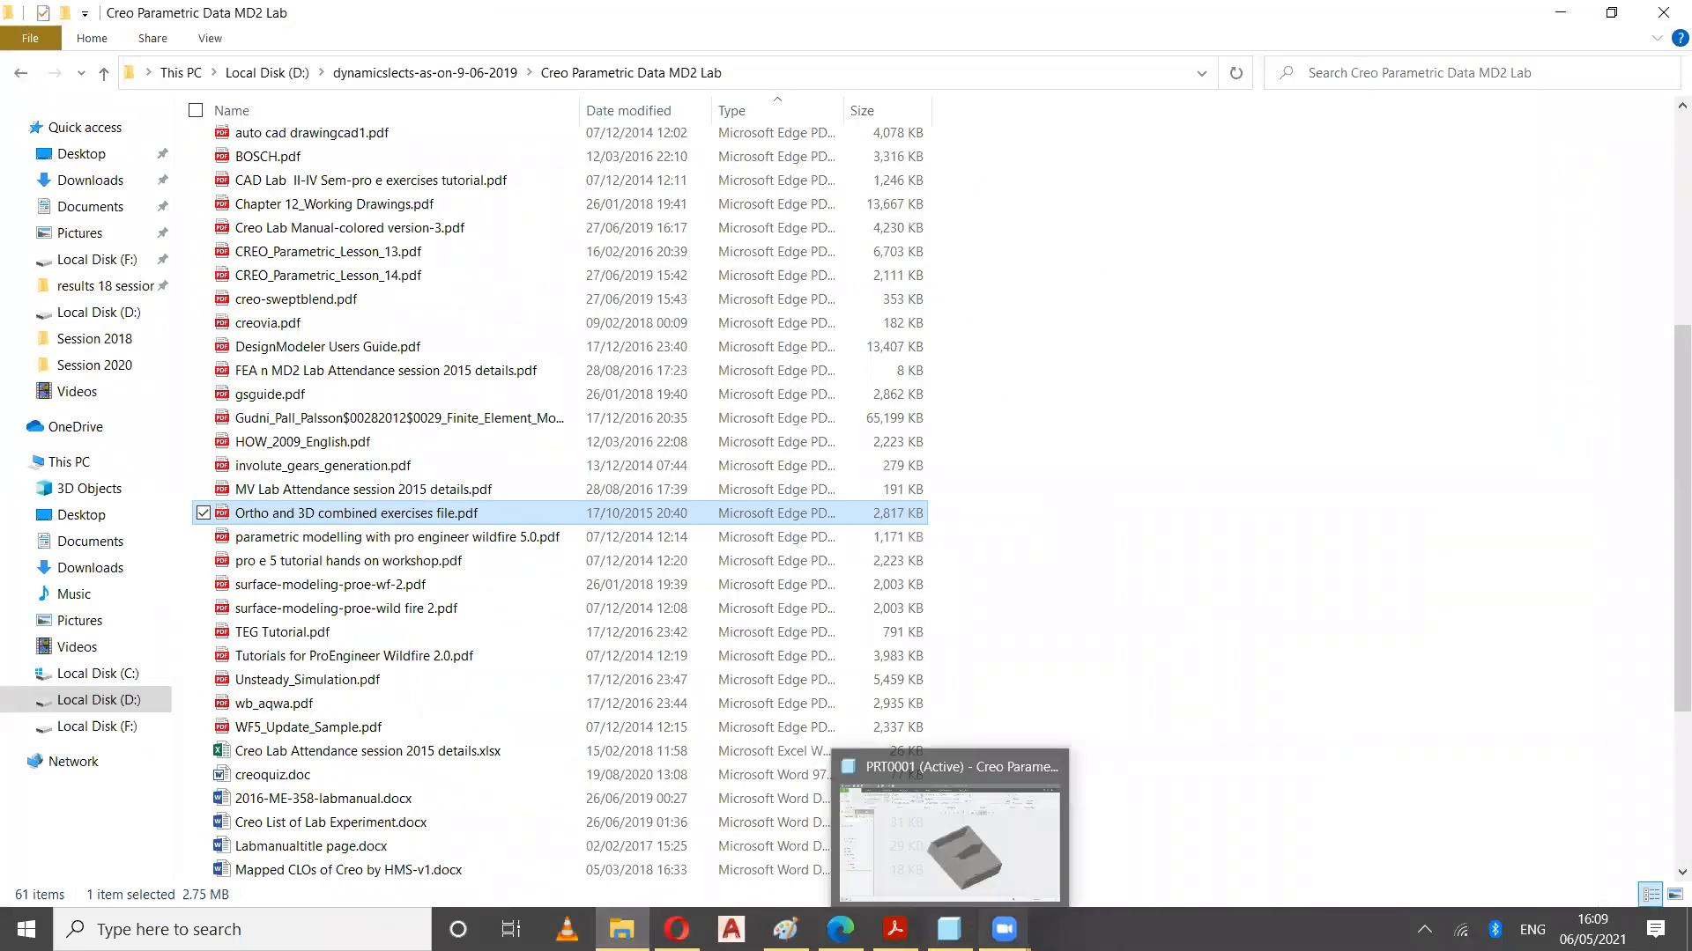
left_click(956, 846)
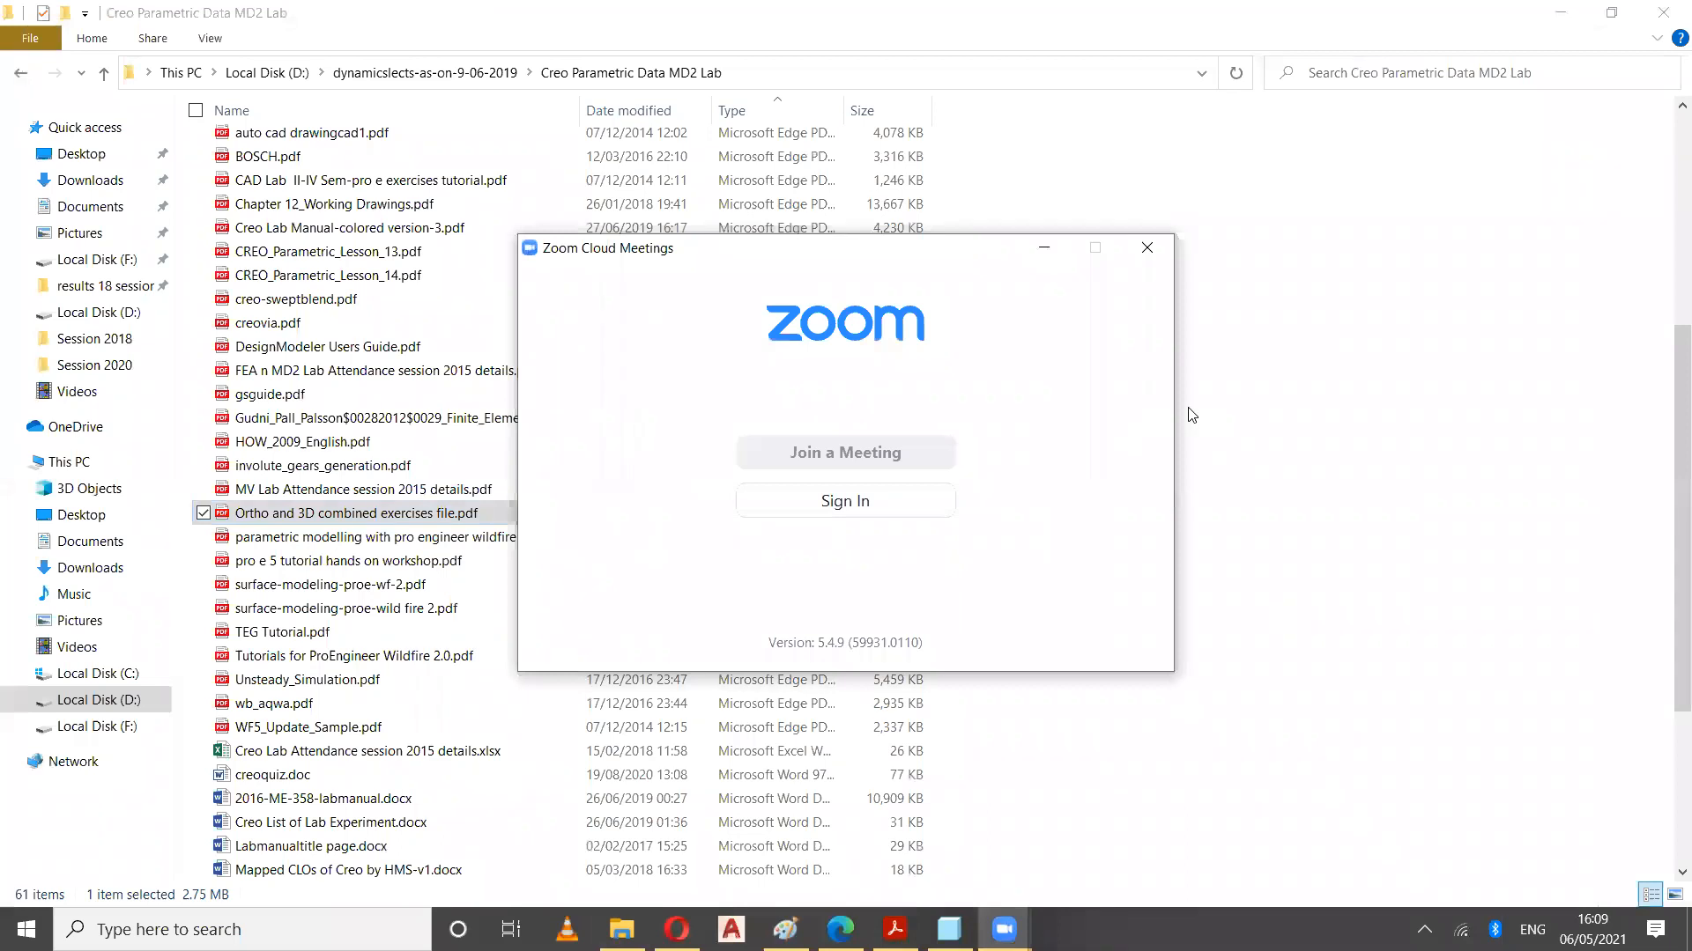
left_click(1152, 238)
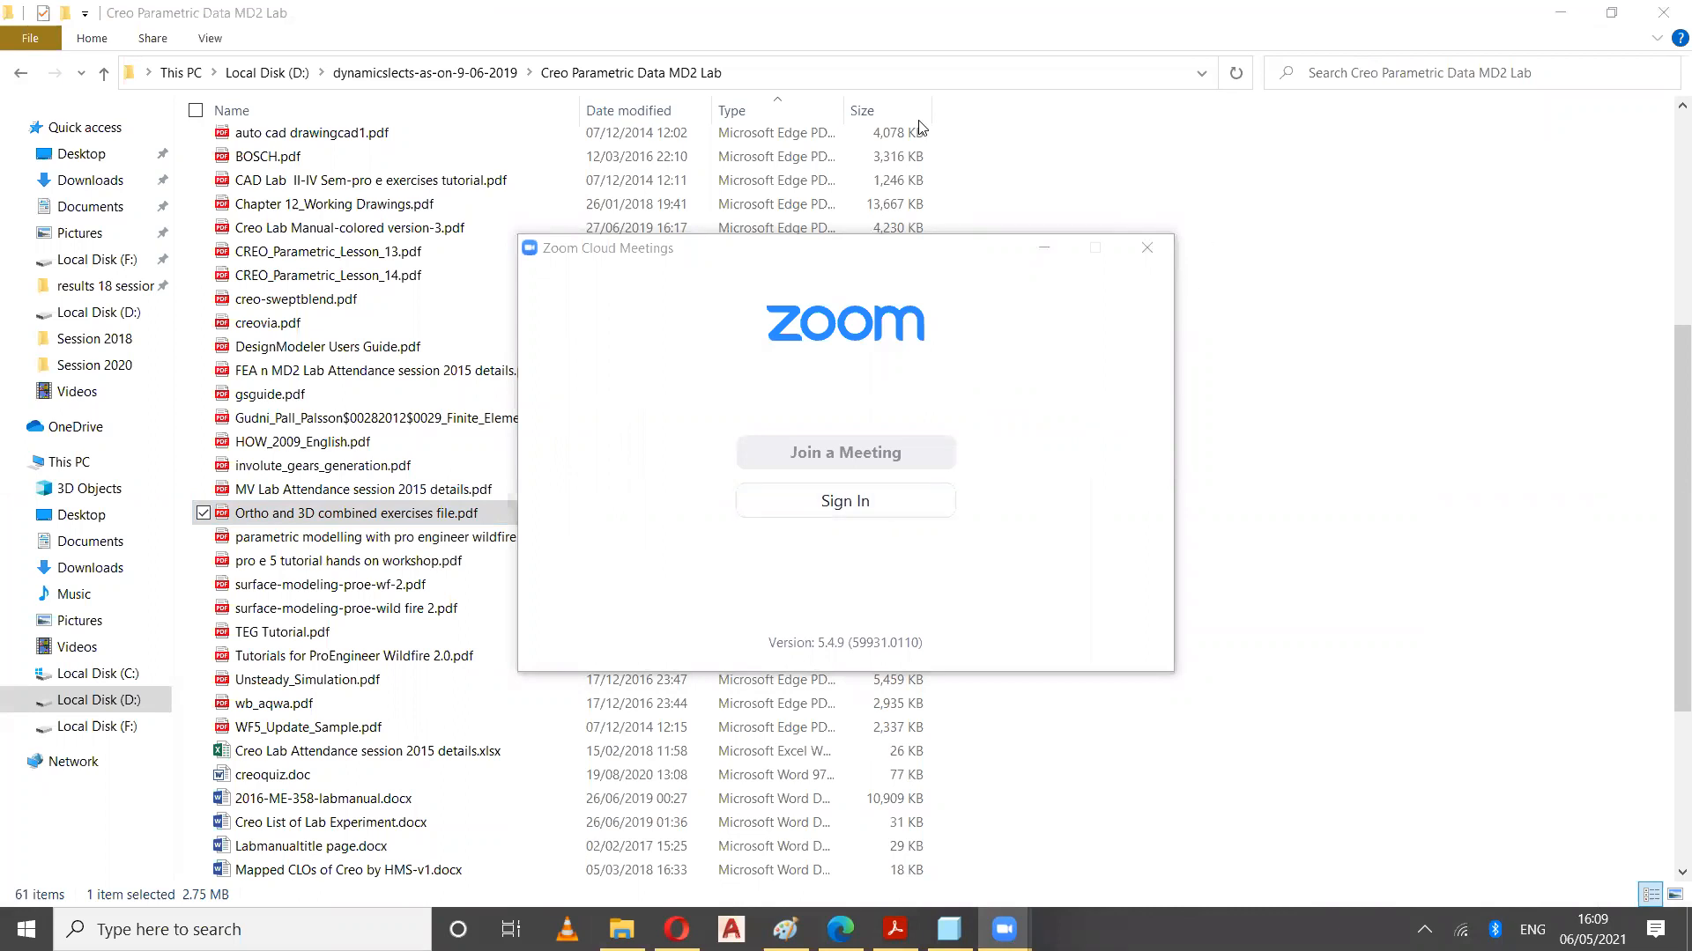
left_click(1033, 112)
left_click(1032, 112)
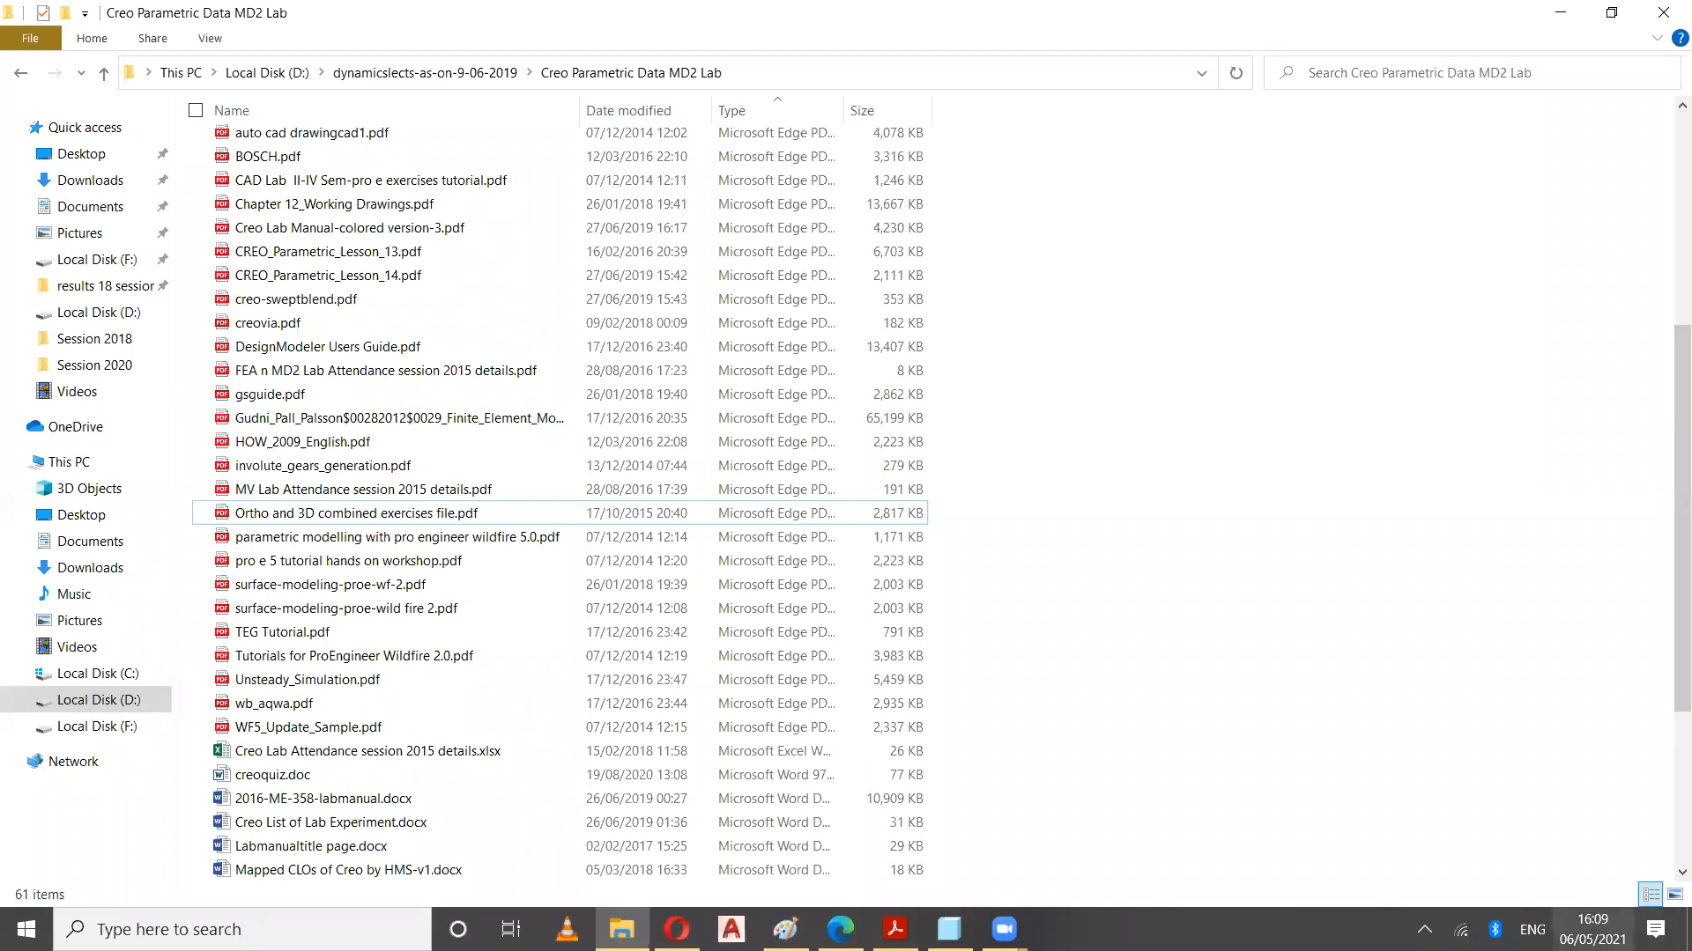
mouse_move(1589, 918)
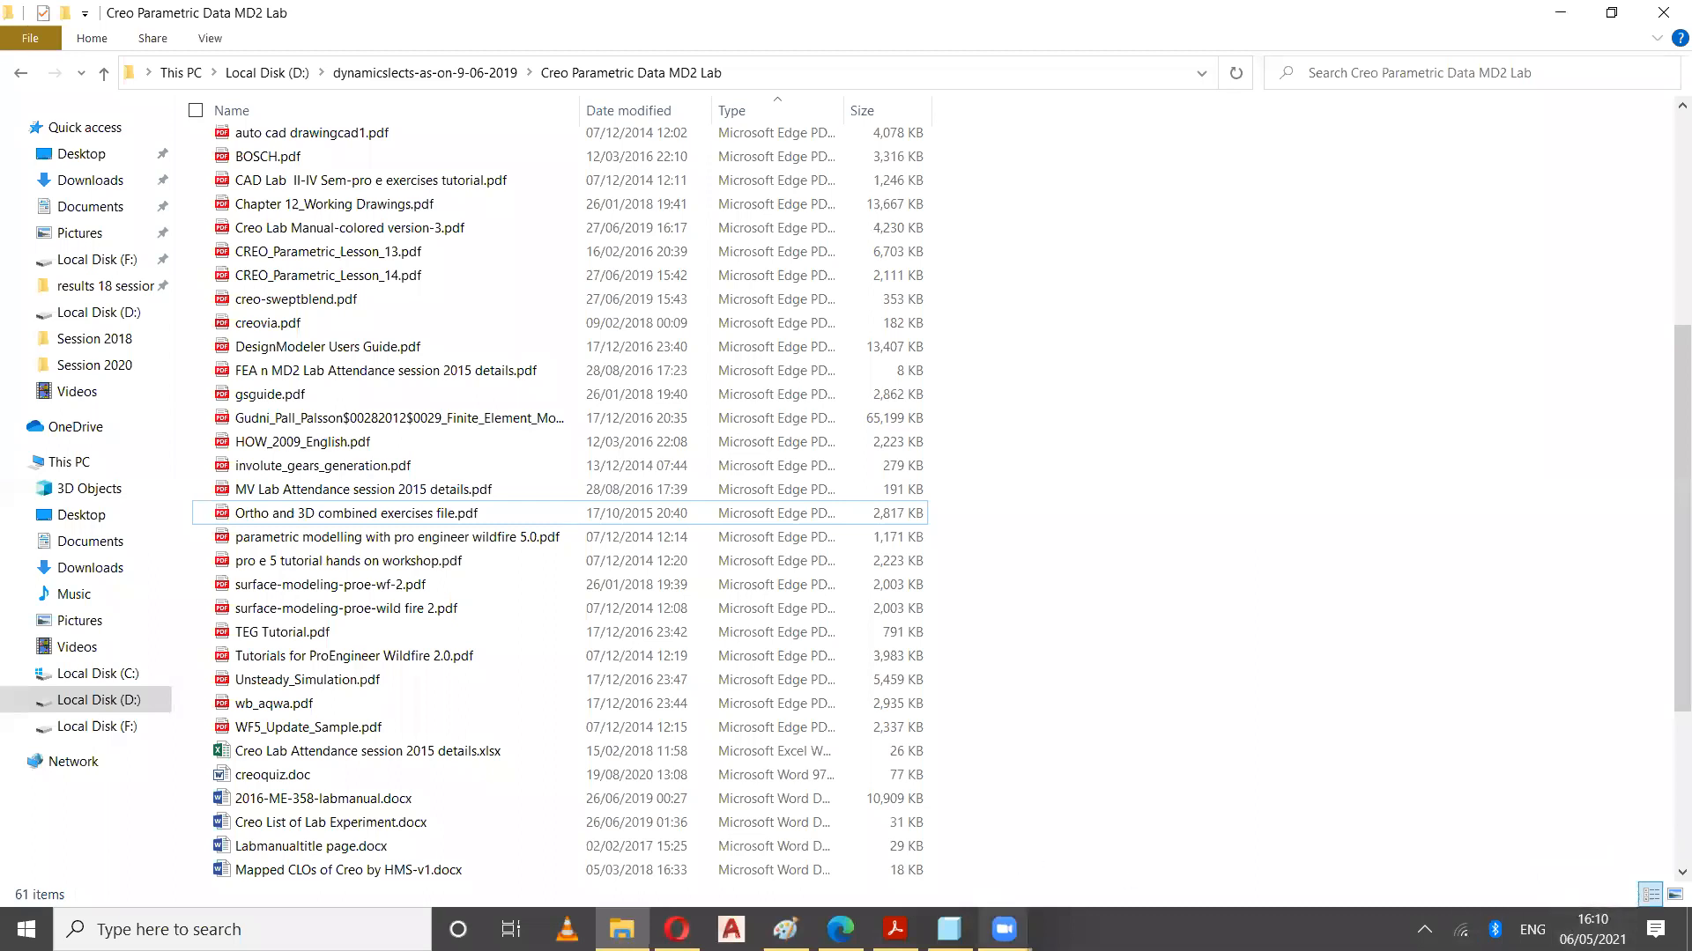
left_click(1087, 853)
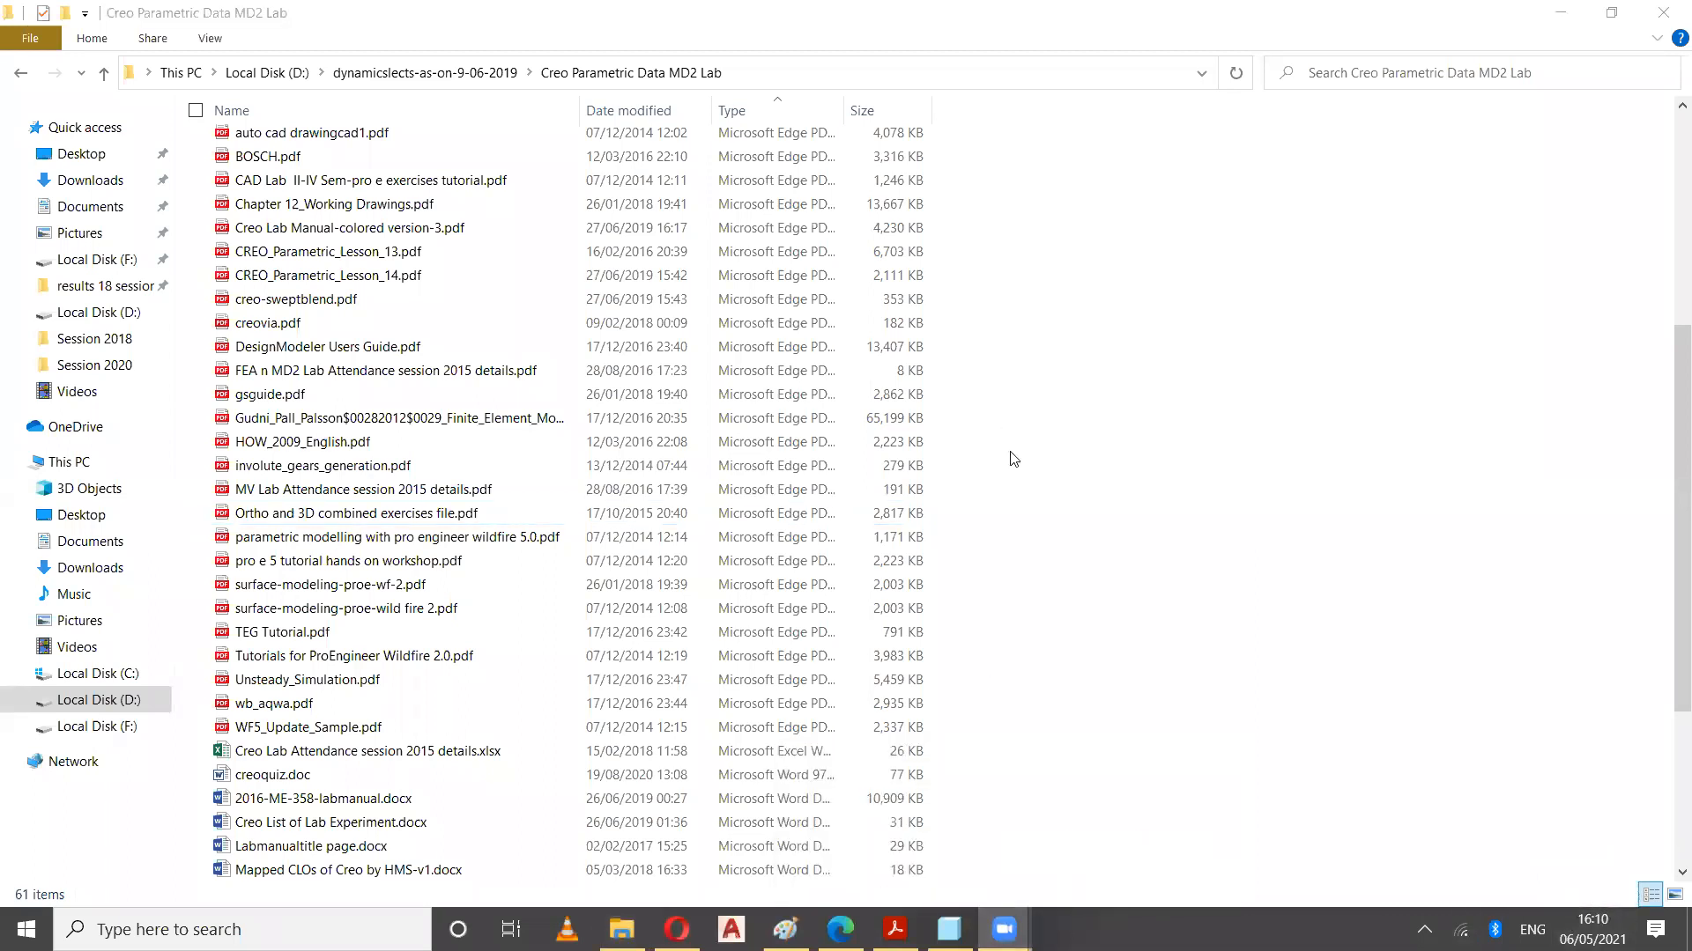
left_click(1560, 12)
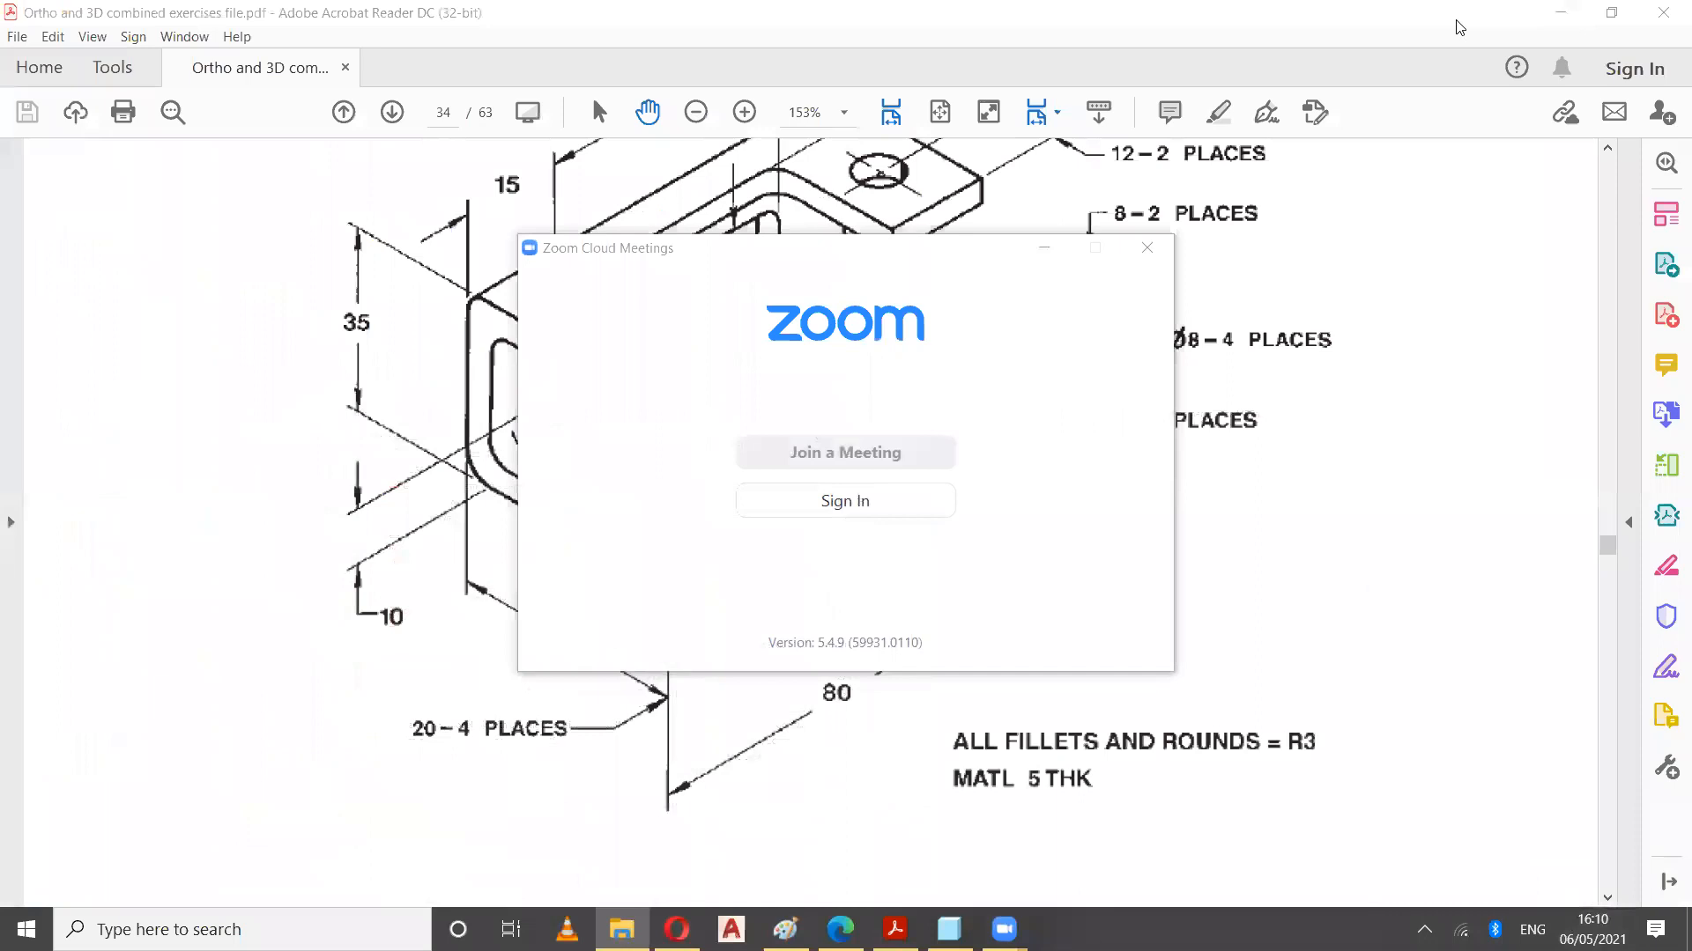